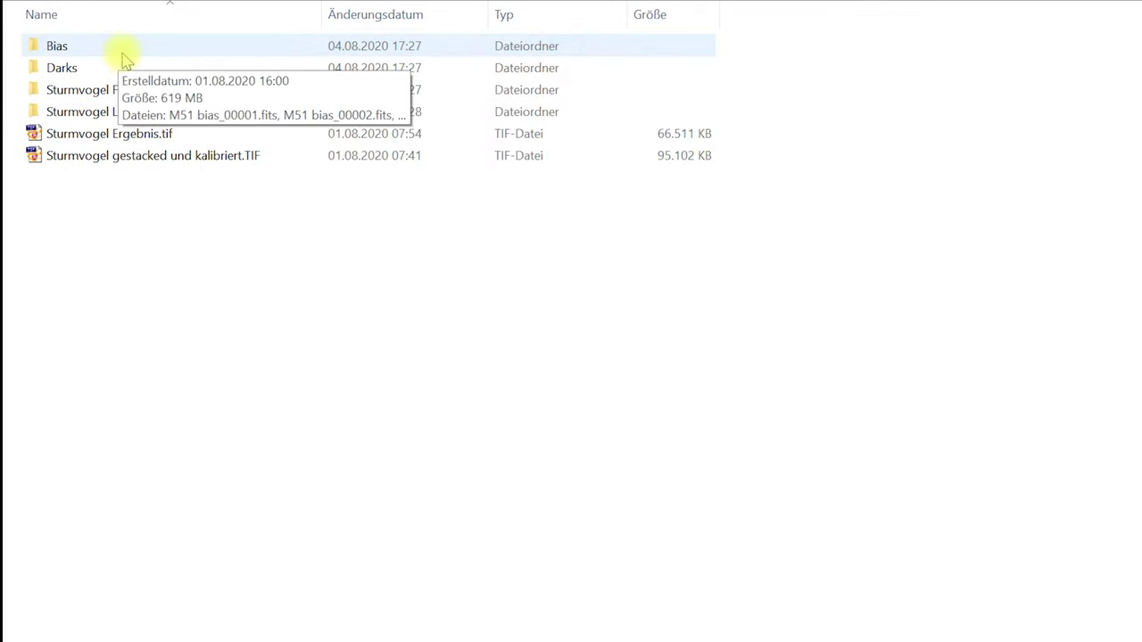
# Step: Browse the Bias, Darks and Sturmvogel Flats folders, returning to the parent folder each time
pyautogui.doubleClick(122, 52)
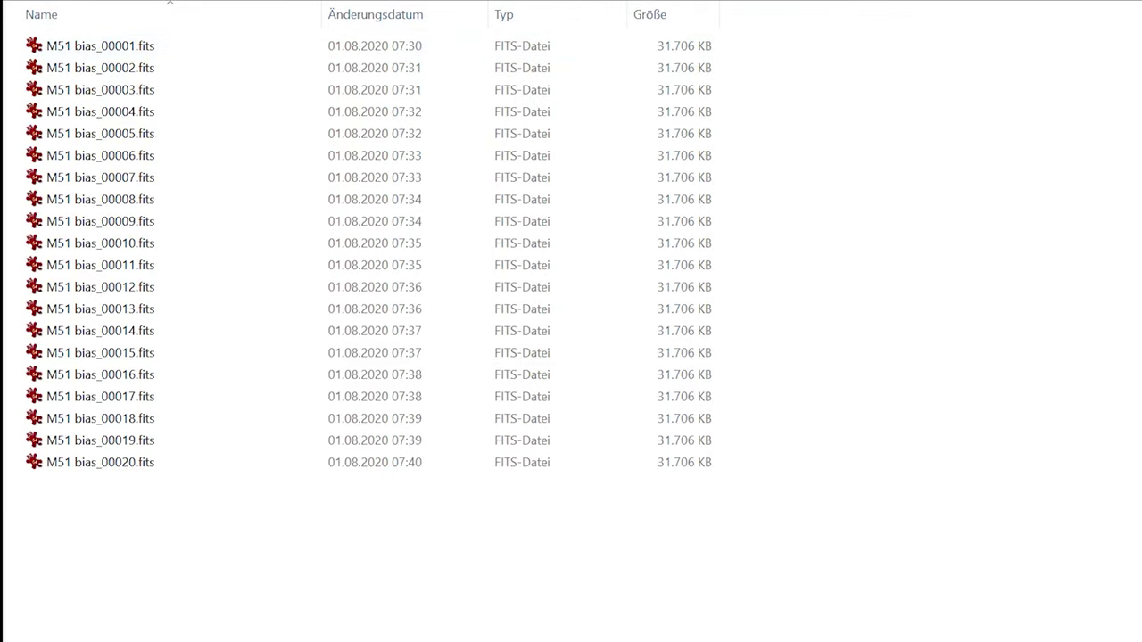
pyautogui.press('BackSpace')
pyautogui.doubleClick(76, 68)
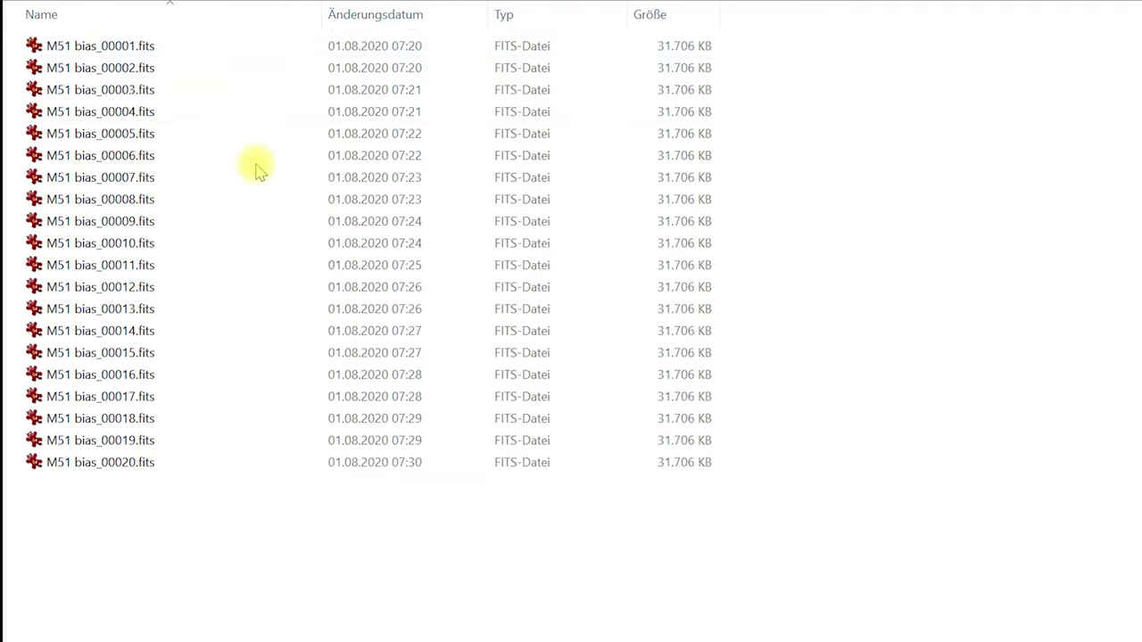
pyautogui.press('BackSpace')
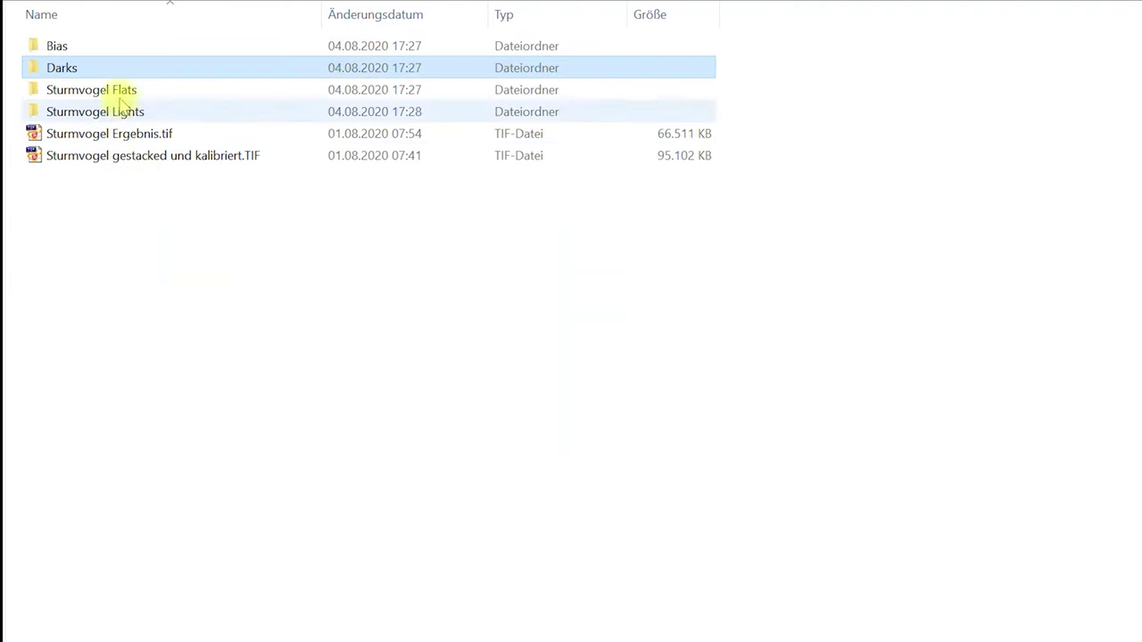
pyautogui.doubleClick(159, 92)
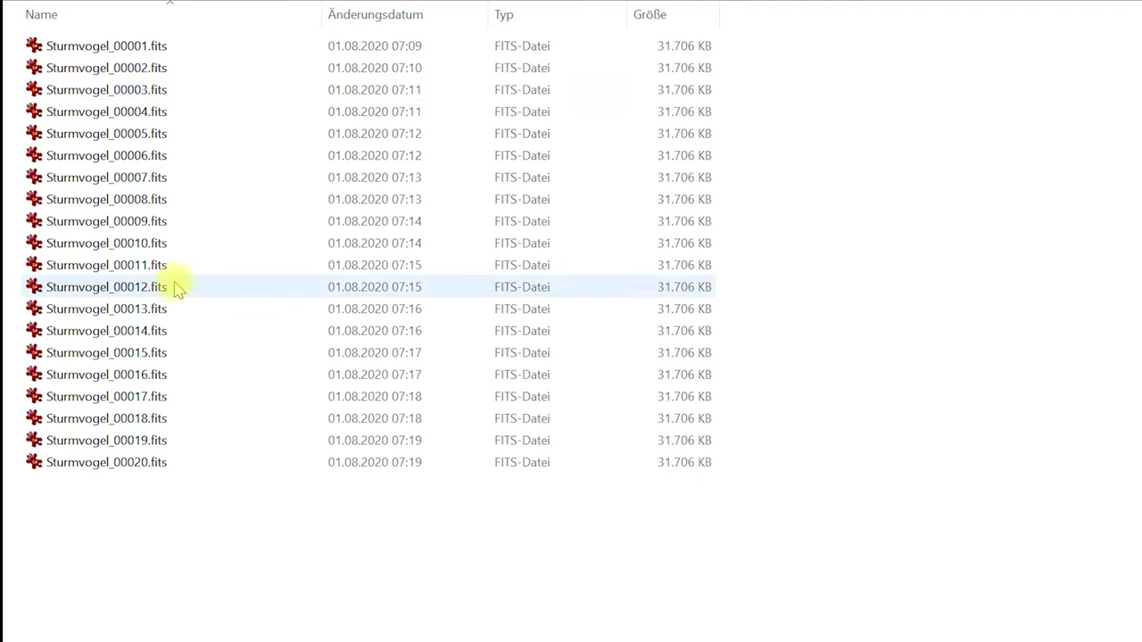
pyautogui.press('BackSpace')
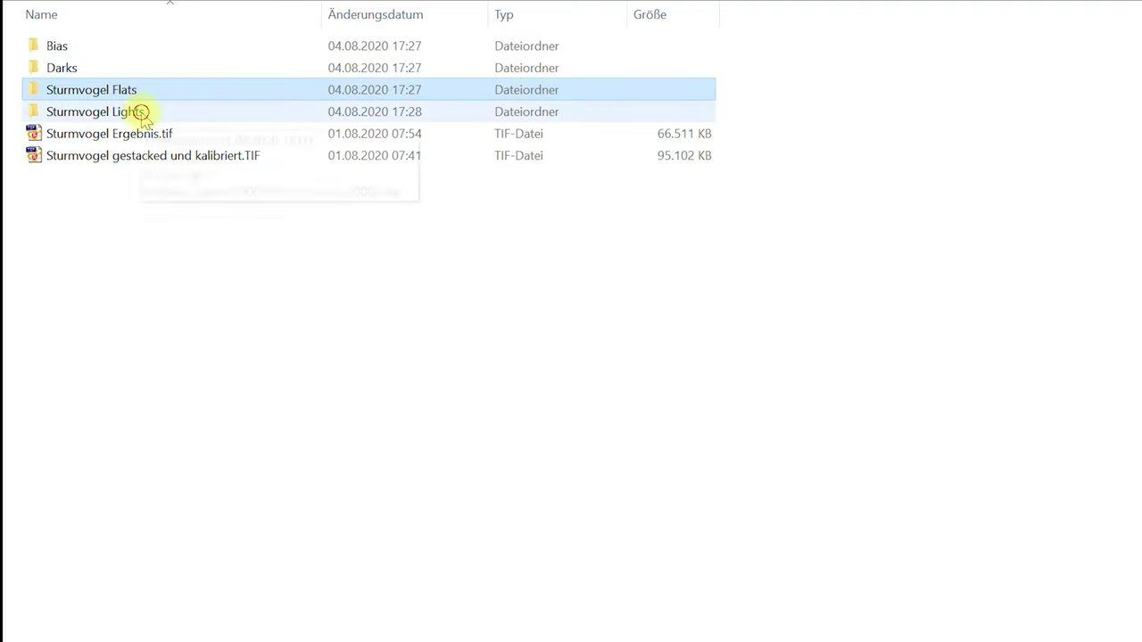
# Step: Confirm the 70 Sturmvogel light frames total 2.11 GB, then view Capture_00014.fits
pyautogui.doubleClick(83, 82)
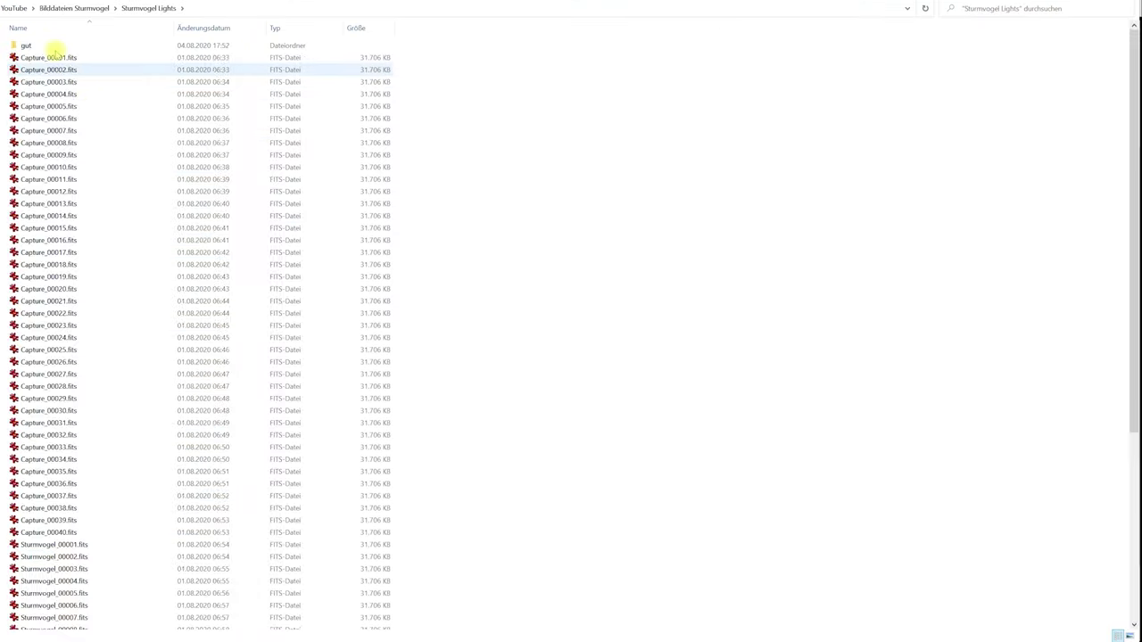
pyautogui.click(51, 57)
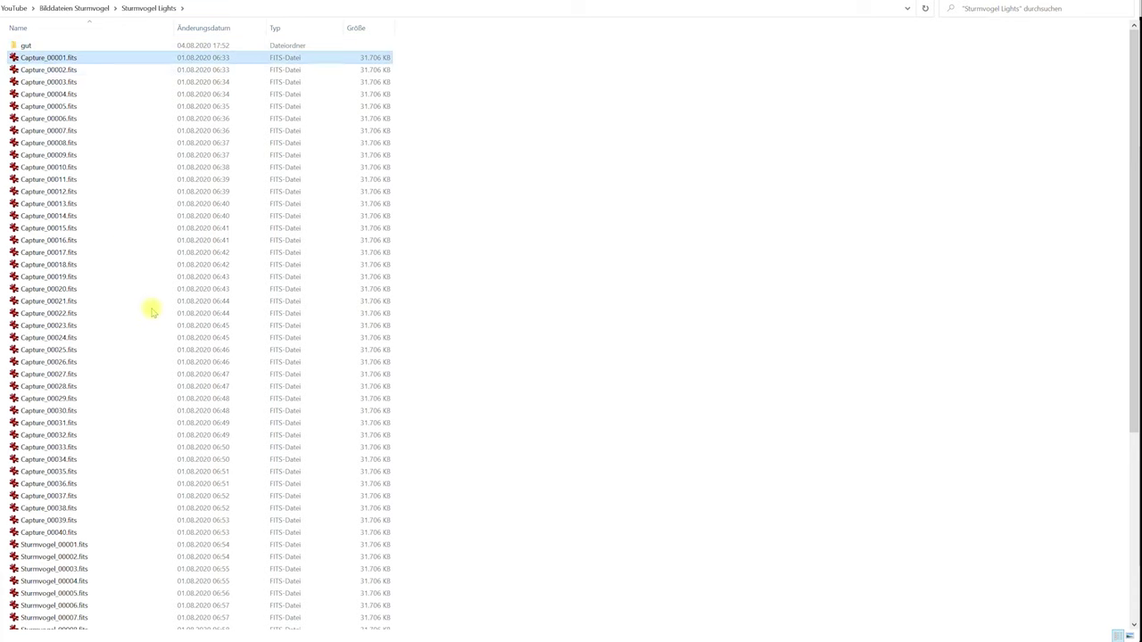
pyautogui.scroll(-5, 151, 310)
pyautogui.keyDown('shift'); pyautogui.click(67, 613); pyautogui.keyUp('shift')
pyautogui.rightClick(93, 562)
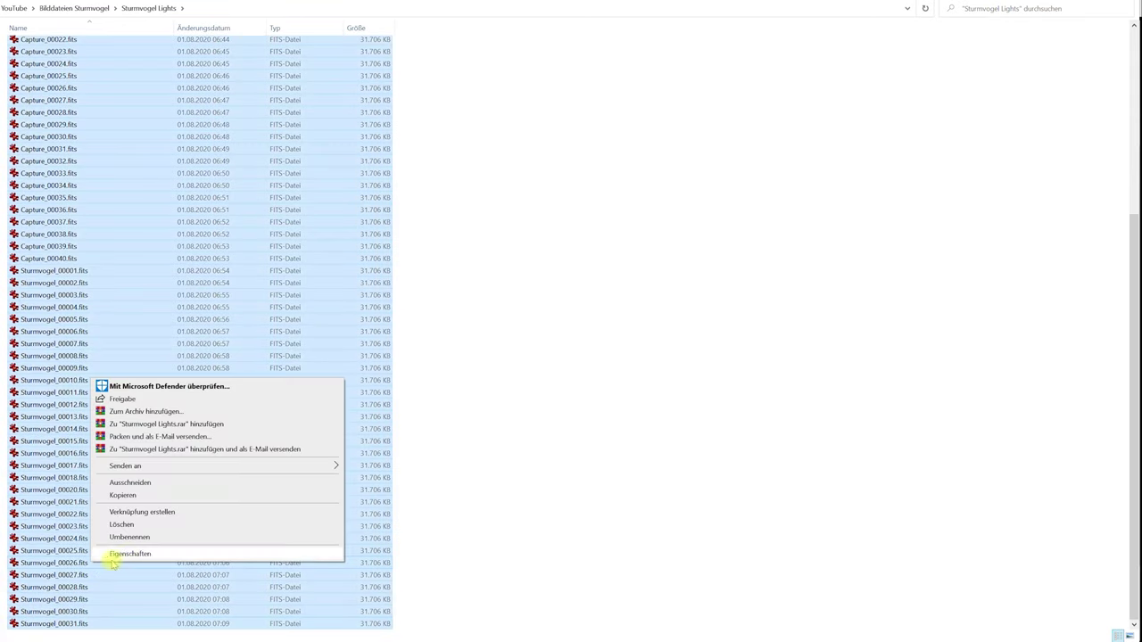
pyautogui.click(128, 554)
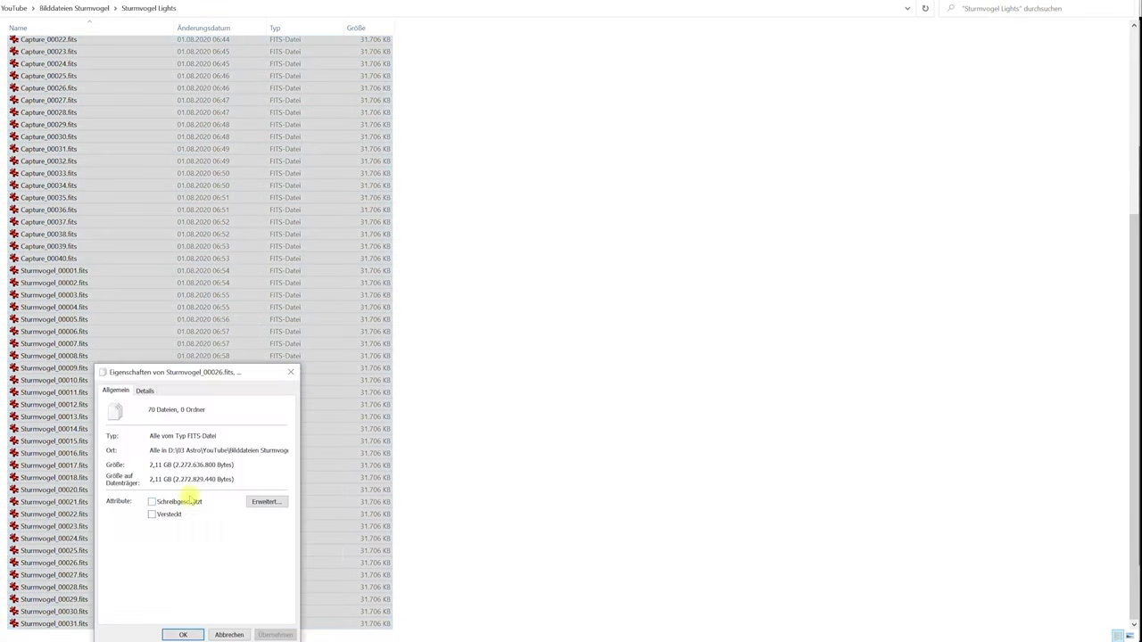
pyautogui.click(229, 634)
pyautogui.click(605, 278)
pyautogui.scroll(8, 515, 278)
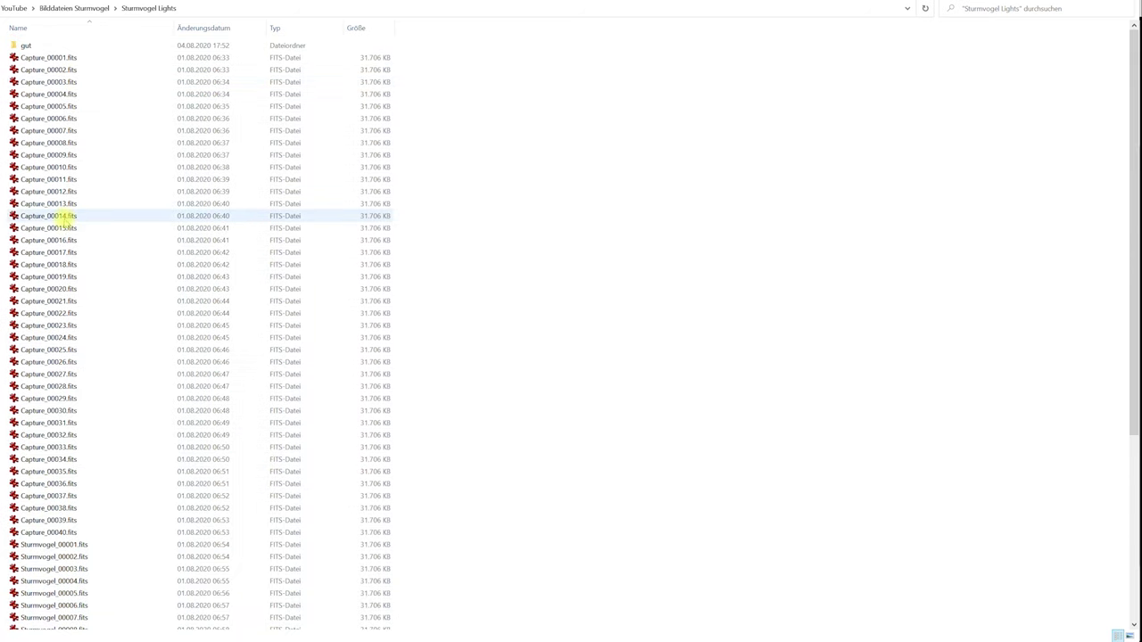
pyautogui.doubleClick(65, 216)
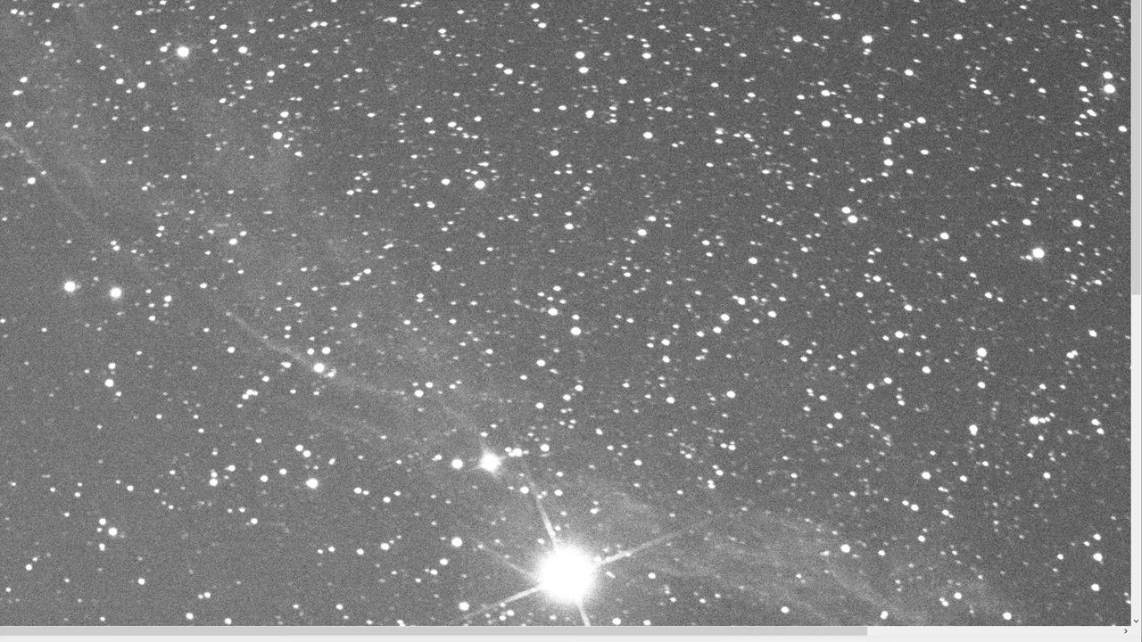
# Step: Zoom and pan the light frame's star field, then open the gut folder and preview a good frame
pyautogui.scroll(2, 571, 321)
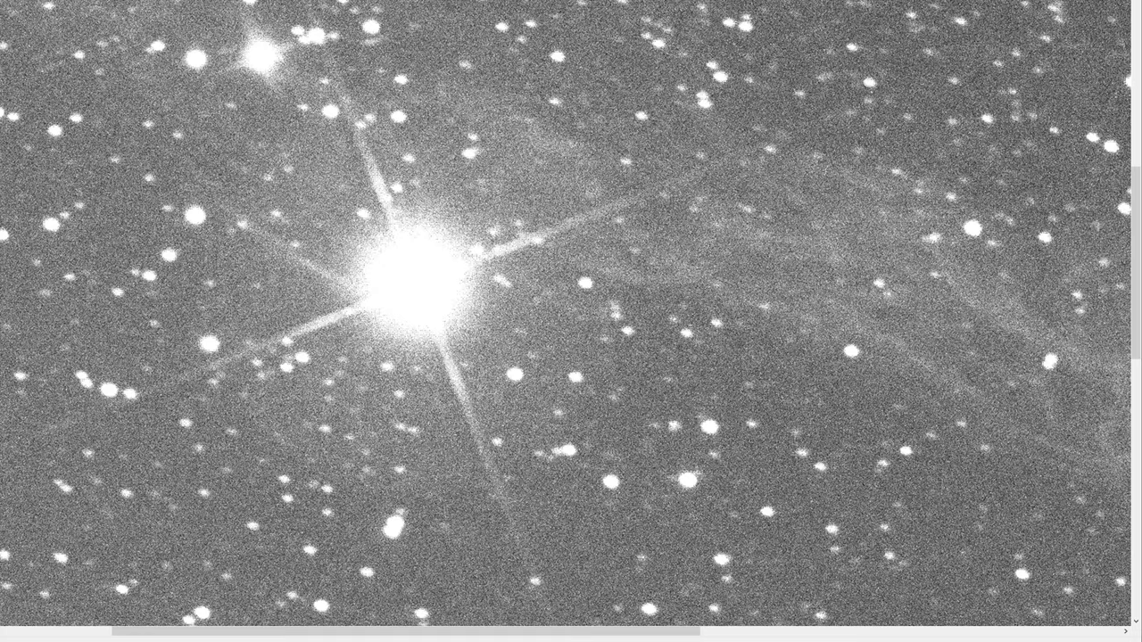
pyautogui.scroll(-2, 407, 264)
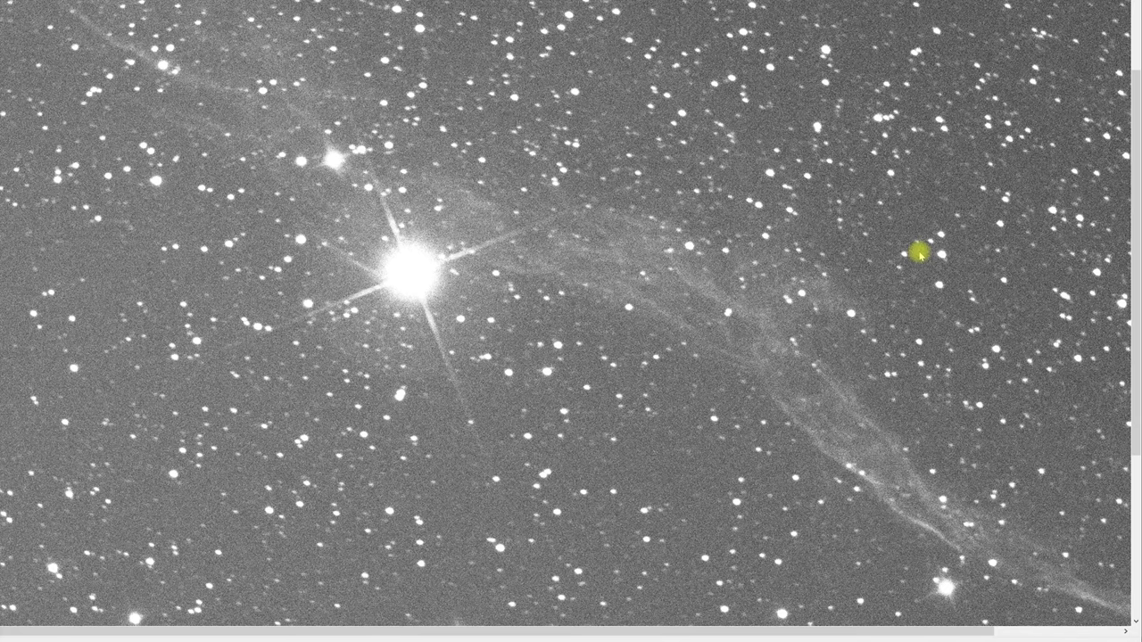
pyautogui.moveTo(255, 173)
pyautogui.mouseDown()
pyautogui.moveTo(331, 224)
pyautogui.moveTo(405, 367)
pyautogui.mouseUp()
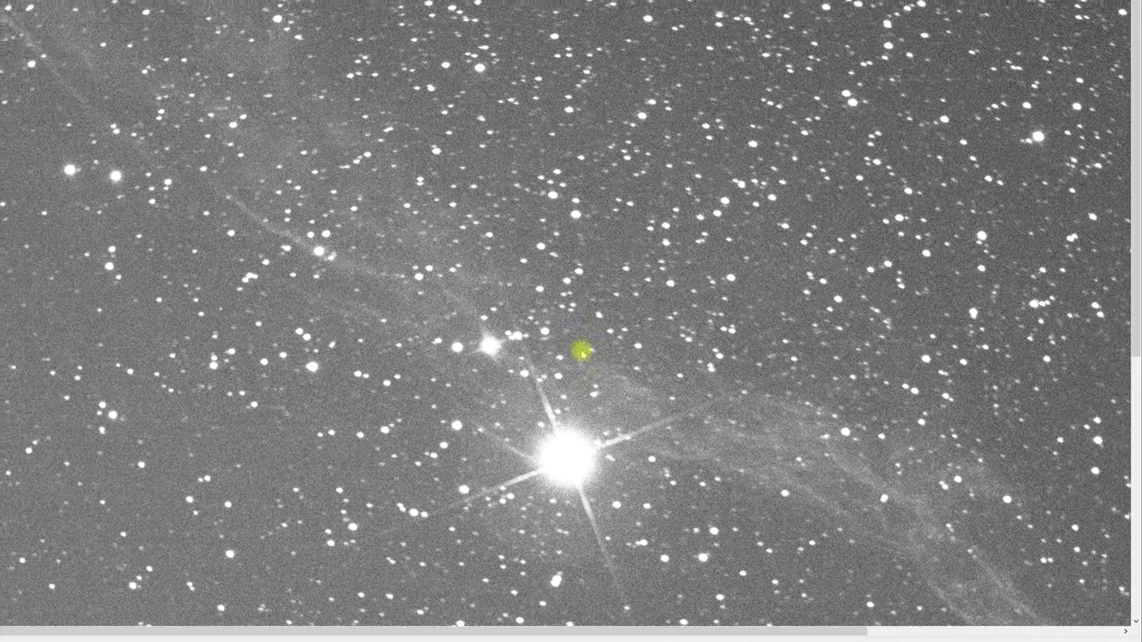
pyautogui.moveTo(348, 207); pyautogui.dragTo(374, 288)
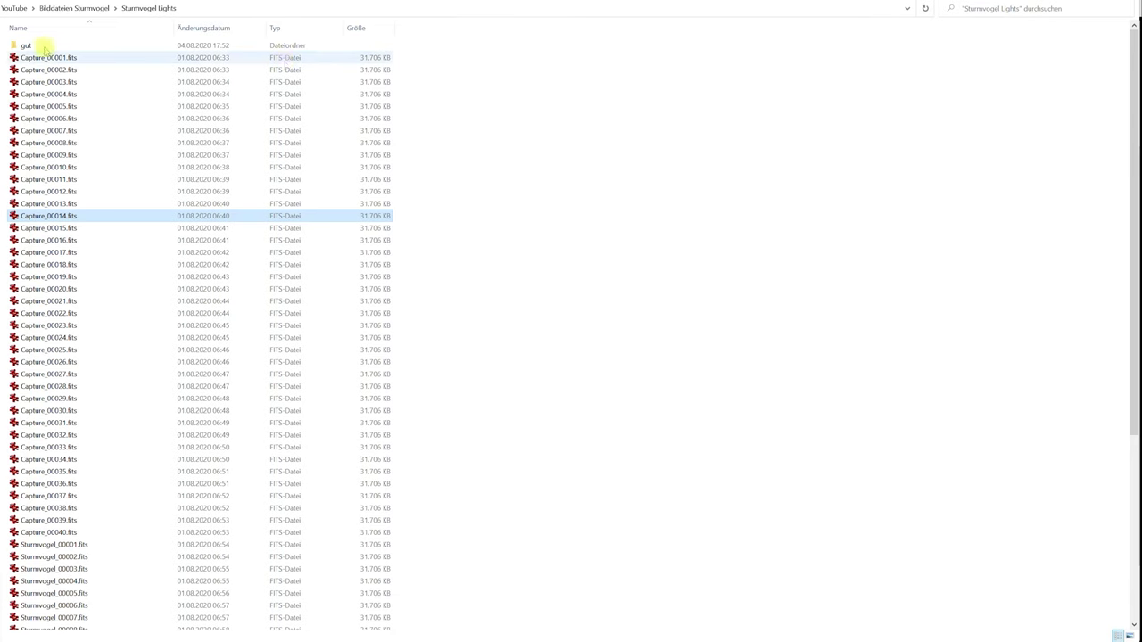
pyautogui.doubleClick(41, 43)
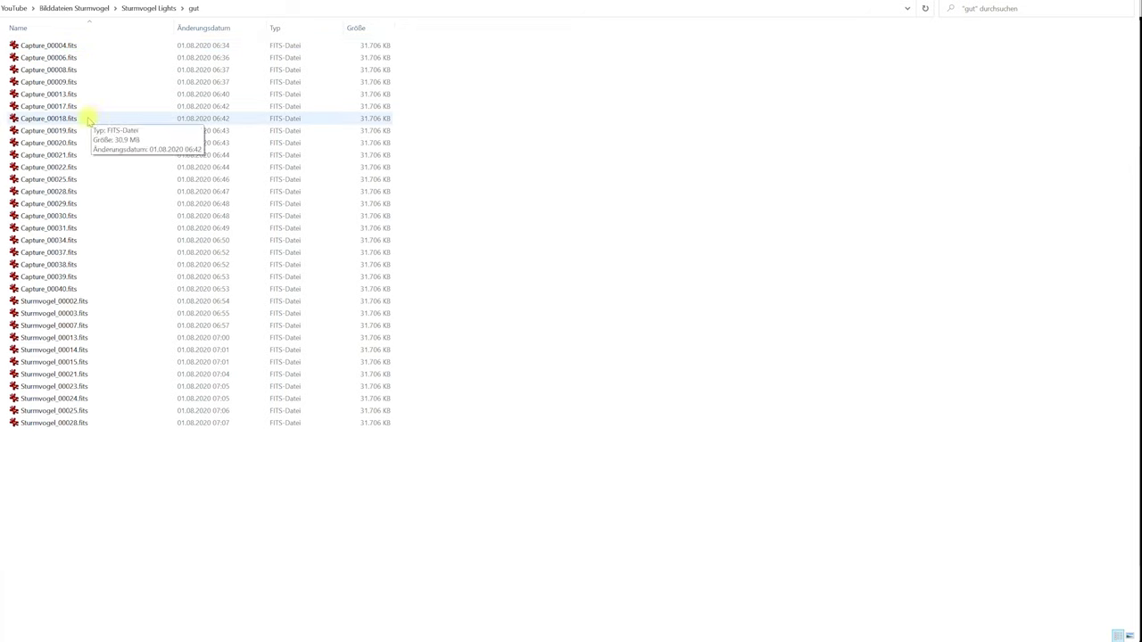
pyautogui.doubleClick(71, 45)
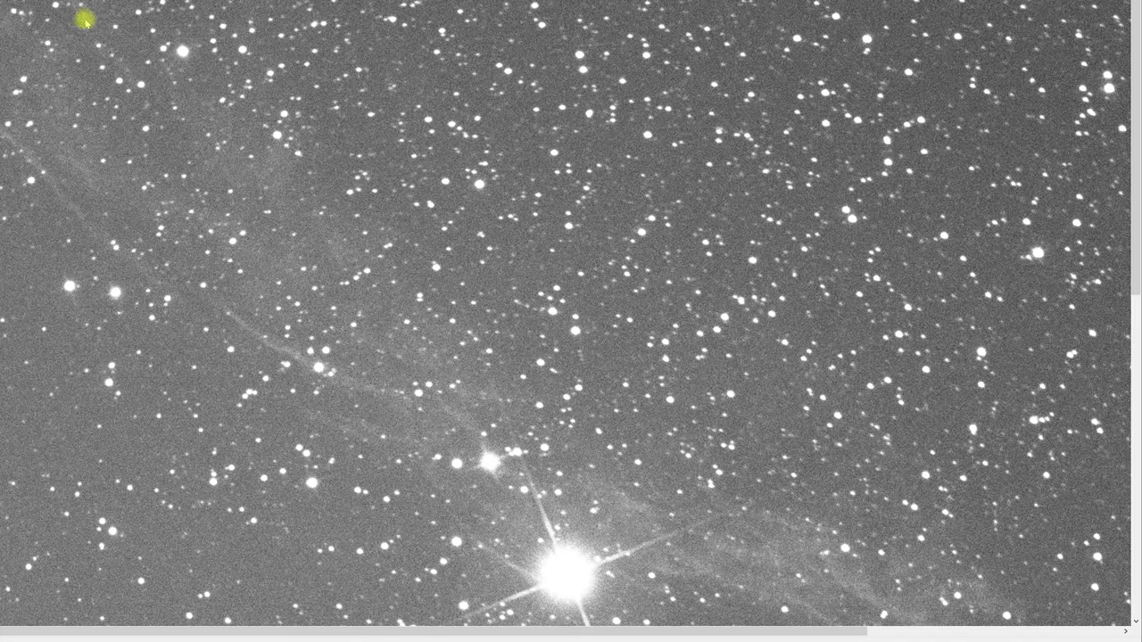
pyautogui.press('Escape')
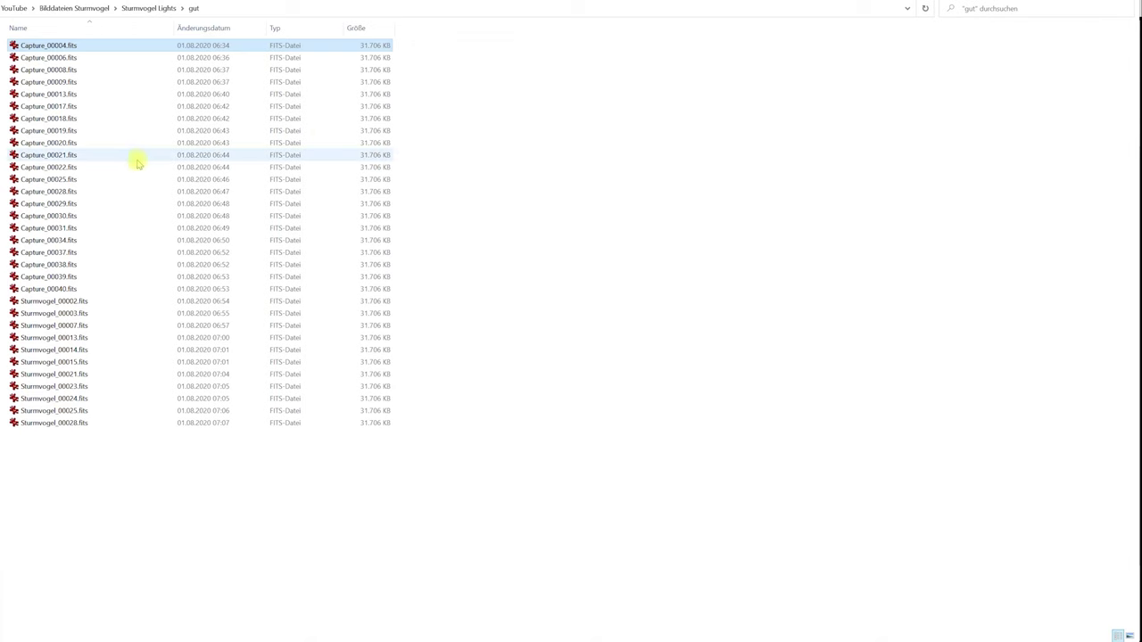
# Step: Confirm the gut folder's 32 files total 990 MB, then view Capture_00020.fits
pyautogui.hotkey('ctrl', 'a')
pyautogui.rightClick(122, 158)
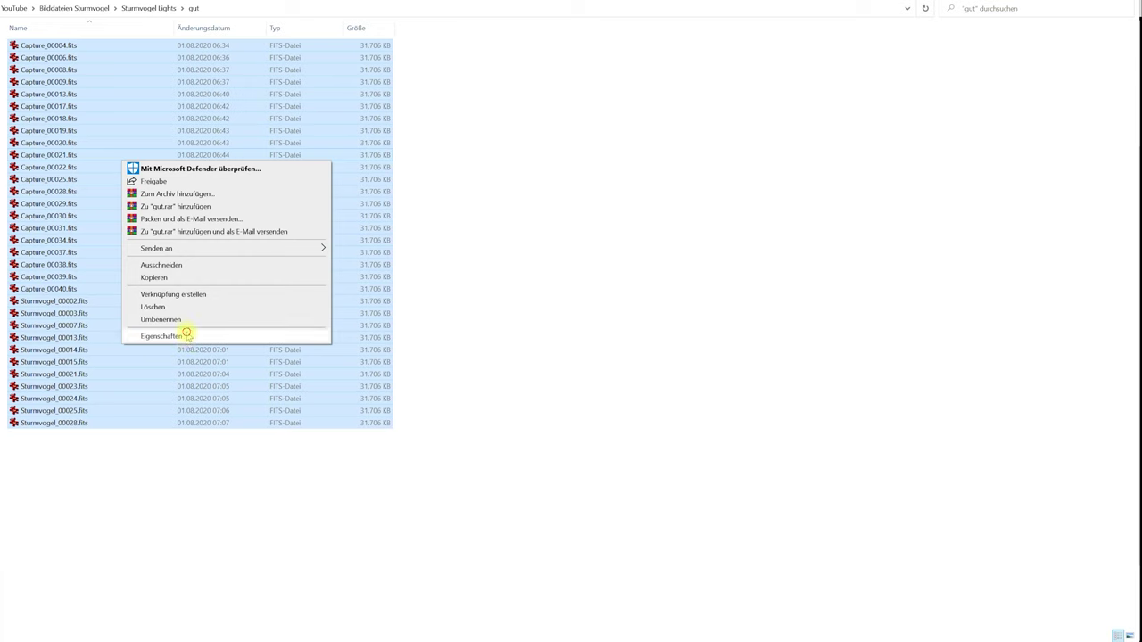
pyautogui.click(187, 334)
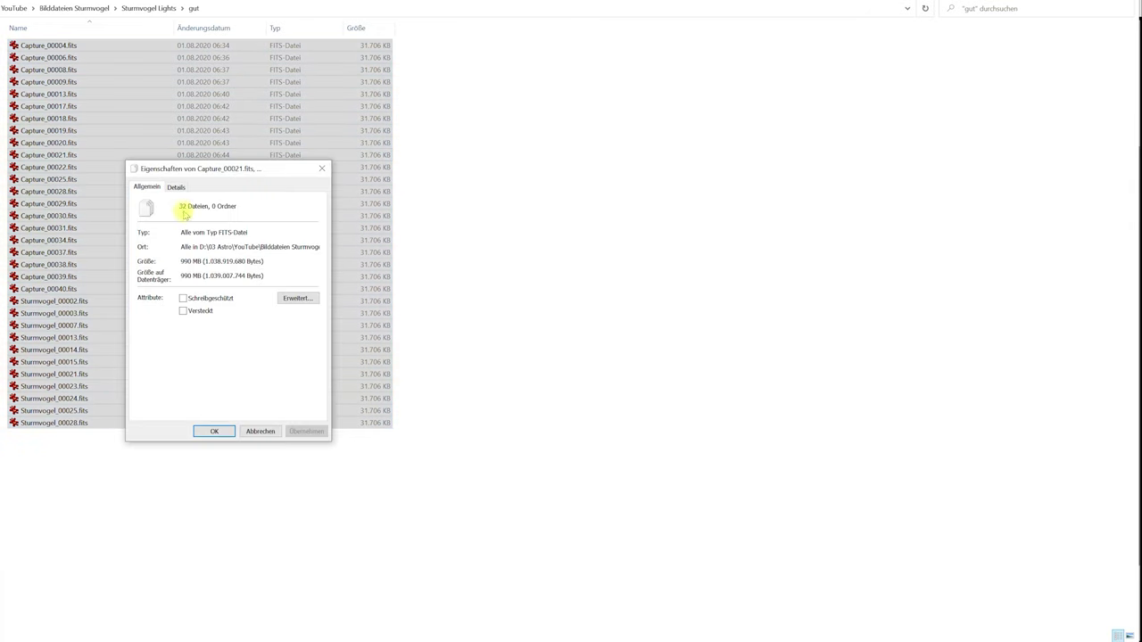
pyautogui.click(259, 433)
pyautogui.click(125, 470)
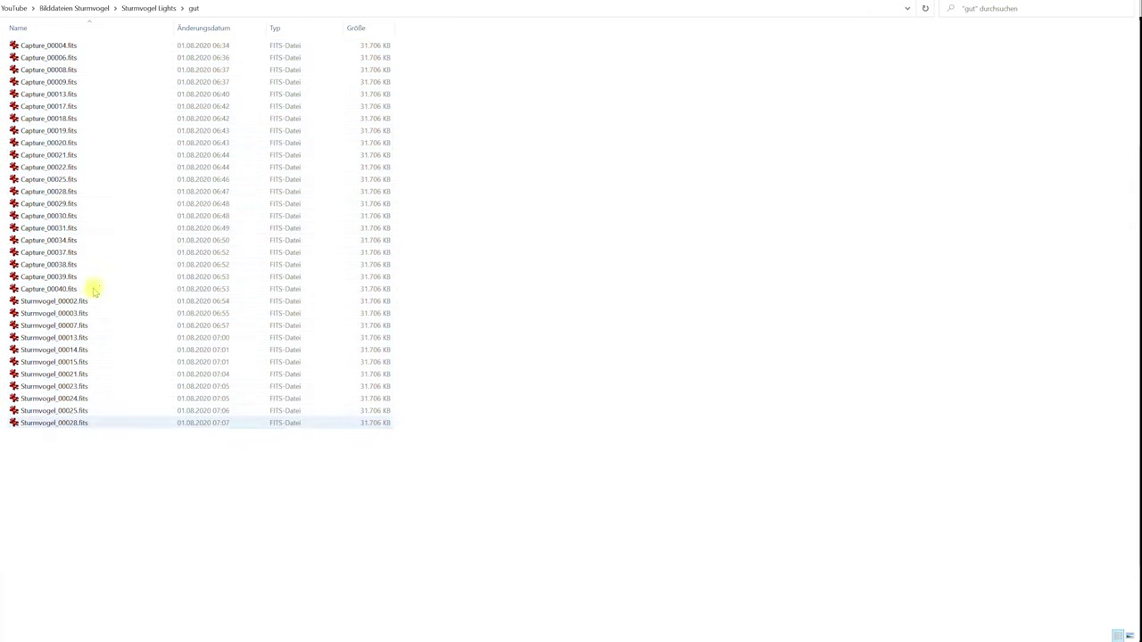
pyautogui.doubleClick(72, 143)
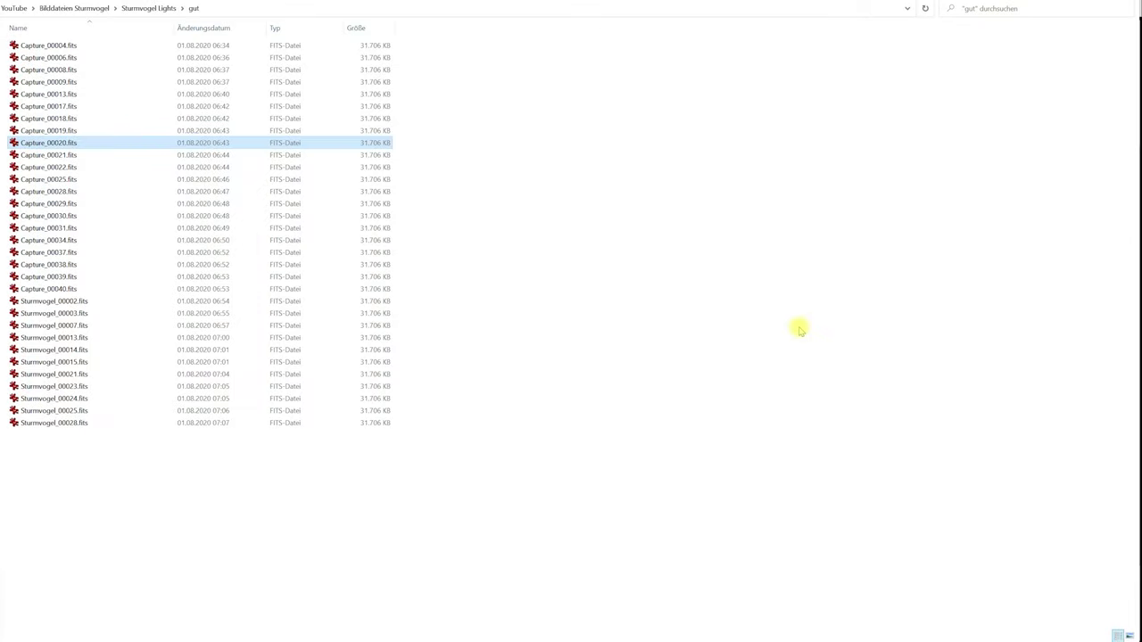
pyautogui.click(800, 330)
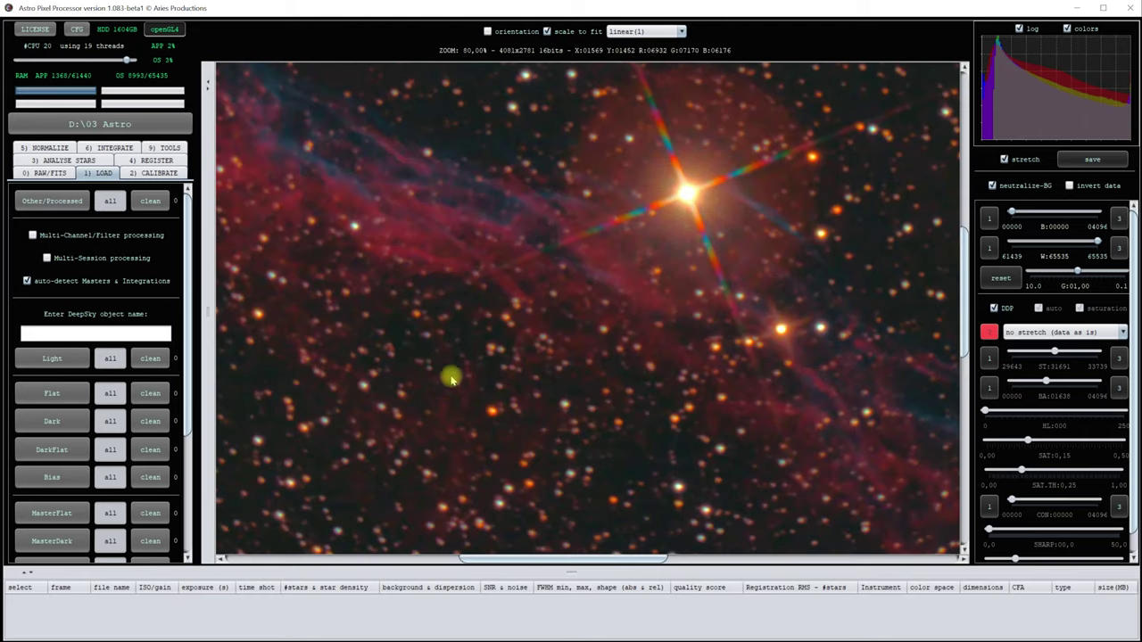
# Step: Zoom and pan the Veil Nebula image, tick scale to fit, and show the 0) RAW/FITS settings
pyautogui.scroll(1, 472, 381)
pyautogui.scroll(1, 499, 383)
pyautogui.scroll(-1, 499, 384)
pyautogui.scroll(-1, 482, 319)
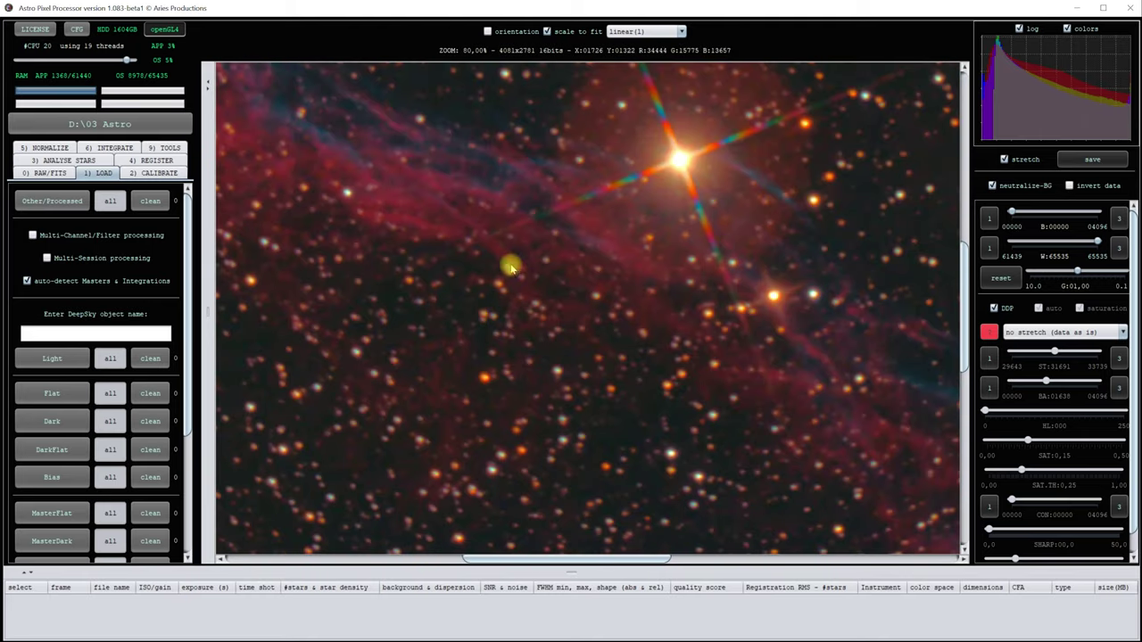
pyautogui.moveTo(964, 331); pyautogui.dragTo(973, 183)
pyautogui.click(548, 31)
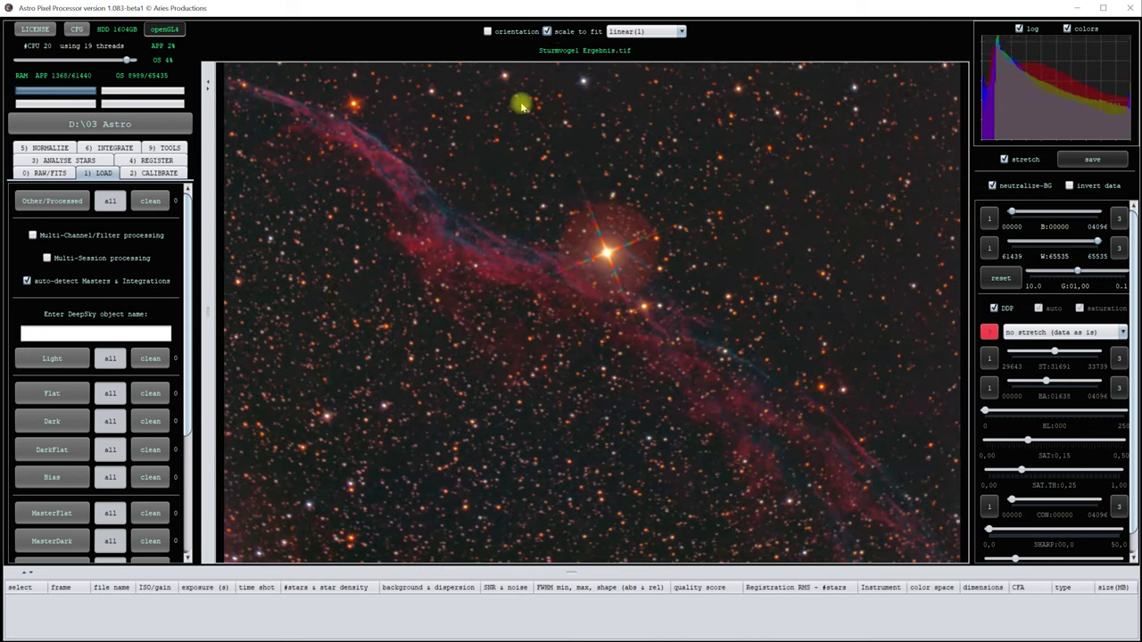
pyautogui.click(40, 173)
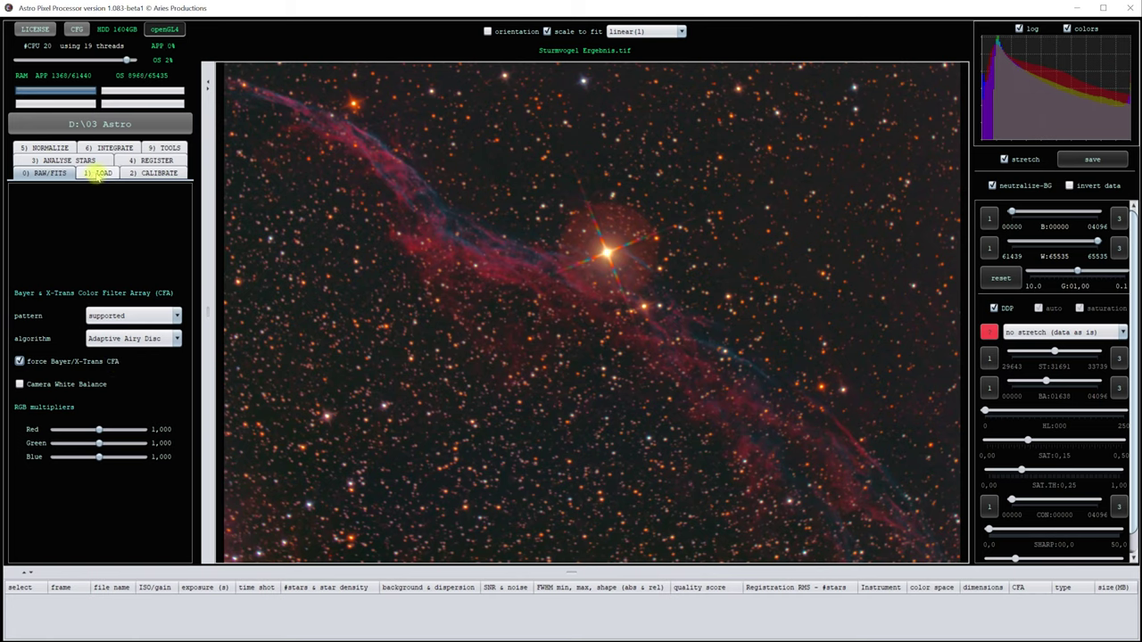
# Step: Enter NGC6960 as the DeepSky object name on the 1) LOAD tab and browse for light frames
pyautogui.click(98, 174)
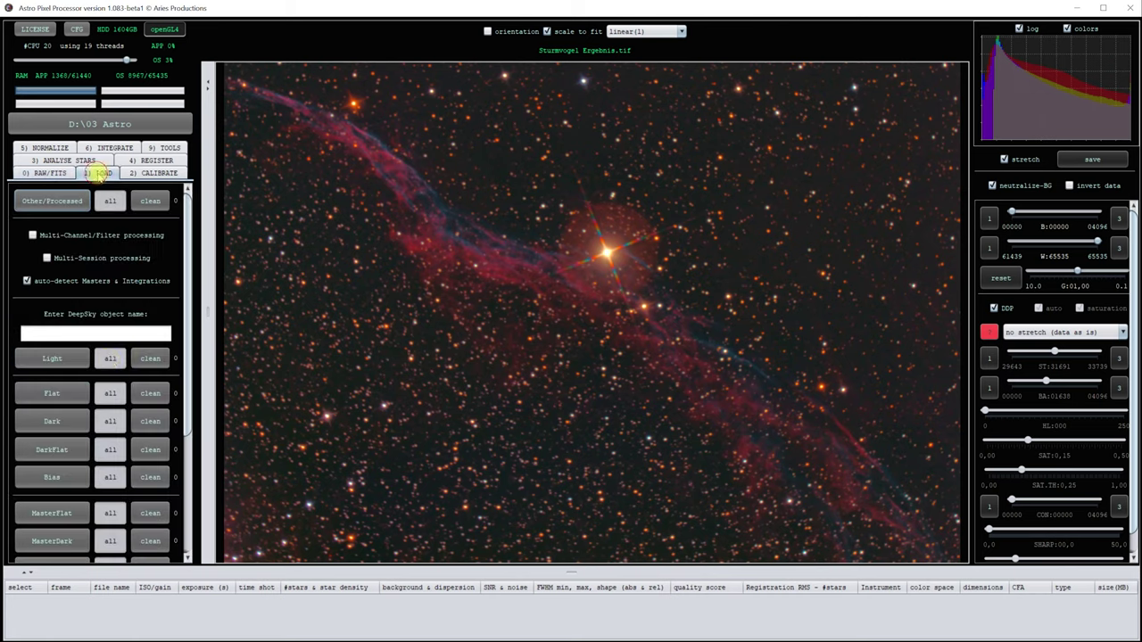
pyautogui.click(96, 332)
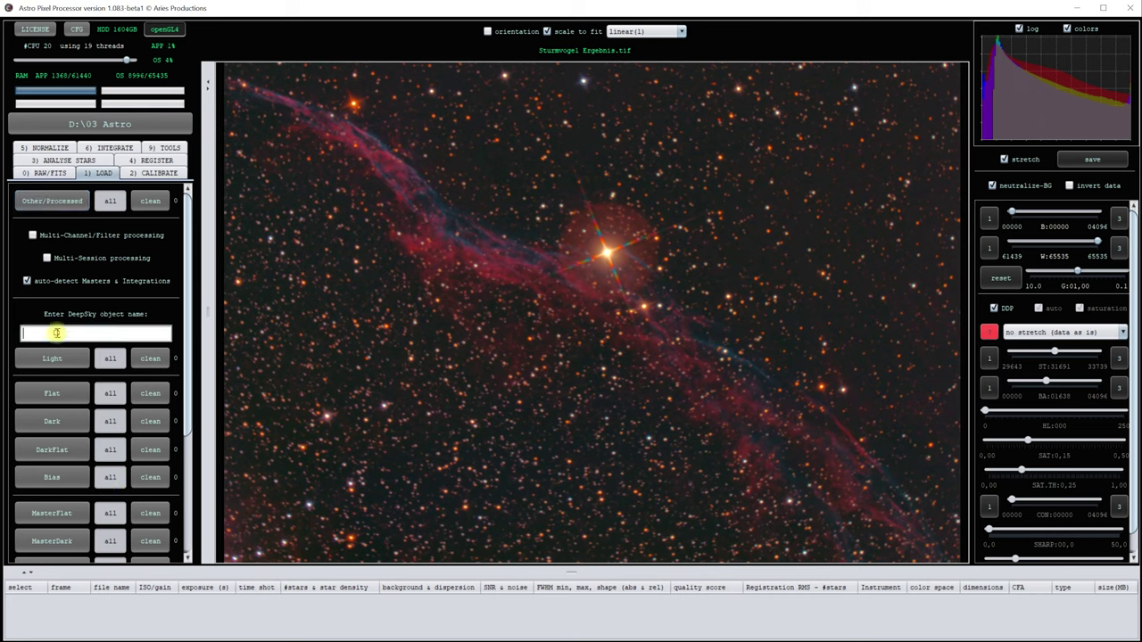
pyautogui.write('NGC6960')
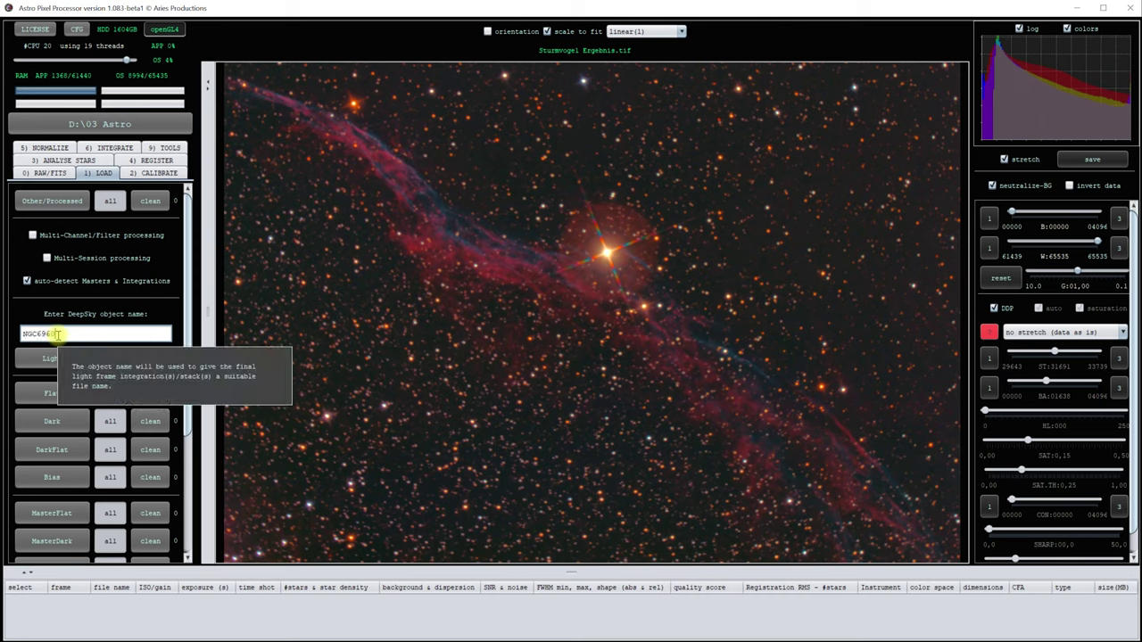
pyautogui.click(45, 361)
pyautogui.click(493, 145)
# Step: Load all 32 light frames from the Sturmvogel Lights gut folder
pyautogui.doubleClick(379, 201)
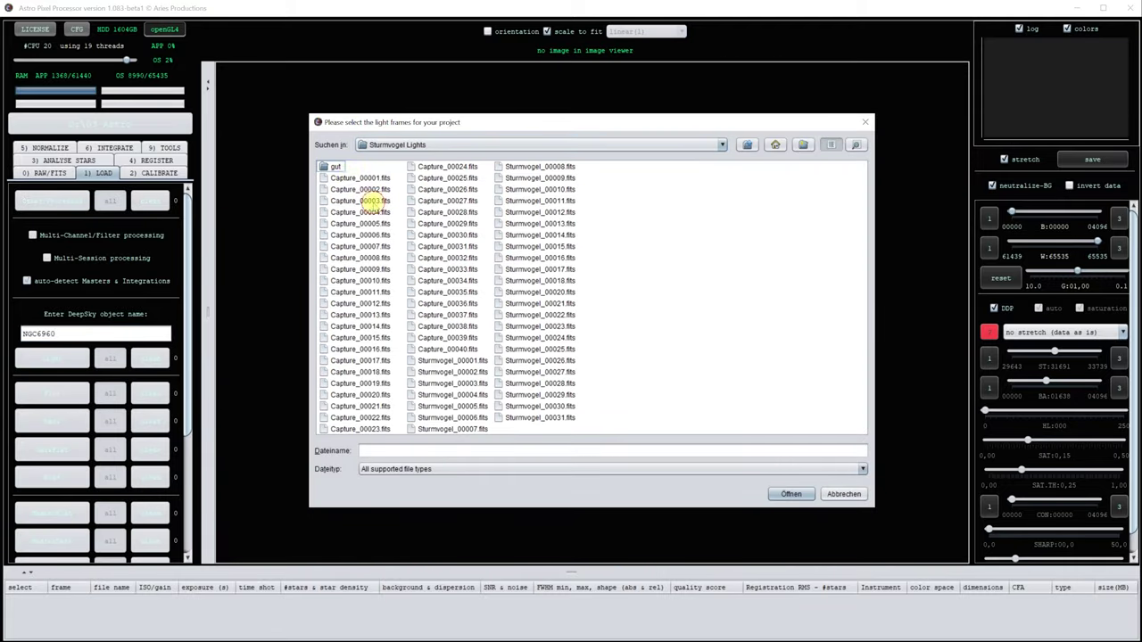
pyautogui.doubleClick(335, 167)
pyautogui.click(352, 167)
pyautogui.hotkey('ctrl', 'a')
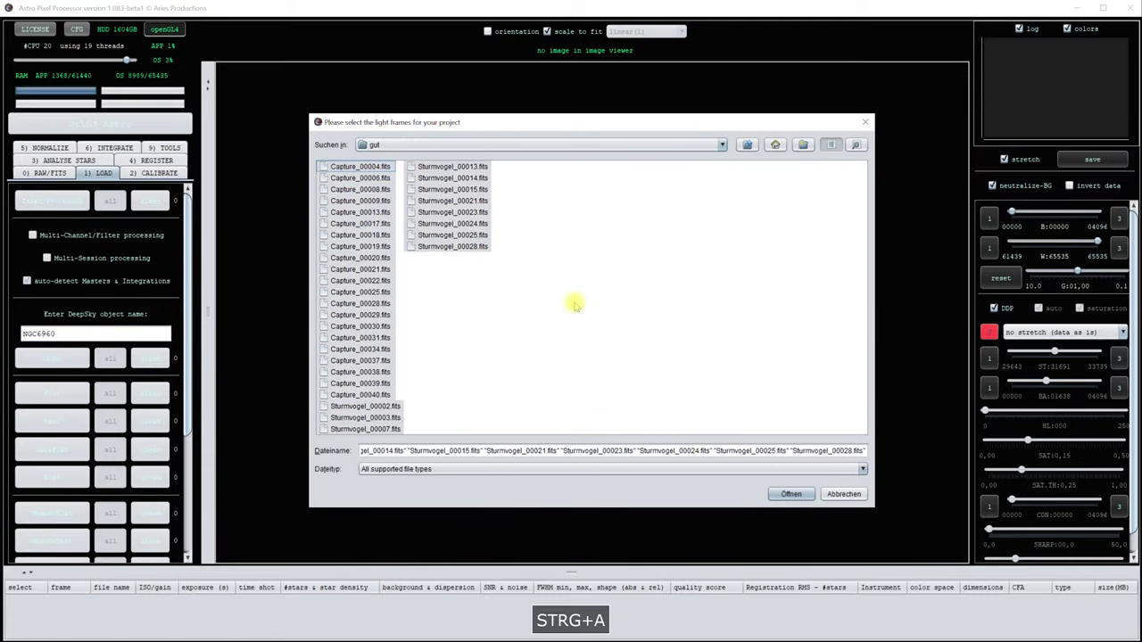
pyautogui.click(791, 495)
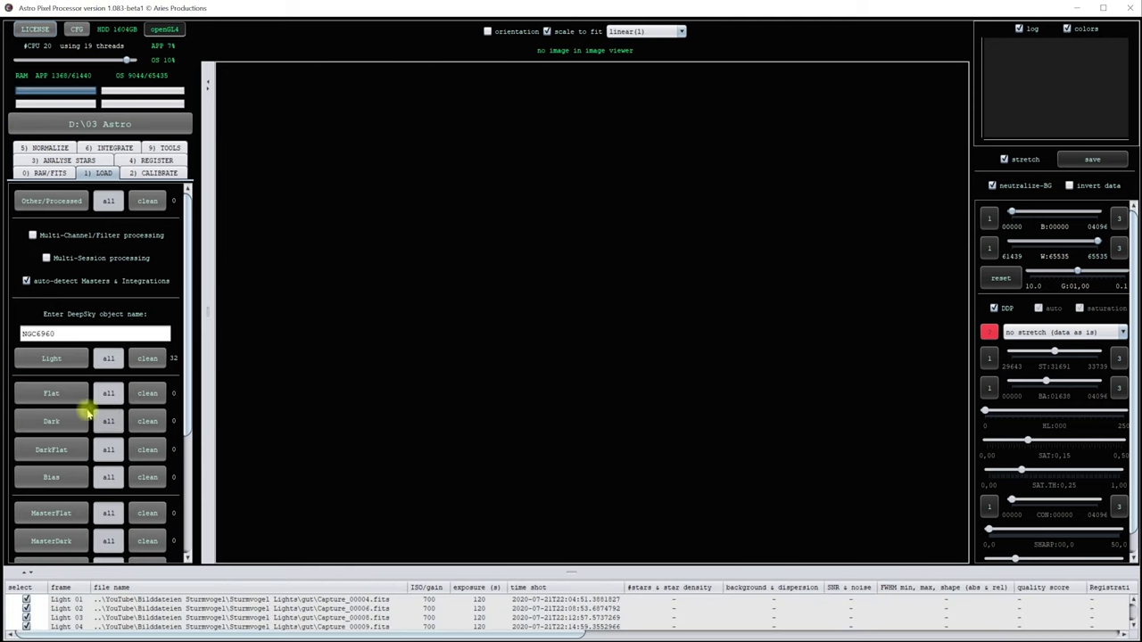
# Step: Load all 20 flat frames from the Sturmvogel Flats folder
pyautogui.click(55, 396)
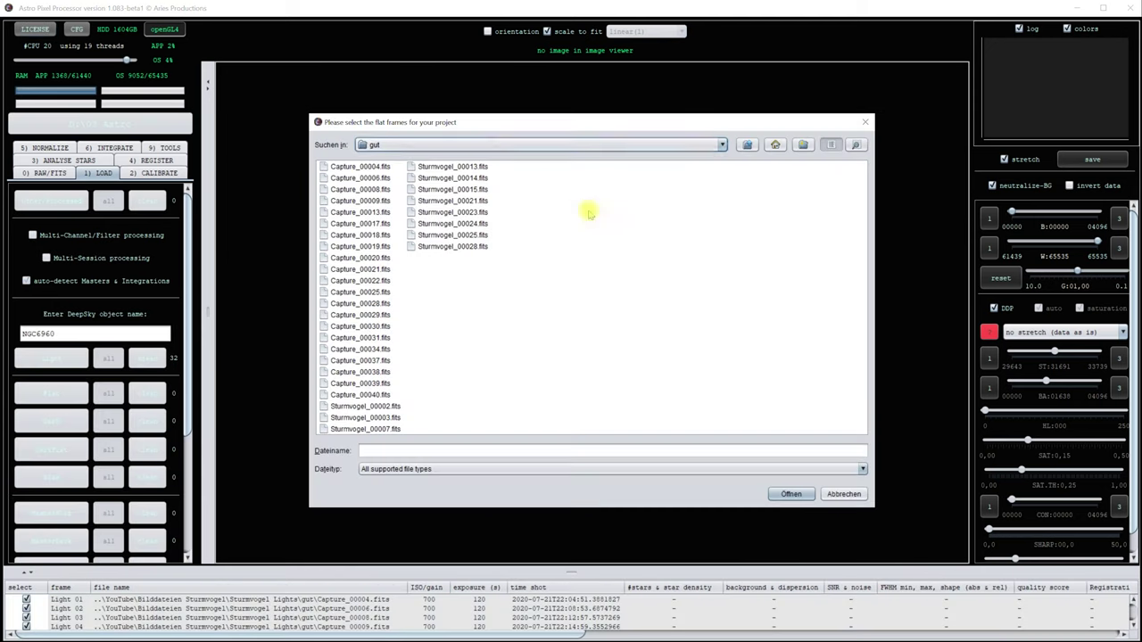
pyautogui.click(748, 143)
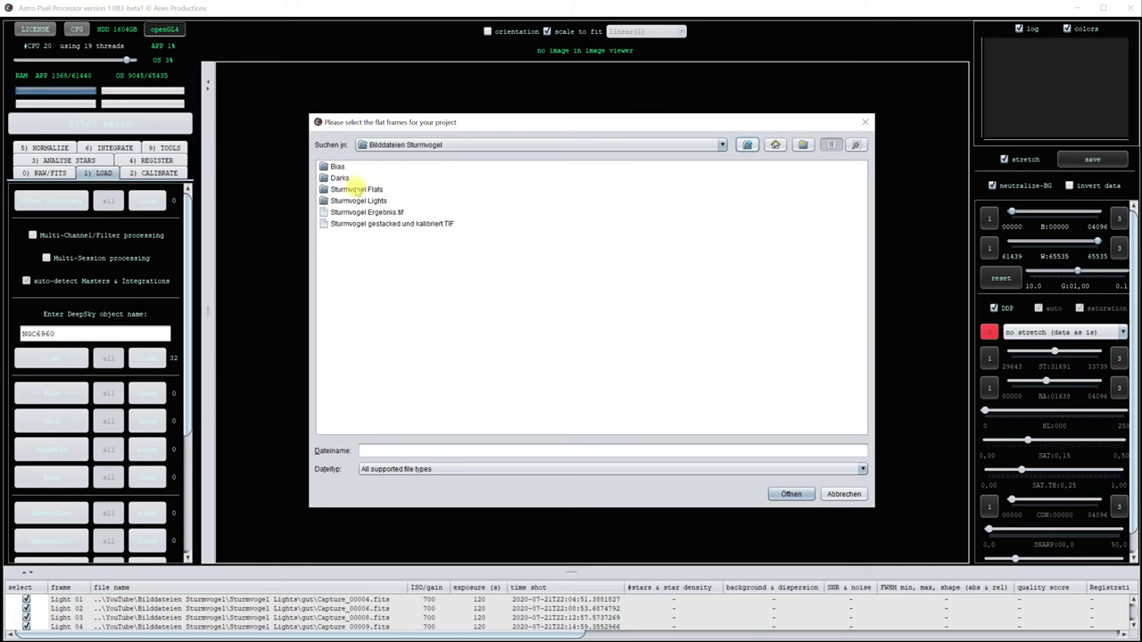
pyautogui.doubleClick(354, 190)
pyautogui.click(339, 167)
pyautogui.hotkey('ctrl', 'a')
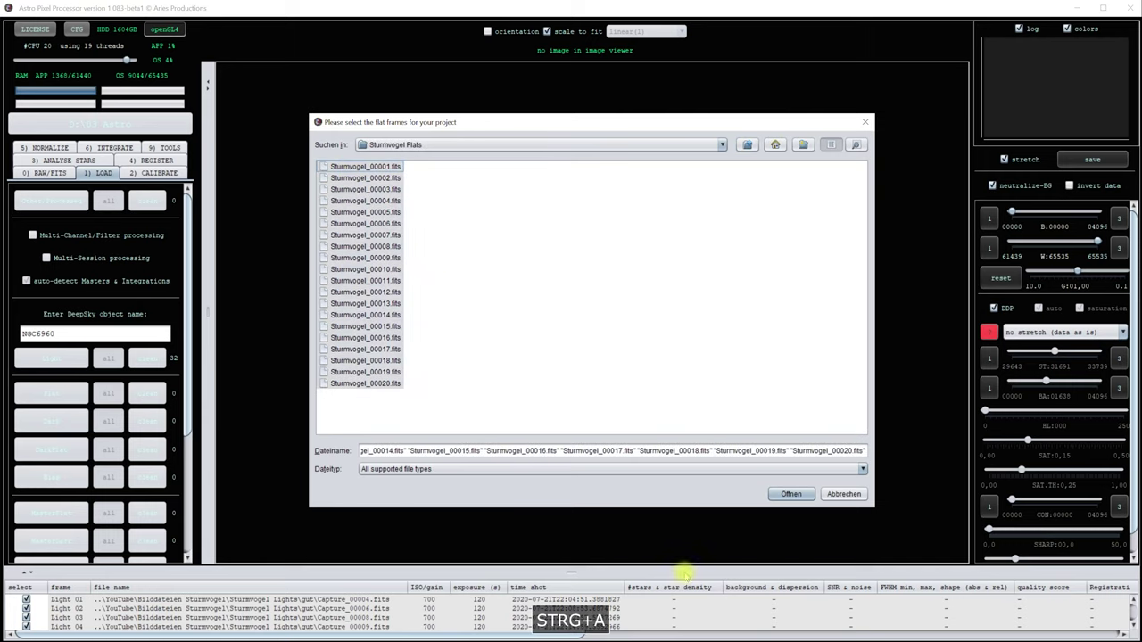
pyautogui.click(792, 495)
# Step: Load all 20 dark frames from the Darks folder
pyautogui.click(80, 422)
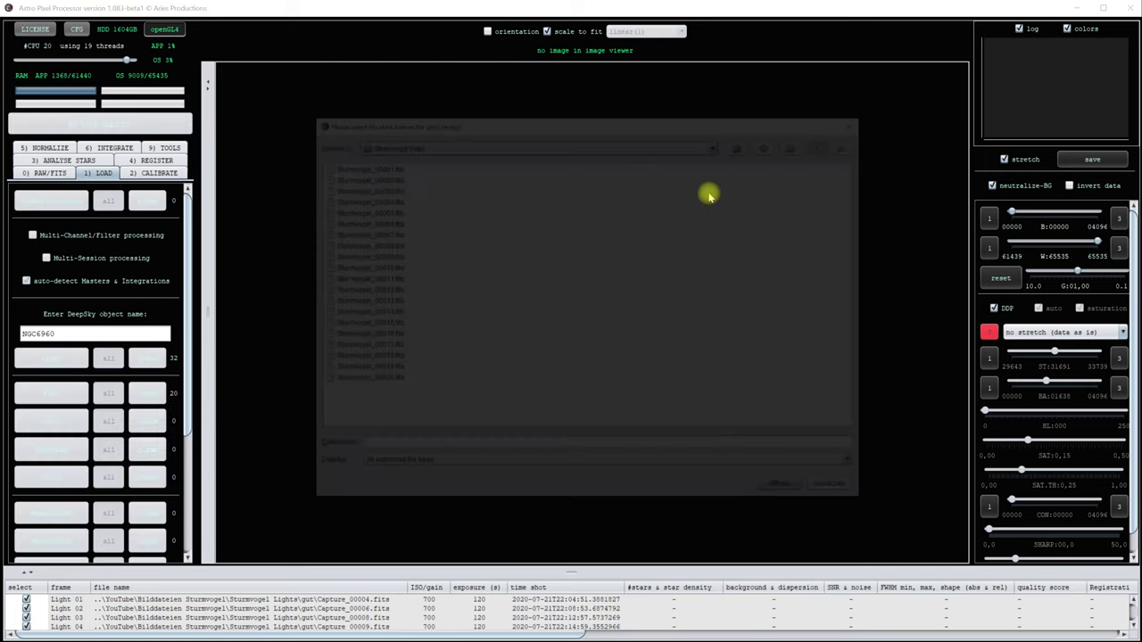
pyautogui.click(746, 145)
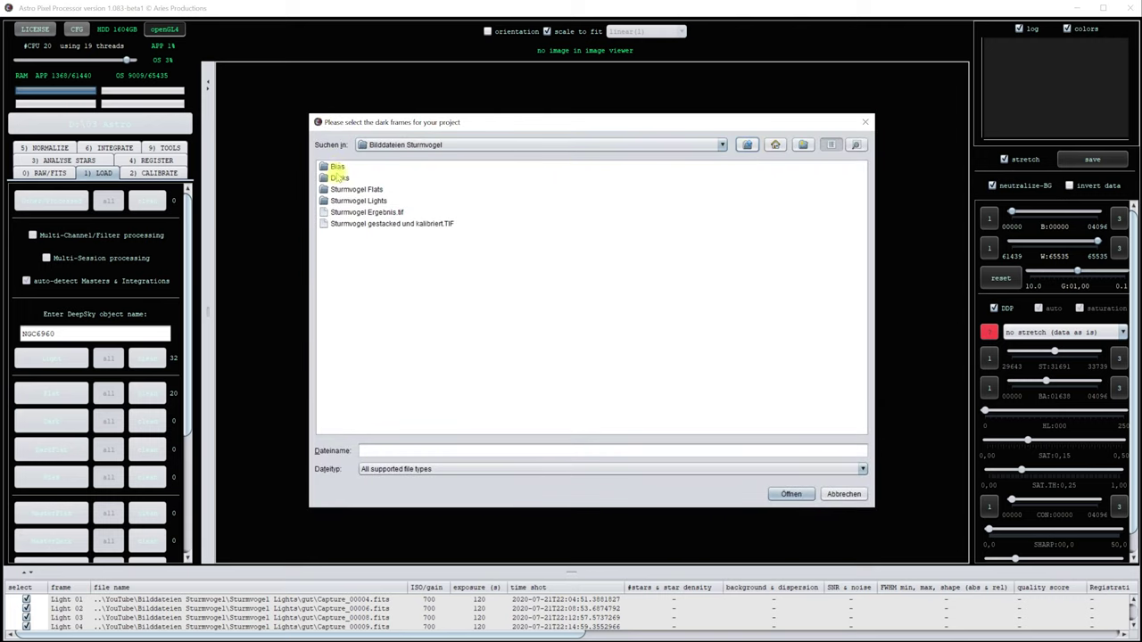
pyautogui.doubleClick(337, 177)
pyautogui.click(337, 170)
pyautogui.hotkey('ctrl', 'a')
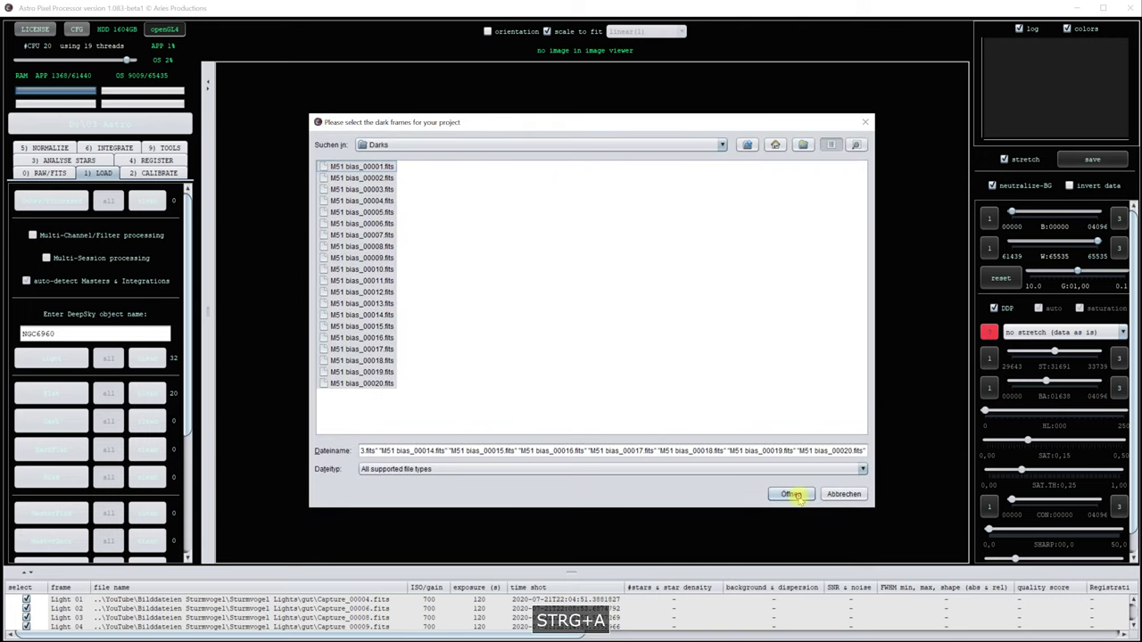
pyautogui.click(792, 494)
# Step: Load all 20 bias frames from the Bias folder and enlarge the frame table
pyautogui.click(49, 477)
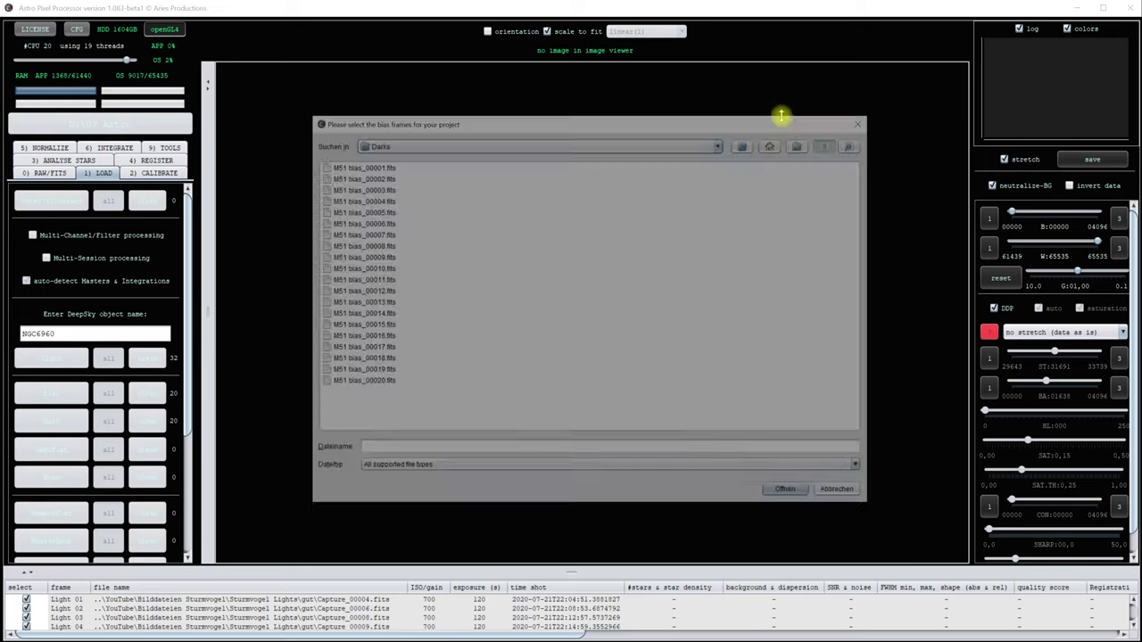
pyautogui.click(750, 144)
pyautogui.doubleClick(338, 168)
pyautogui.hotkey('ctrl', 'a')
pyautogui.click(790, 494)
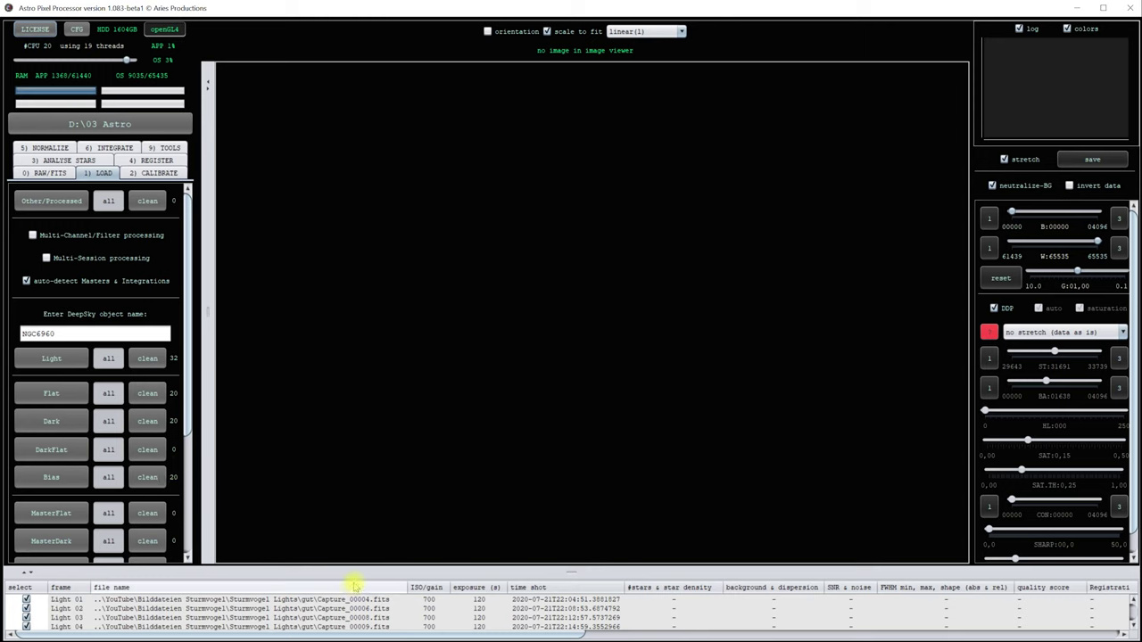
pyautogui.moveTo(357, 577); pyautogui.dragTo(357, 460)
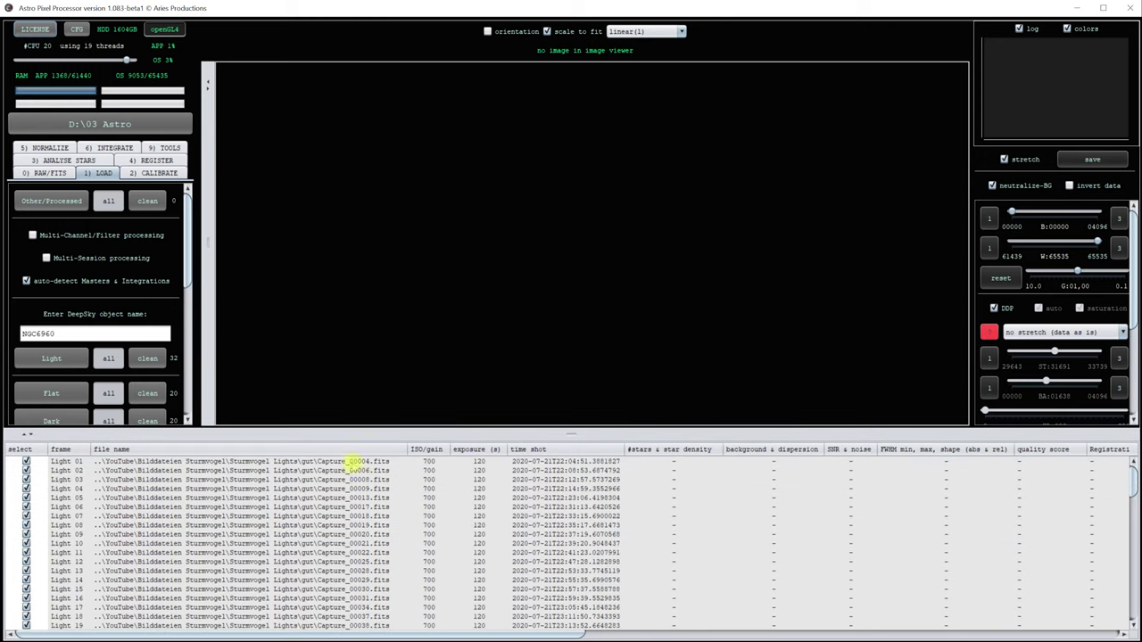
pyautogui.scroll(-10, 301, 532)
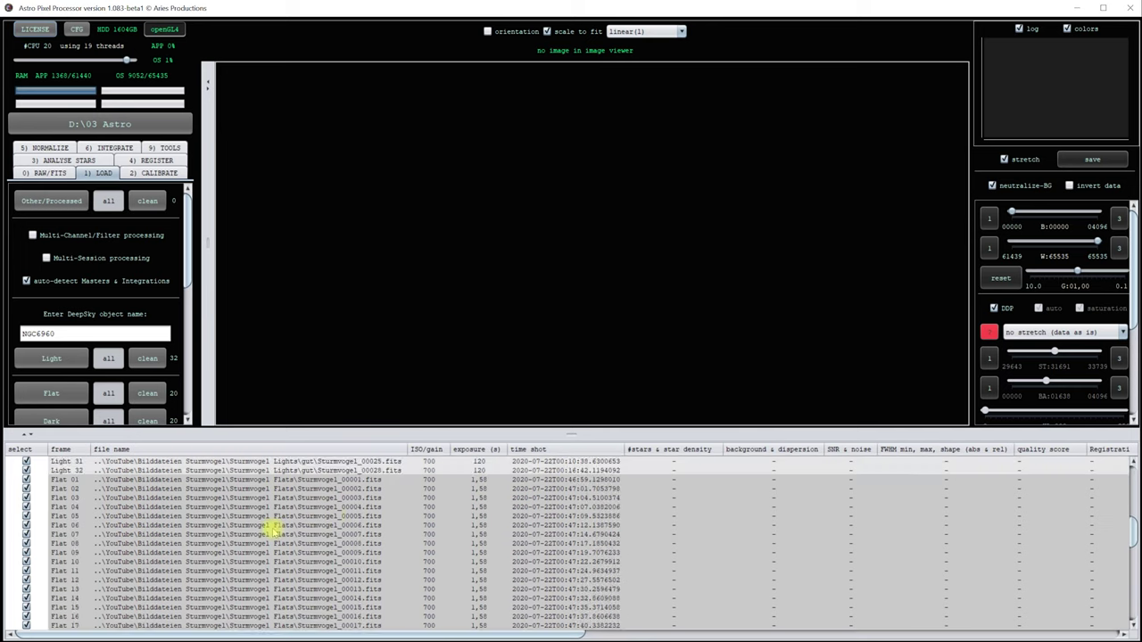
pyautogui.doubleClick(300, 516)
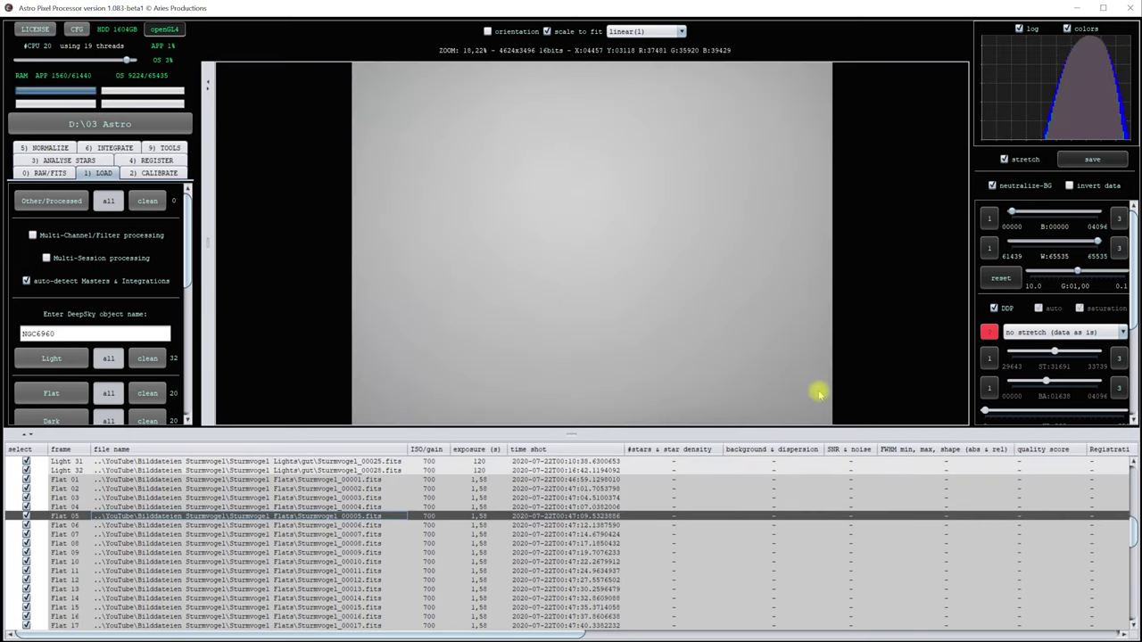
# Step: Enlarge the Sturmvogel_00005 flat view, make the histogram linear and turn off neutralize-BG
pyautogui.moveTo(562, 437); pyautogui.dragTo(564, 516)
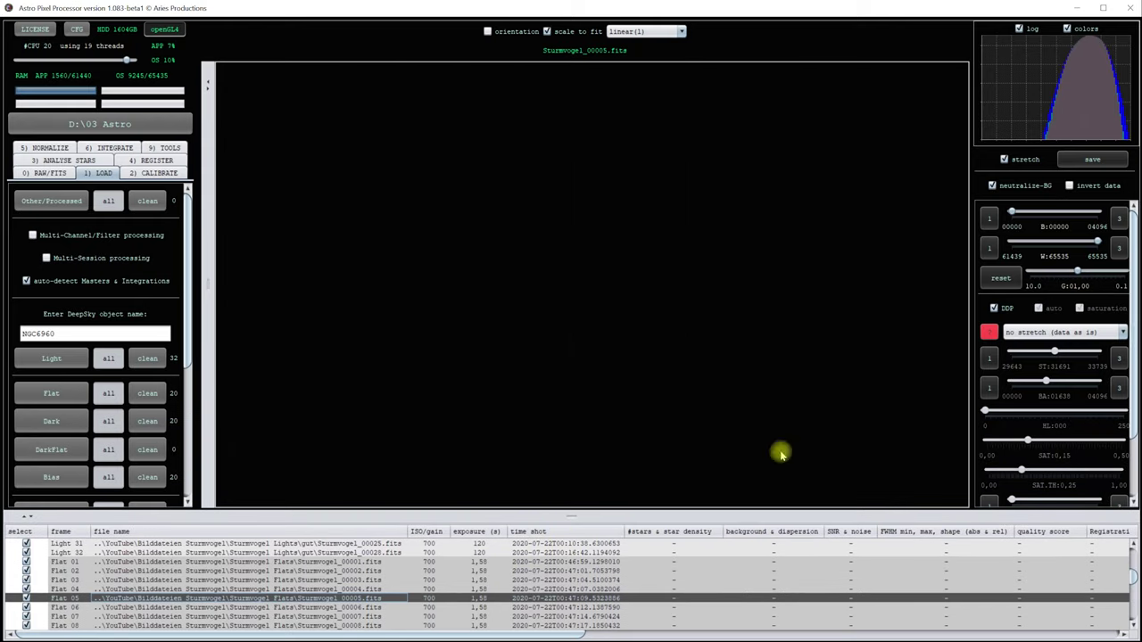
pyautogui.click(1034, 334)
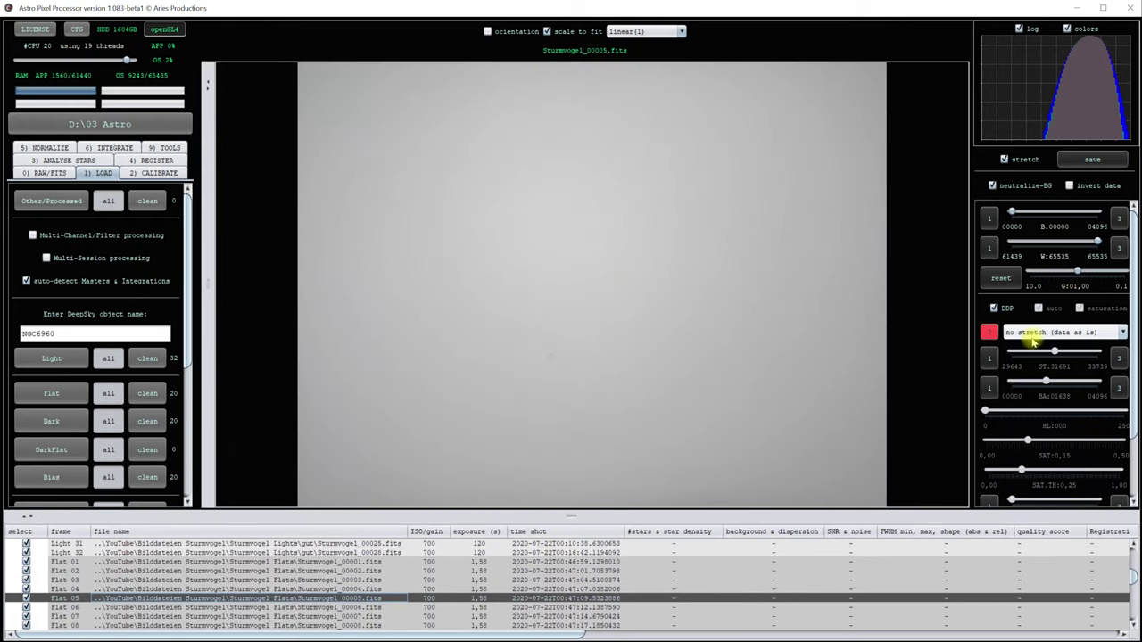
pyautogui.click(1031, 345)
pyautogui.click(1020, 29)
pyautogui.click(1020, 30)
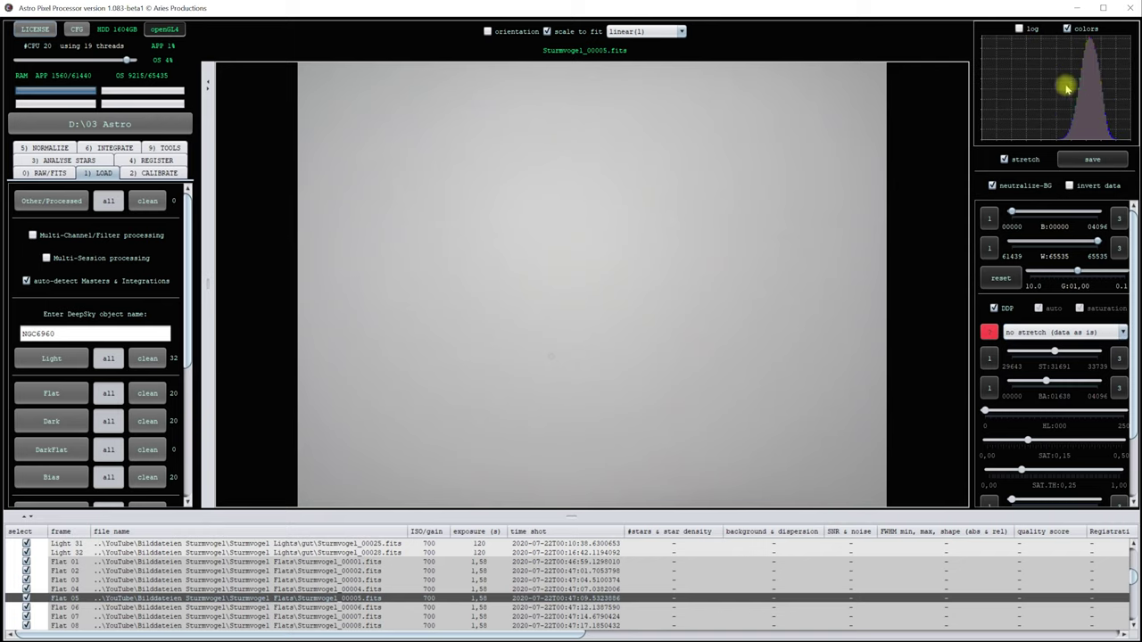
pyautogui.click(1017, 185)
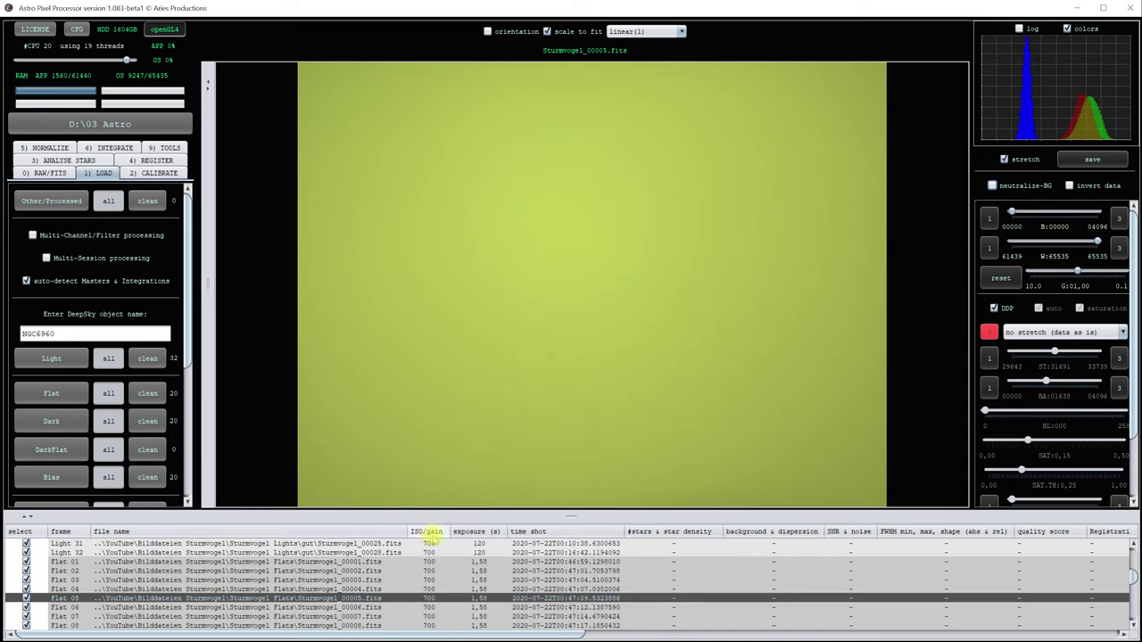
# Step: Open Dark 05 and apply the '30% BG, 2 sigma, 0,0% base' stretch preset
pyautogui.scroll(-2, 483, 581)
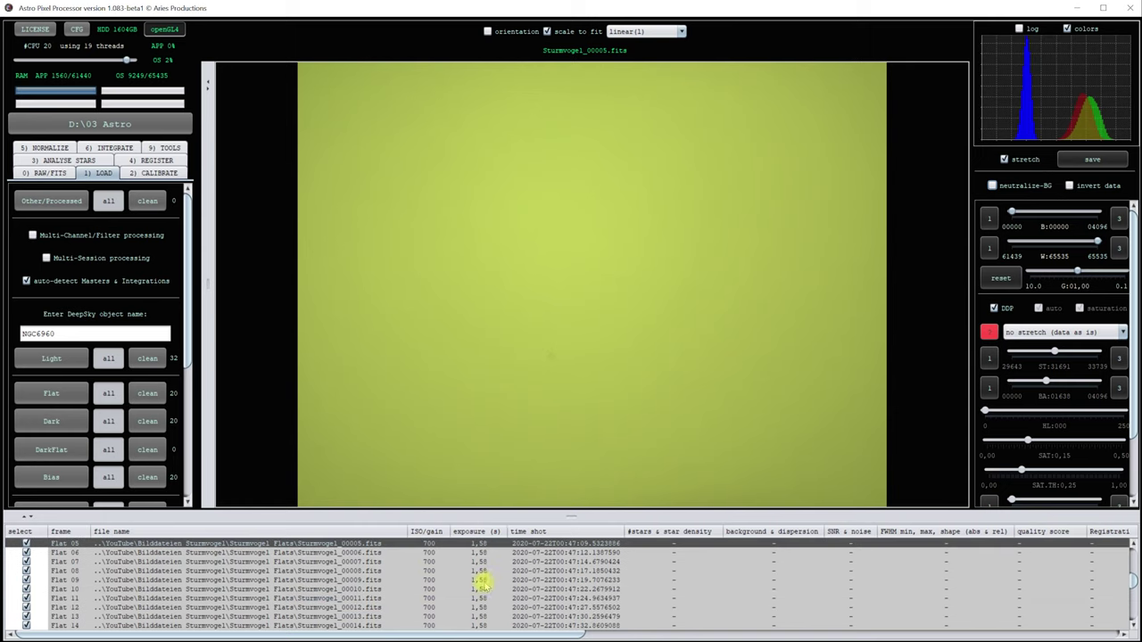
pyautogui.scroll(-3, 489, 585)
pyautogui.scroll(-2, 497, 584)
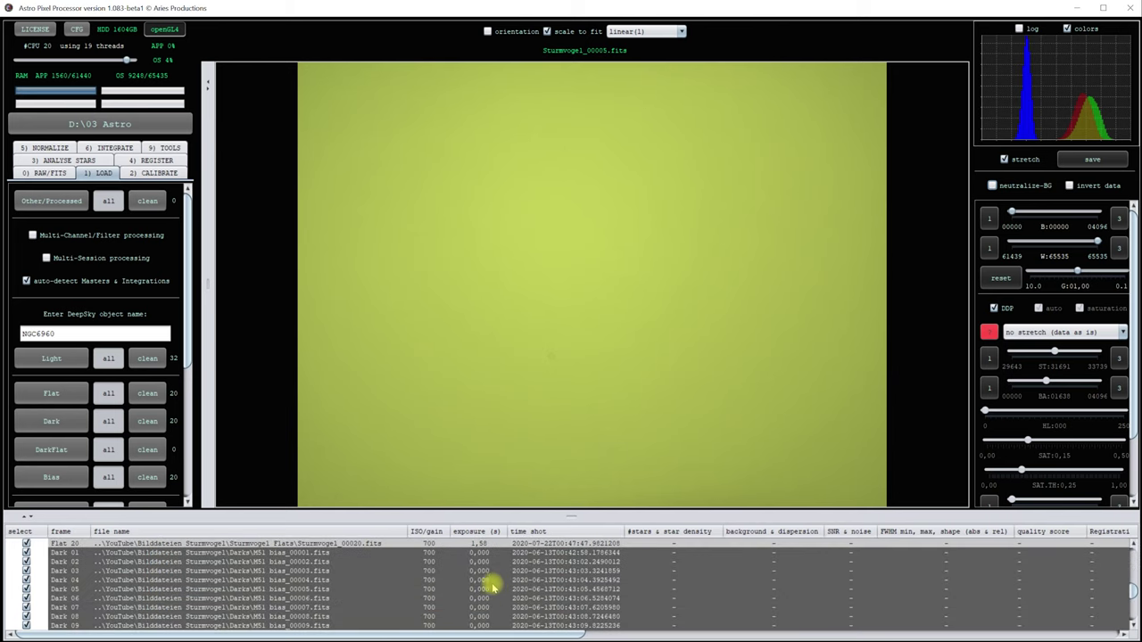
pyautogui.scroll(-1, 303, 587)
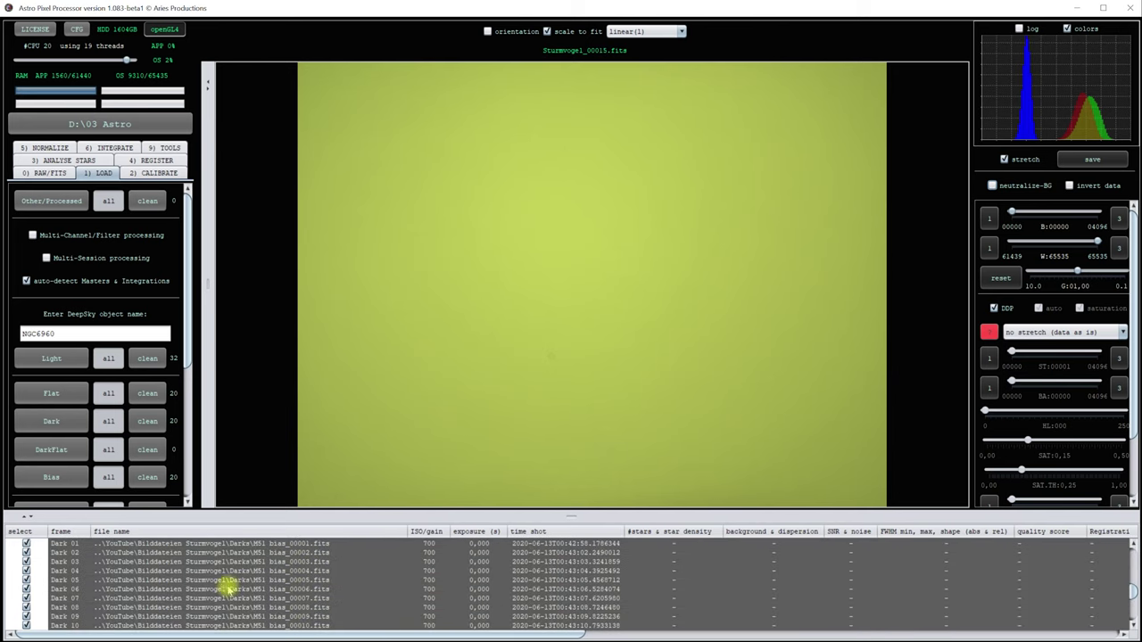
pyautogui.doubleClick(181, 580)
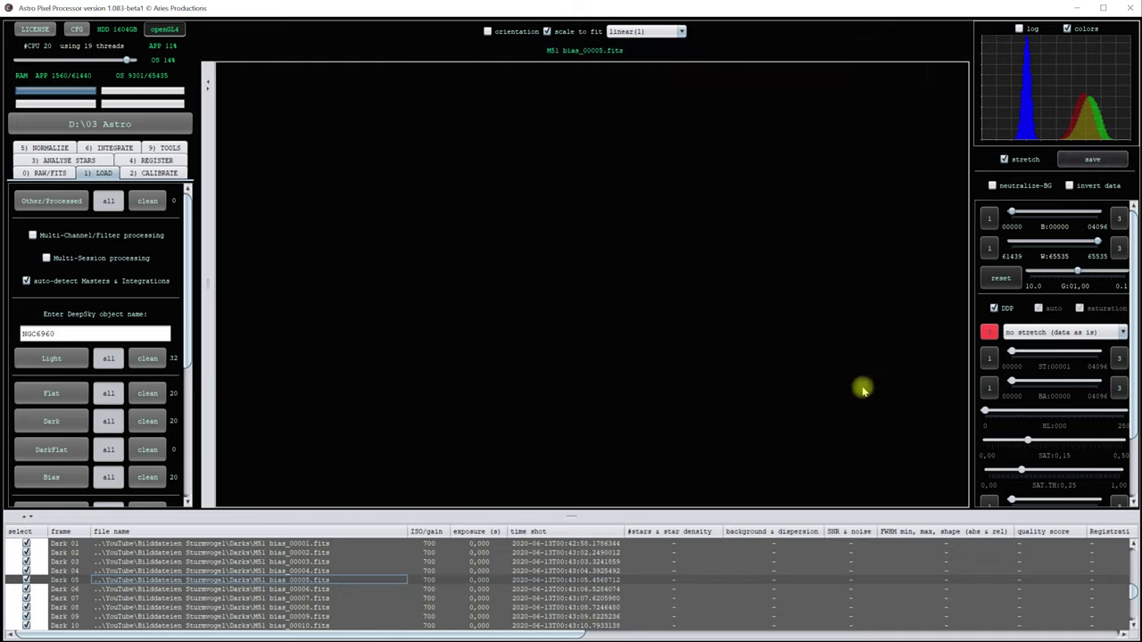
pyautogui.click(1055, 332)
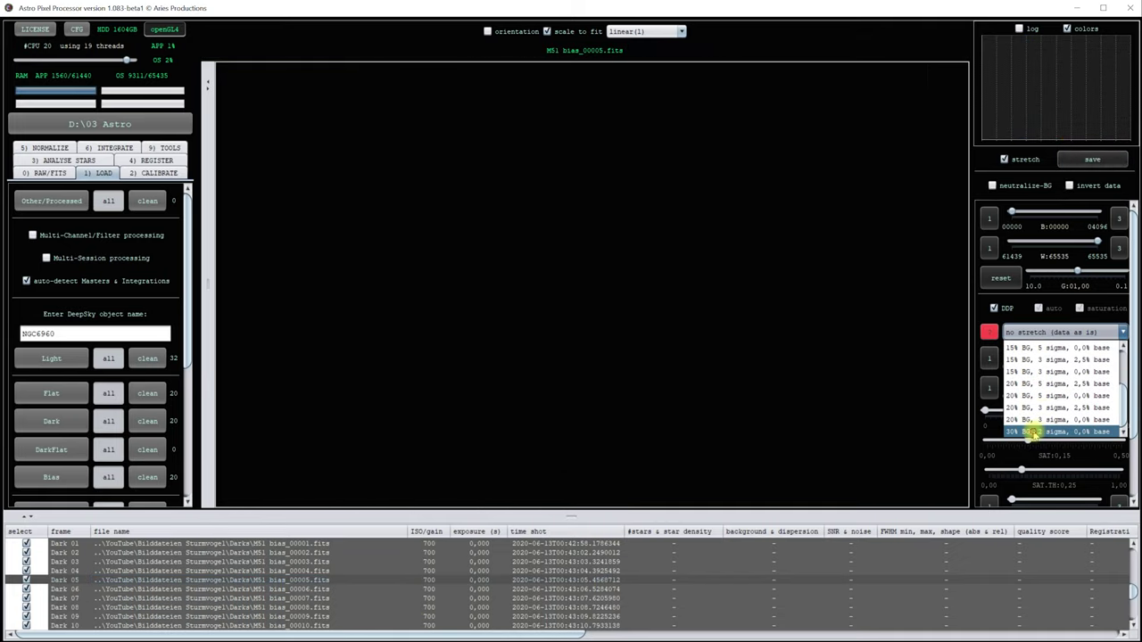
pyautogui.click(1035, 435)
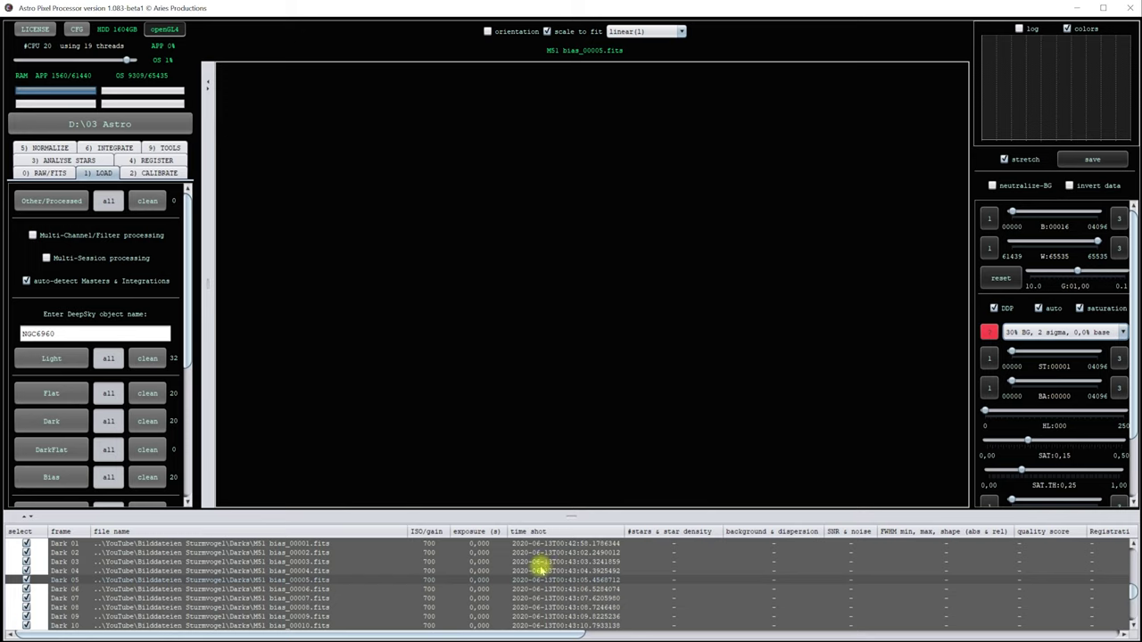
# Step: Open Dark 12 (bias_00012.fits) and scroll through the frame list
pyautogui.scroll(-2, 438, 560)
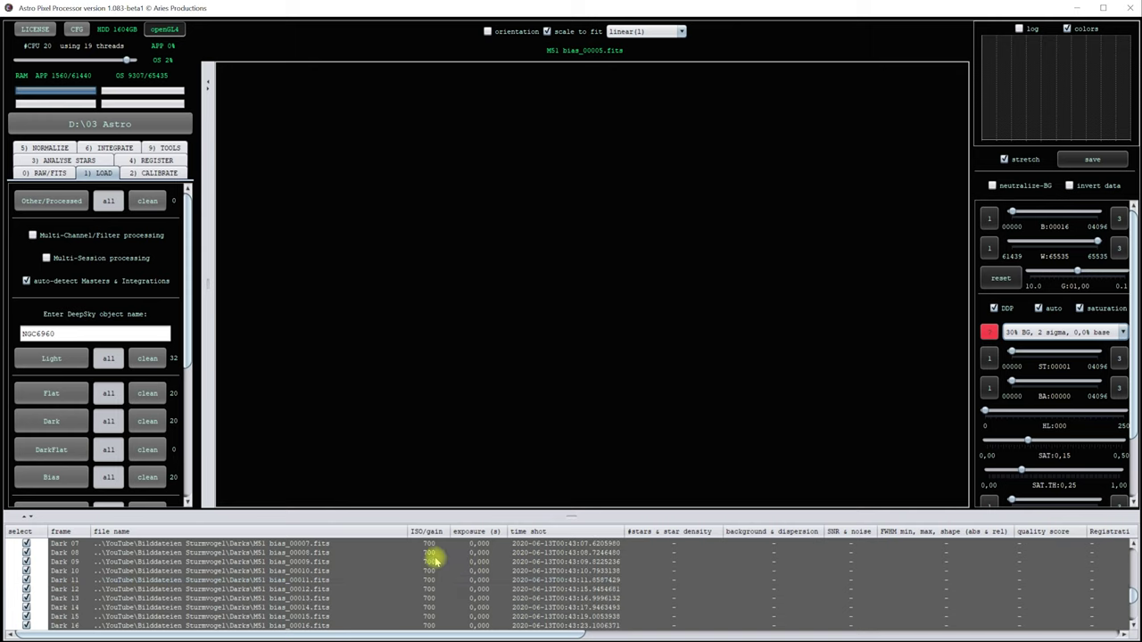
pyautogui.doubleClick(343, 589)
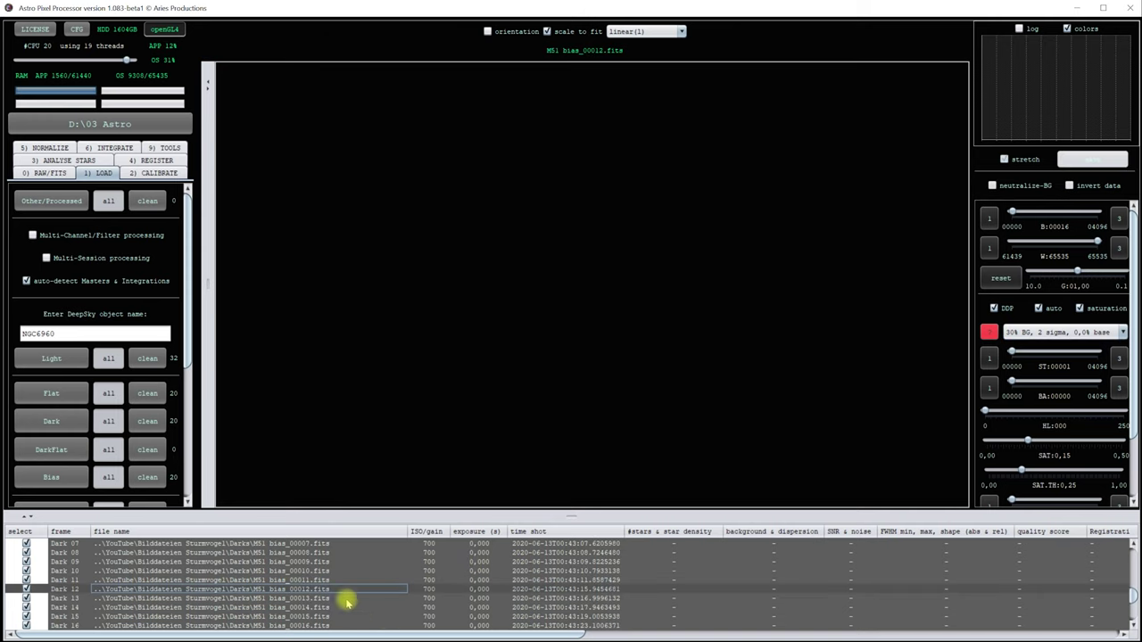
pyautogui.scroll(1, 255, 592)
pyautogui.scroll(-2, 223, 585)
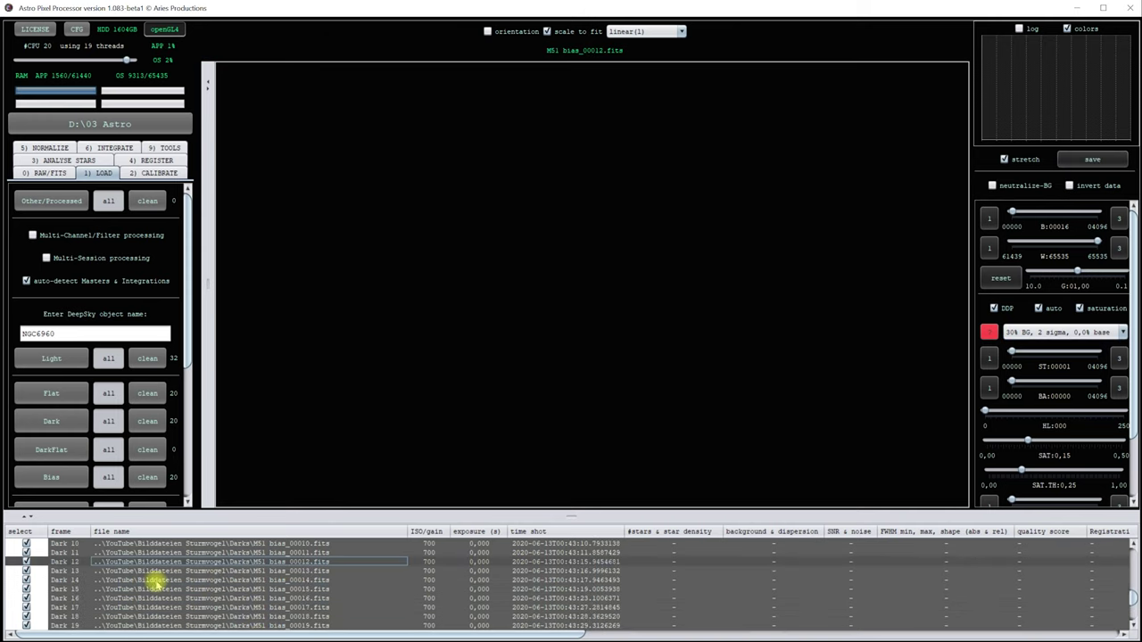
pyautogui.scroll(-4, 154, 585)
pyautogui.scroll(3, 255, 587)
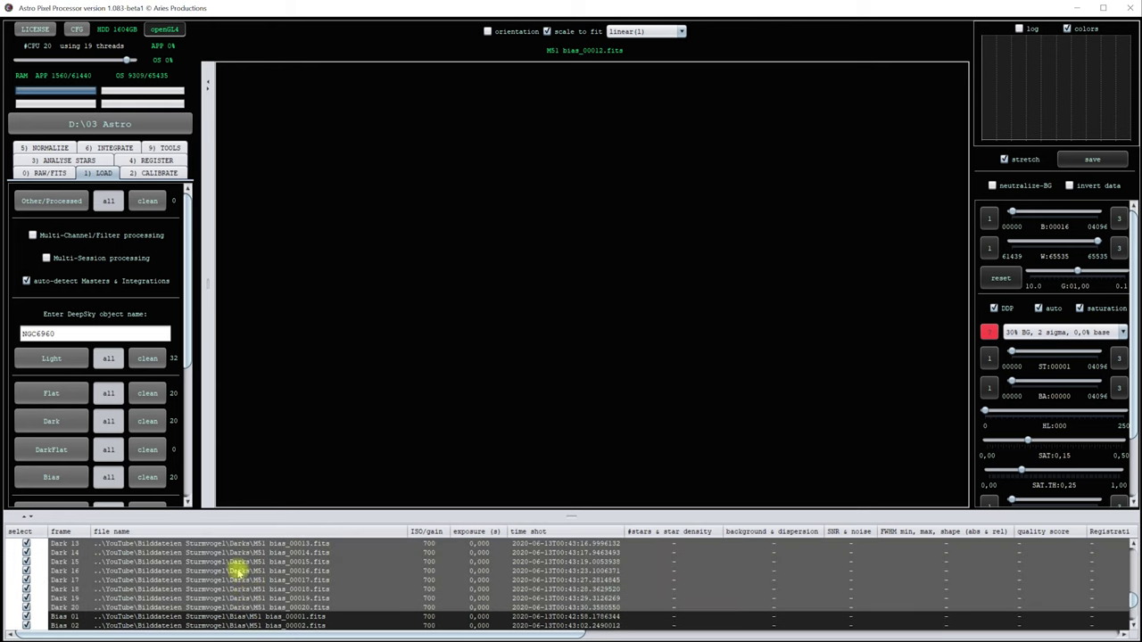
pyautogui.scroll(-1, 103, 427)
# Step: Reload all 20 M51 bias files in the Darks folder as the project's dark frames
pyautogui.click(46, 403)
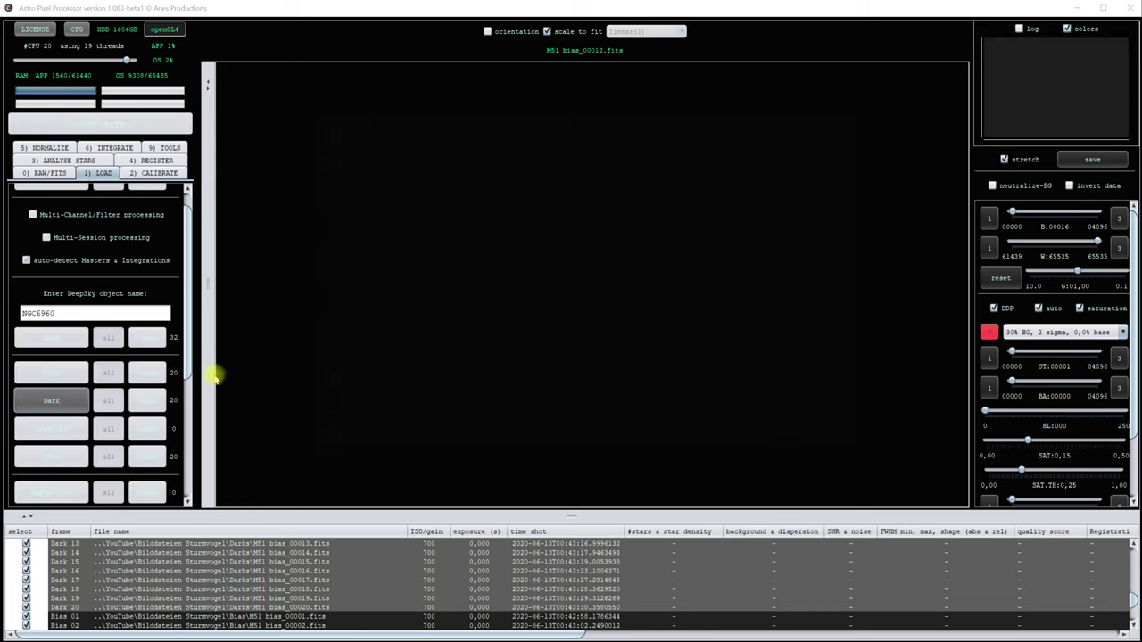
pyautogui.click(745, 138)
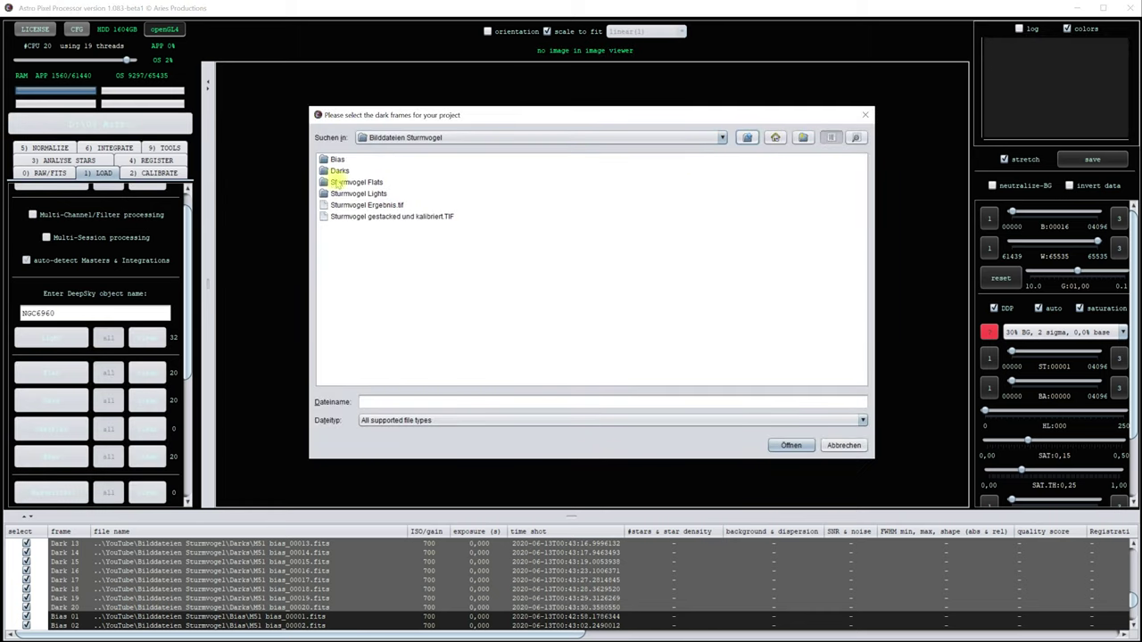
pyautogui.doubleClick(339, 170)
pyautogui.click(348, 160)
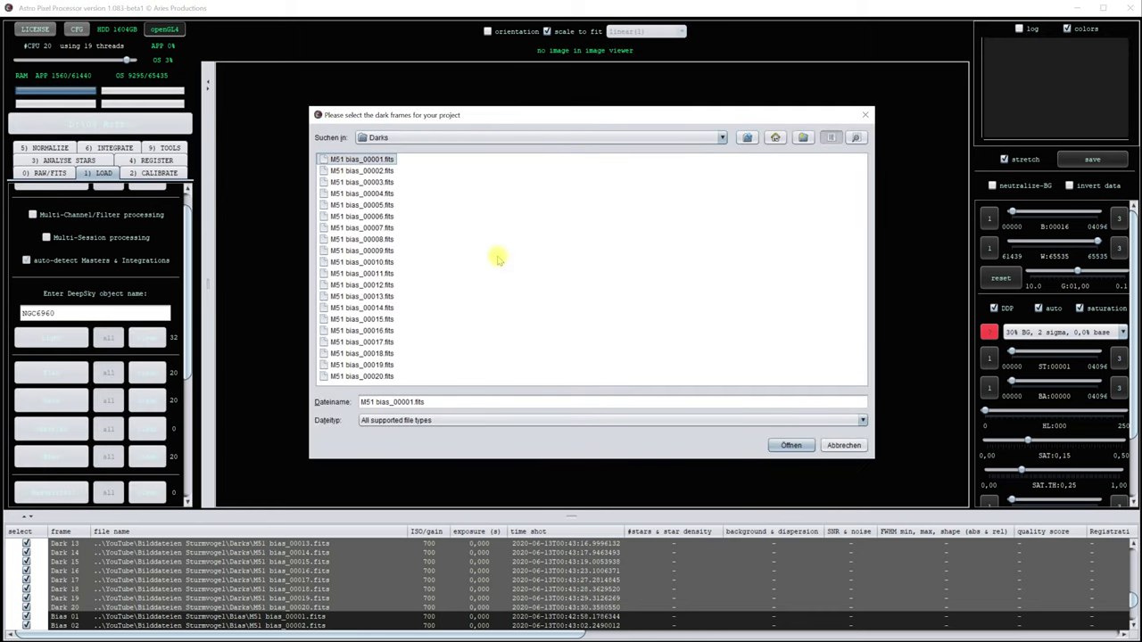
pyautogui.hotkey('ctrl', 'a')
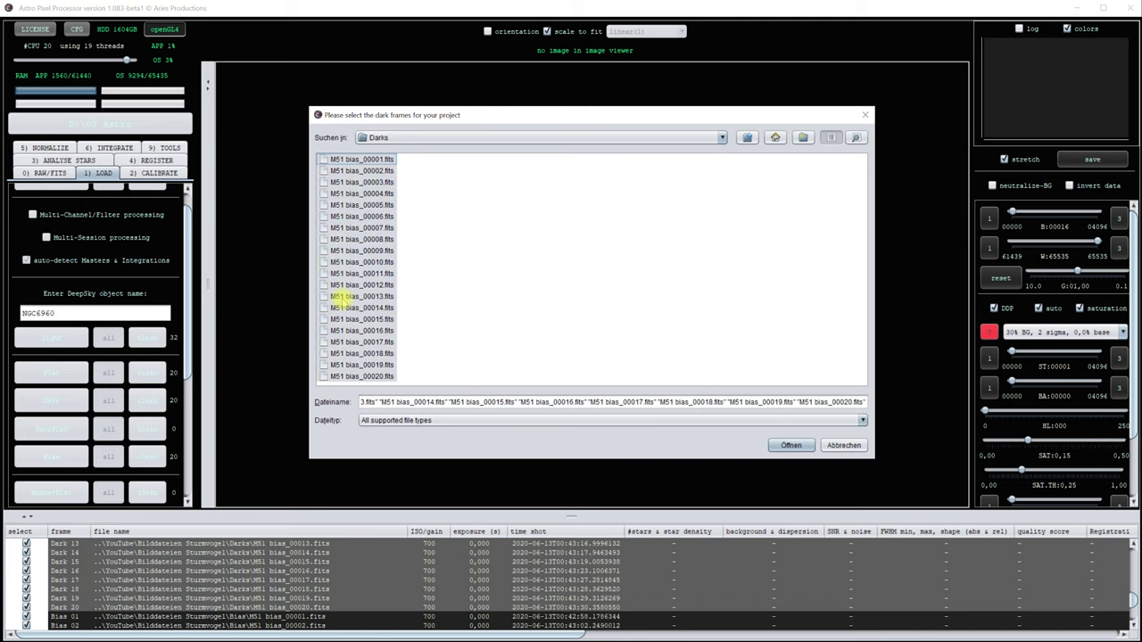
pyautogui.click(791, 446)
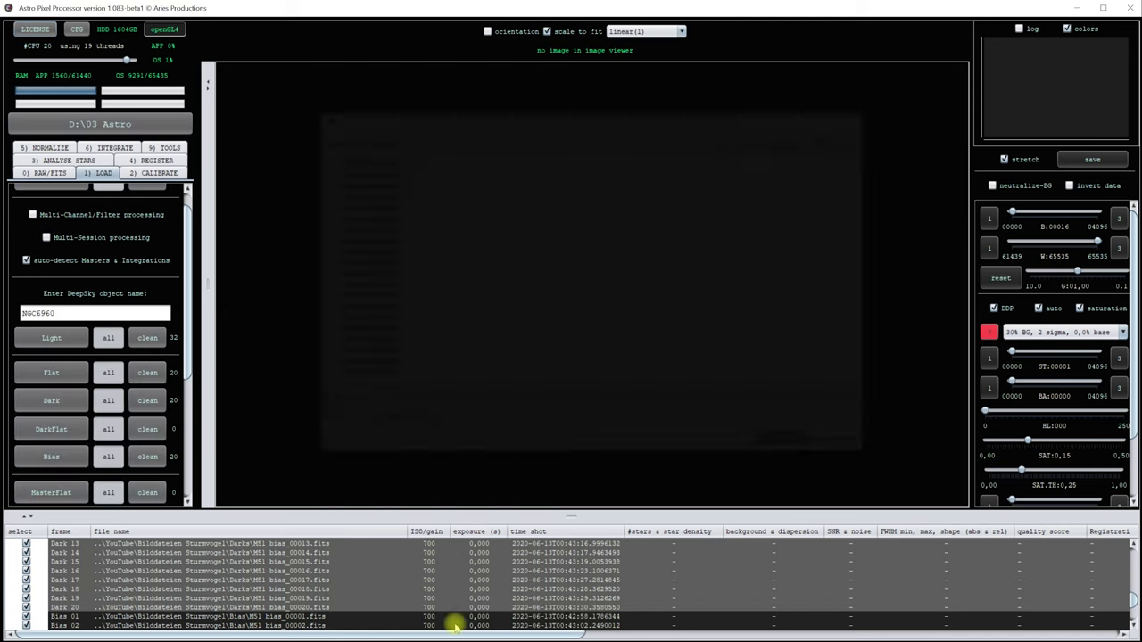
pyautogui.scroll(-3, 332, 600)
# Step: Preview bias frame 17, dark frame 15 and bias frame 15 in the viewer
pyautogui.click(294, 599)
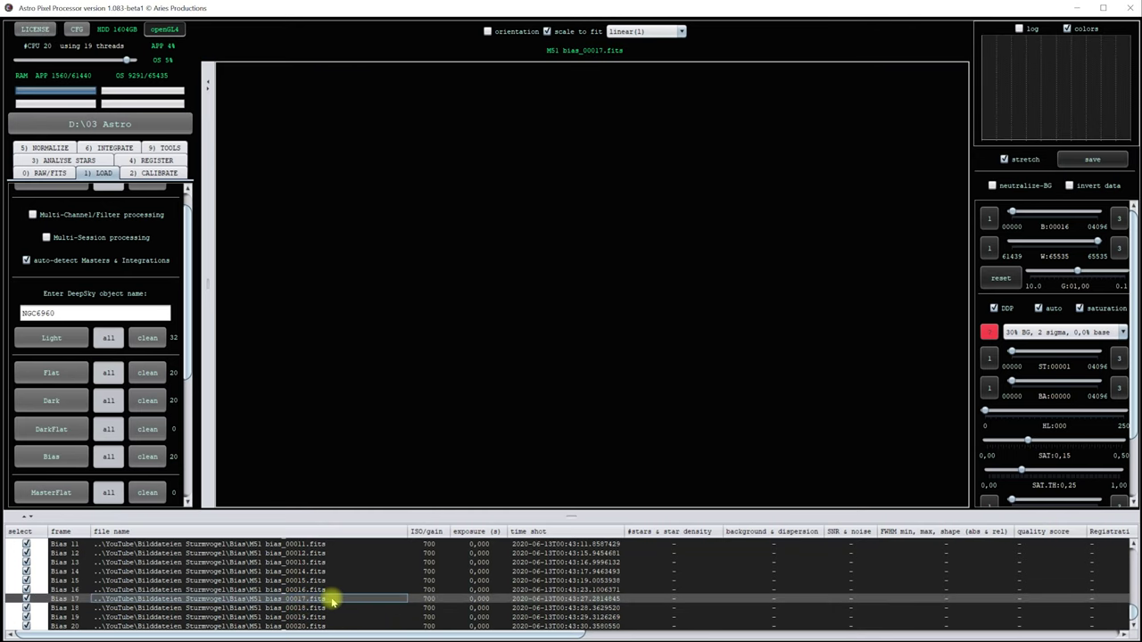
pyautogui.scroll(3, 328, 602)
pyautogui.scroll(2, 312, 596)
pyautogui.scroll(1, 286, 575)
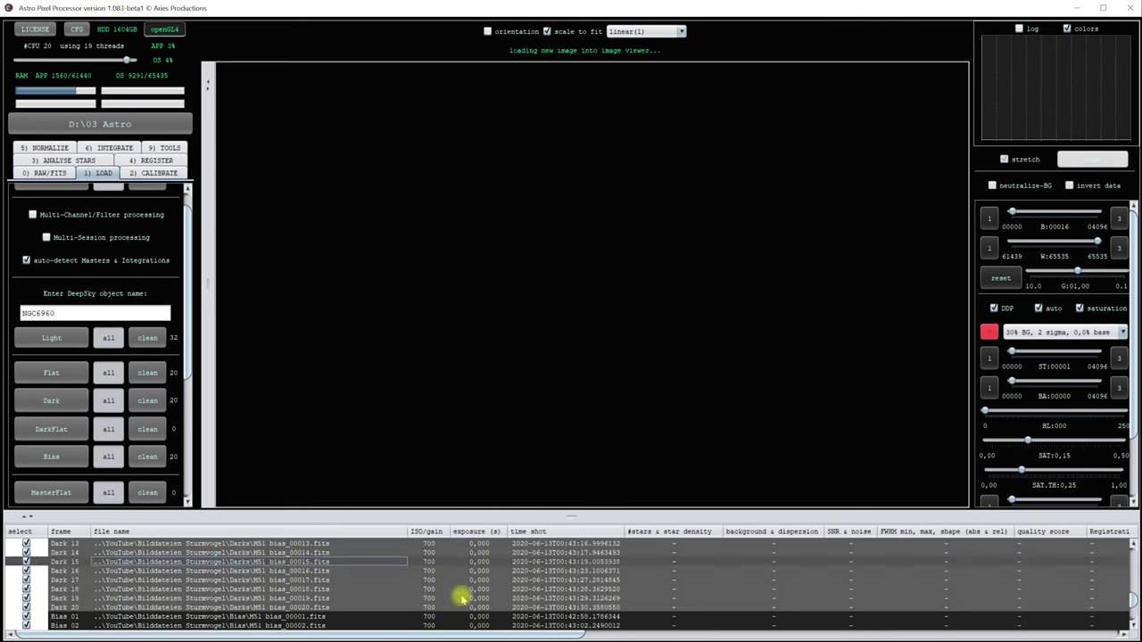
pyautogui.click(482, 563)
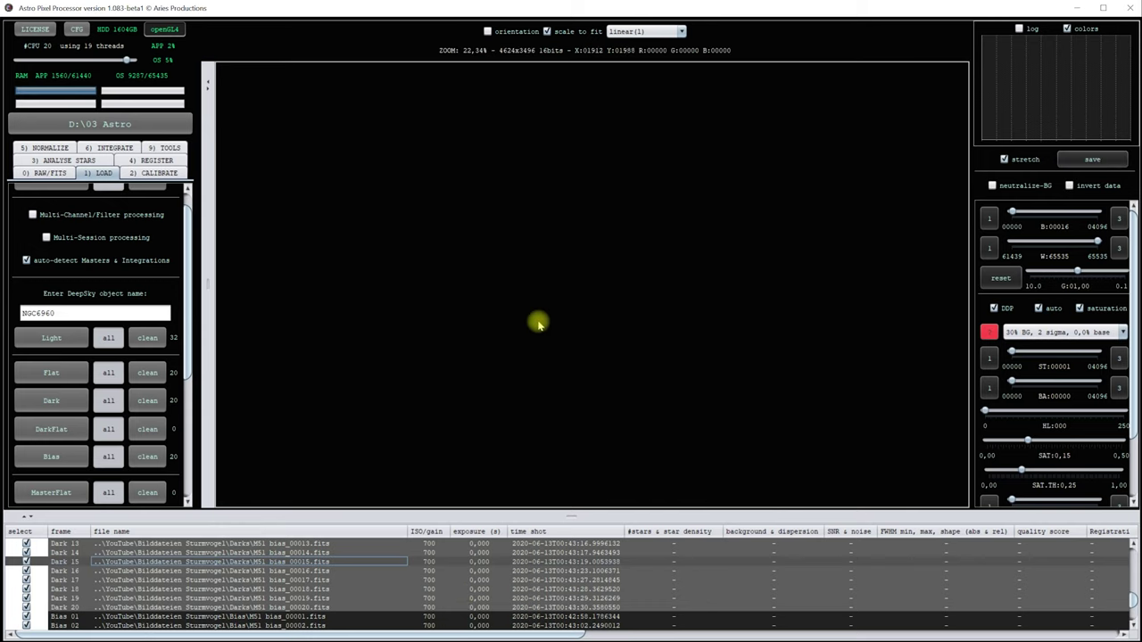
pyautogui.scroll(-6, 303, 580)
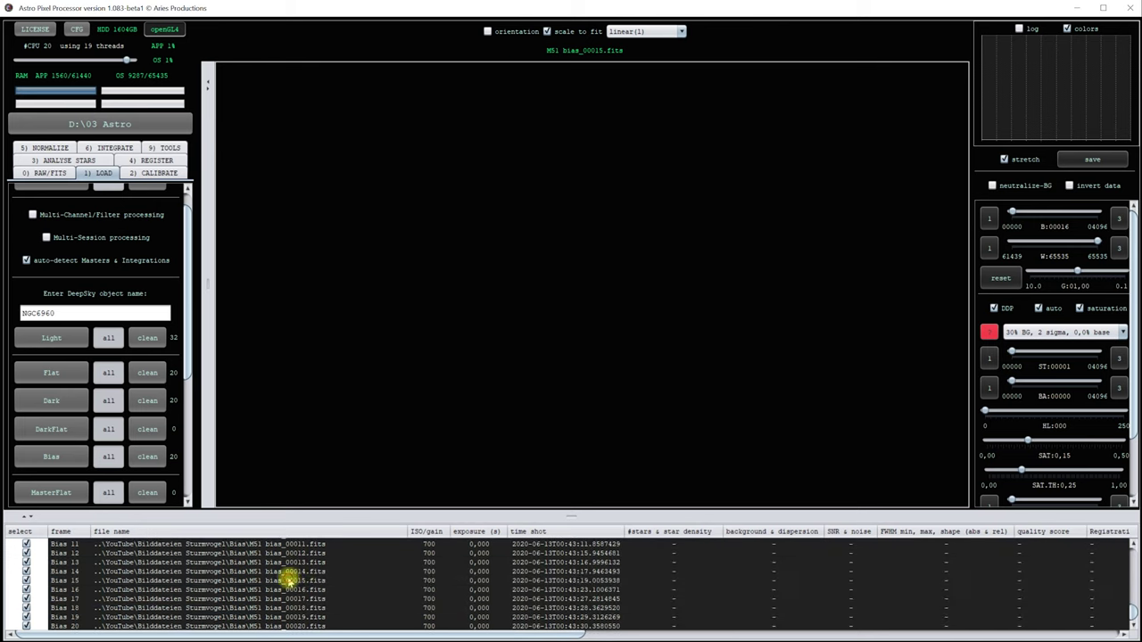
pyautogui.click(290, 580)
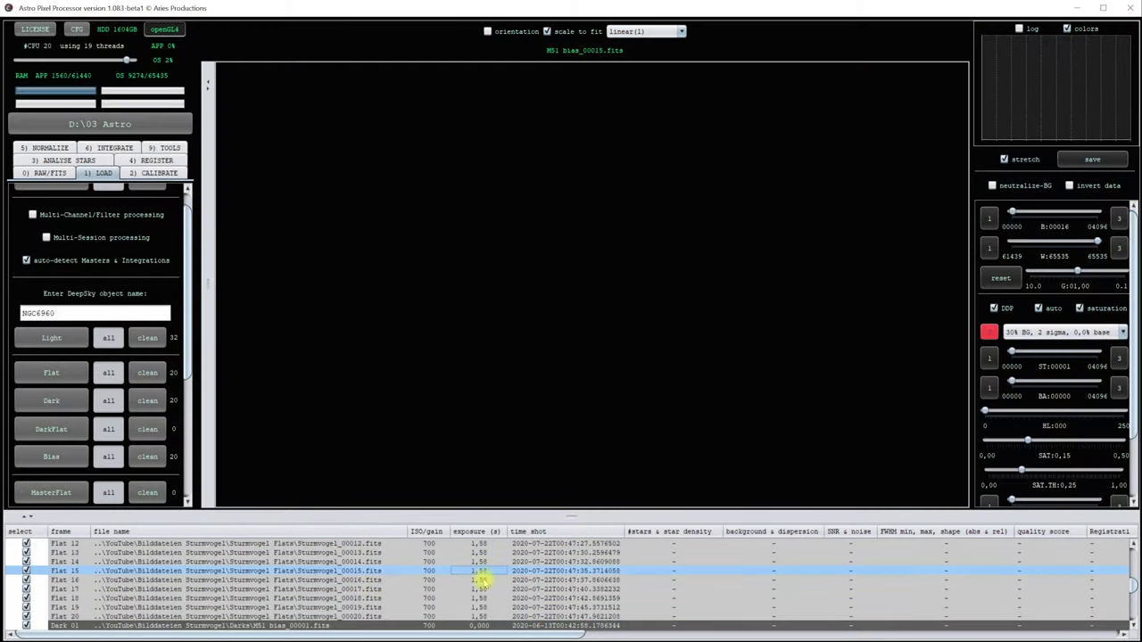
# Step: Scroll the frame table, select the Light 26 row, then select every frame
pyautogui.scroll(-6, 484, 575)
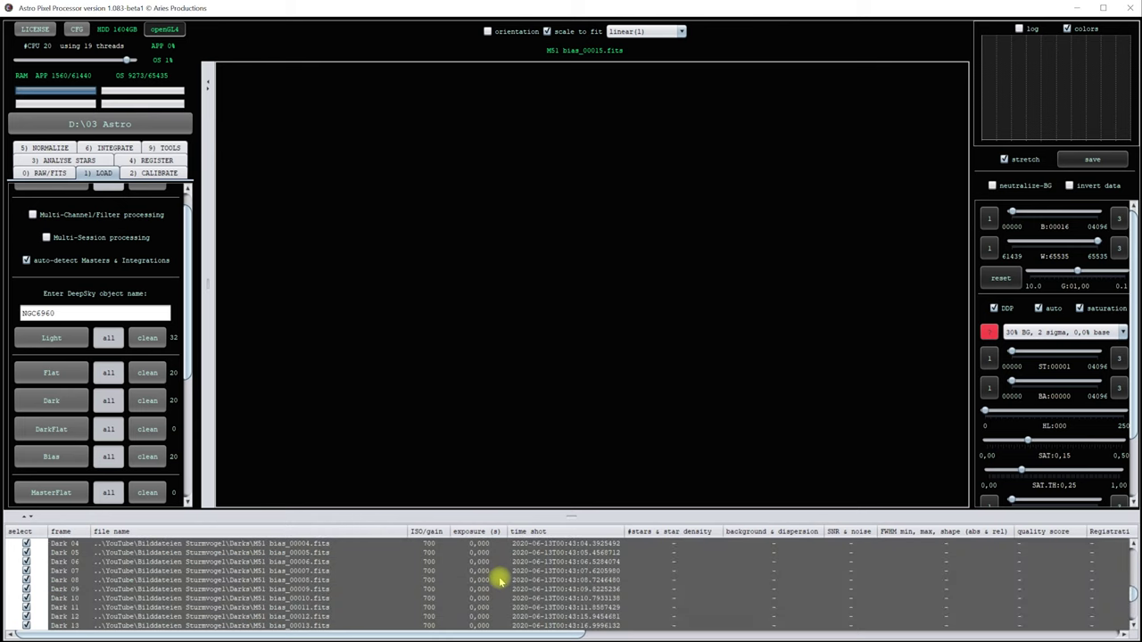
pyautogui.scroll(-5, 500, 578)
pyautogui.scroll(3, 312, 600)
pyautogui.scroll(4, 308, 600)
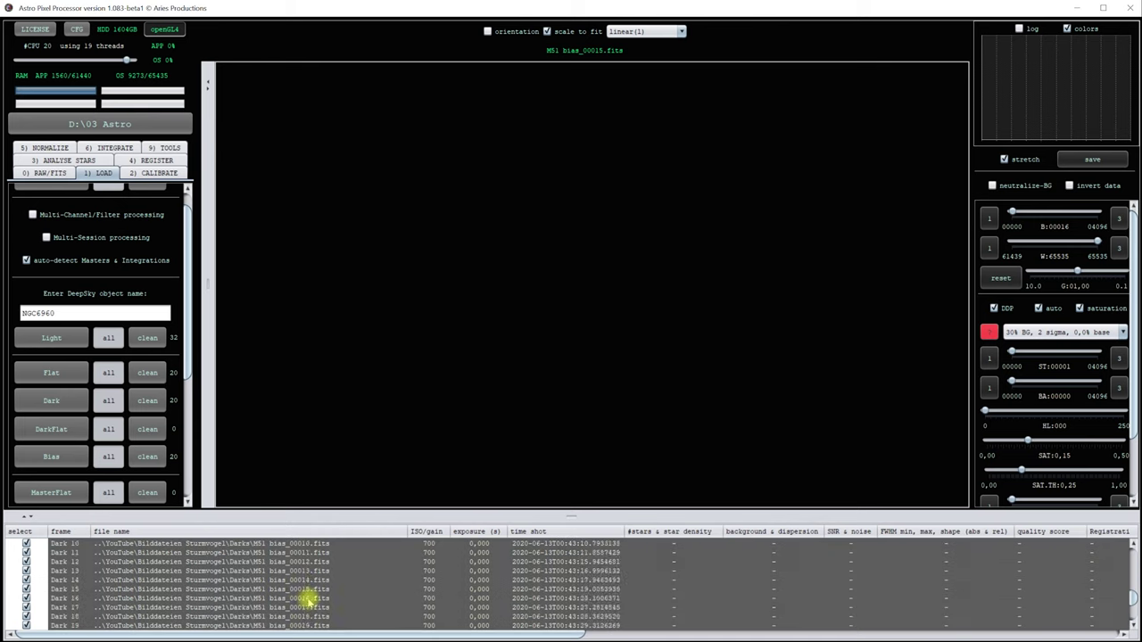
pyautogui.scroll(4, 307, 602)
pyautogui.scroll(3, 303, 604)
pyautogui.scroll(3, 303, 603)
pyautogui.scroll(2, 304, 602)
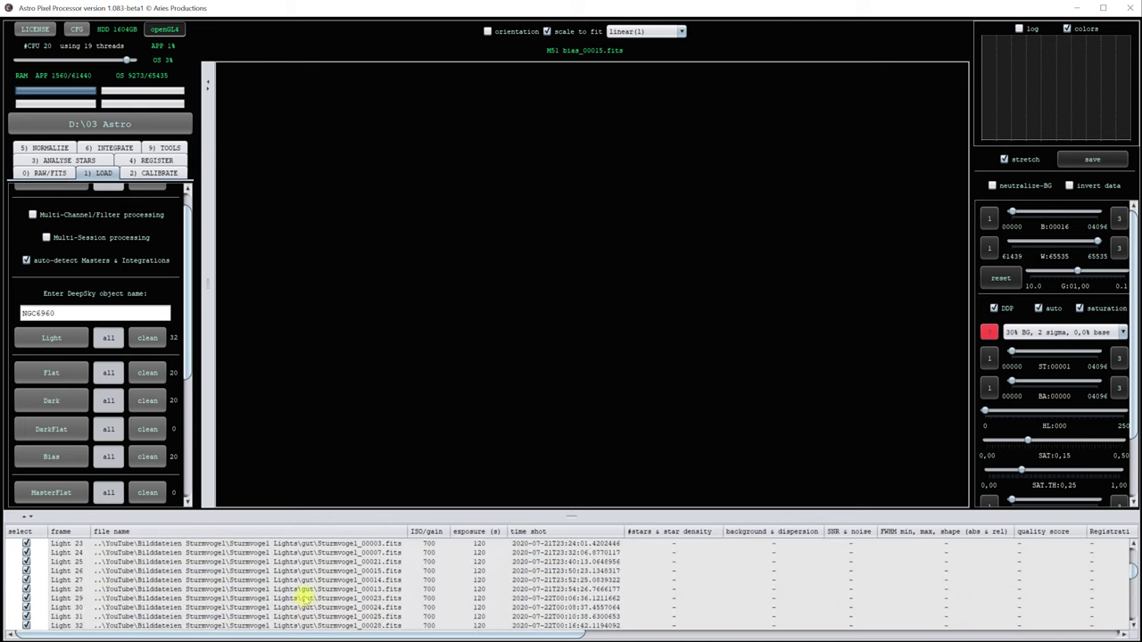
pyautogui.click(479, 571)
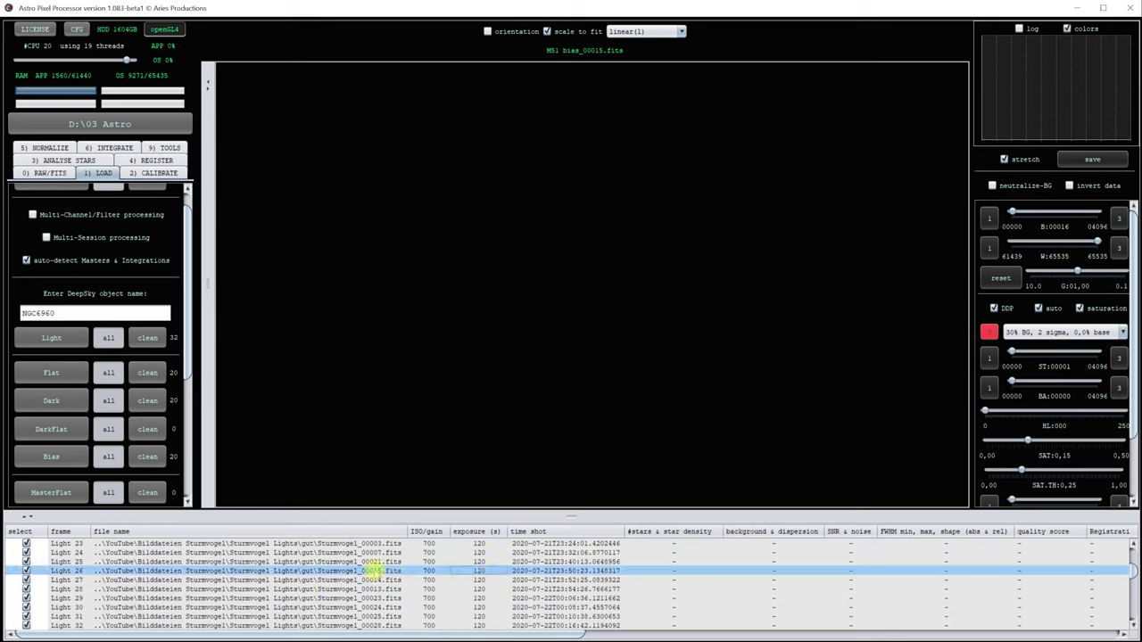
pyautogui.scroll(-5, 331, 571)
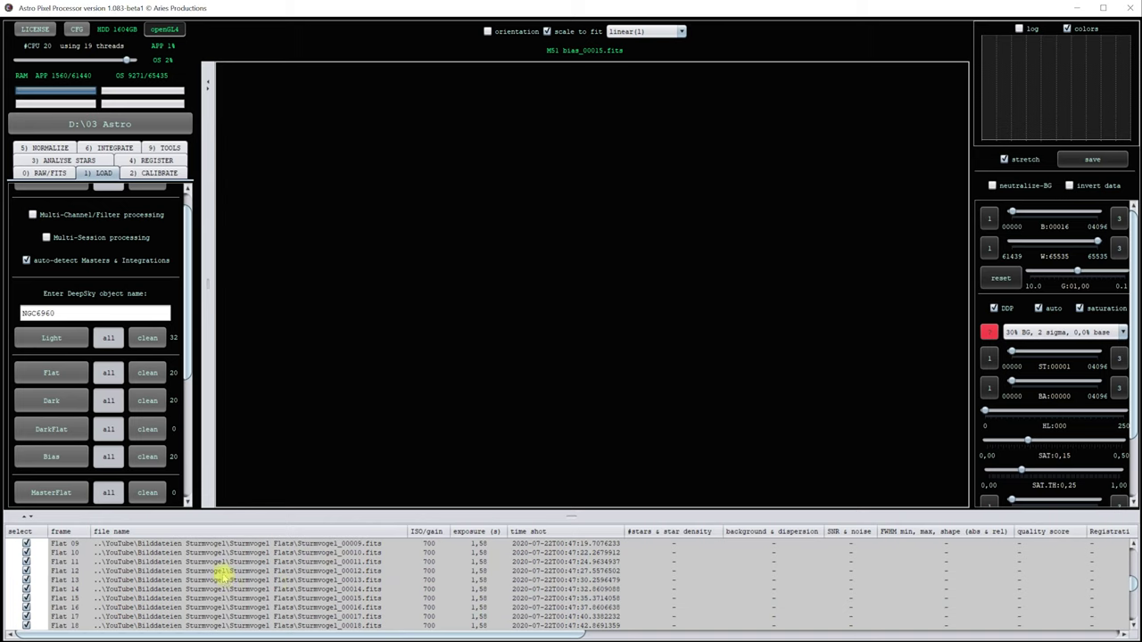
pyautogui.scroll(-3, 179, 589)
pyautogui.scroll(-4, 214, 584)
pyautogui.scroll(-4, 179, 598)
pyautogui.scroll(-3, 134, 616)
pyautogui.hotkey('ctrl', 'a')
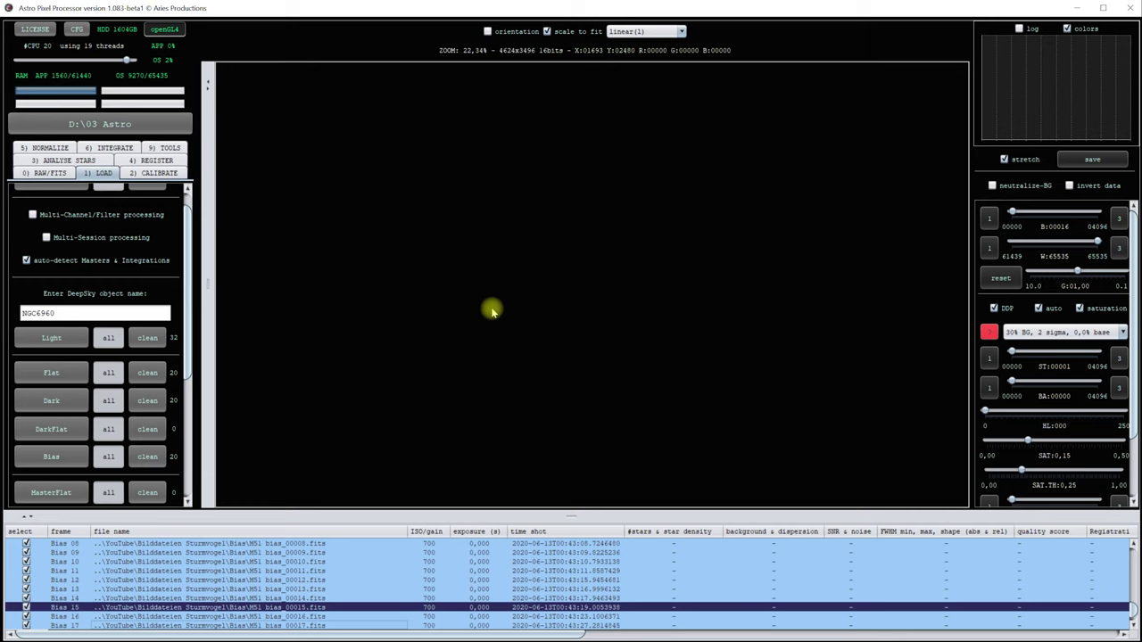
# Step: Remove the selected calibration frames, then remove the leftover Bias 1–3 rows
pyautogui.rightClick(317, 551)
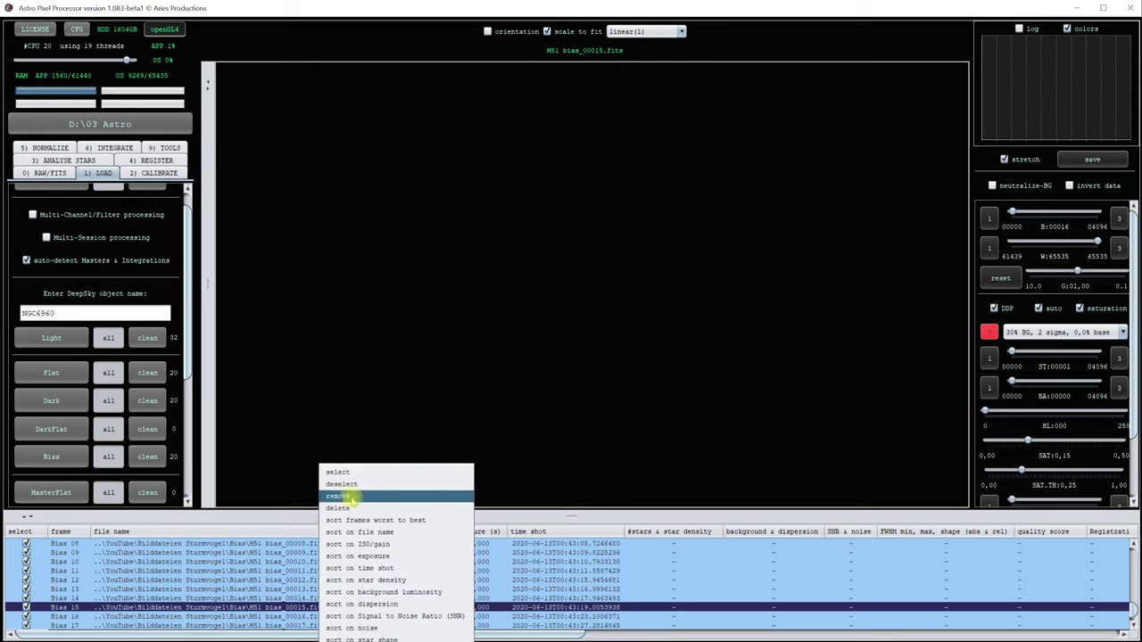
pyautogui.click(350, 495)
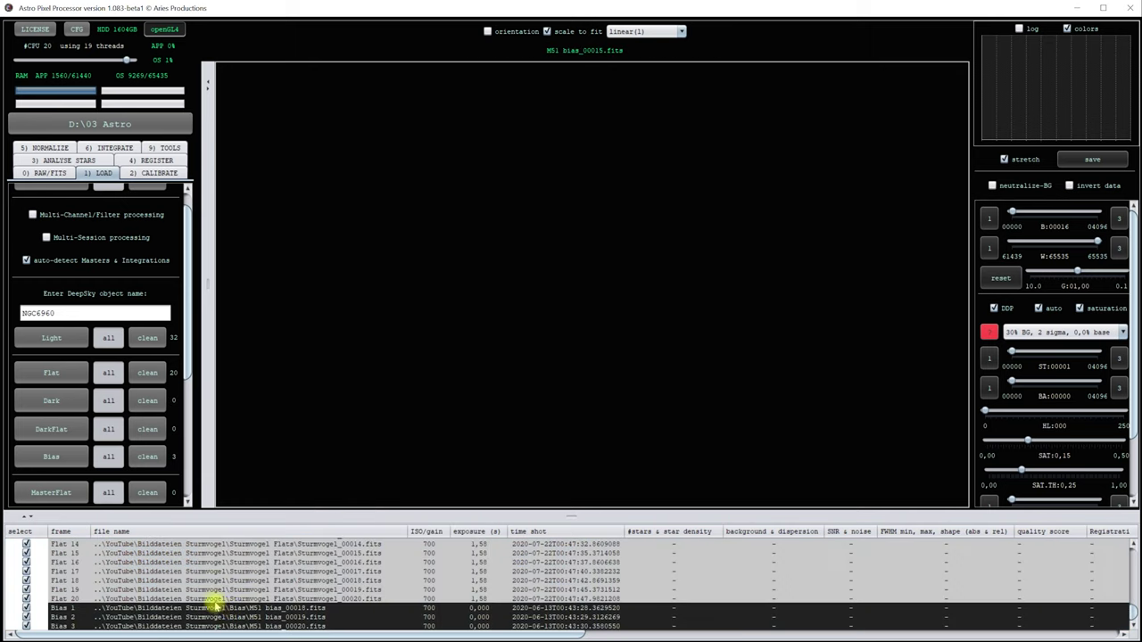
pyautogui.click(215, 608)
pyautogui.keyDown('shift'); pyautogui.click(218, 628); pyautogui.keyUp('shift')
pyautogui.rightClick(219, 627)
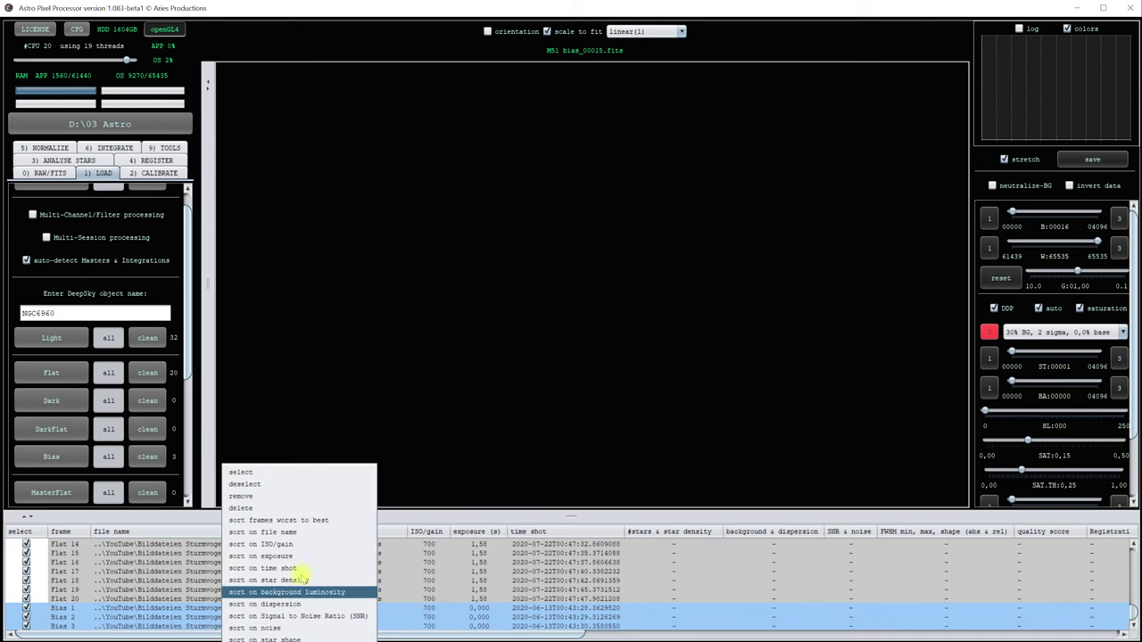
pyautogui.click(254, 485)
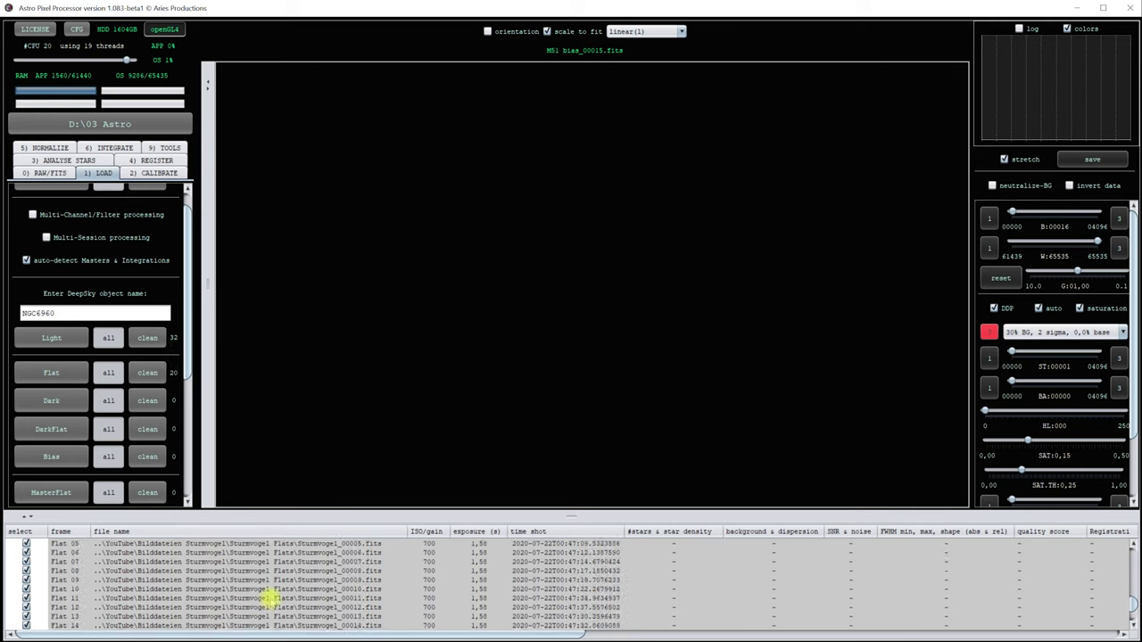
pyautogui.scroll(10, 266, 596)
# Step: Load Capture_00008.fits without any stretch and zoom in and out on its stars
pyautogui.doubleClick(258, 563)
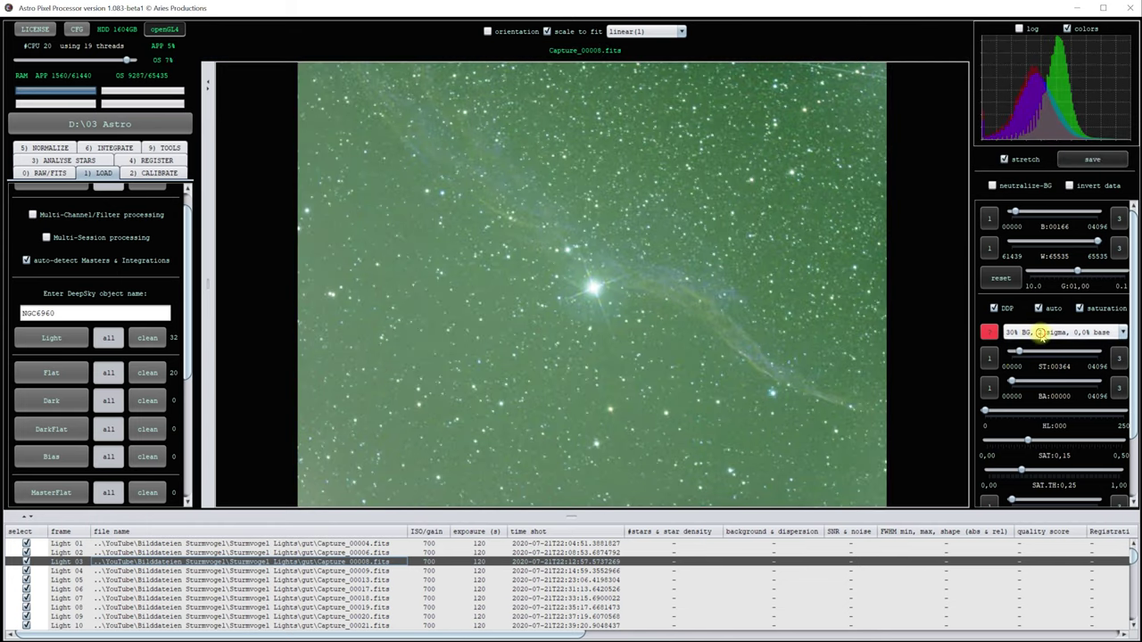
pyautogui.click(1041, 332)
pyautogui.click(1035, 348)
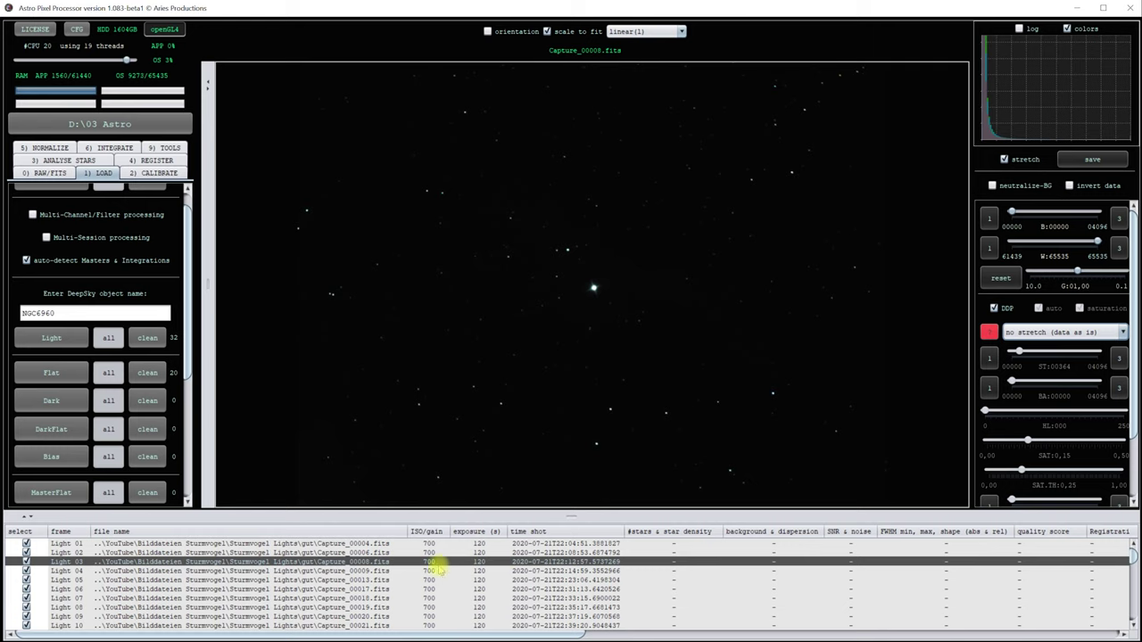
pyautogui.scroll(5, 592, 285)
pyautogui.scroll(3, 596, 332)
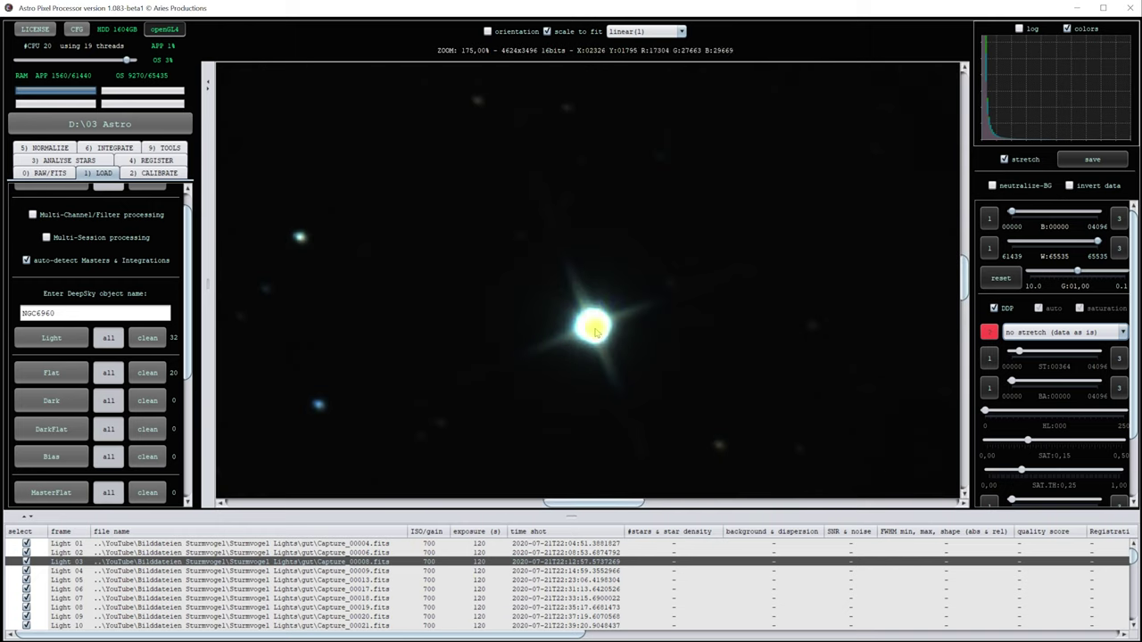
pyautogui.scroll(-3, 299, 243)
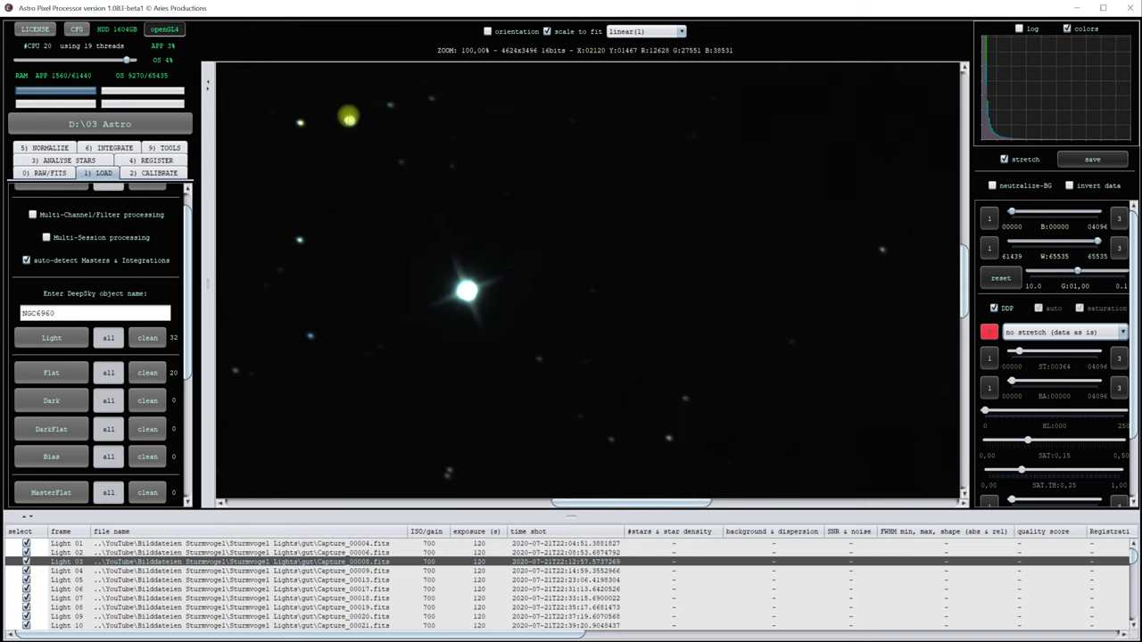
pyautogui.scroll(3, 349, 118)
pyautogui.scroll(-5, 551, 425)
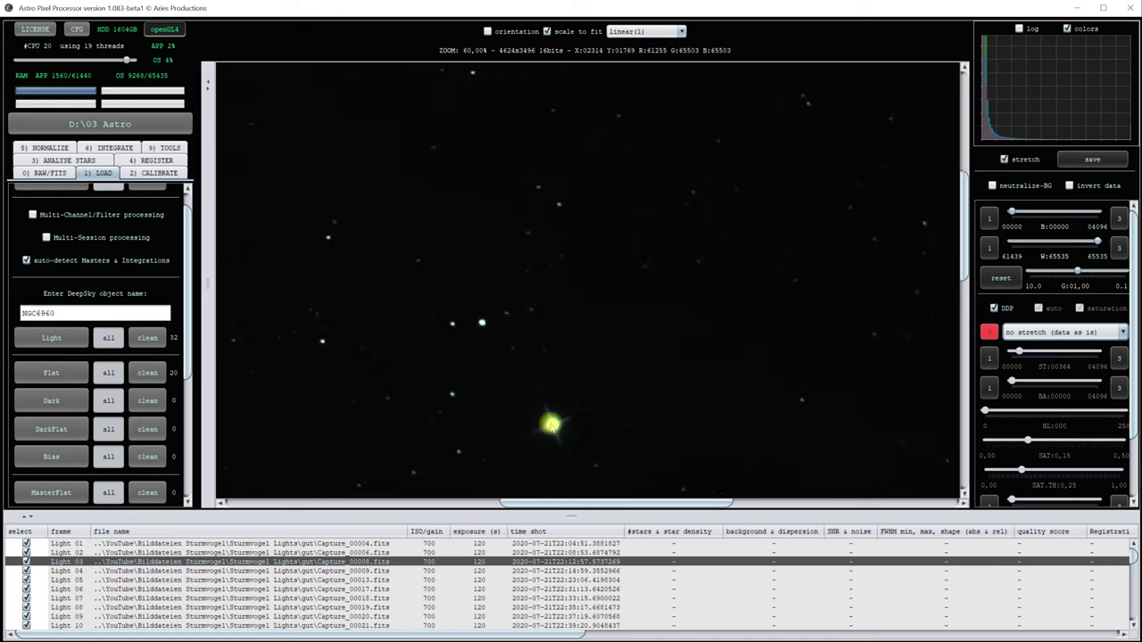
pyautogui.scroll(2, 754, 392)
pyautogui.scroll(2, 807, 464)
pyautogui.scroll(1, 821, 432)
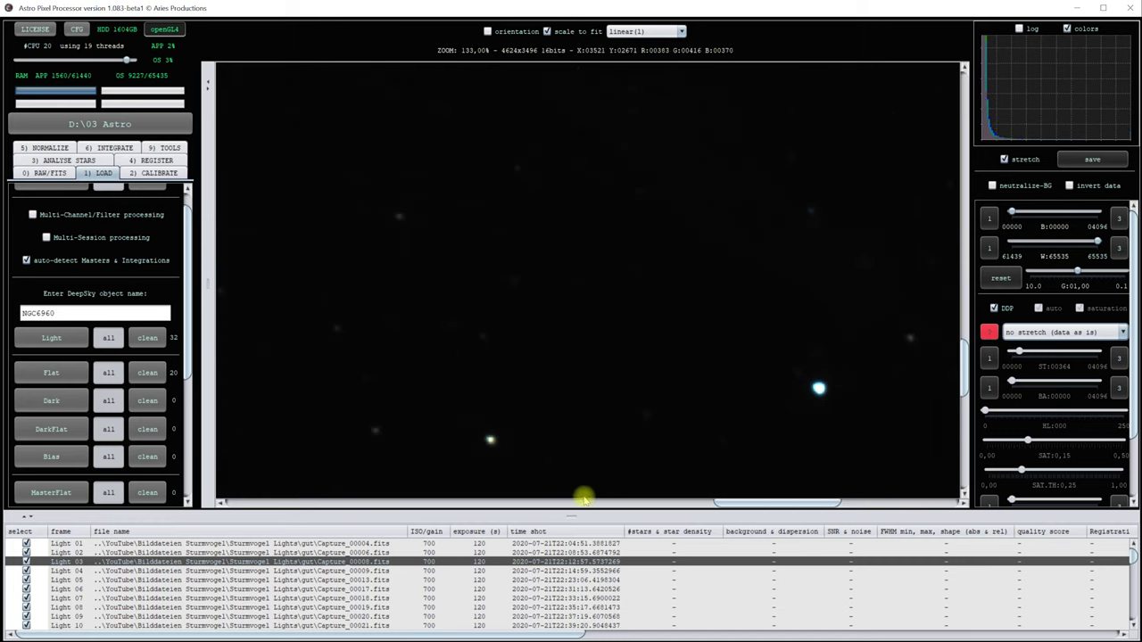
pyautogui.scroll(-4, 285, 607)
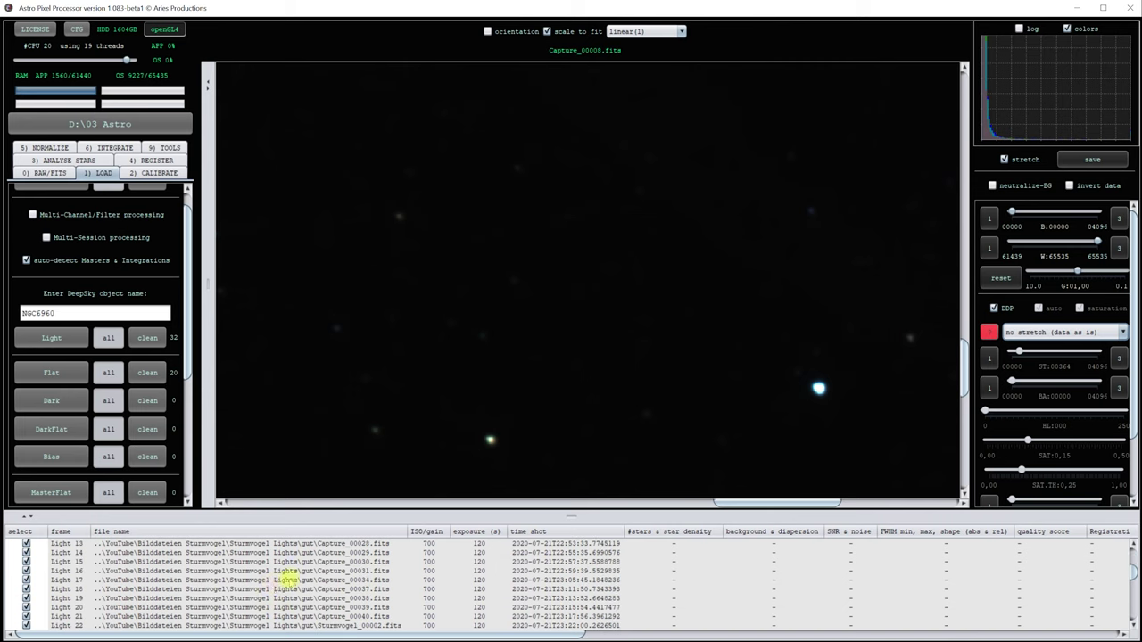
# Step: Inspect light frame 17 and Capture_00038.fits at 100% around the bright star
pyautogui.doubleClick(290, 580)
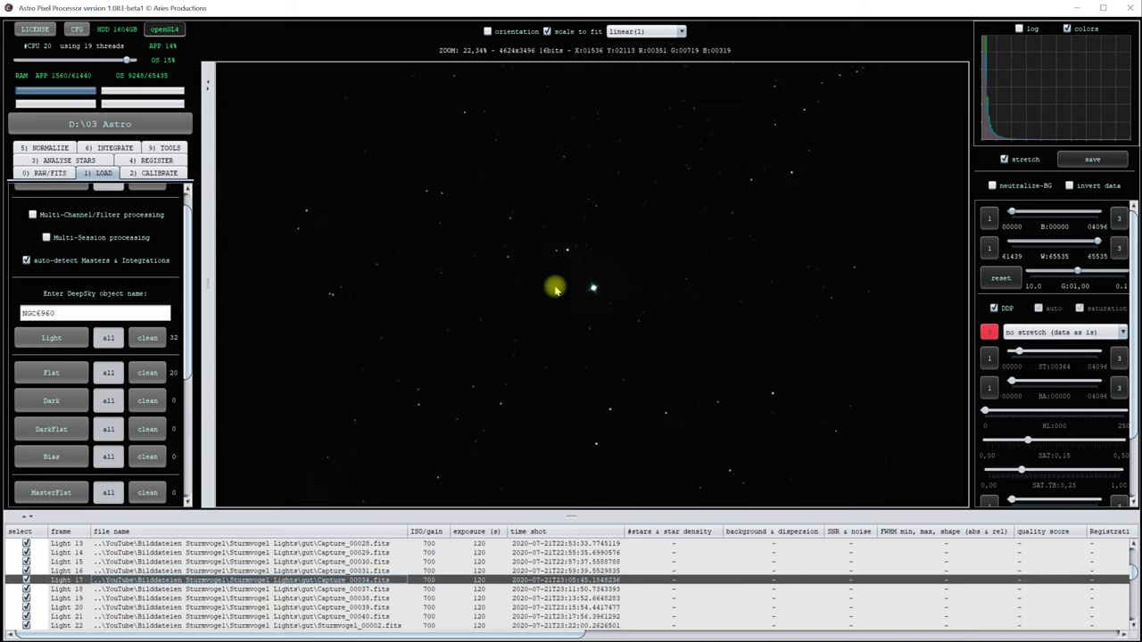
pyautogui.click(599, 295)
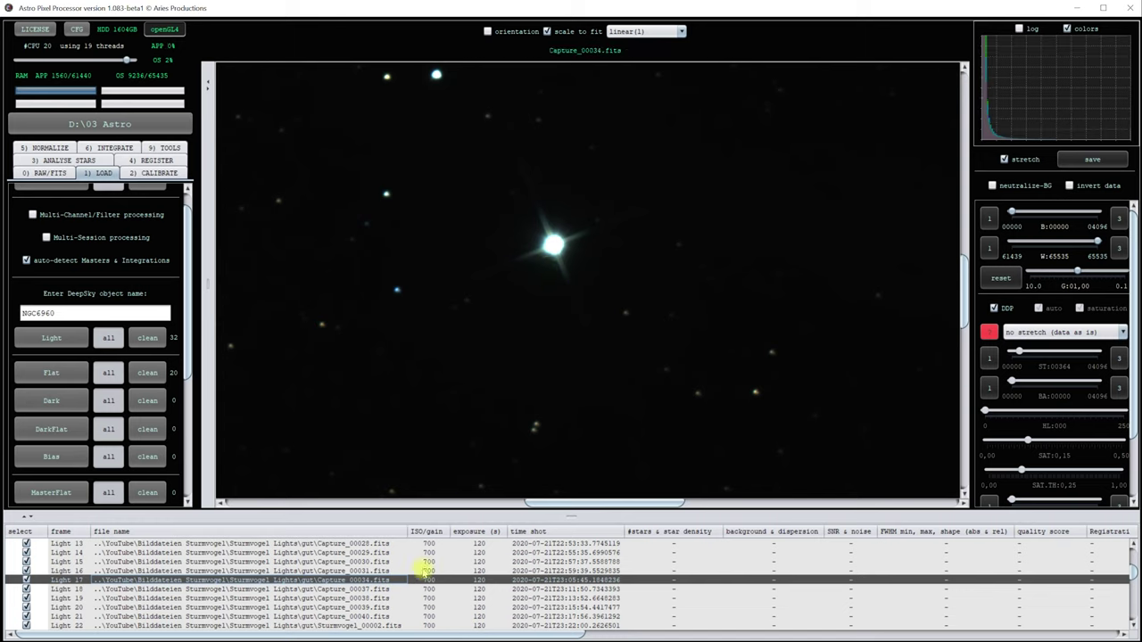
pyautogui.click(336, 598)
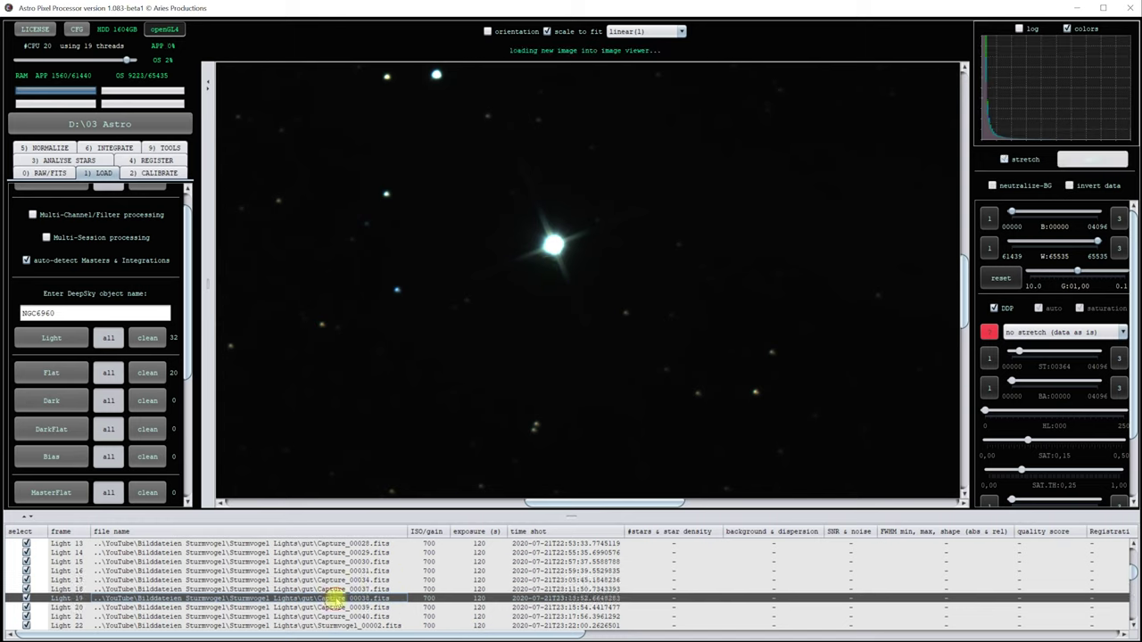
pyautogui.click(589, 332)
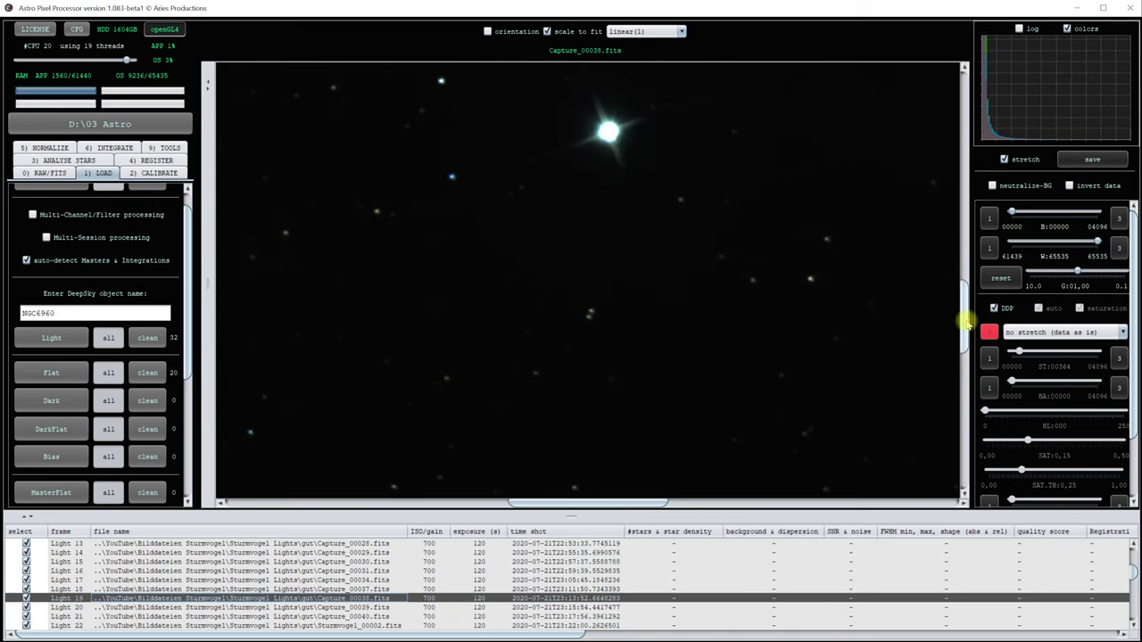
pyautogui.moveTo(964, 324); pyautogui.dragTo(970, 284)
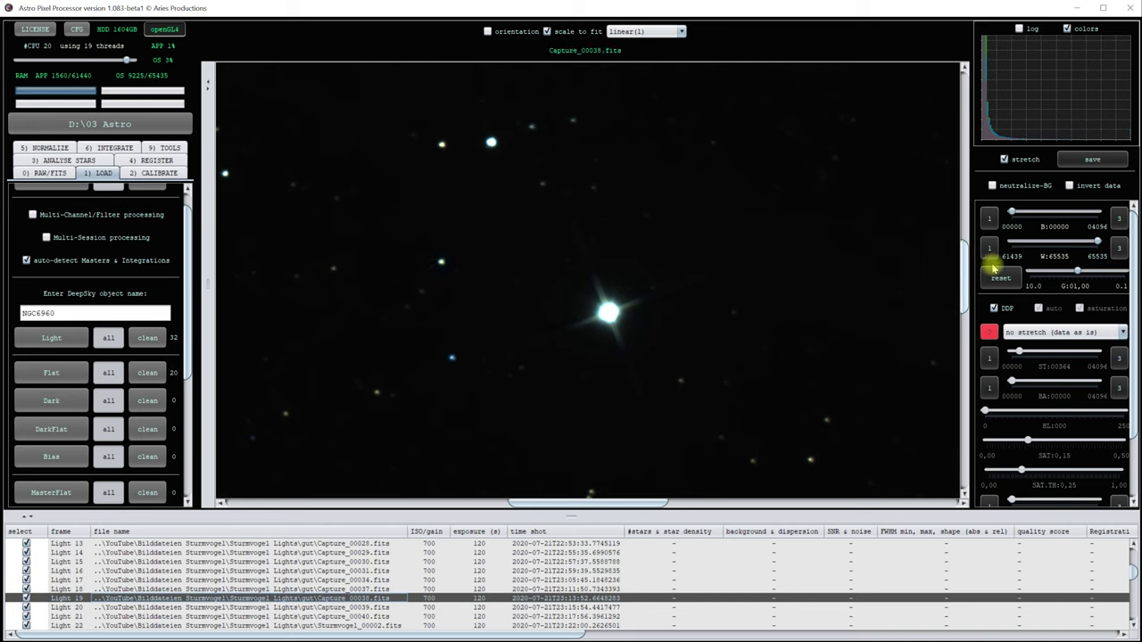
pyautogui.scroll(-3, 355, 607)
pyautogui.scroll(-2, 355, 607)
pyautogui.scroll(-2, 352, 609)
pyautogui.scroll(-2, 356, 605)
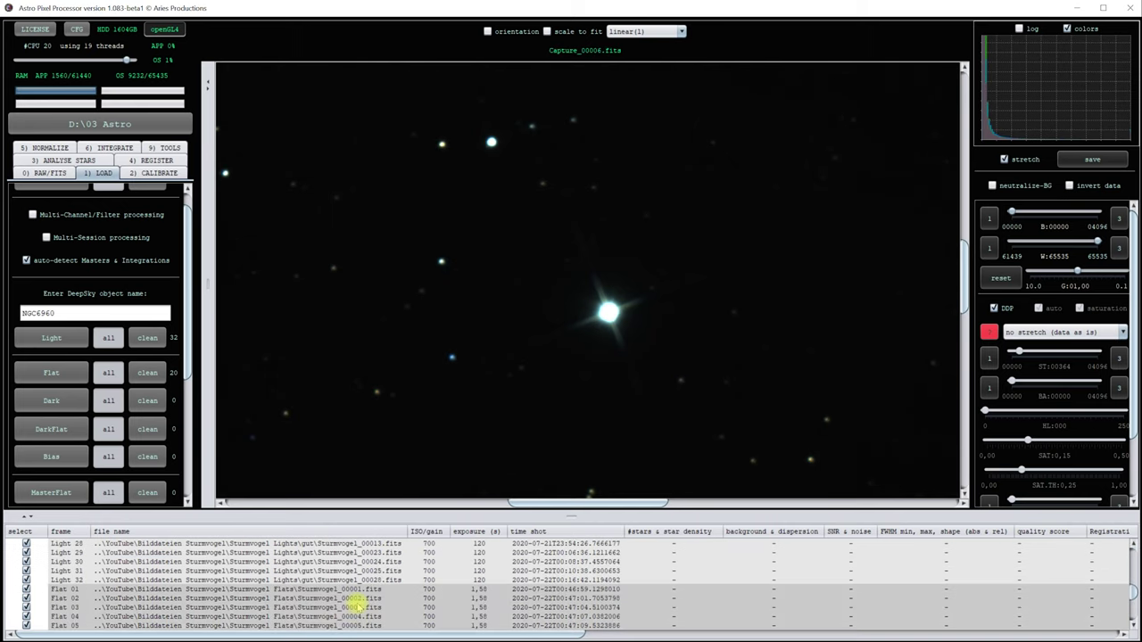
# Step: Check the star shapes in the Light 31 frame, zooming in and out
pyautogui.click(367, 568)
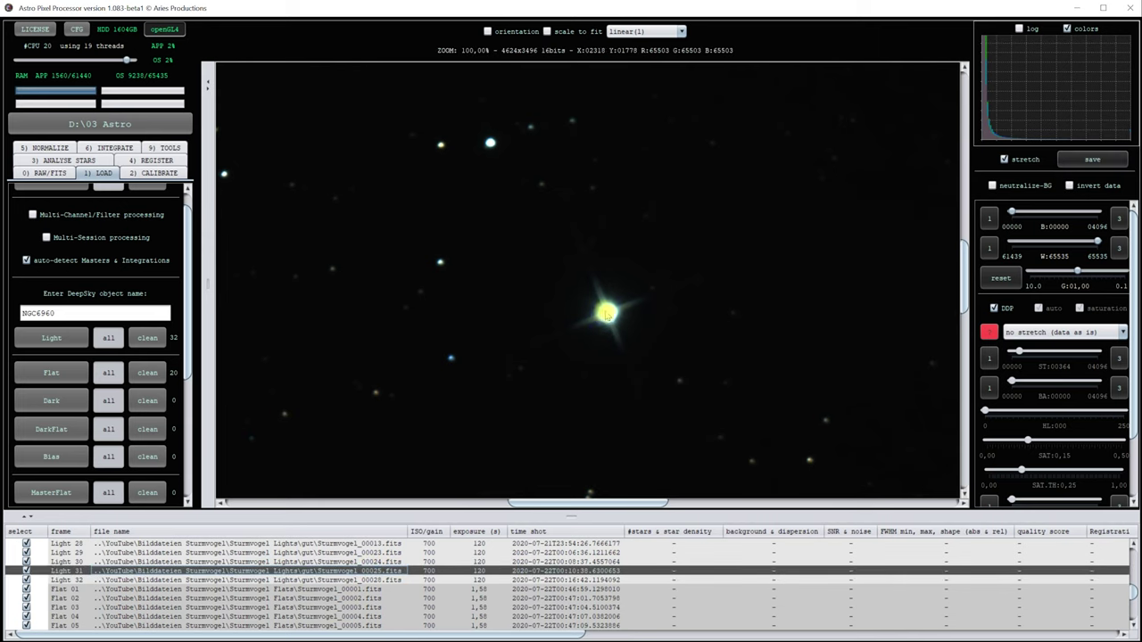
pyautogui.scroll(2, 616, 314)
pyautogui.scroll(1, 611, 294)
pyautogui.scroll(-2, 598, 280)
pyautogui.scroll(1, 587, 272)
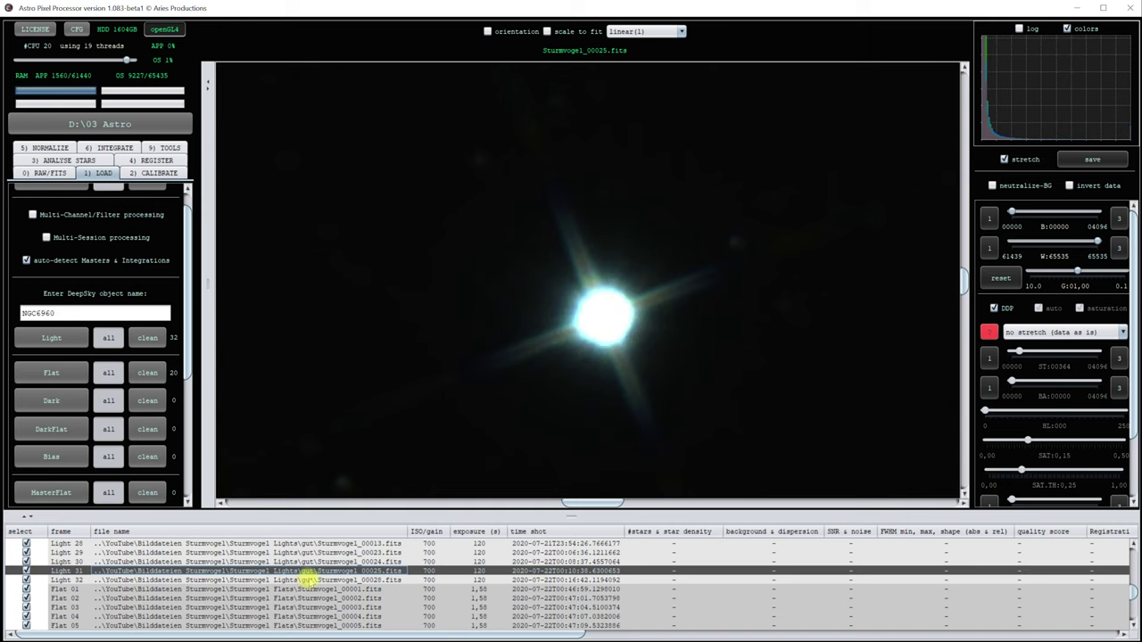
pyautogui.scroll(9, 314, 578)
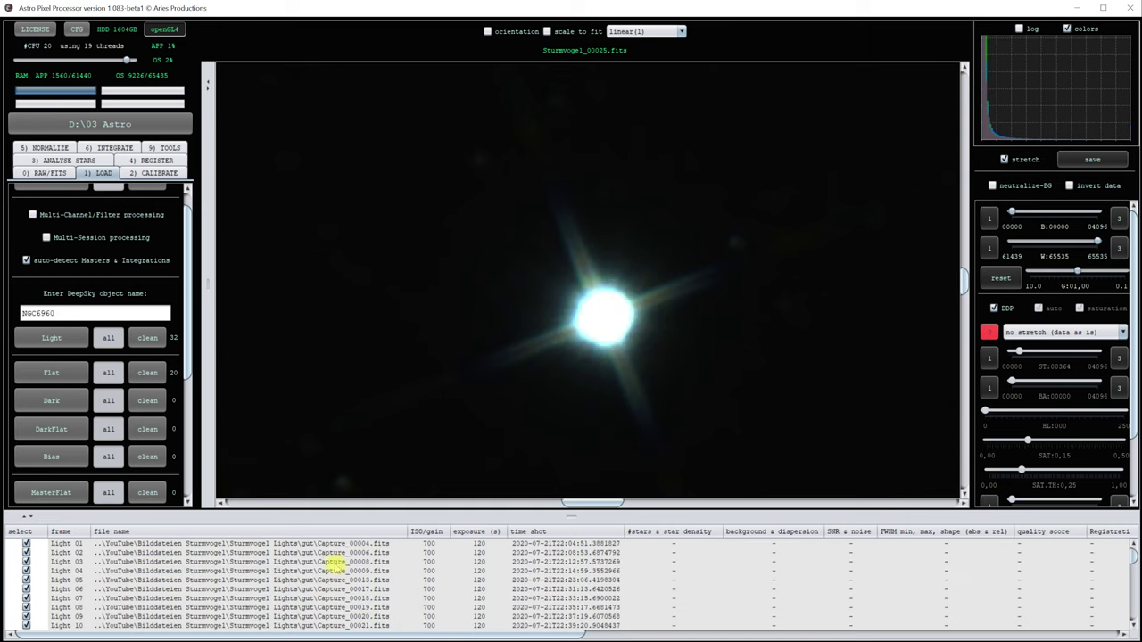
# Step: Step through Capture_00004, 00022, 00037, 00028, 00039 and Sturmvogel_00014.fits
pyautogui.click(357, 543)
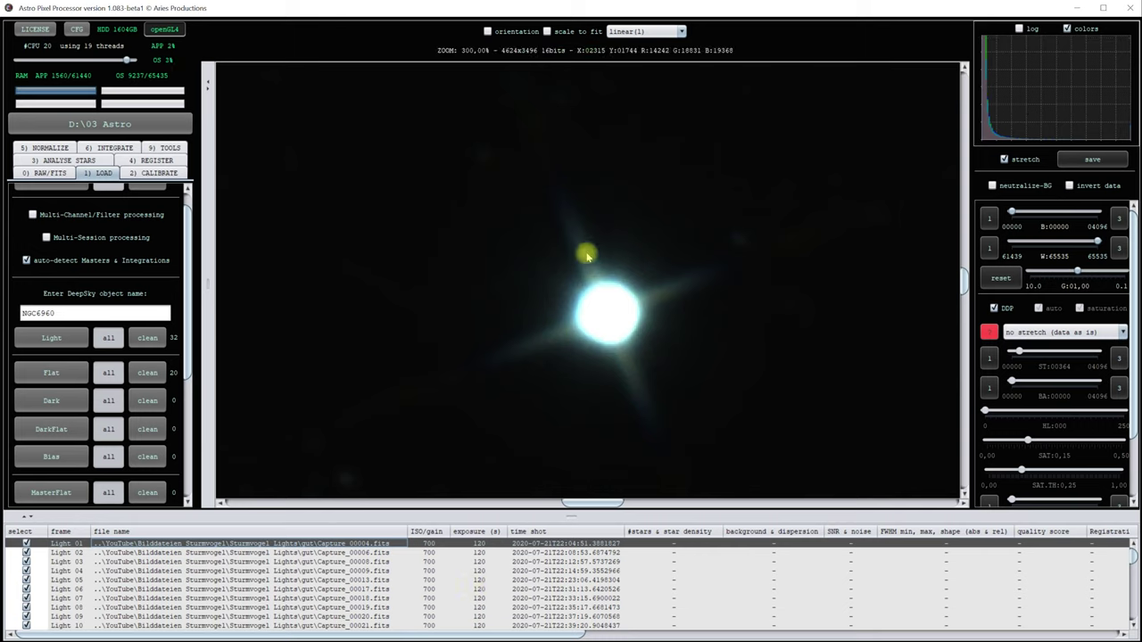
pyautogui.scroll(-2, 355, 571)
pyautogui.click(355, 580)
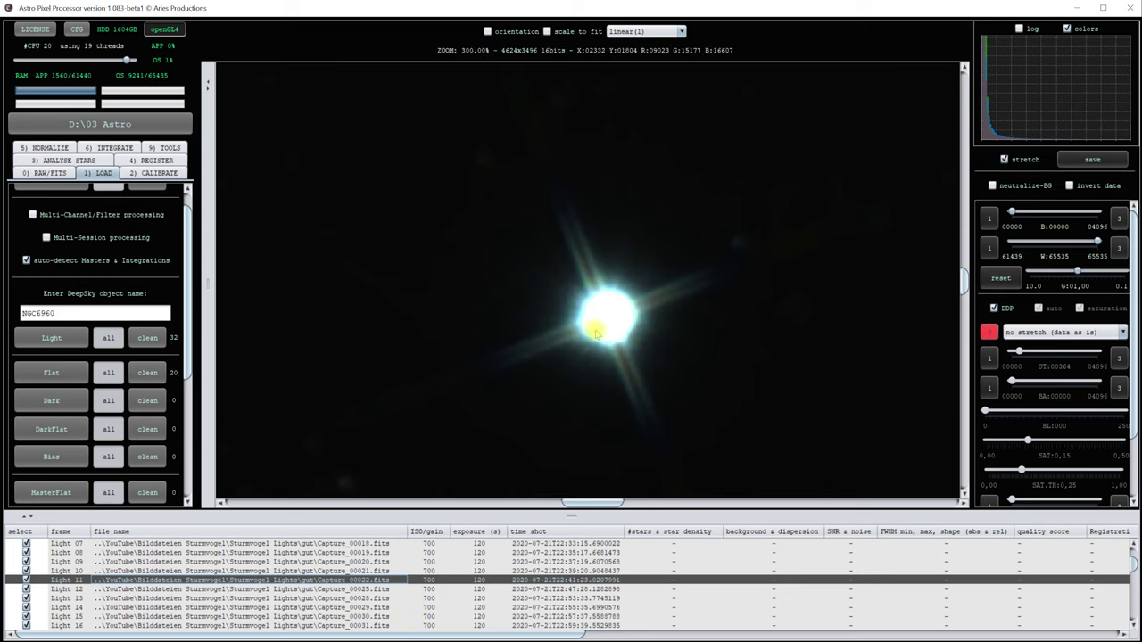
pyautogui.scroll(-2, 357, 581)
pyautogui.click(355, 589)
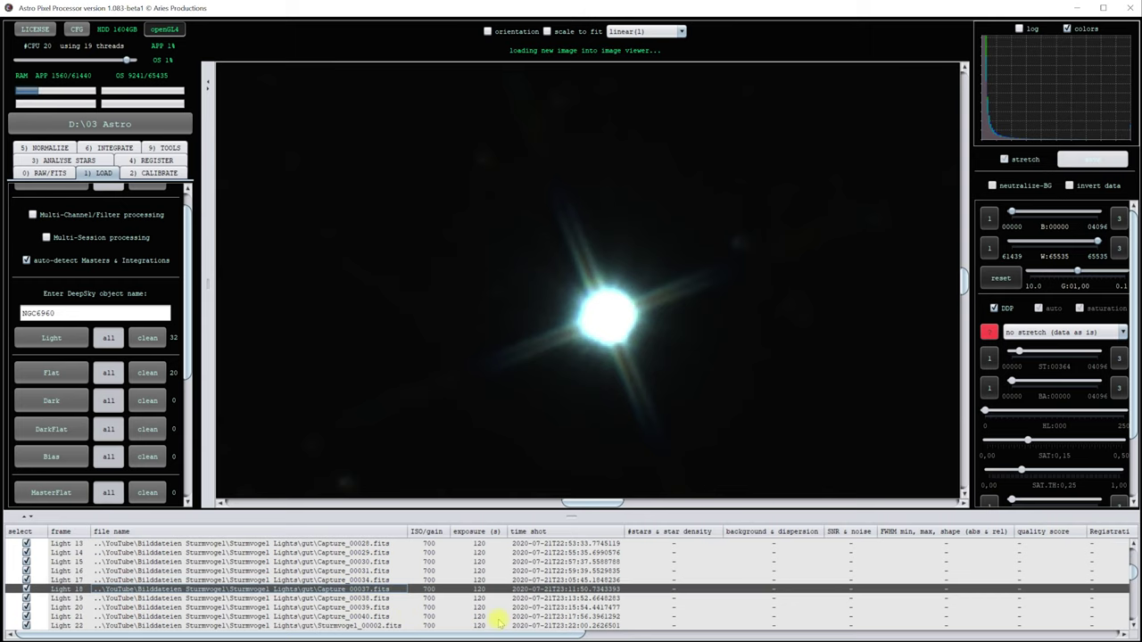
pyautogui.scroll(2, 390, 616)
pyautogui.scroll(-1, 390, 616)
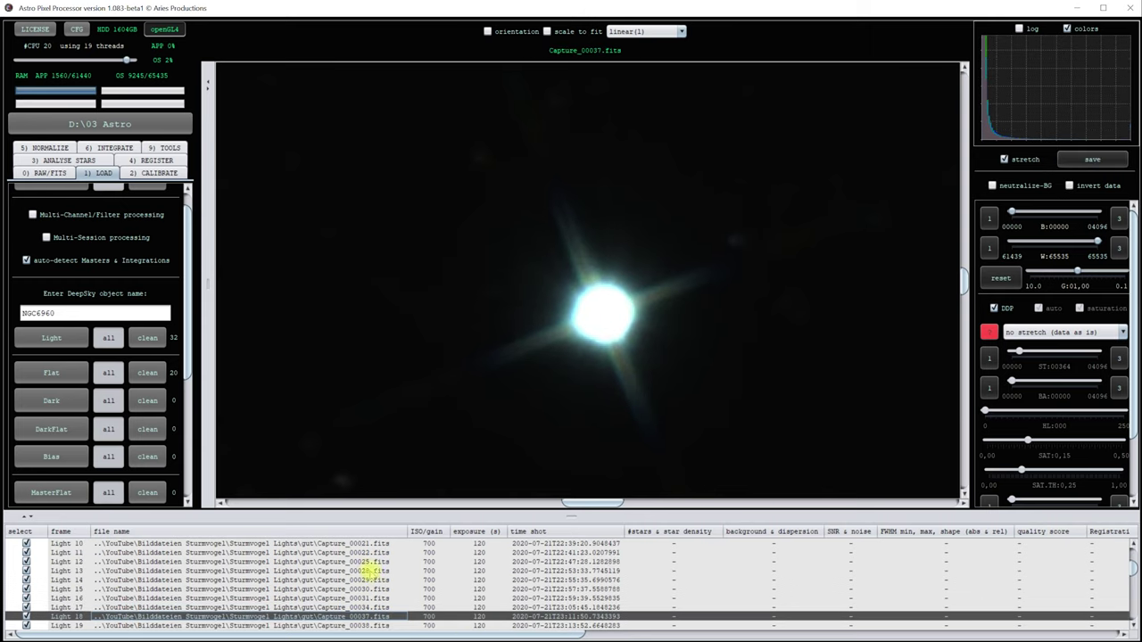
pyautogui.click(366, 571)
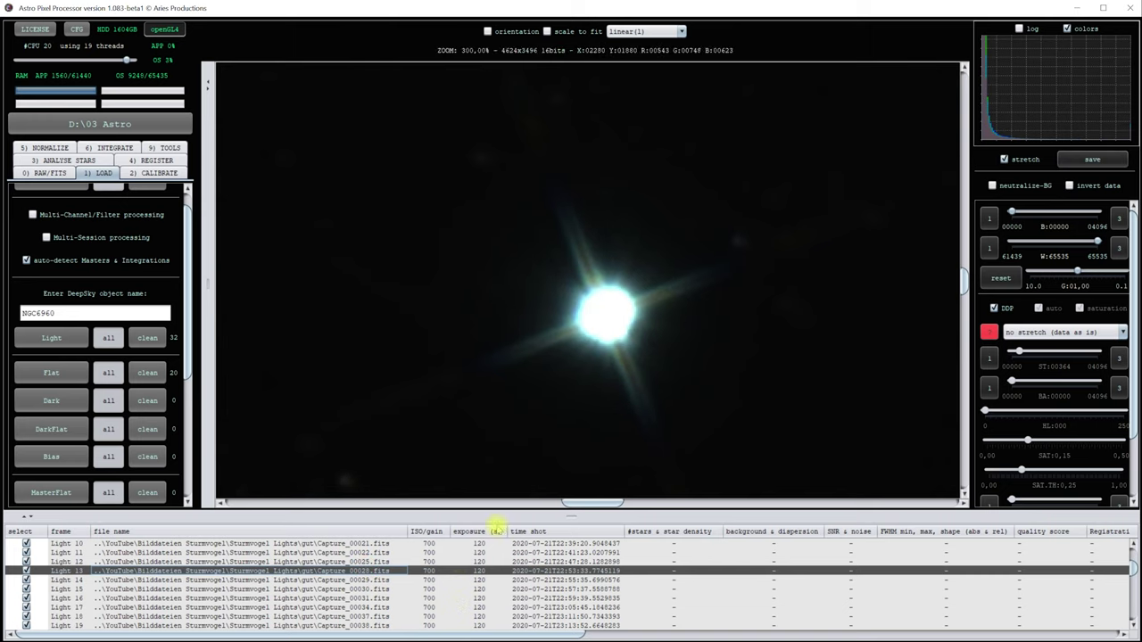
pyautogui.scroll(-2, 382, 582)
pyautogui.click(379, 581)
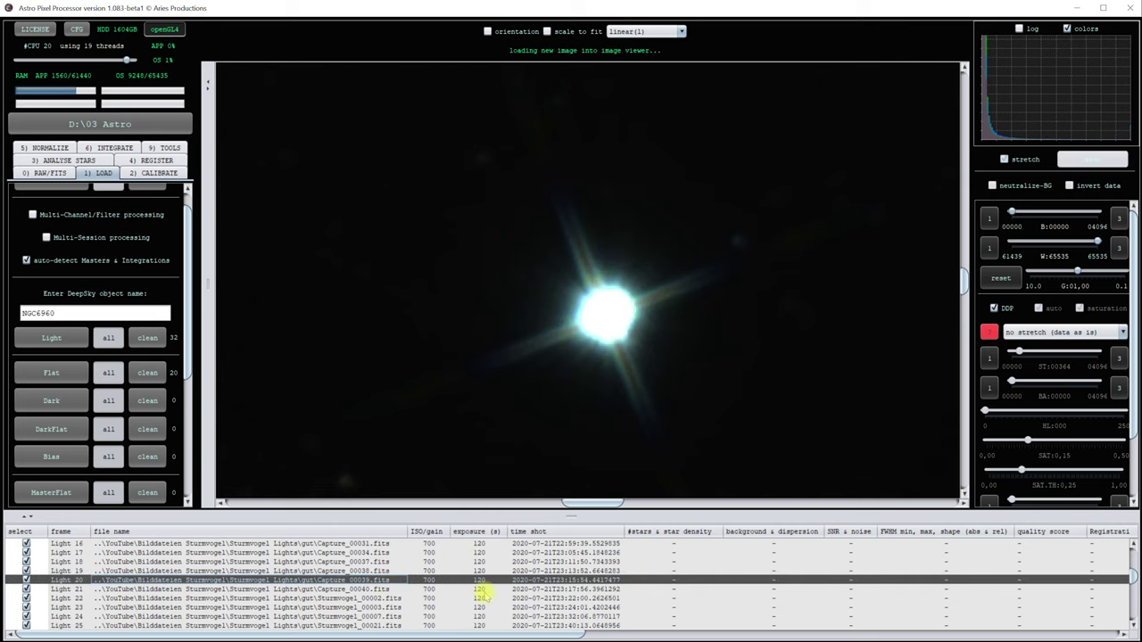
pyautogui.scroll(-3, 371, 572)
pyautogui.click(368, 562)
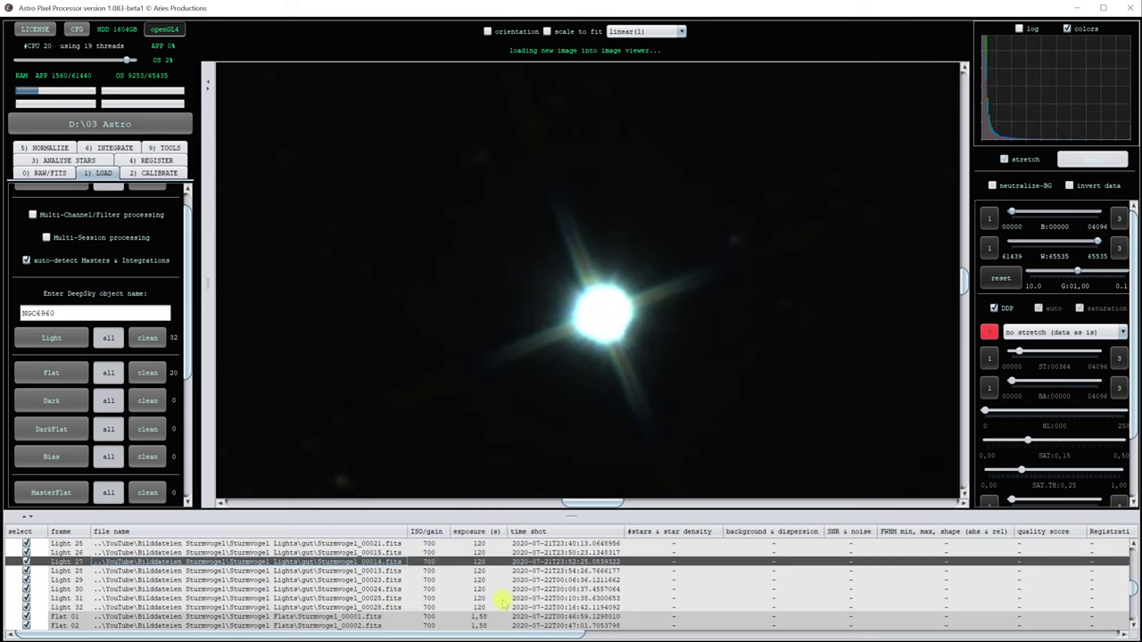
# Step: Fit the whole frame and apply the 15% BG, 3 sigma, 2.5% base stretch
pyautogui.click(563, 32)
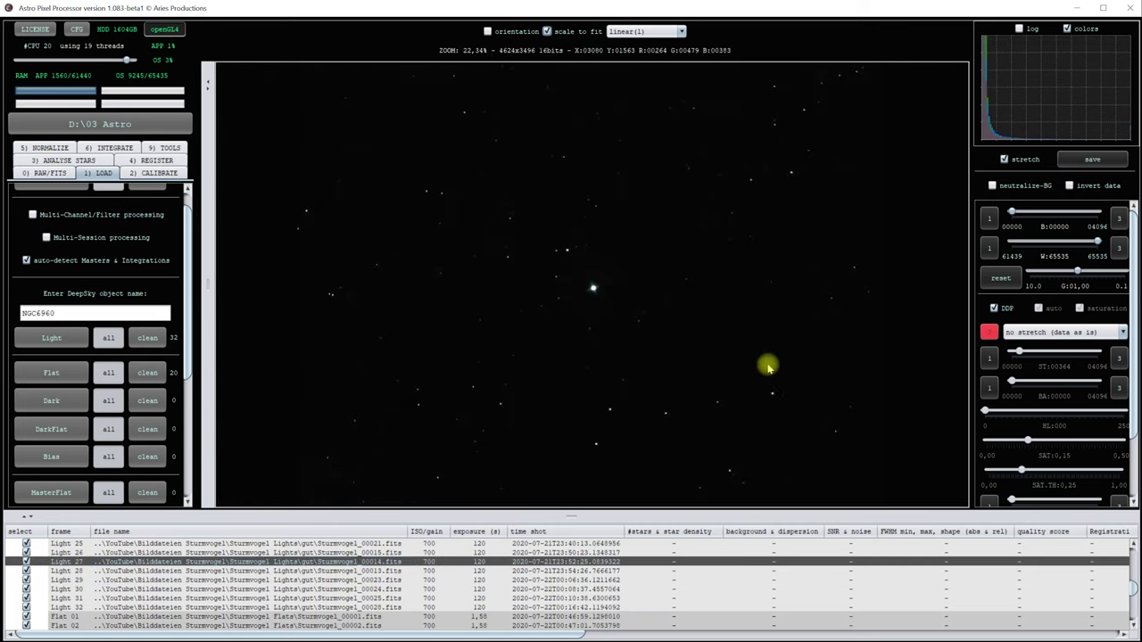
pyautogui.click(1037, 335)
pyautogui.scroll(-1, 1051, 375)
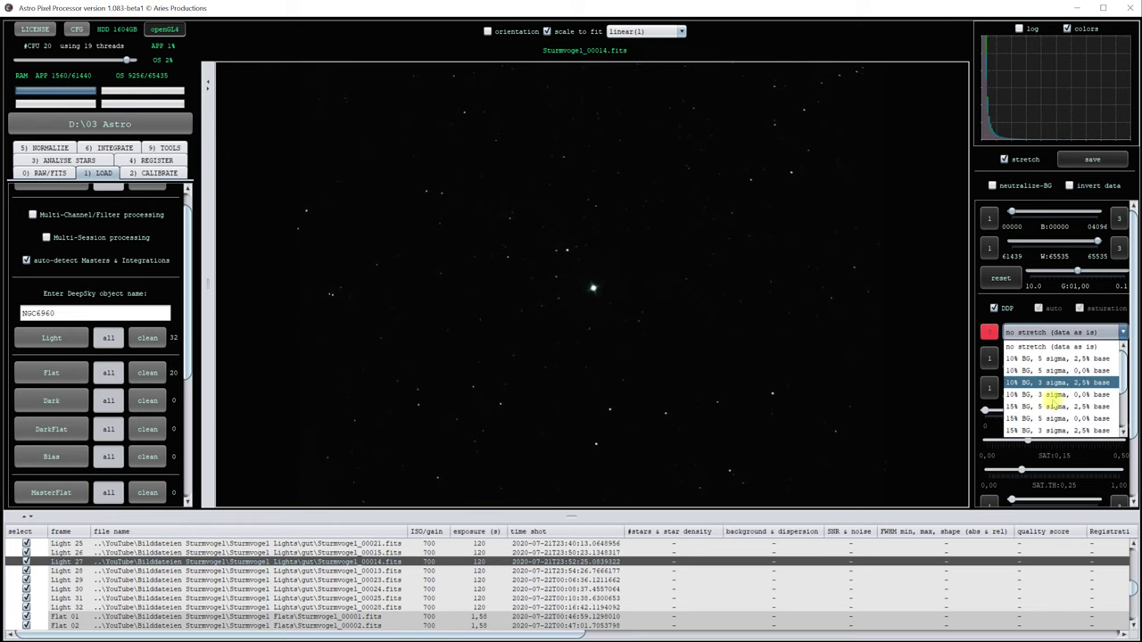
pyautogui.click(1057, 394)
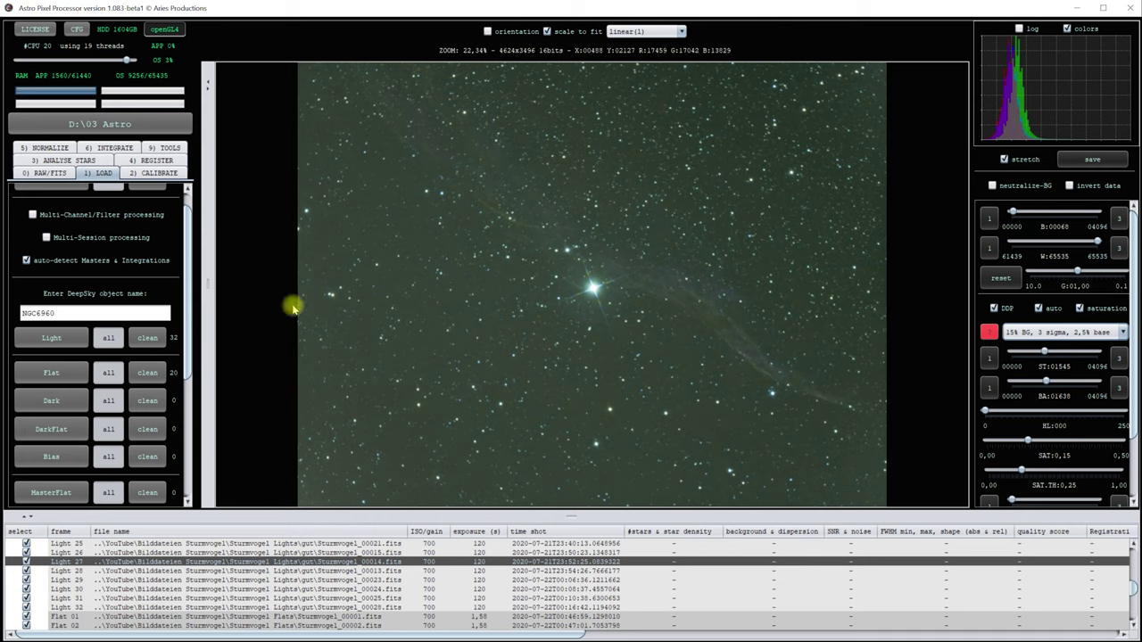
# Step: In the integration settings, scroll to the bottom and start integrating the light frames
pyautogui.click(101, 149)
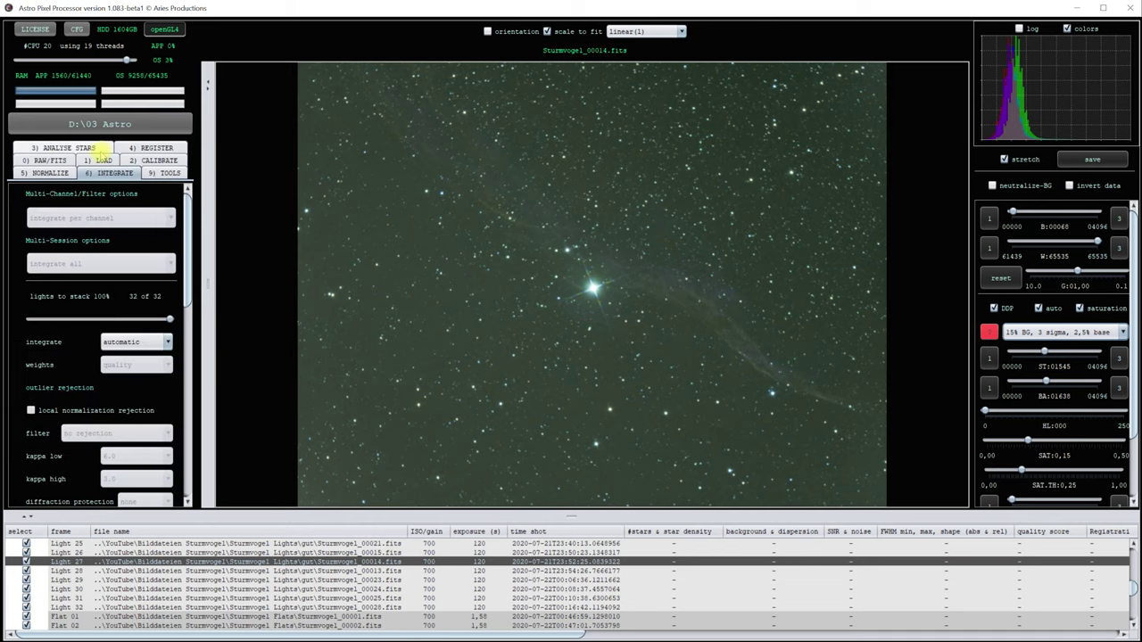
pyautogui.moveTo(183, 255); pyautogui.dragTo(187, 407)
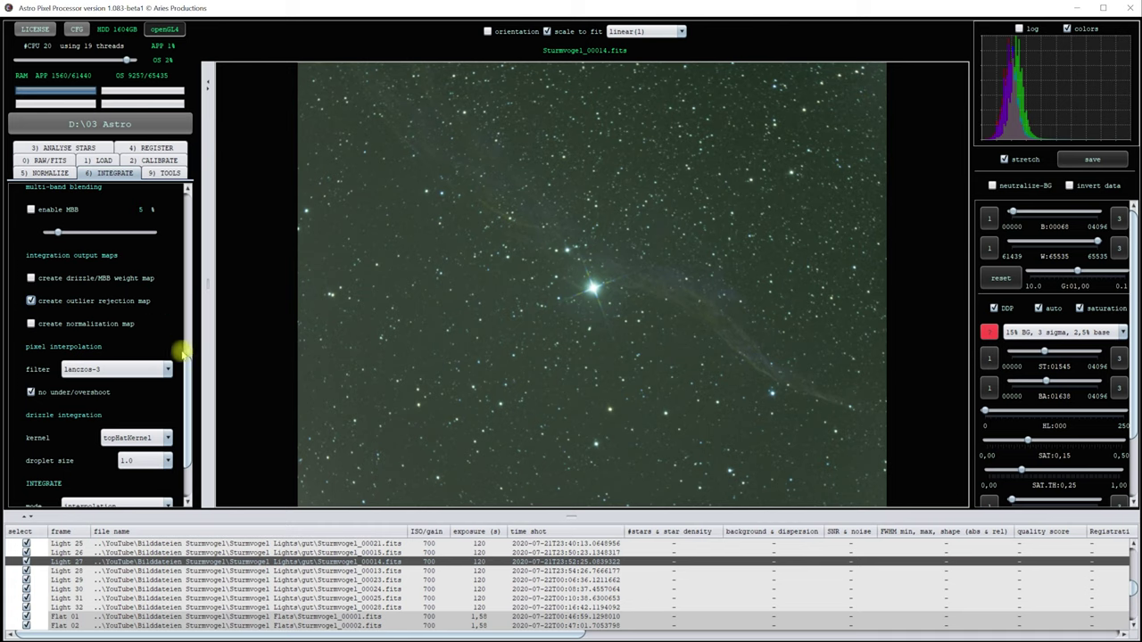
pyautogui.moveTo(190, 366); pyautogui.dragTo(186, 426)
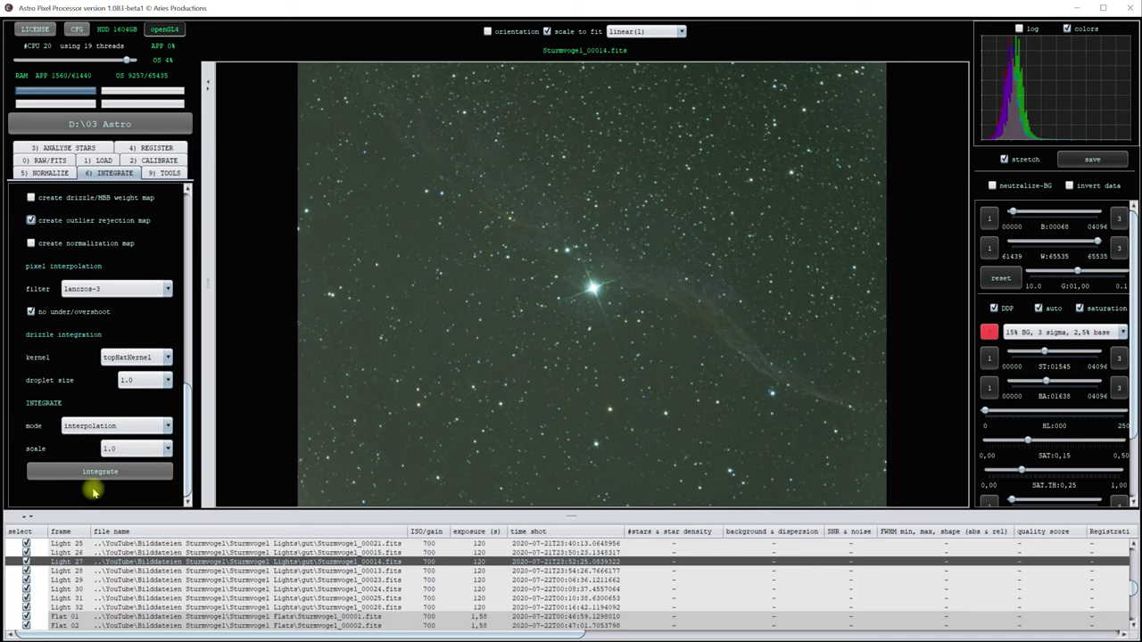
pyautogui.click(116, 474)
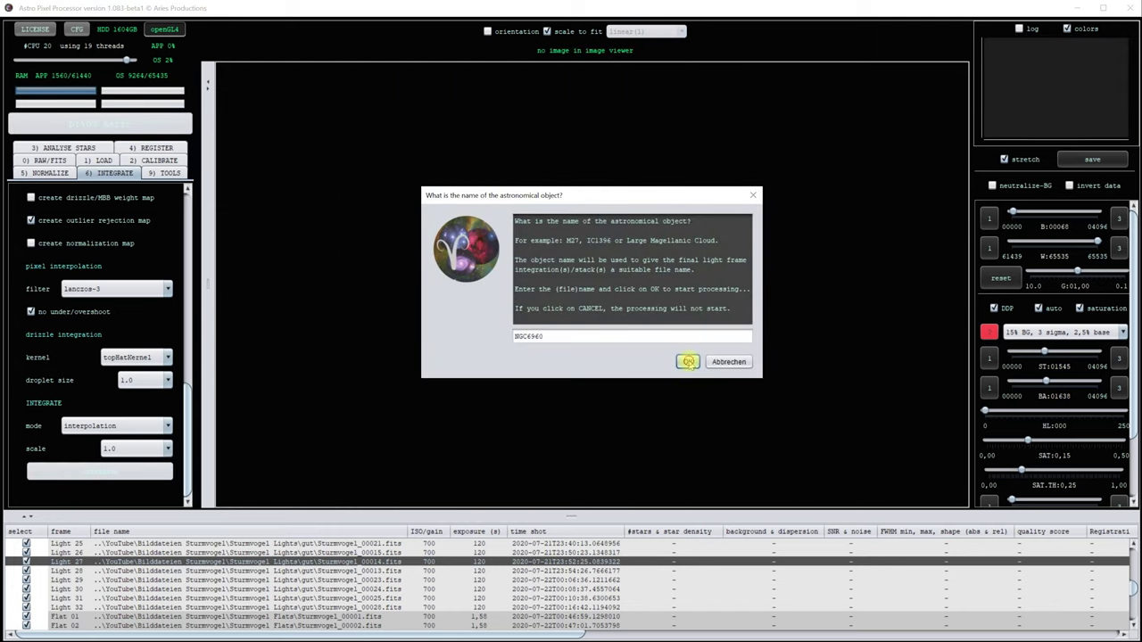
# Step: Confirm NGC6960 as the object name and dismiss the flat-field calibration warning
pyautogui.click(689, 361)
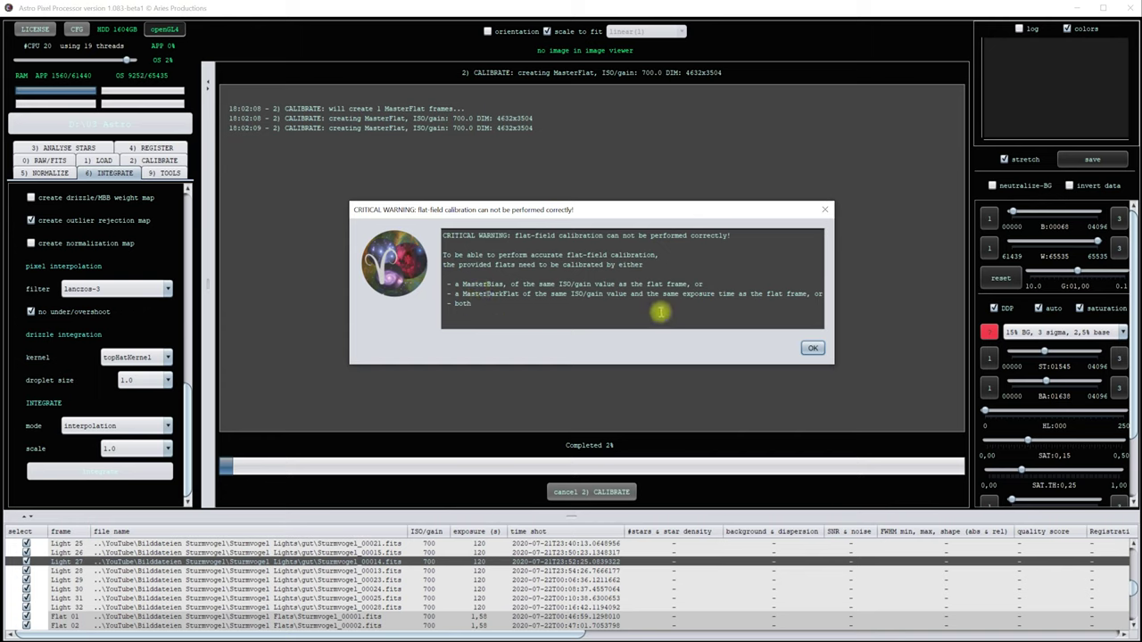
pyautogui.click(813, 349)
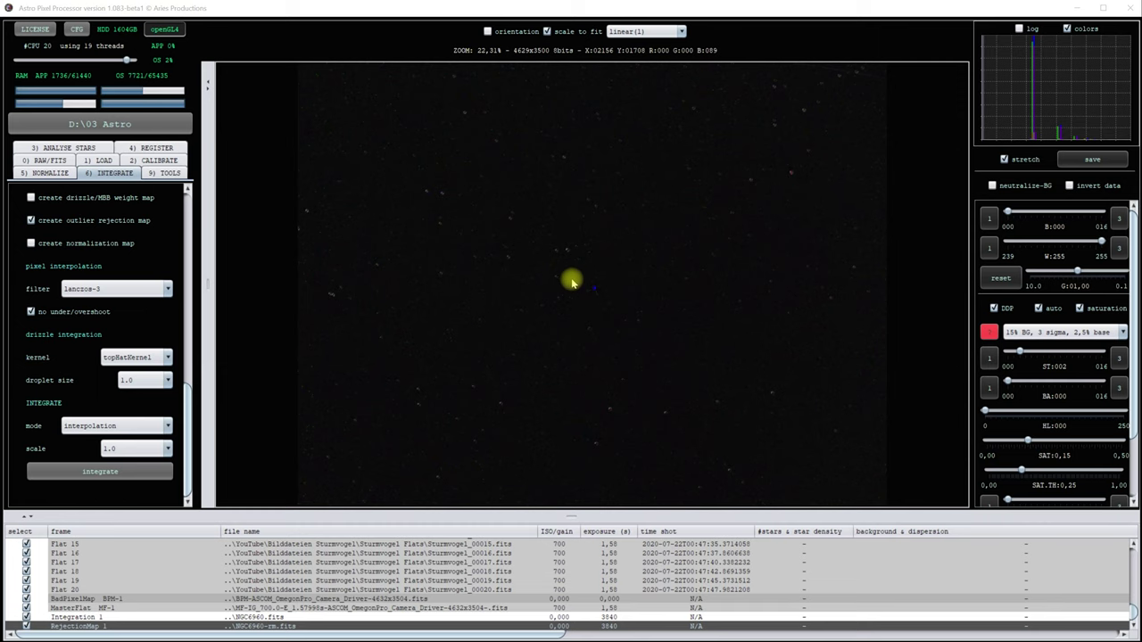
# Step: Zoom in and out around the rejection map, then fit the whole map in view
pyautogui.scroll(3, 571, 282)
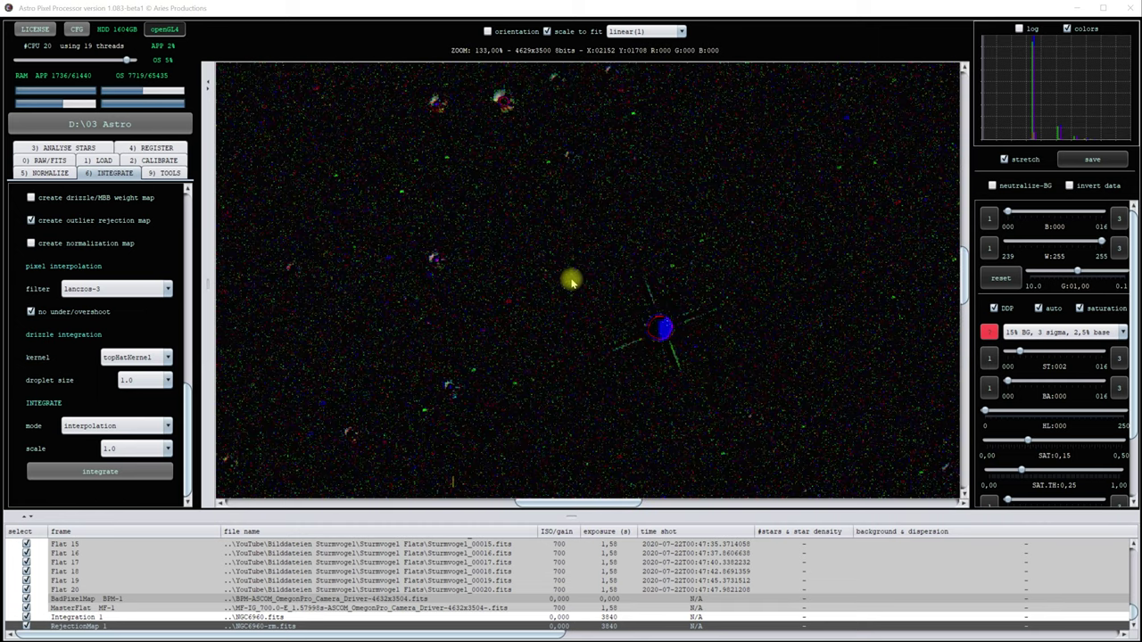
pyautogui.scroll(1, 420, 156)
pyautogui.scroll(-2, 639, 259)
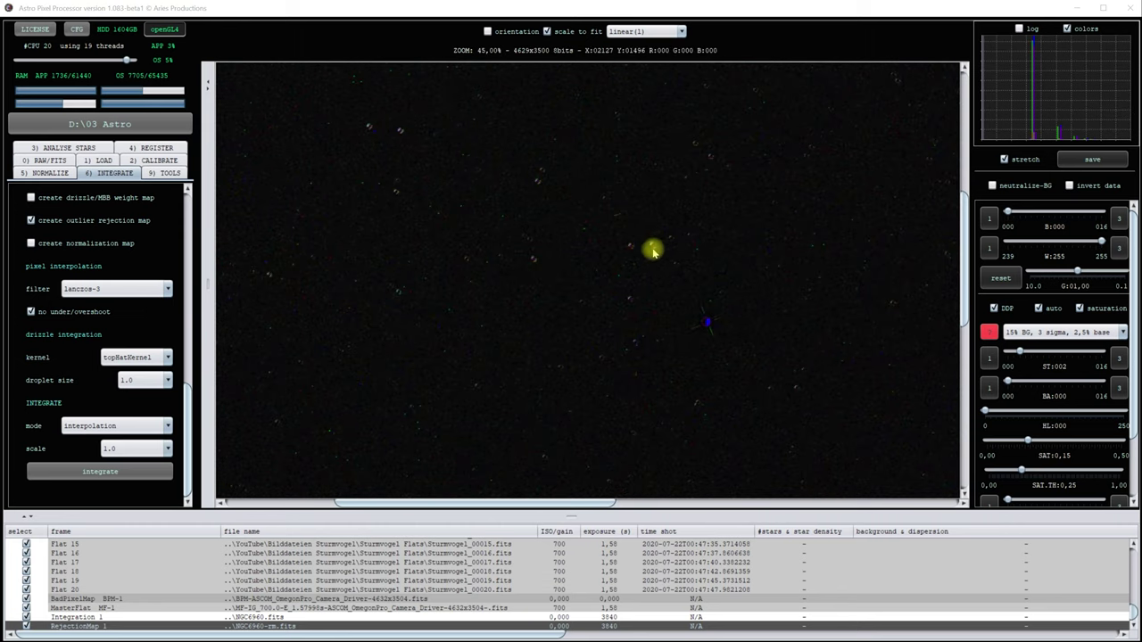
pyautogui.scroll(1, 716, 335)
pyautogui.scroll(1, 723, 337)
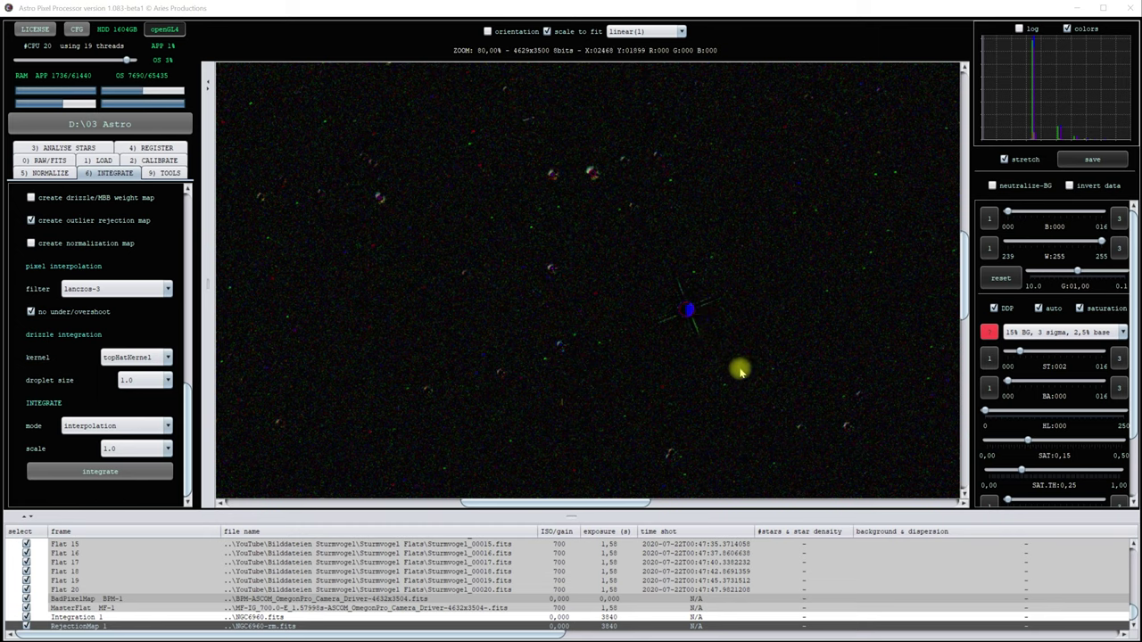
pyautogui.scroll(-3, 482, 241)
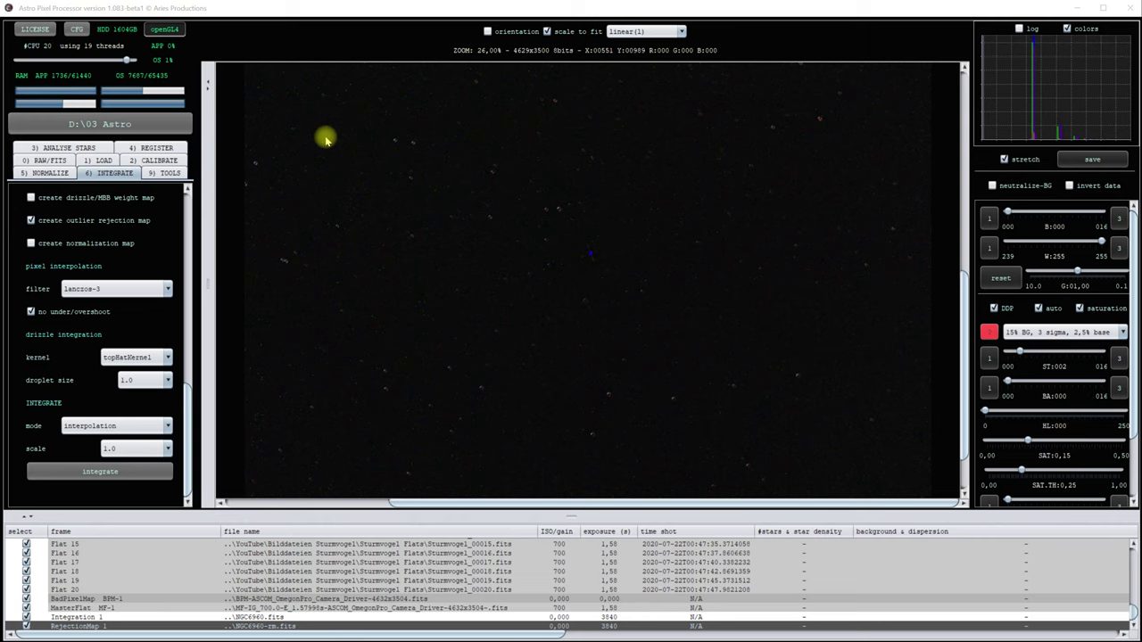
pyautogui.click(547, 31)
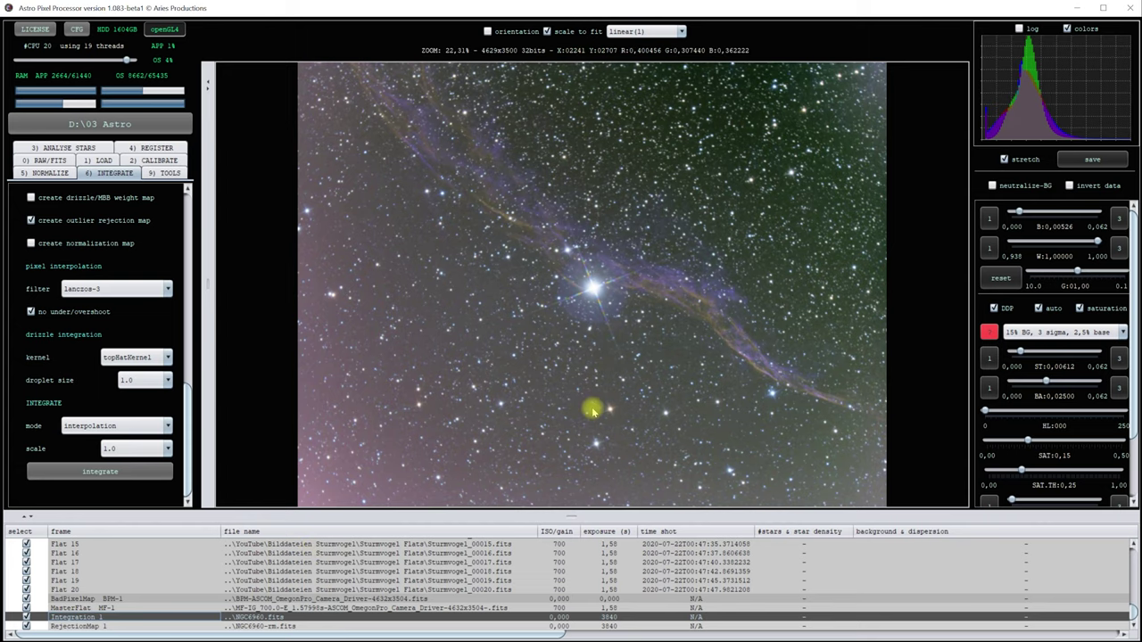
# Step: Enlarge the image viewer area and bring up the processing tools list
pyautogui.moveTo(741, 522); pyautogui.dragTo(684, 614)
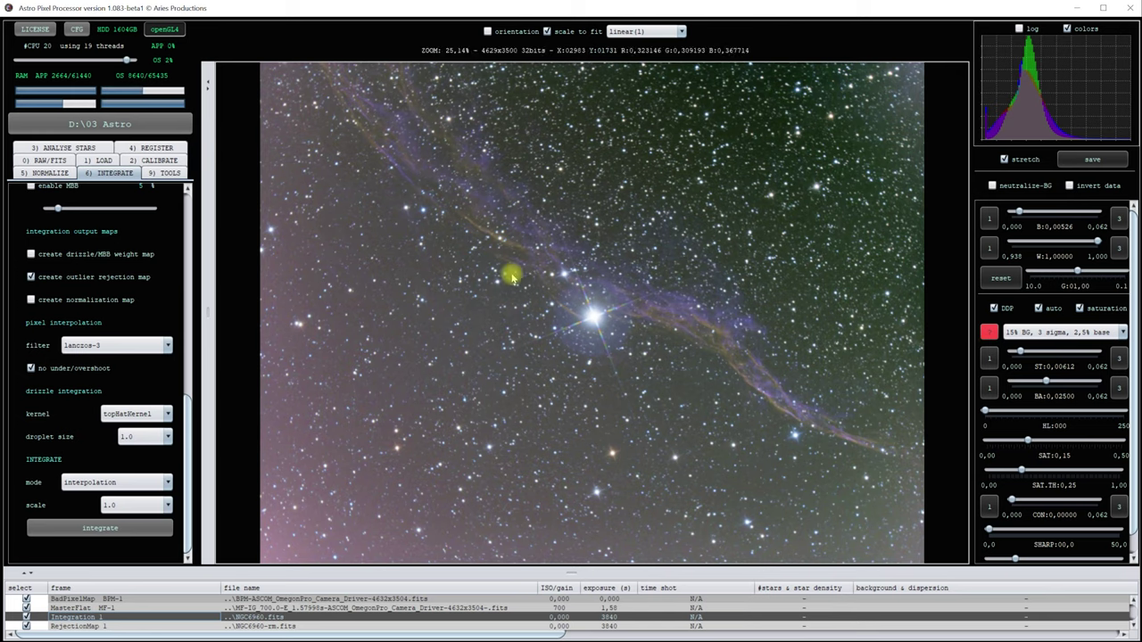
pyautogui.click(152, 174)
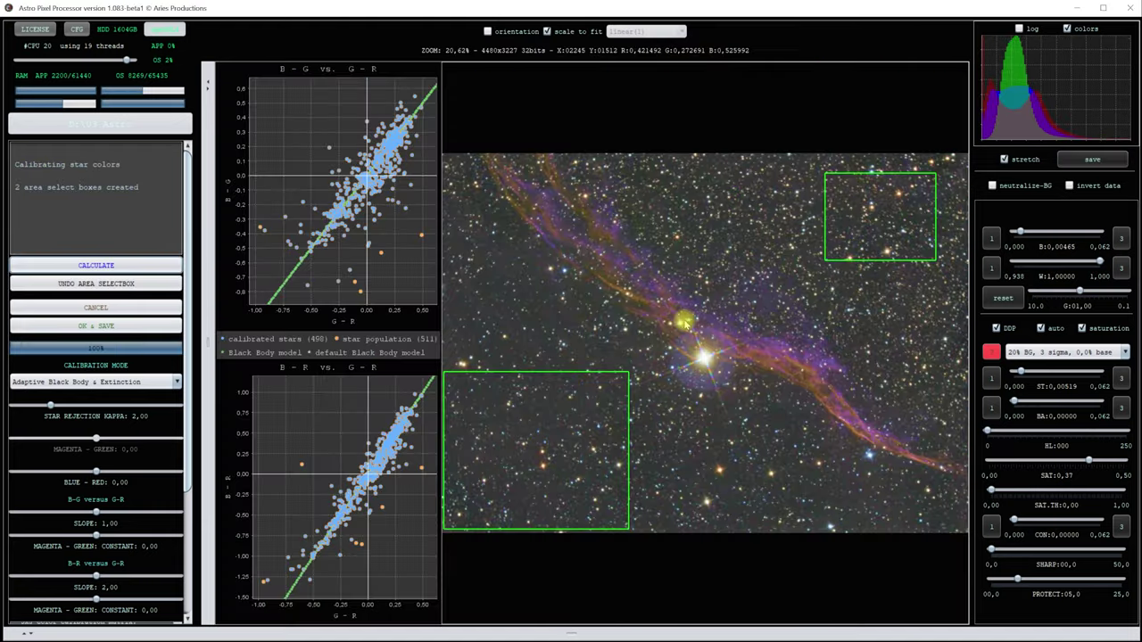
# Step: Mark two star areas, change the calibration mode, and save the colour-calibrated image
pyautogui.moveTo(95, 471); pyautogui.dragTo(107, 472)
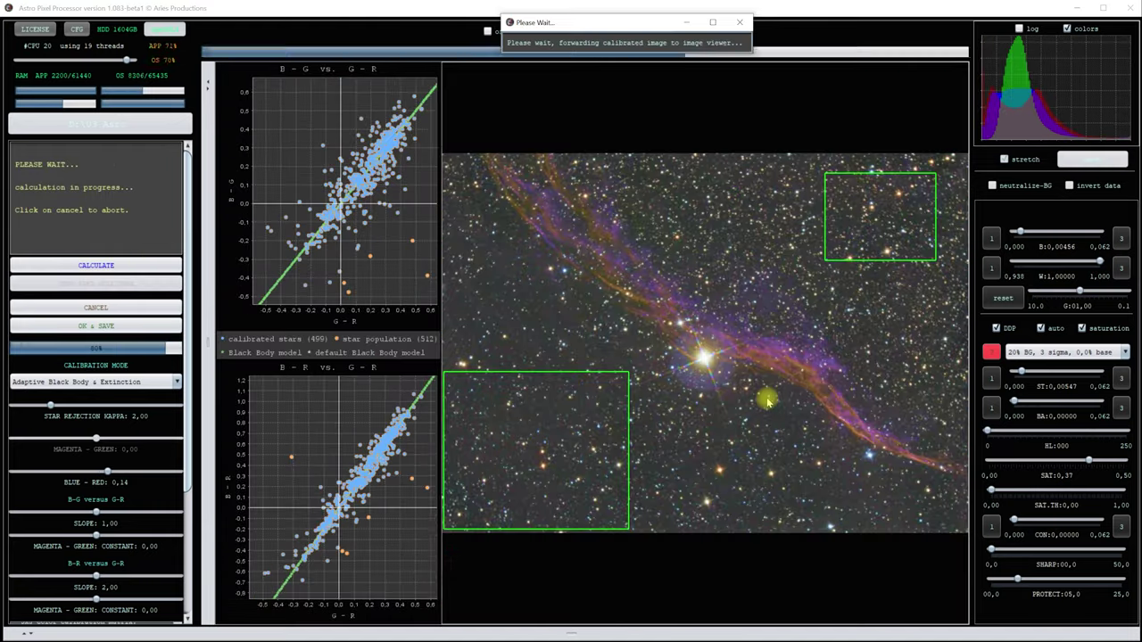
pyautogui.moveTo(97, 554); pyautogui.dragTo(108, 553)
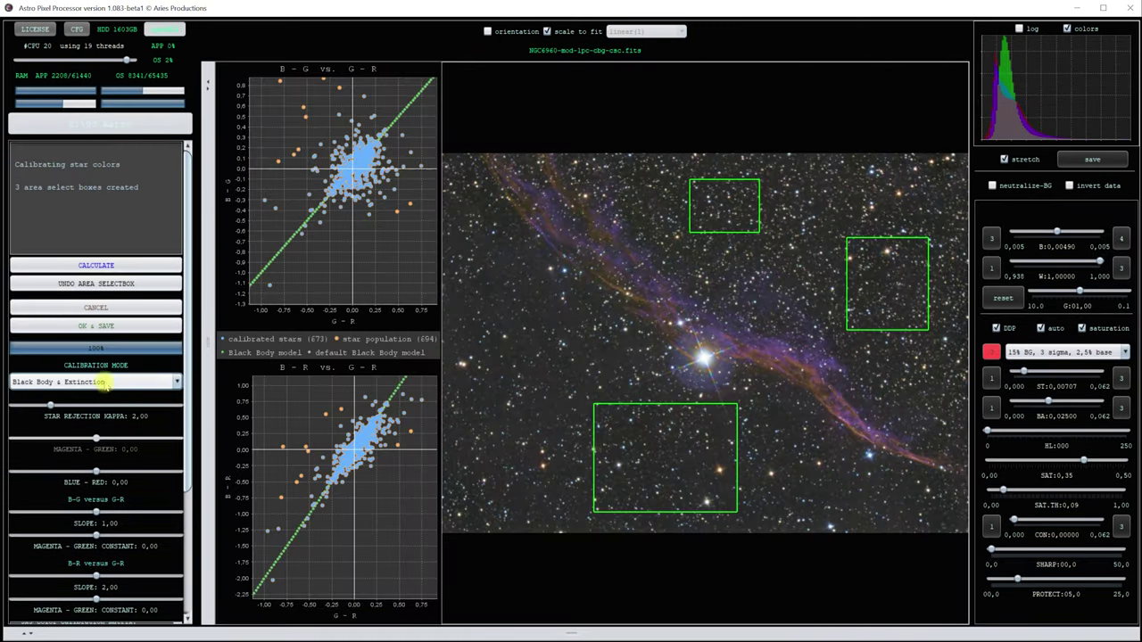
pyautogui.click(99, 382)
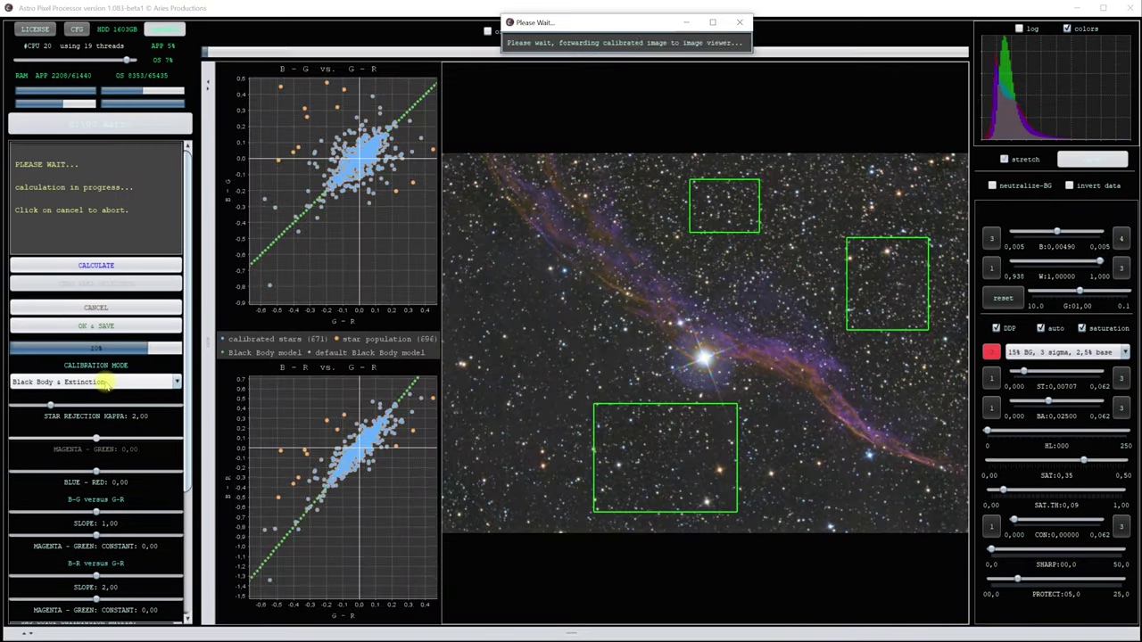
pyautogui.click(96, 325)
pyautogui.click(632, 378)
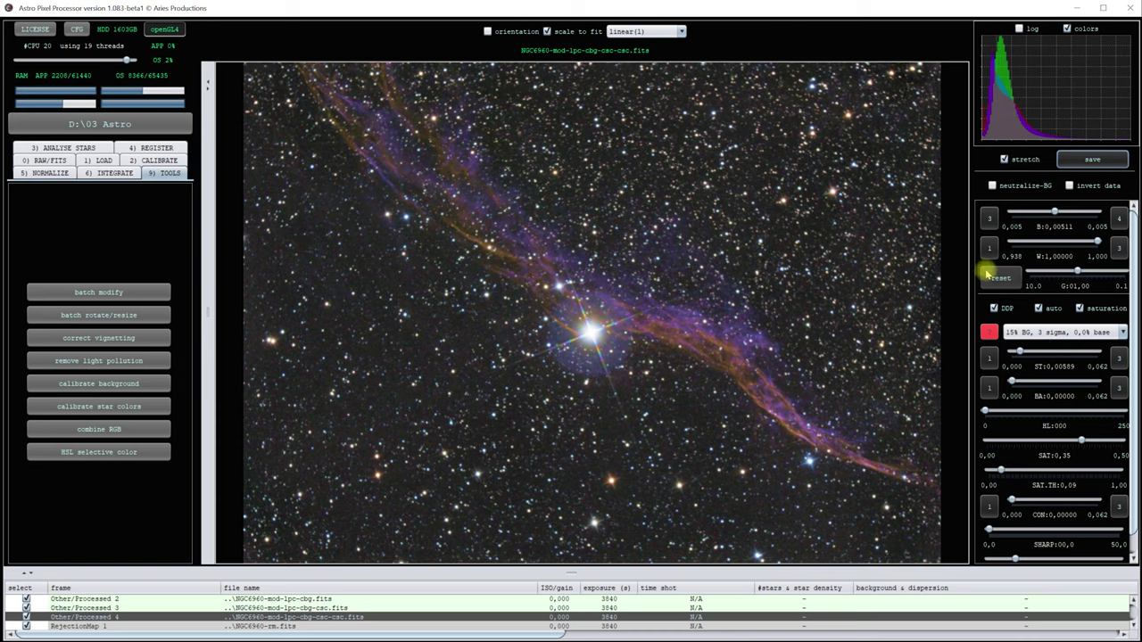
# Step: Save the image as NGC6960 TIFF, 16 bits integers, with the sRGB v2.1 profile
pyautogui.click(1093, 158)
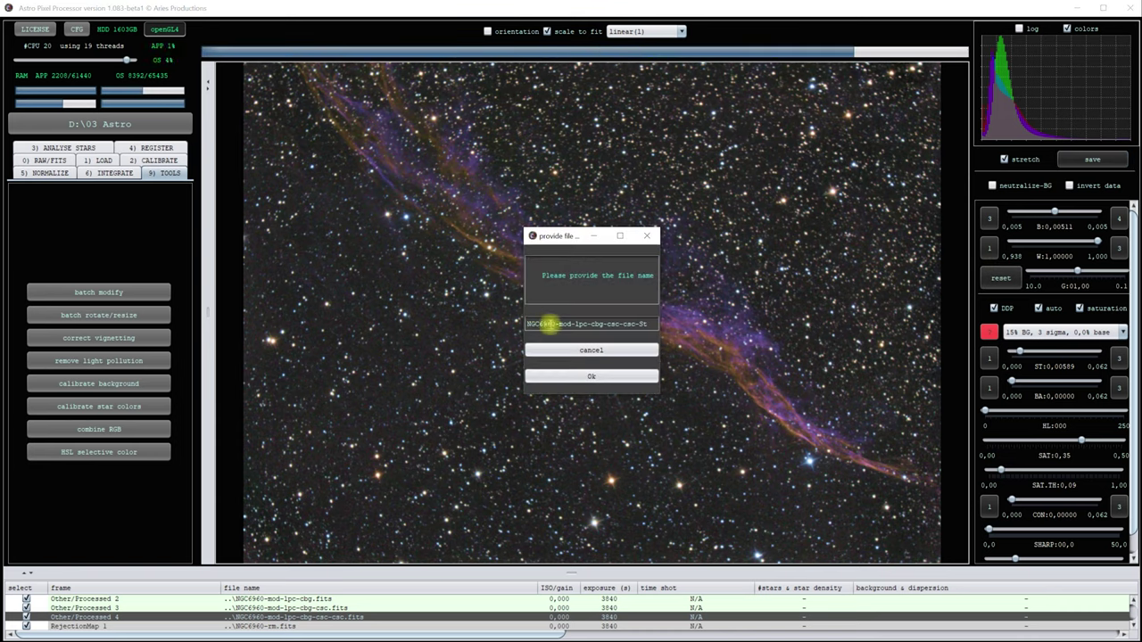
pyautogui.moveTo(555, 325); pyautogui.dragTo(702, 330)
pyautogui.press('BackSpace')
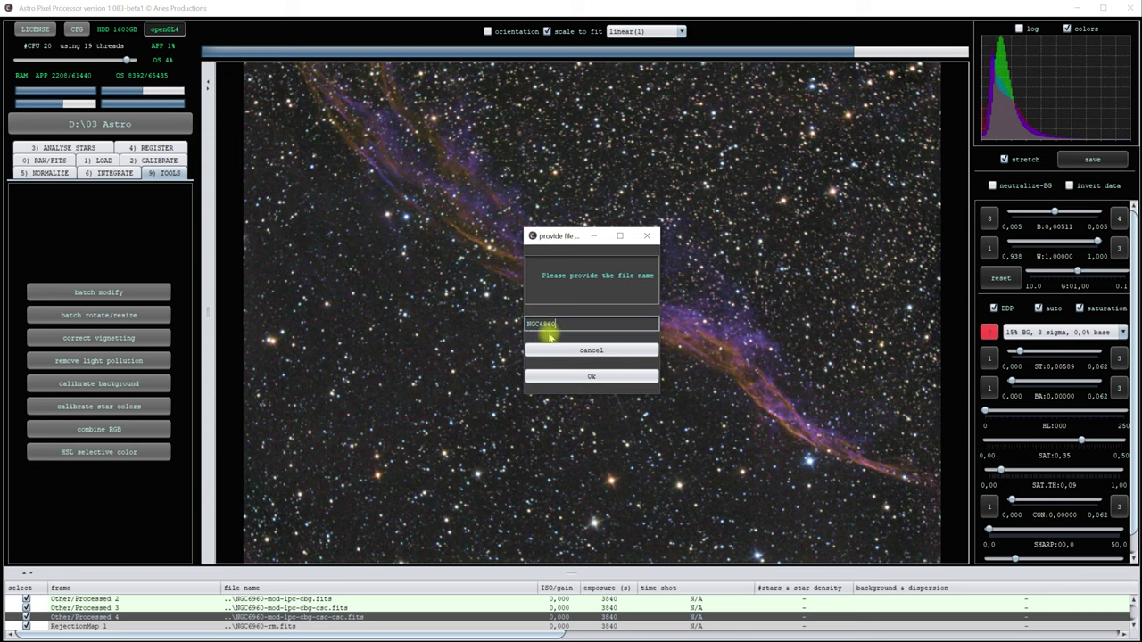
pyautogui.click(581, 375)
pyautogui.click(566, 324)
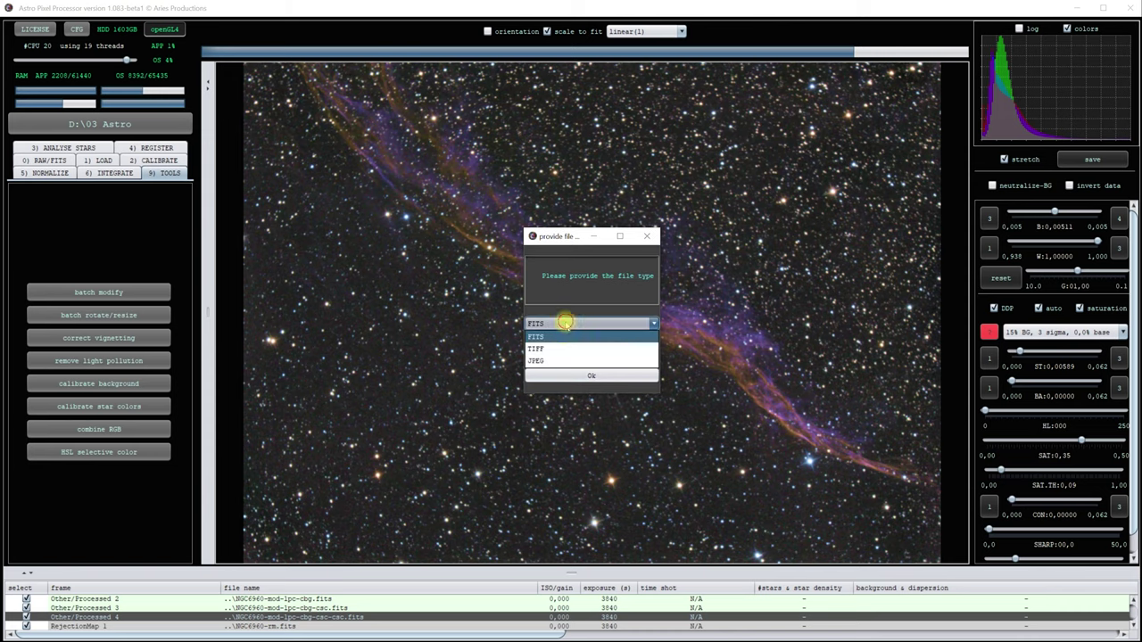
pyautogui.click(554, 352)
pyautogui.click(575, 376)
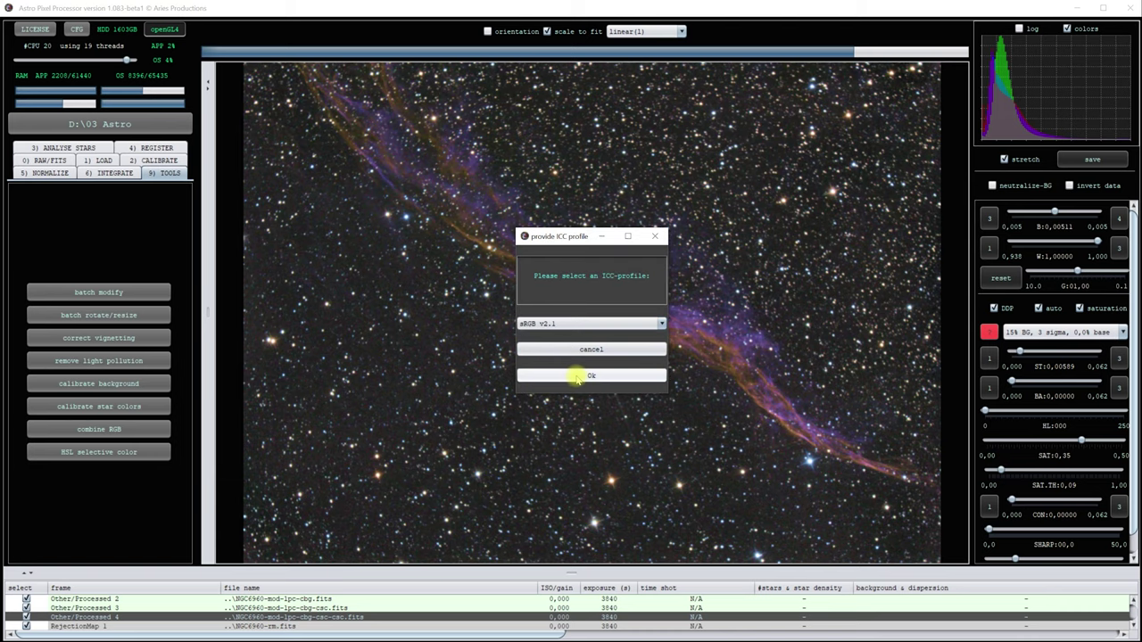
pyautogui.click(577, 376)
pyautogui.click(581, 303)
pyautogui.click(580, 326)
pyautogui.click(613, 332)
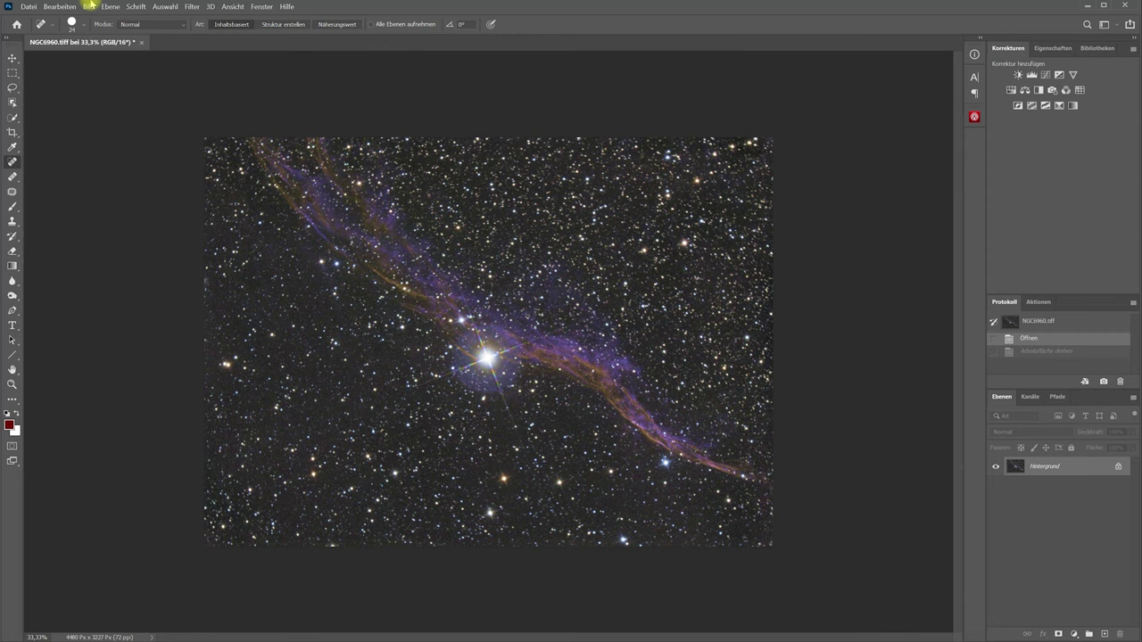
# Step: Rotate NGC6960 180°, duplicate it to a new layer, zoom to 50%, and launch Topaz DeNoise AI
pyautogui.click(89, 6)
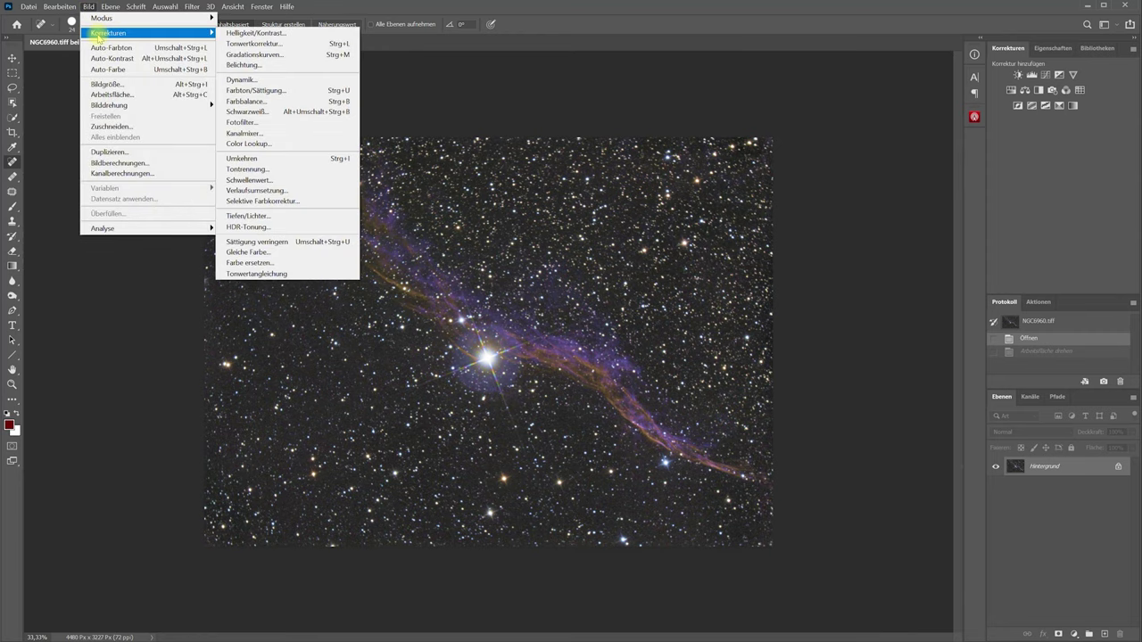
pyautogui.click(245, 106)
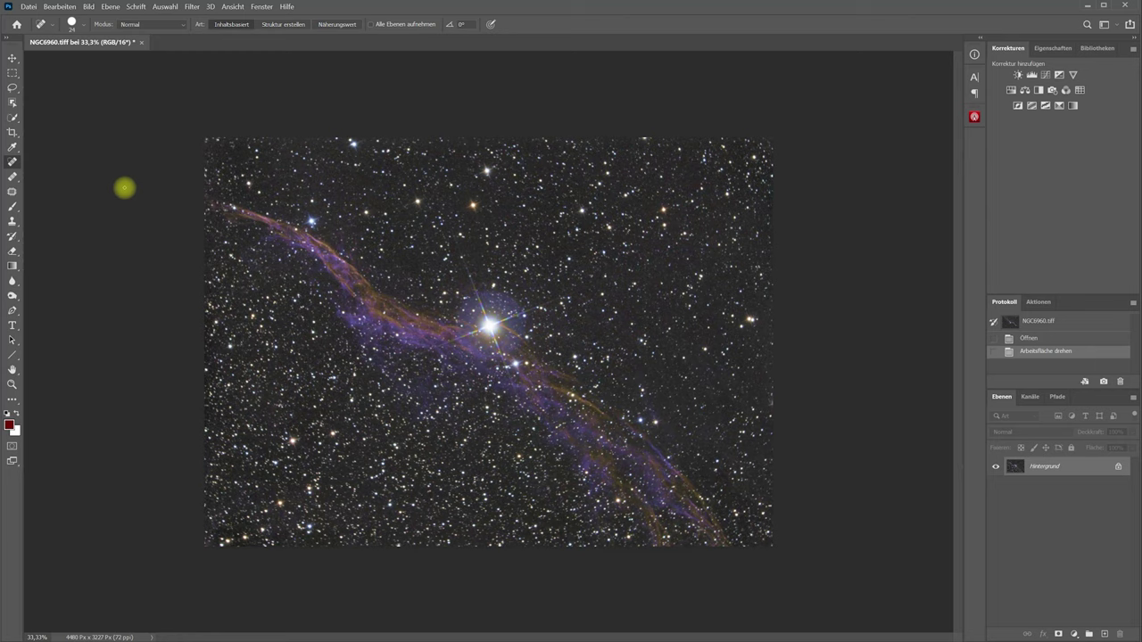
pyautogui.hotkey('ctrl', 'j')
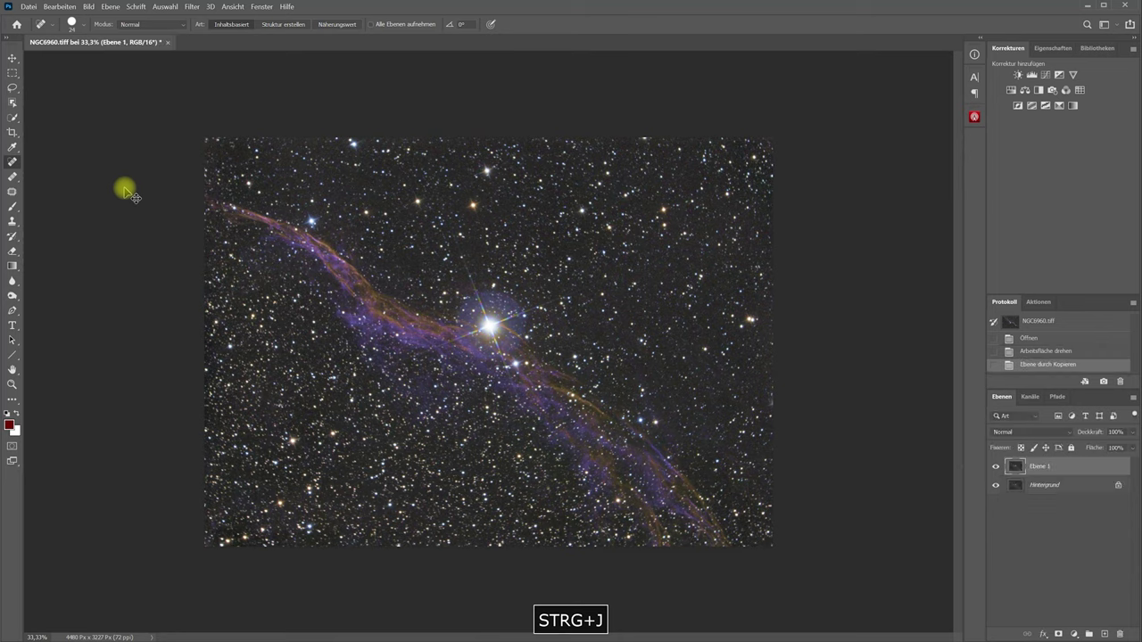
pyautogui.hotkey('ctrl', '+')
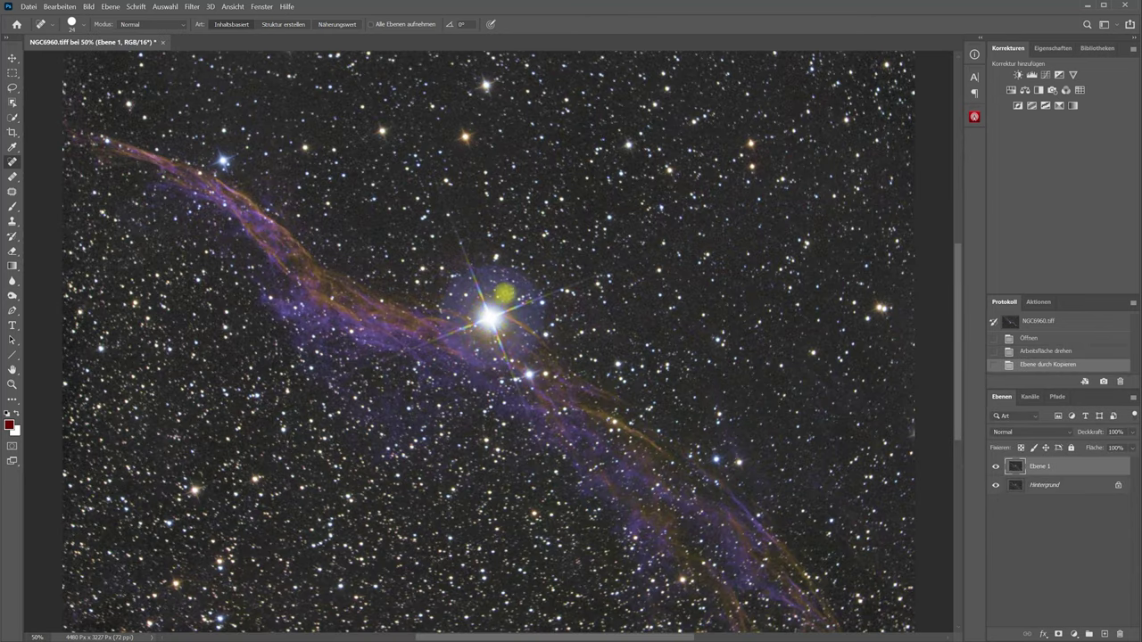
pyautogui.click(192, 10)
pyautogui.moveTo(267, 280)
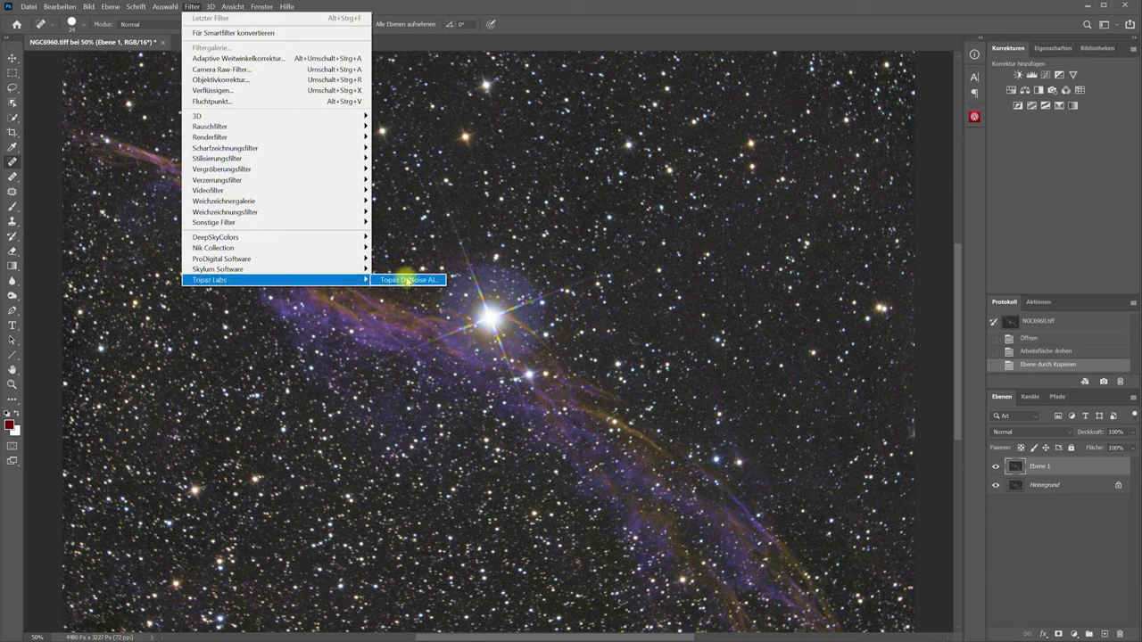
pyautogui.click(406, 279)
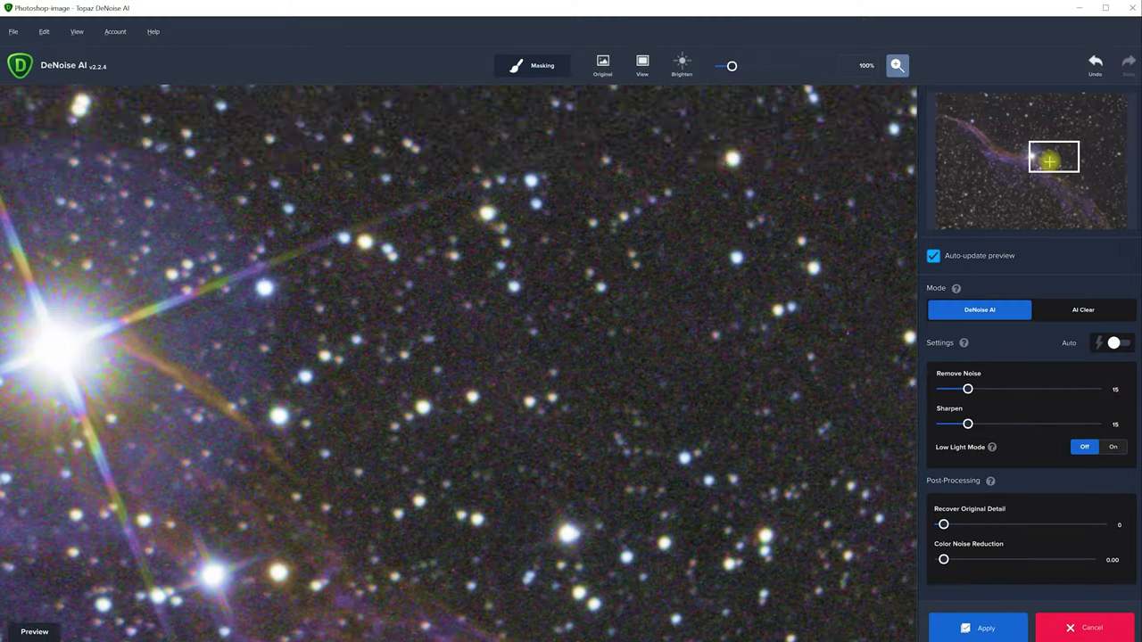
# Step: Turn on Low Light Mode with Sharpen 3, Remove Noise 40, Recover Original Detail 52
pyautogui.moveTo(1049, 161)
pyautogui.mouseDown()
pyautogui.moveTo(1040, 165)
pyautogui.moveTo(1054, 168)
pyautogui.mouseUp()
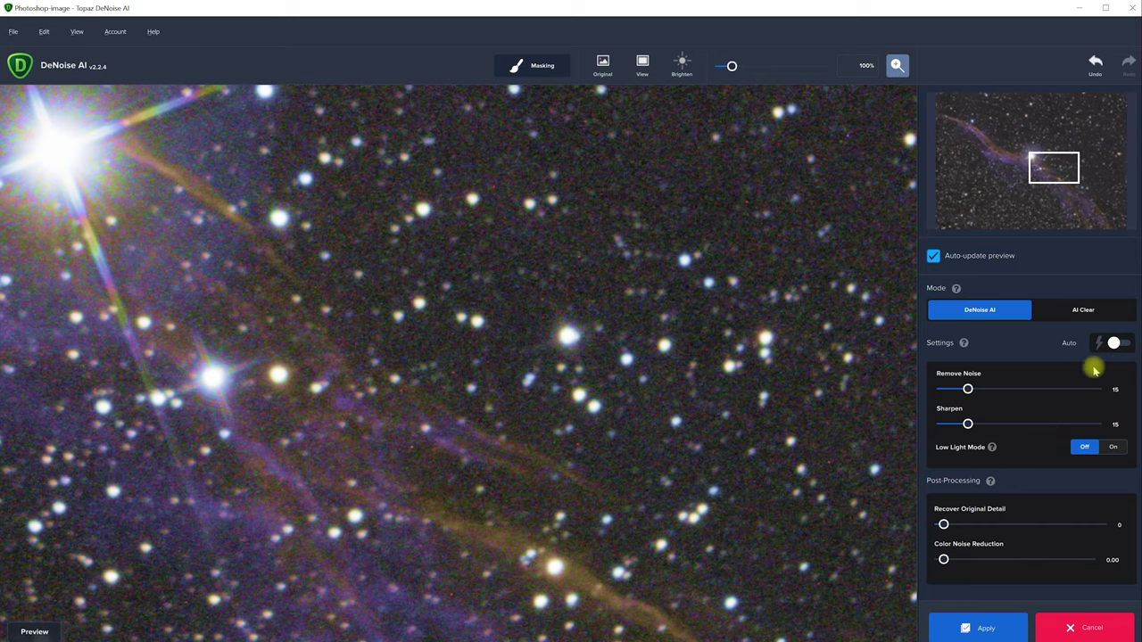
pyautogui.click(1109, 450)
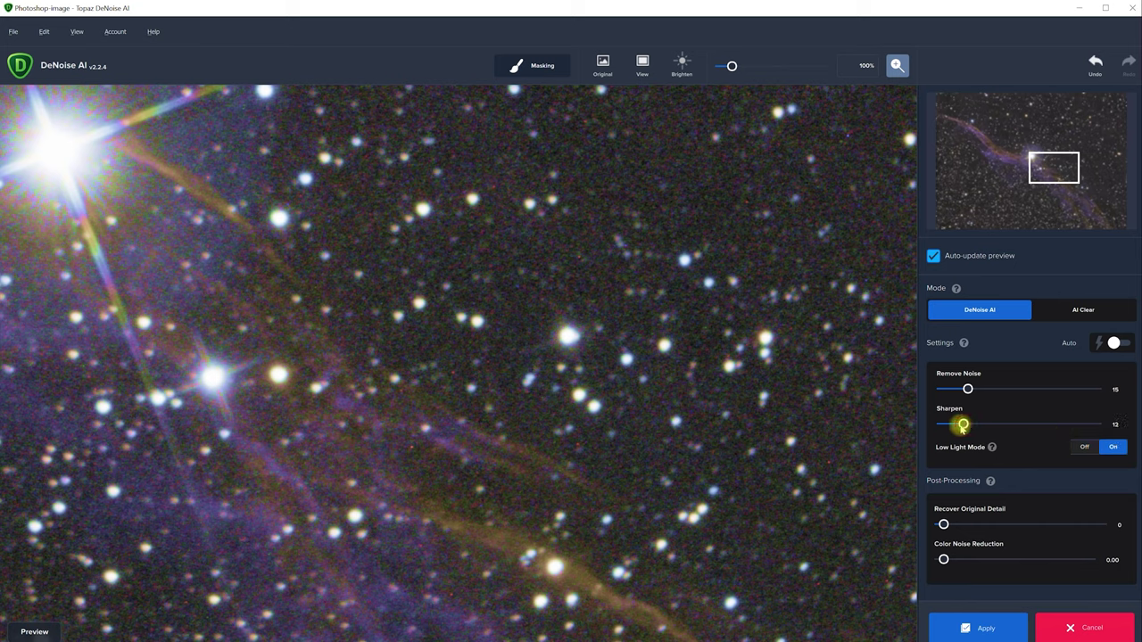
pyautogui.click(968, 390)
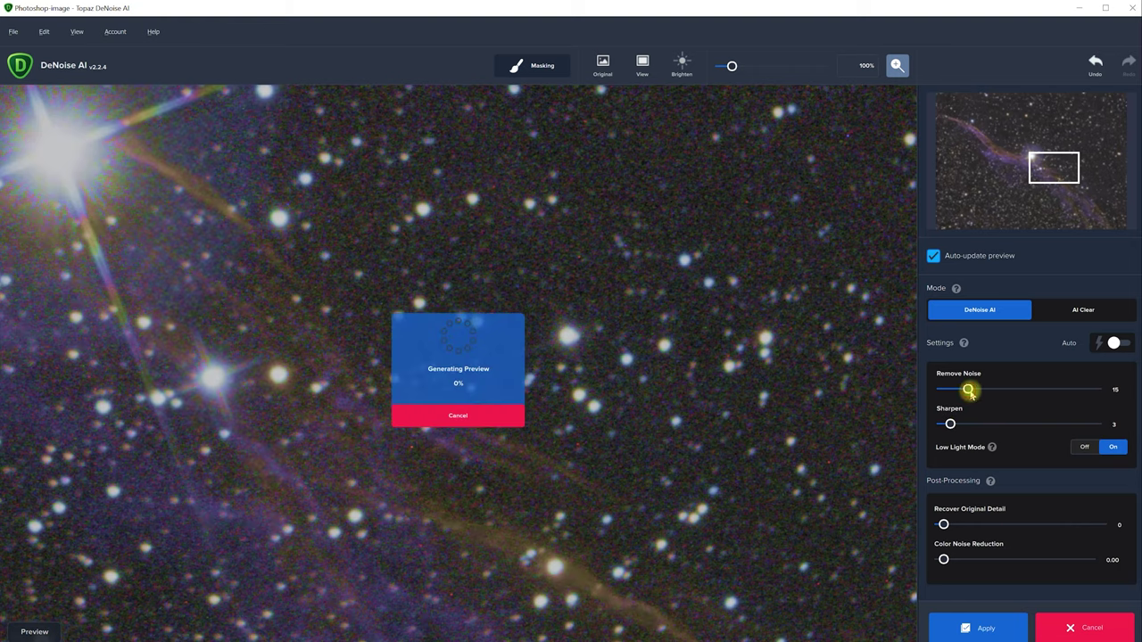
pyautogui.moveTo(1000, 389); pyautogui.dragTo(1002, 389)
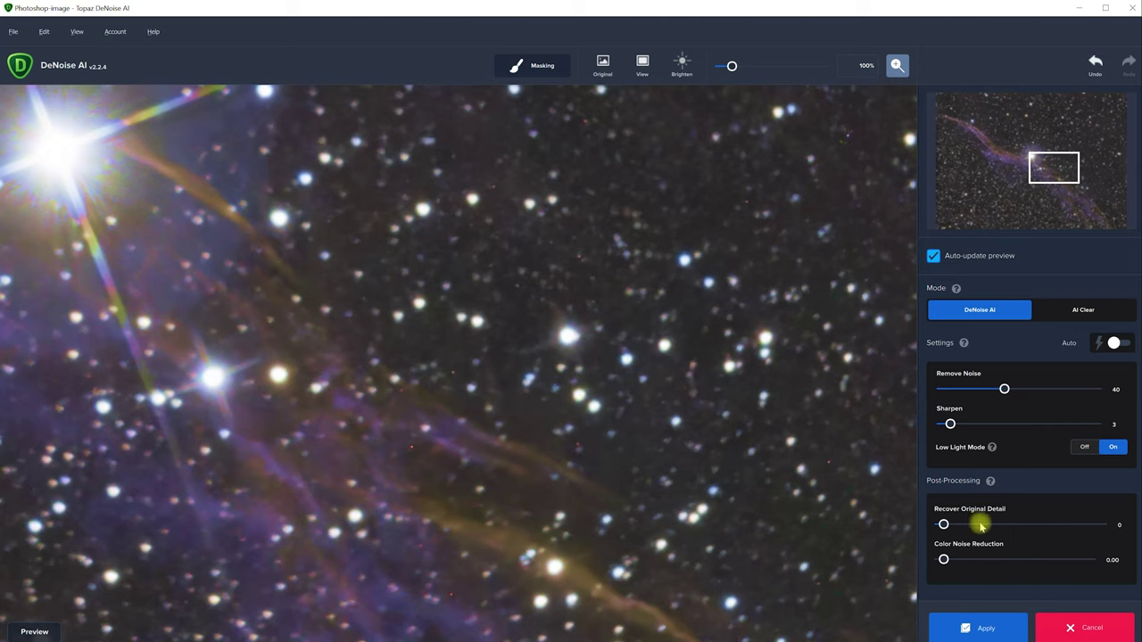
pyautogui.moveTo(944, 524); pyautogui.dragTo(1001, 526)
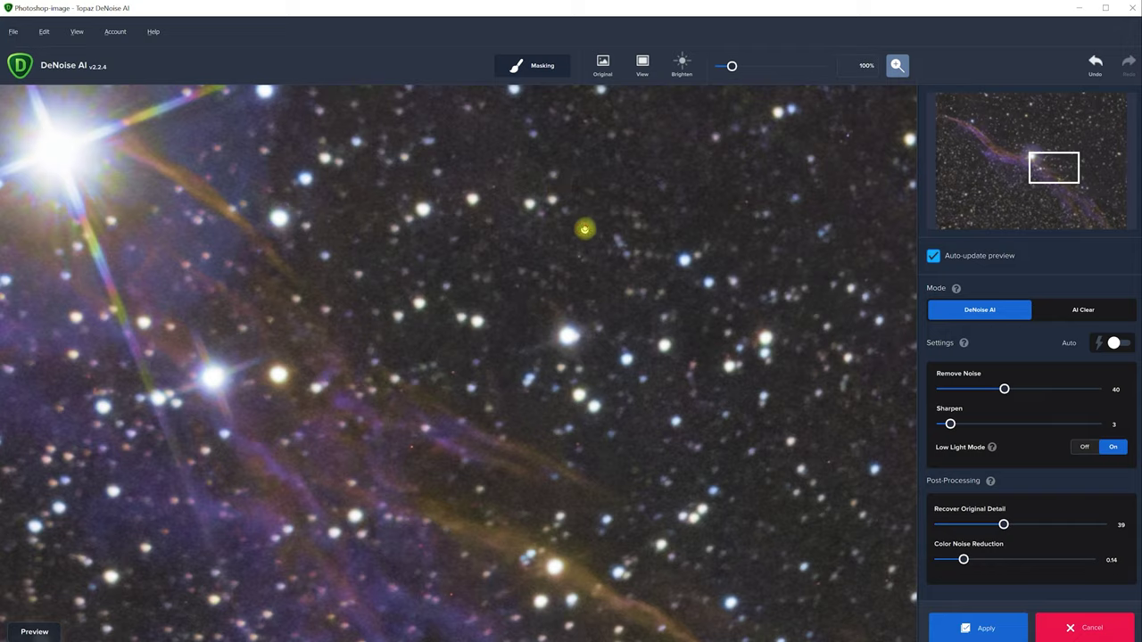
# Step: Compare the denoised preview against the original, then apply DeNoise to Ebene 1
pyautogui.moveTo(584, 230); pyautogui.dragTo(606, 245)
pyautogui.click(604, 65)
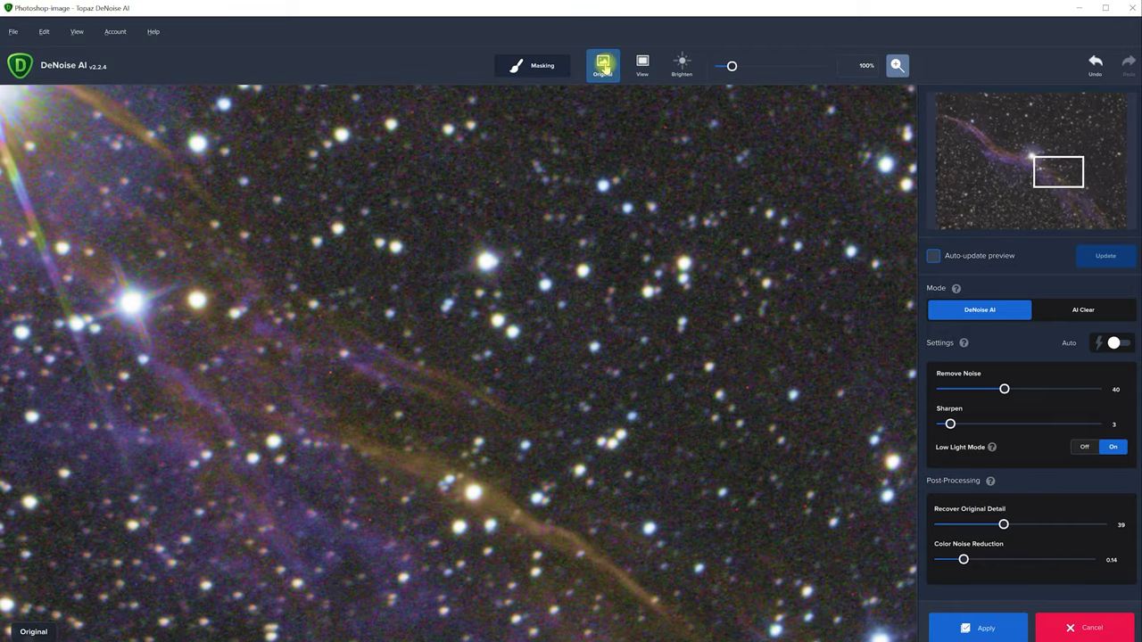
pyautogui.click(604, 64)
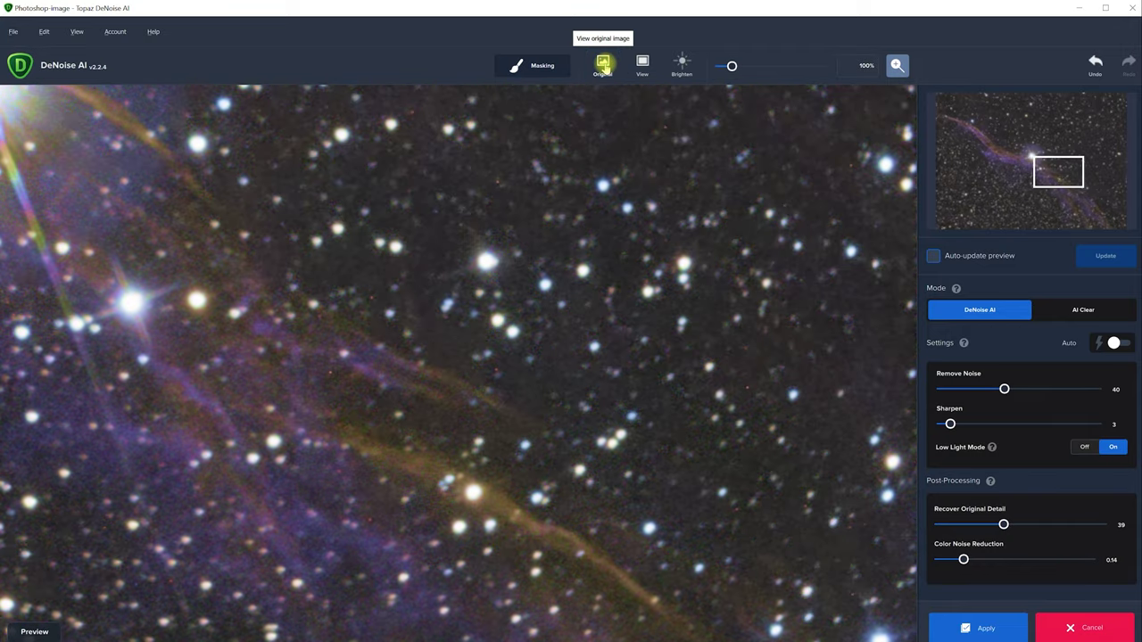
pyautogui.click(604, 65)
pyautogui.click(605, 65)
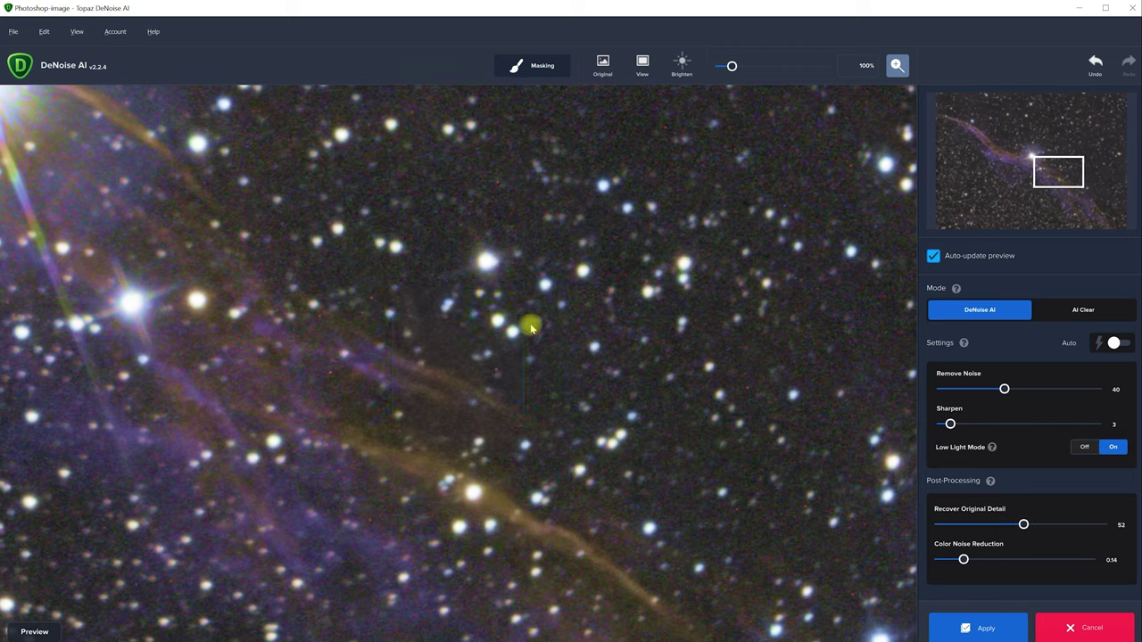
pyautogui.click(603, 62)
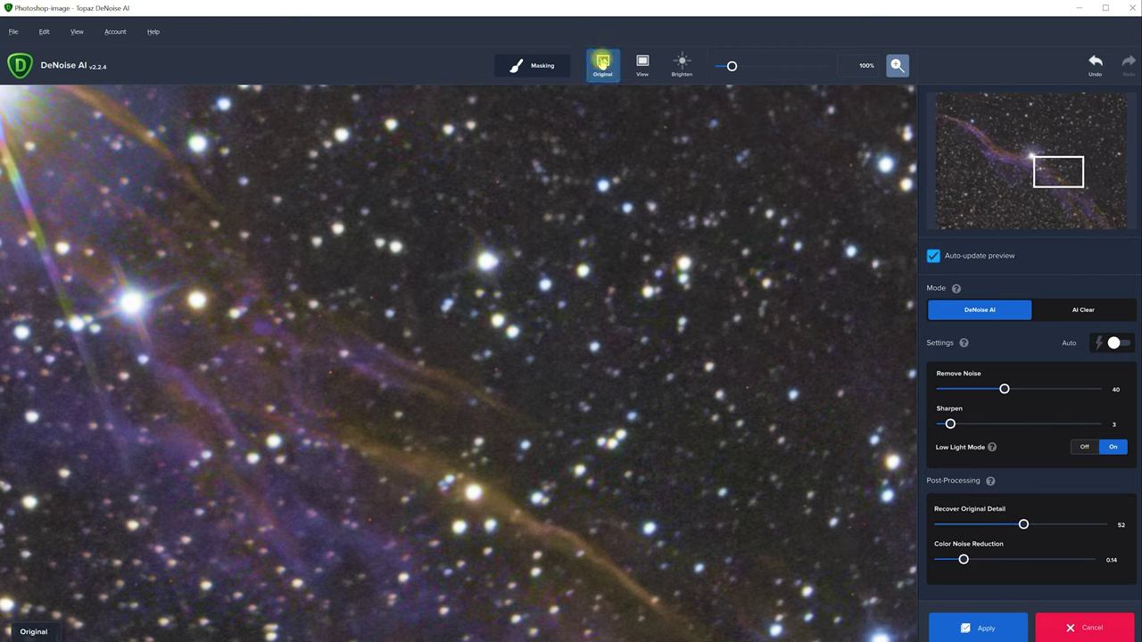
pyautogui.click(603, 63)
pyautogui.click(603, 62)
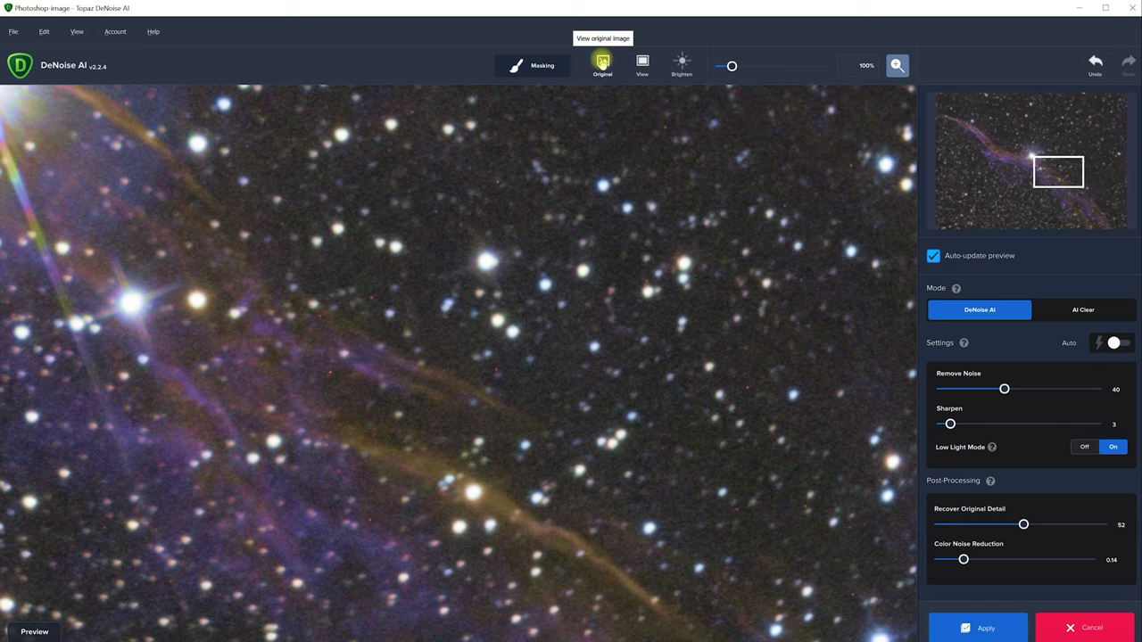
pyautogui.click(967, 630)
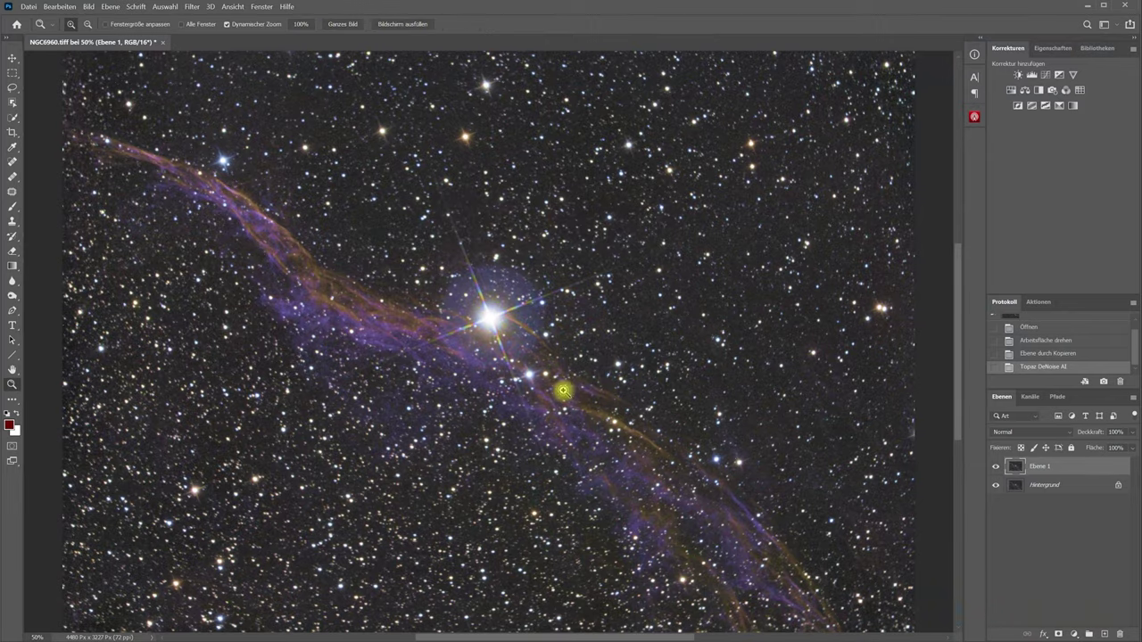
pyautogui.moveTo(562, 387)
pyautogui.mouseDown()
pyautogui.moveTo(607, 385)
pyautogui.moveTo(614, 416)
pyautogui.mouseUp()
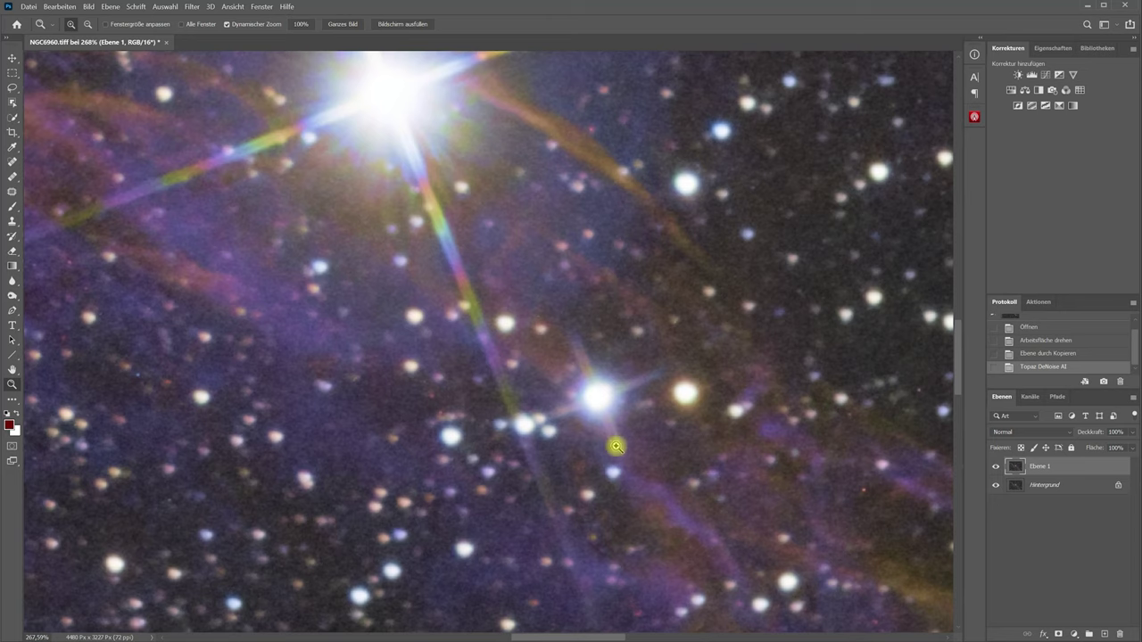
pyautogui.click(996, 465)
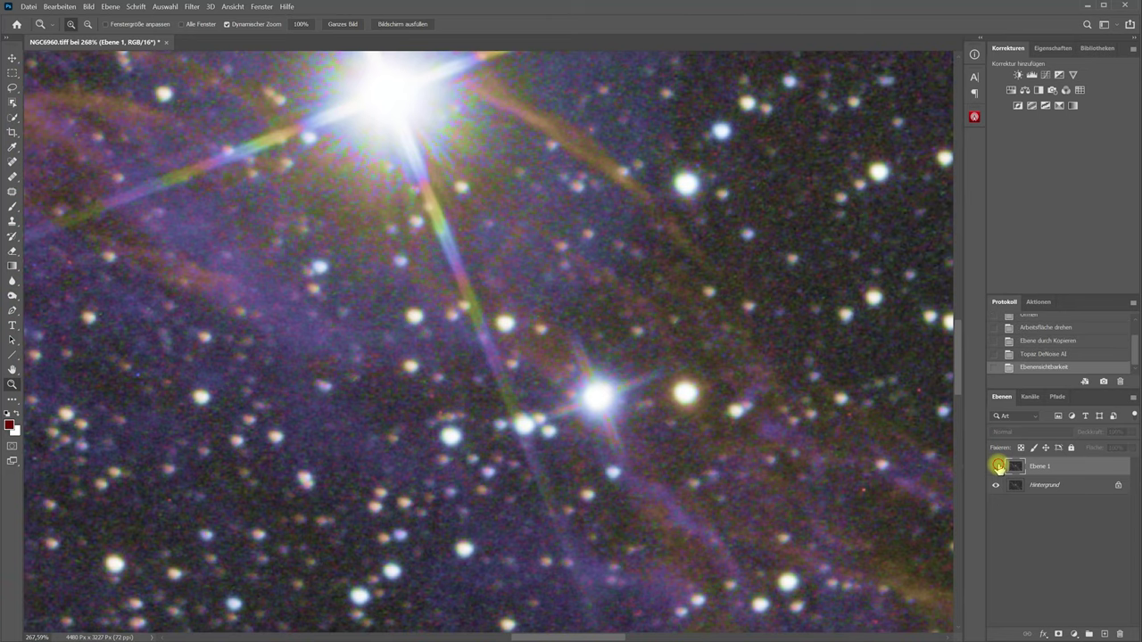
pyautogui.moveTo(344, 222)
pyautogui.mouseDown()
pyautogui.moveTo(441, 479)
pyautogui.moveTo(496, 571)
pyautogui.mouseUp()
pyautogui.moveTo(395, 229); pyautogui.dragTo(339, 437)
pyautogui.hotkey('ctrl', '-')
pyautogui.hotkey('ctrl', '-')
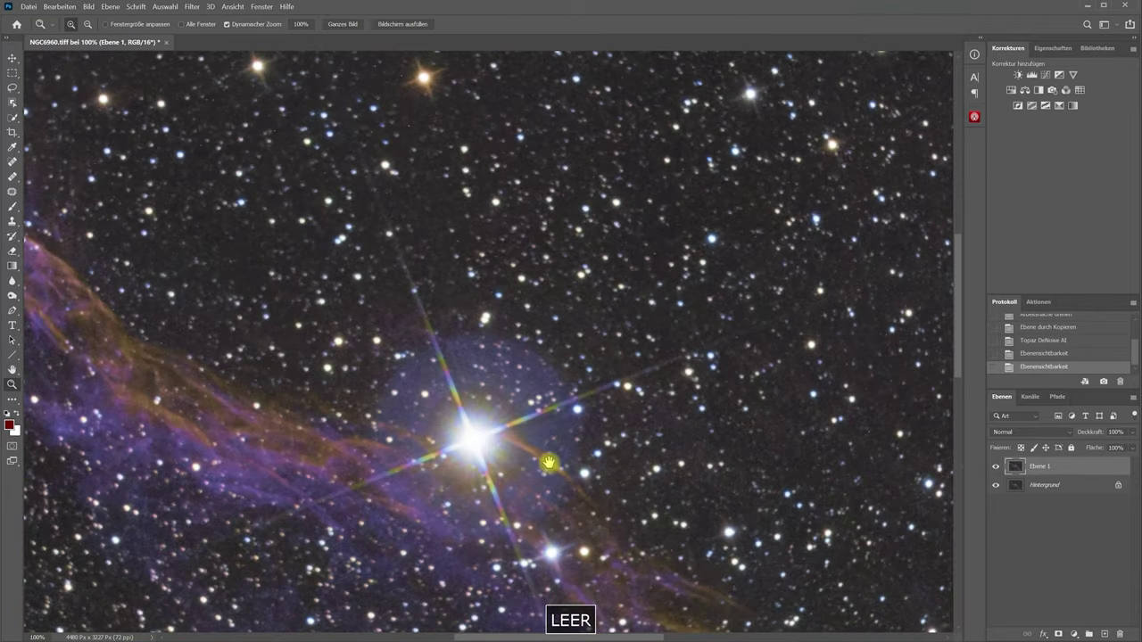
pyautogui.moveTo(548, 462); pyautogui.dragTo(457, 469)
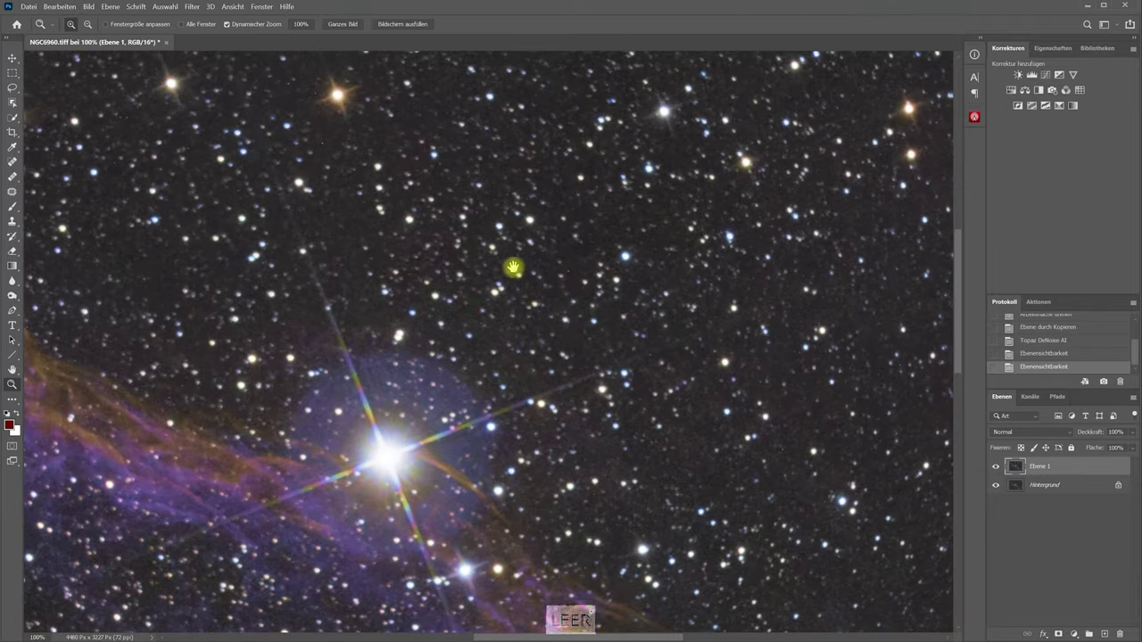
pyautogui.moveTo(512, 265); pyautogui.dragTo(395, 390)
pyautogui.moveTo(327, 287); pyautogui.dragTo(497, 396)
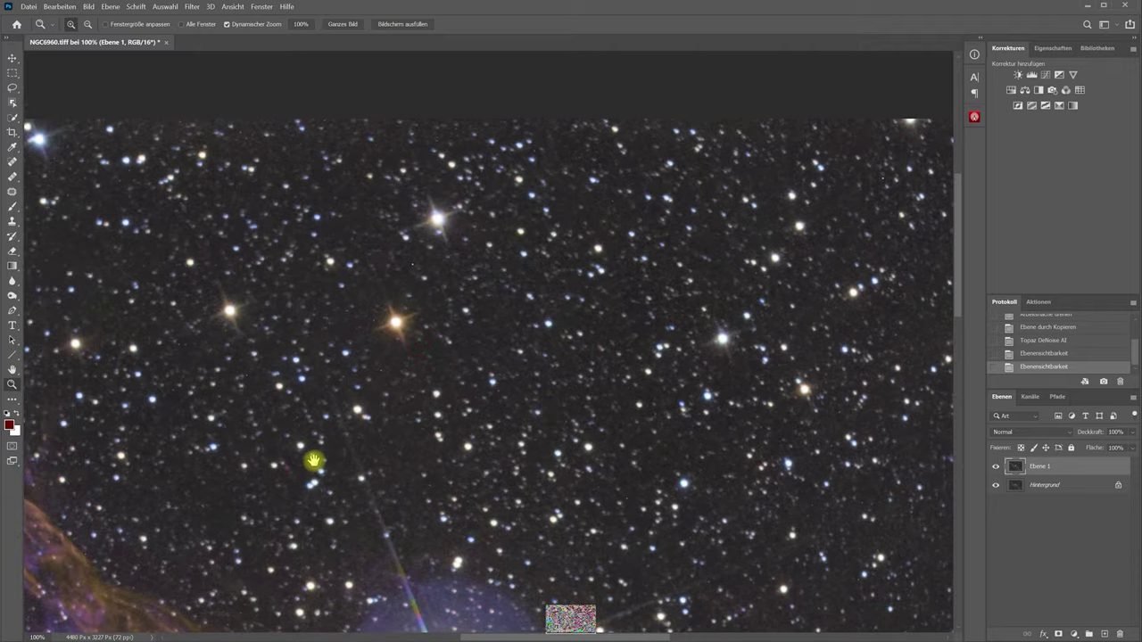
pyautogui.moveTo(312, 461); pyautogui.dragTo(602, 423)
pyautogui.moveTo(290, 391); pyautogui.dragTo(485, 395)
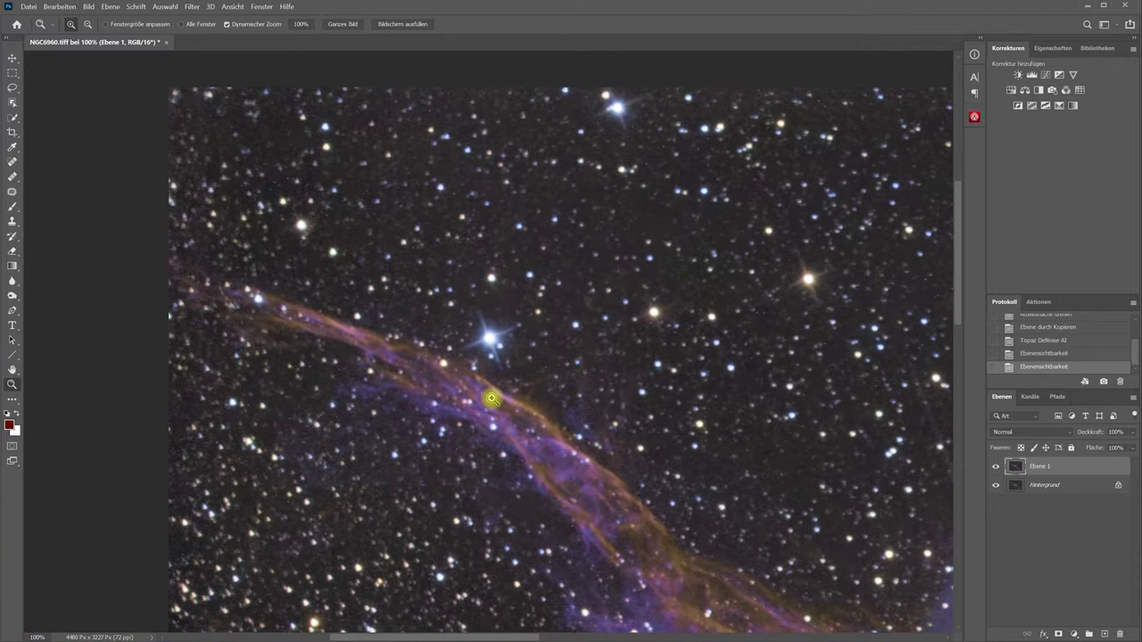
pyautogui.moveTo(245, 199); pyautogui.dragTo(326, 295)
pyautogui.hotkey('ctrl', '+')
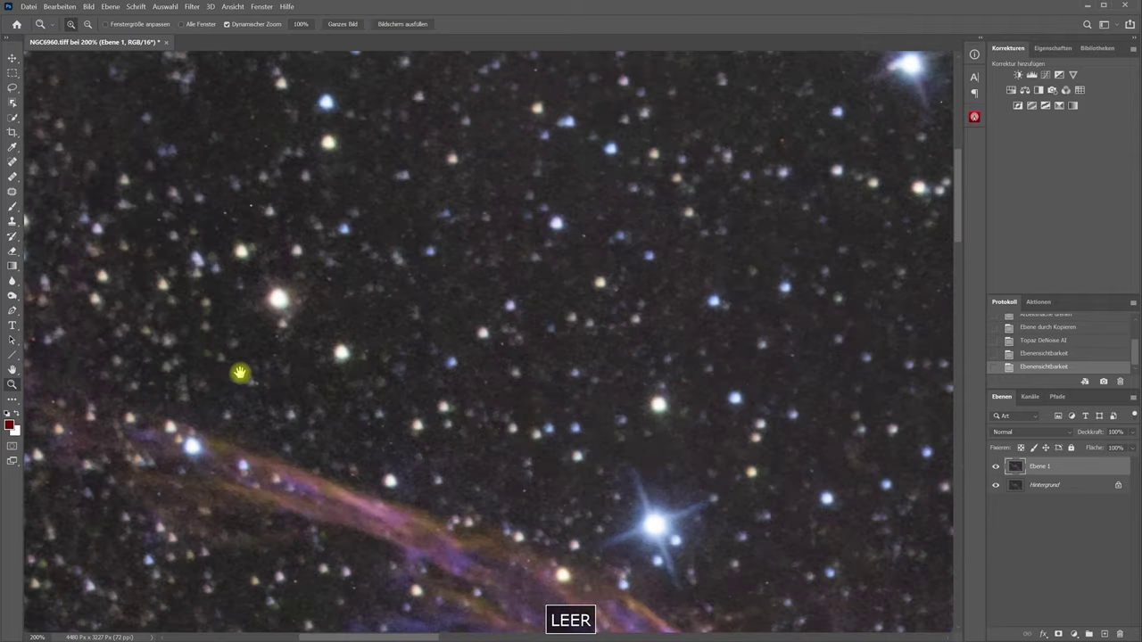
pyautogui.moveTo(240, 373); pyautogui.dragTo(349, 396)
pyautogui.hotkey('ctrl', '-')
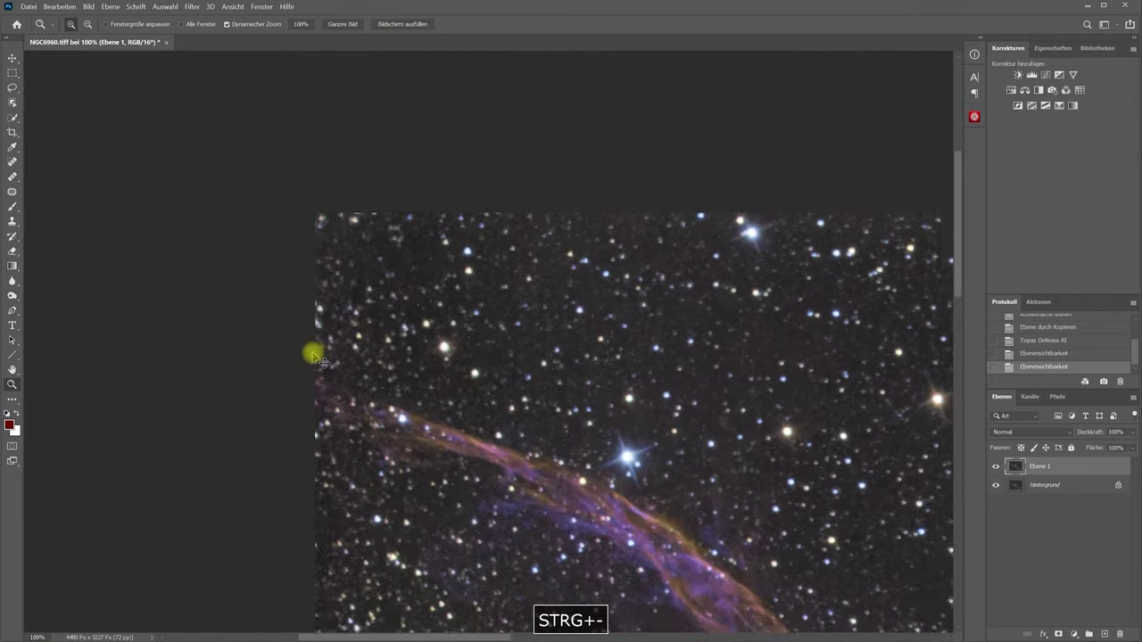
pyautogui.hotkey('ctrl', '-')
pyautogui.hotkey('ctrl', '-')
pyautogui.hotkey('ctrl', '+')
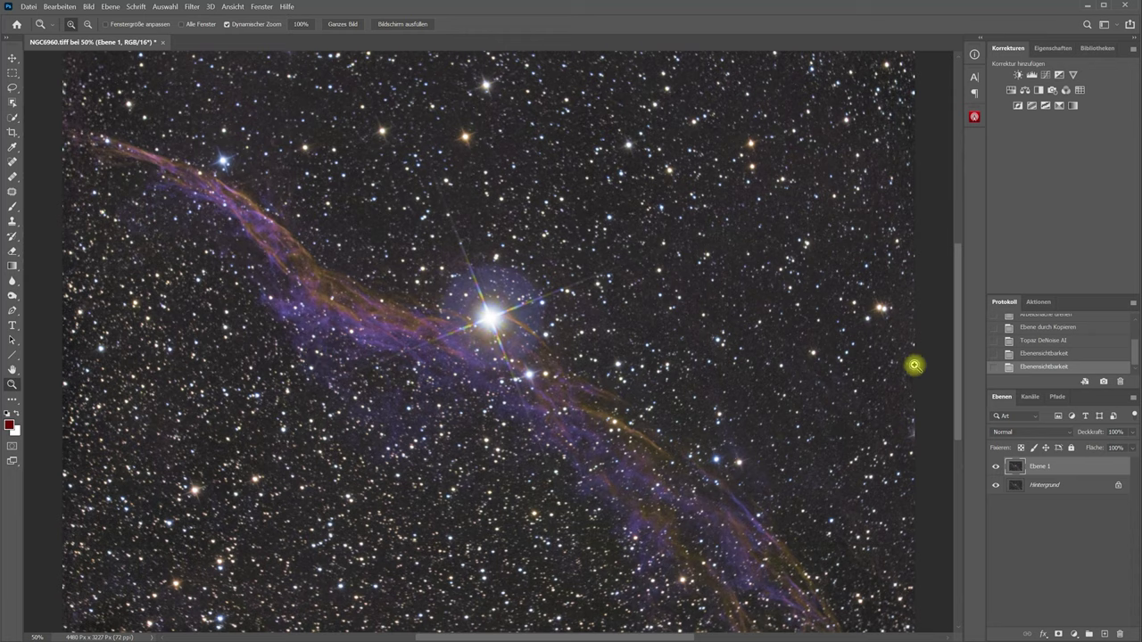
# Step: Stamp the visible layers into Ebene 2 and run the Local Contrast Enhancement action
pyautogui.hotkey('ctrl', 'alt', 'shift', 'e')
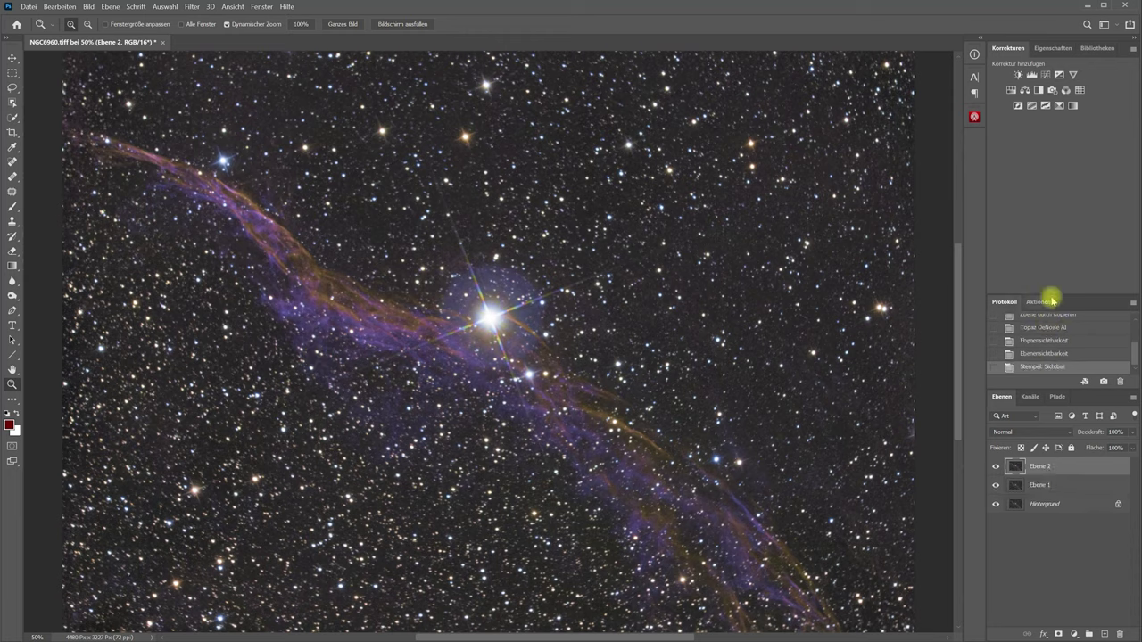
pyautogui.moveTo(1077, 193); pyautogui.dragTo(1062, 188)
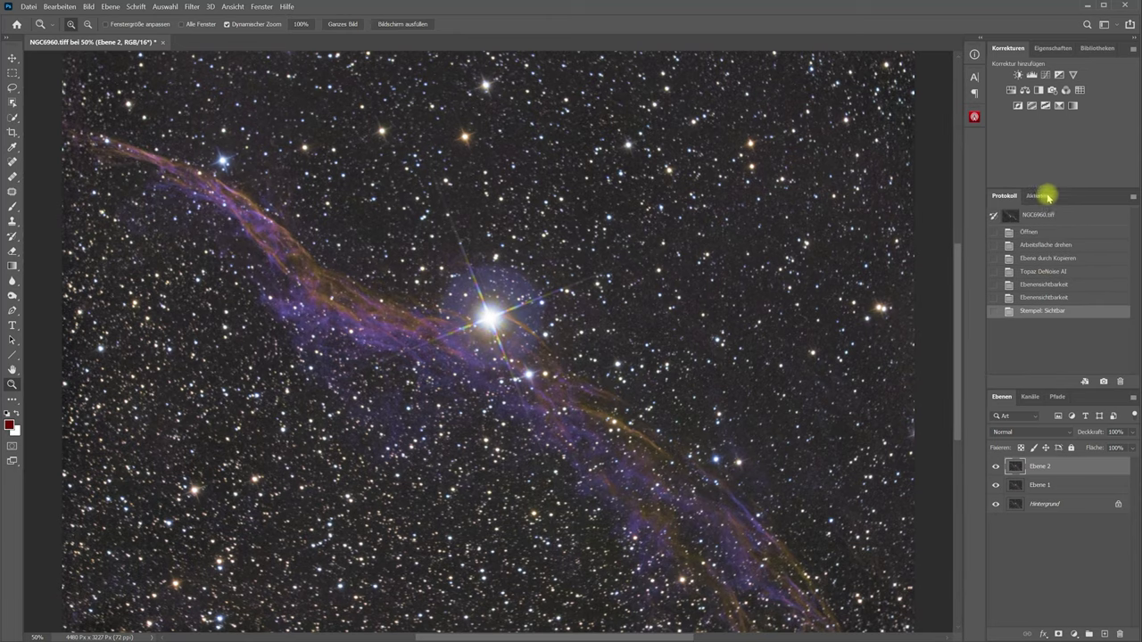
pyautogui.click(1041, 196)
pyautogui.scroll(-3, 1133, 277)
pyautogui.scroll(-4, 1131, 286)
pyautogui.scroll(-3, 1135, 313)
pyautogui.moveTo(1138, 317); pyautogui.dragTo(1131, 288)
pyautogui.click(1057, 291)
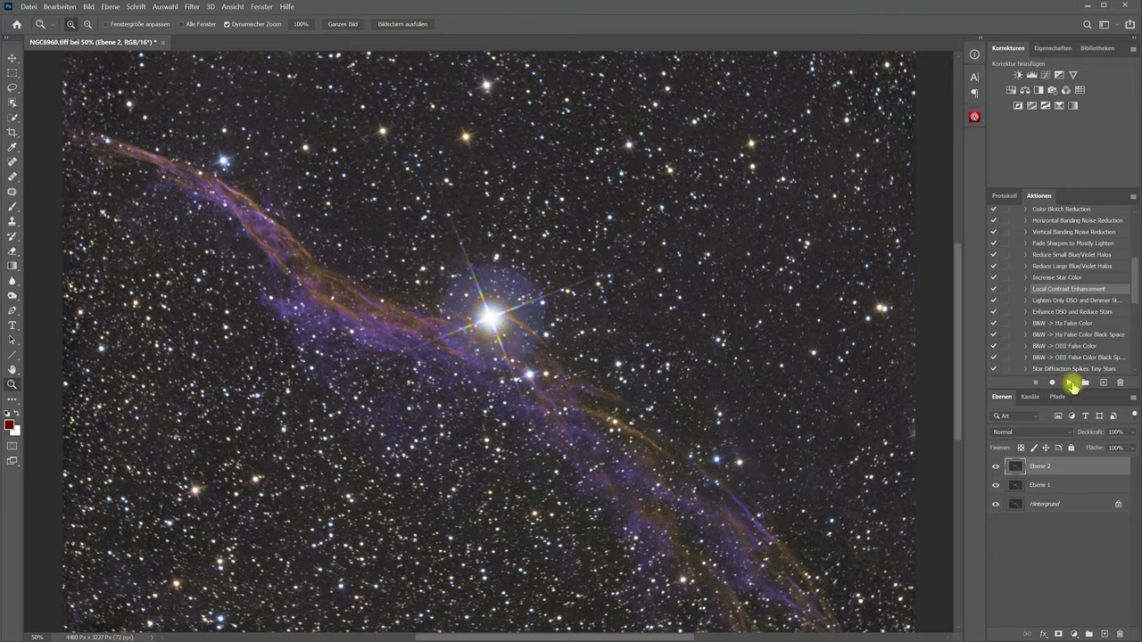
pyautogui.click(1070, 383)
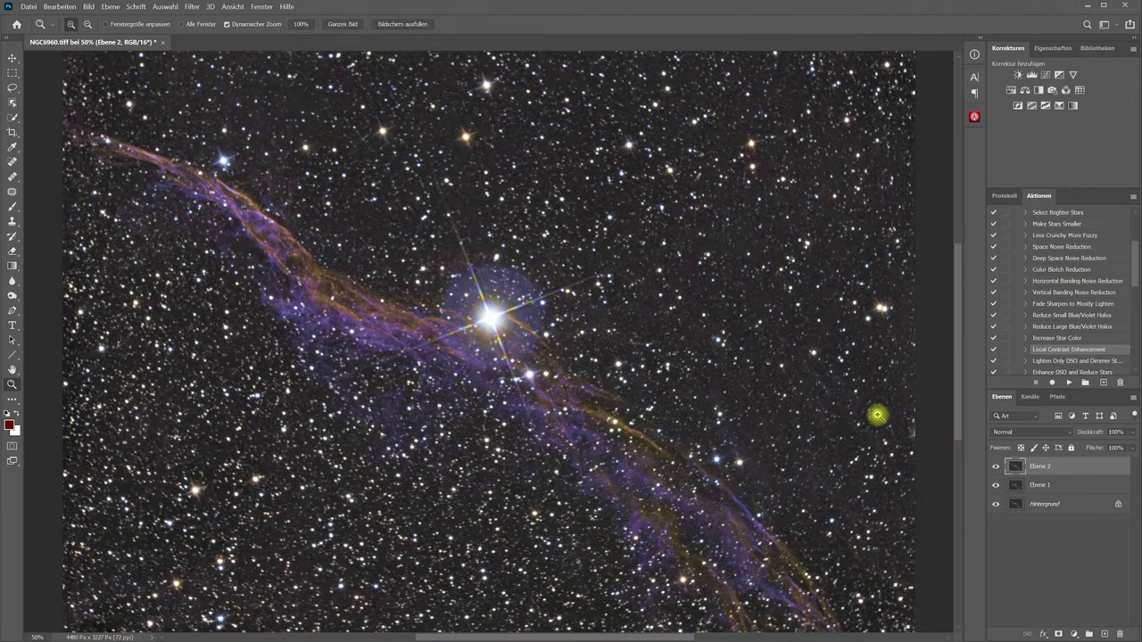
# Step: Toggle Ebene 2 to compare before and after, then add a black layer mask hiding it
pyautogui.click(996, 468)
pyautogui.click(996, 467)
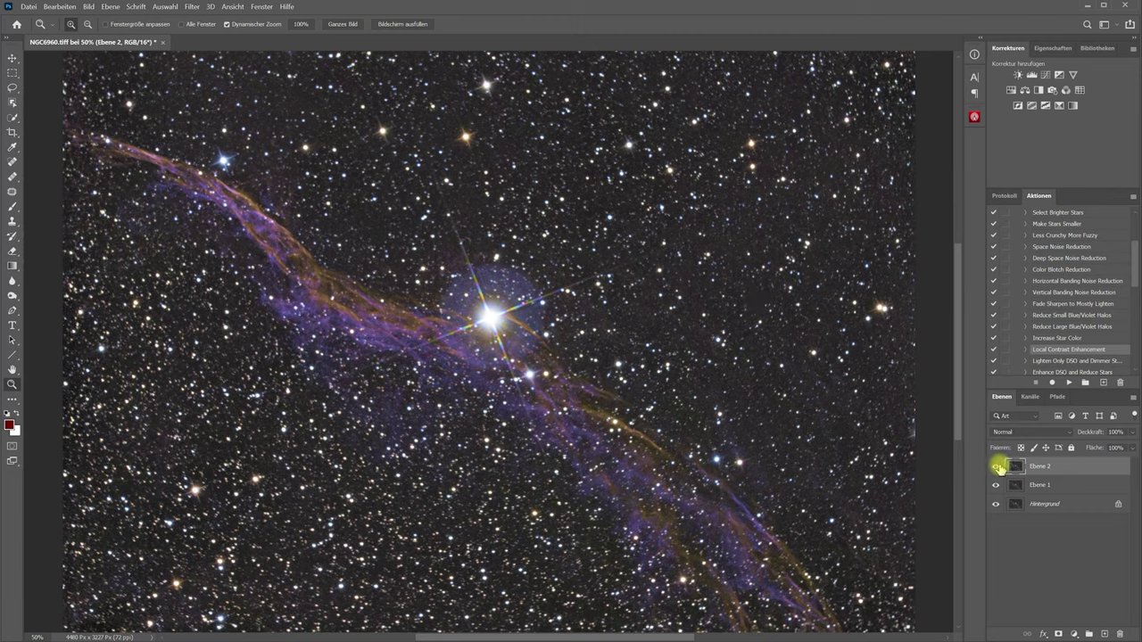
pyautogui.click(996, 467)
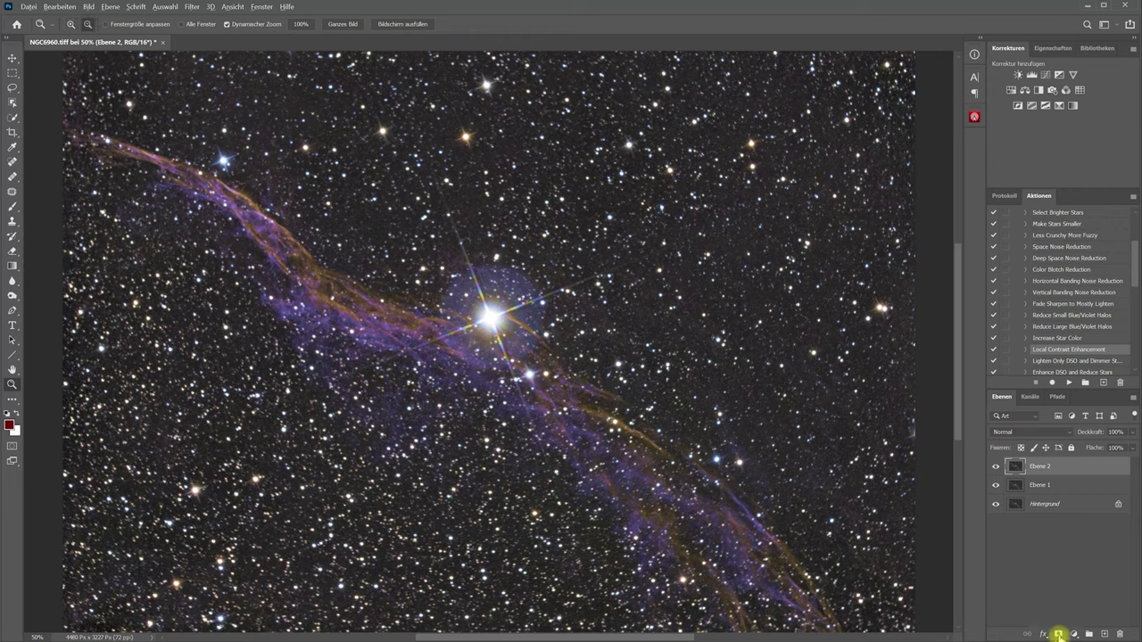
pyautogui.click(1058, 635)
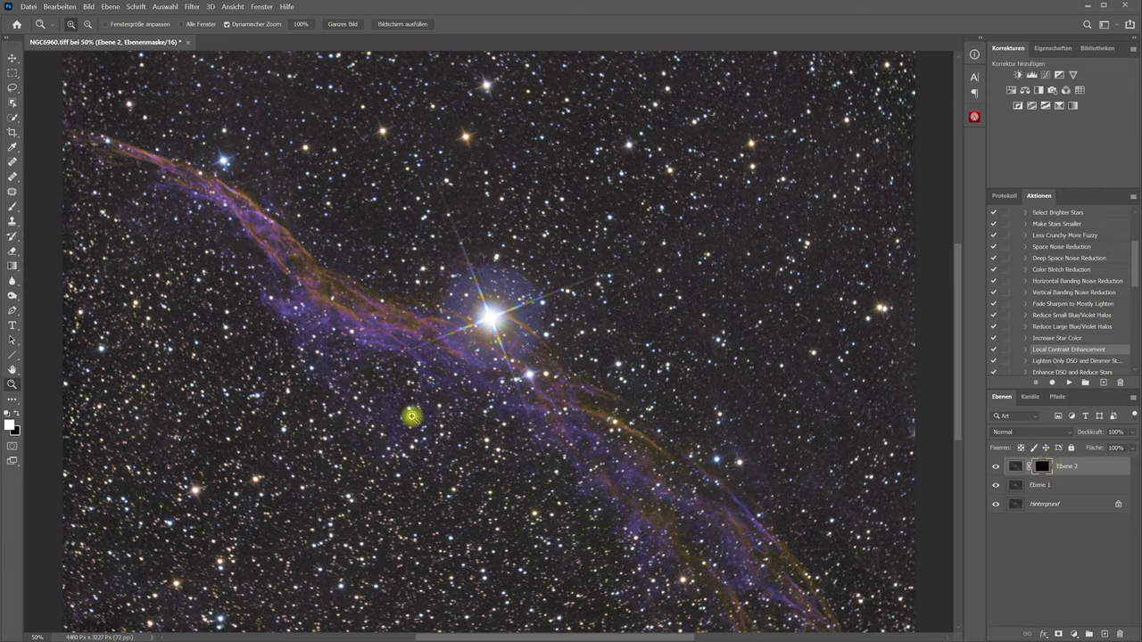
# Step: Set up a soft Brush at 70% opacity and 0% hardness
pyautogui.click(12, 209)
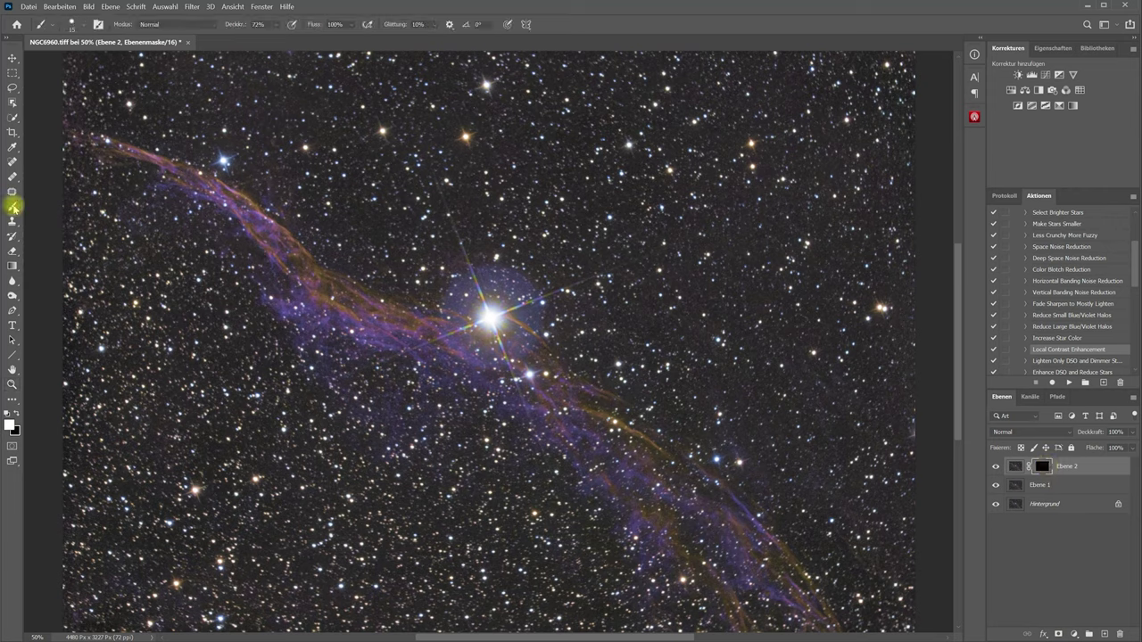
pyautogui.click(269, 24)
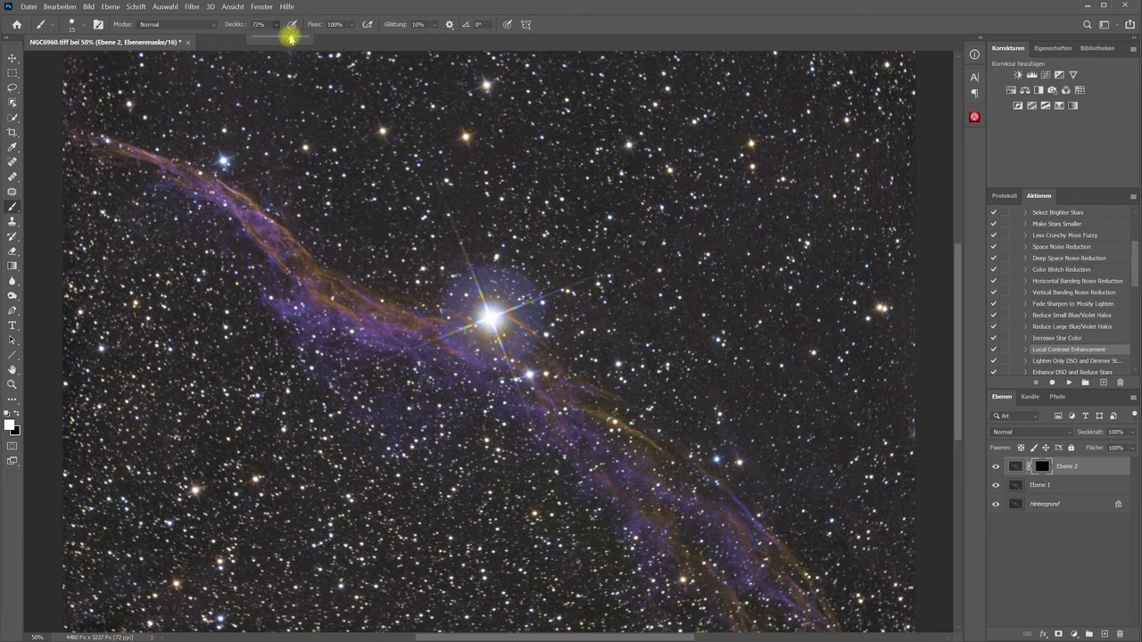
pyautogui.moveTo(291, 37); pyautogui.dragTo(295, 38)
pyautogui.rightClick(277, 309)
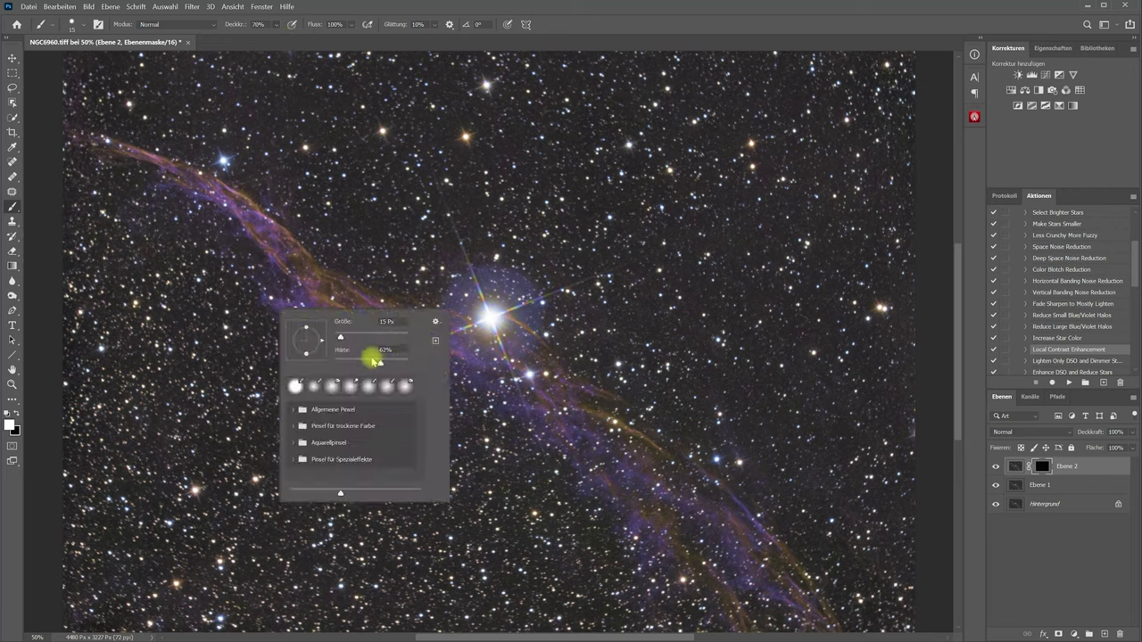
pyautogui.moveTo(354, 364)
pyautogui.mouseDown()
pyautogui.moveTo(335, 365)
pyautogui.moveTo(394, 331)
pyautogui.mouseUp()
pyautogui.click(276, 252)
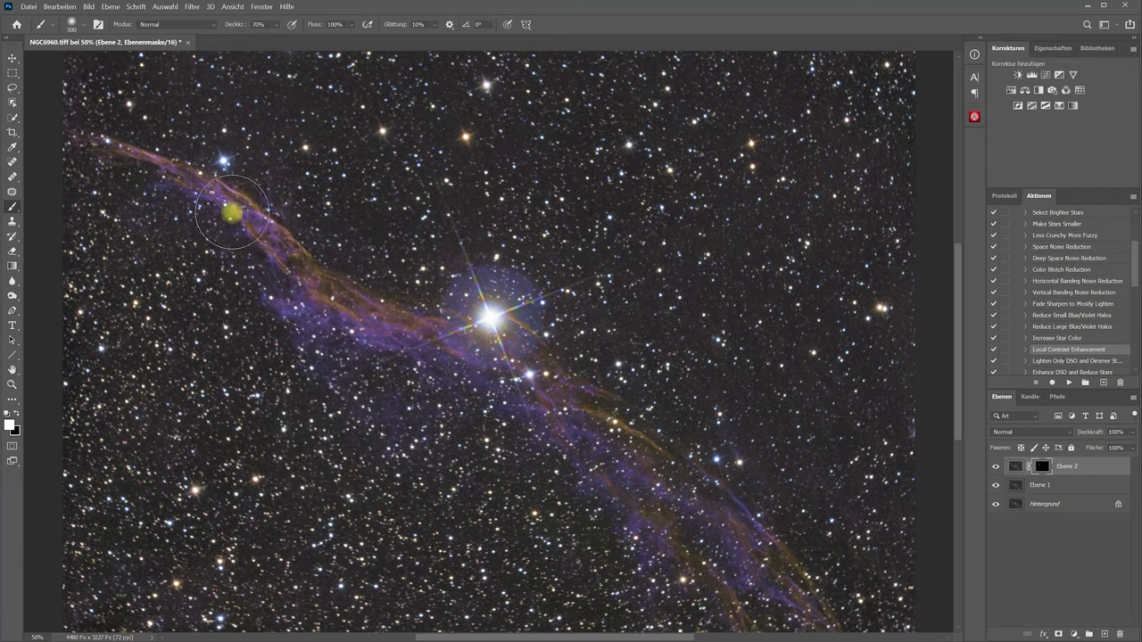
# Step: Paint white along the diagonal nebula filament on the mask, then merge visible layers into Ebene 3
pyautogui.press(']')
pyautogui.press(']')
pyautogui.press(']')
pyautogui.moveTo(295, 290)
pyautogui.mouseDown()
pyautogui.moveTo(522, 378)
pyautogui.moveTo(466, 416)
pyautogui.moveTo(375, 339)
pyautogui.moveTo(561, 409)
pyautogui.moveTo(747, 577)
pyautogui.moveTo(671, 559)
pyautogui.moveTo(612, 428)
pyautogui.mouseUp()
pyautogui.press('[')
pyautogui.press('[')
pyautogui.press('[')
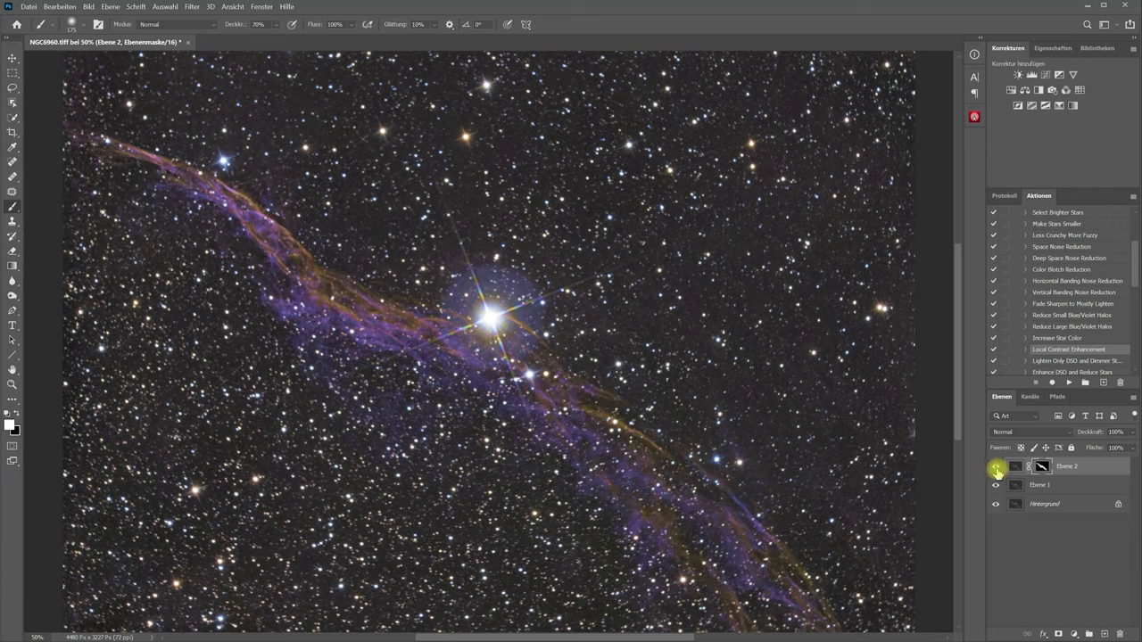
pyautogui.click(997, 469)
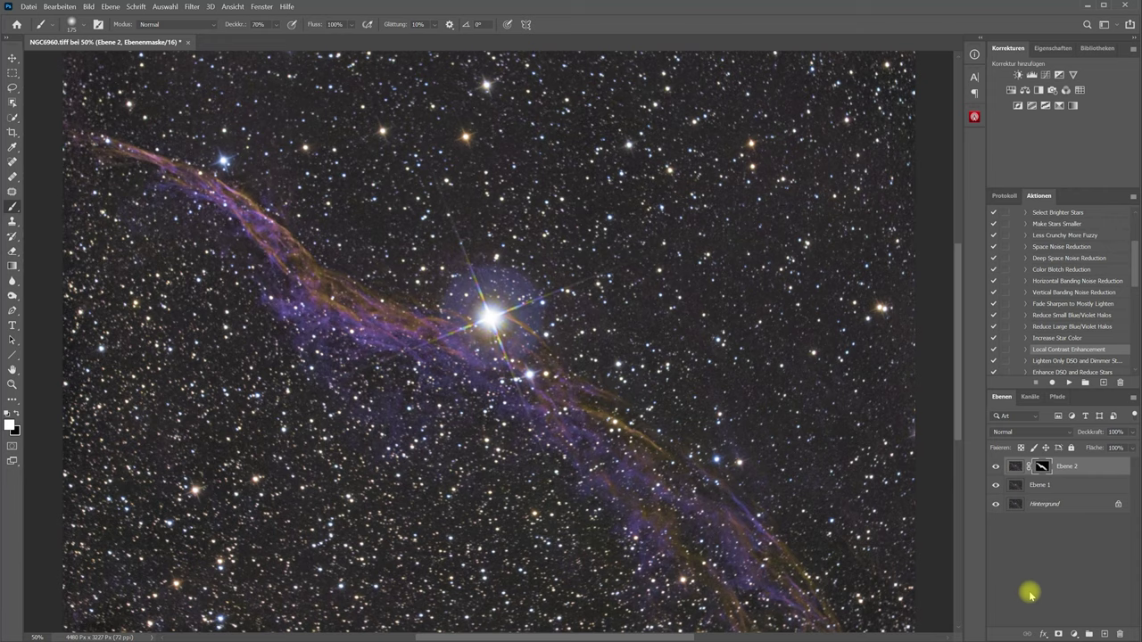
pyautogui.hotkey('ctrl', 'alt', 'shift', 'e')
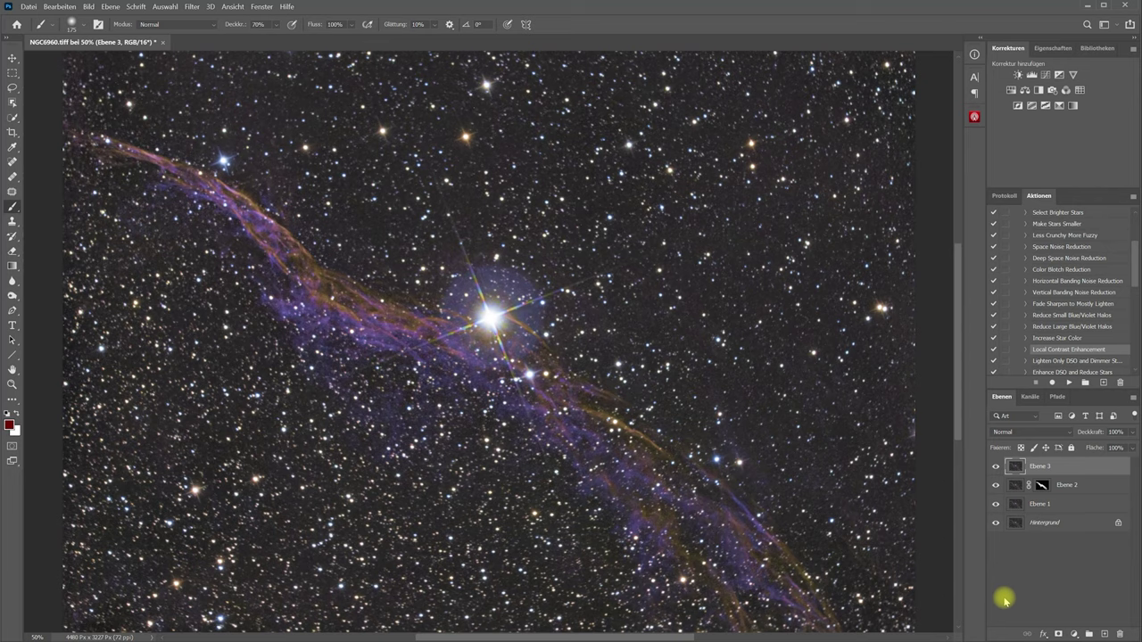
# Step: Run the Select Brighter Stars action and zoom in on the stars beside the bright star
pyautogui.scroll(2, 1049, 291)
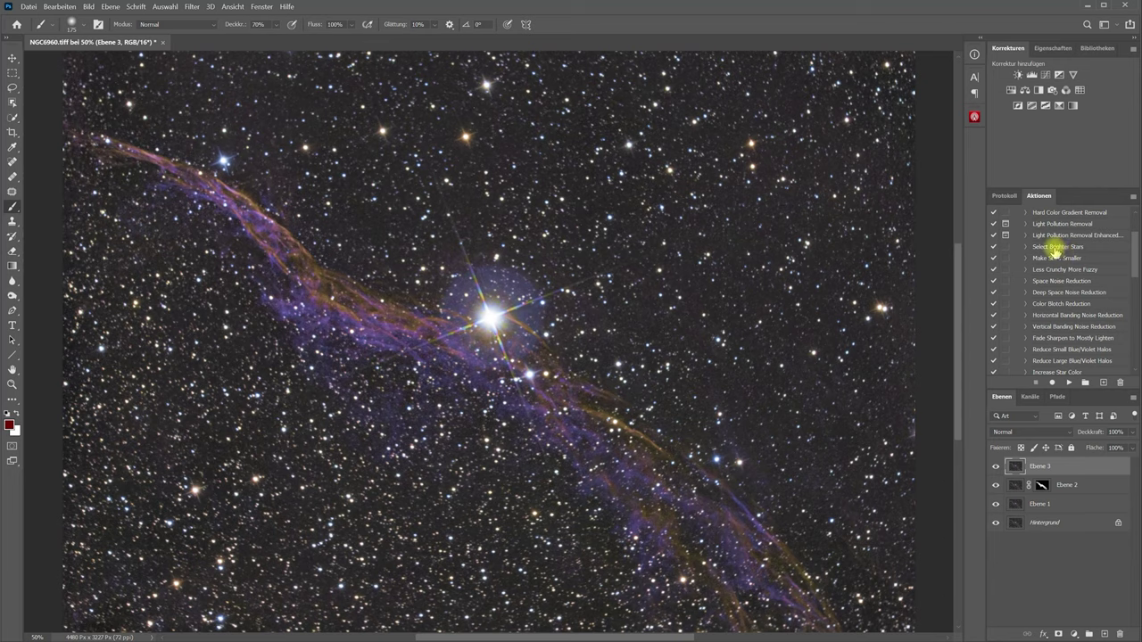
pyautogui.click(1054, 248)
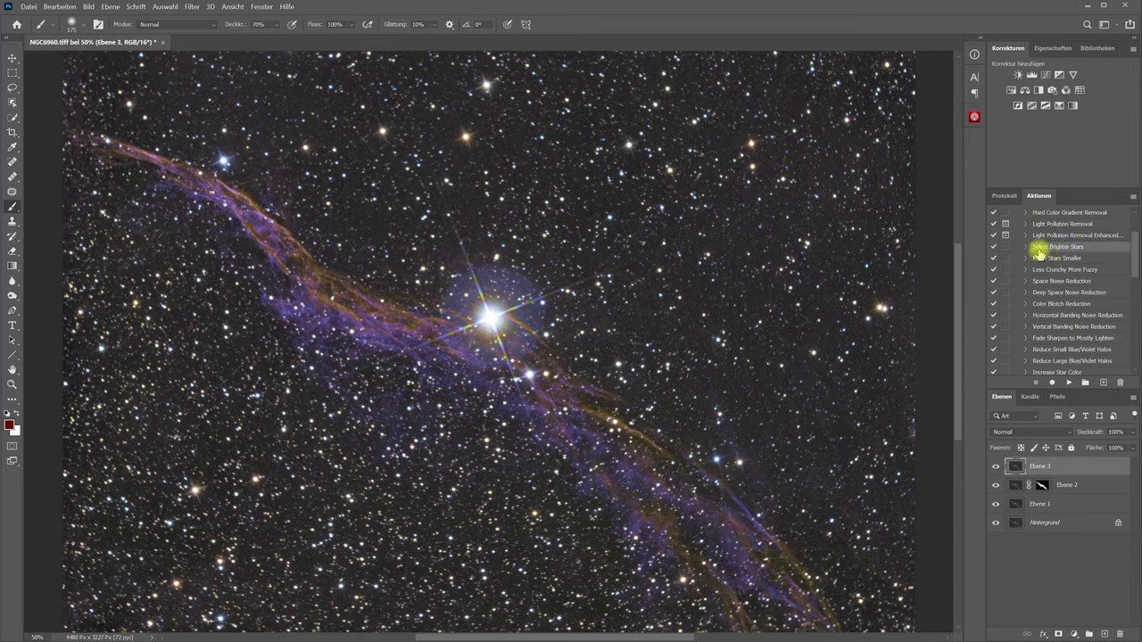
pyautogui.click(1069, 382)
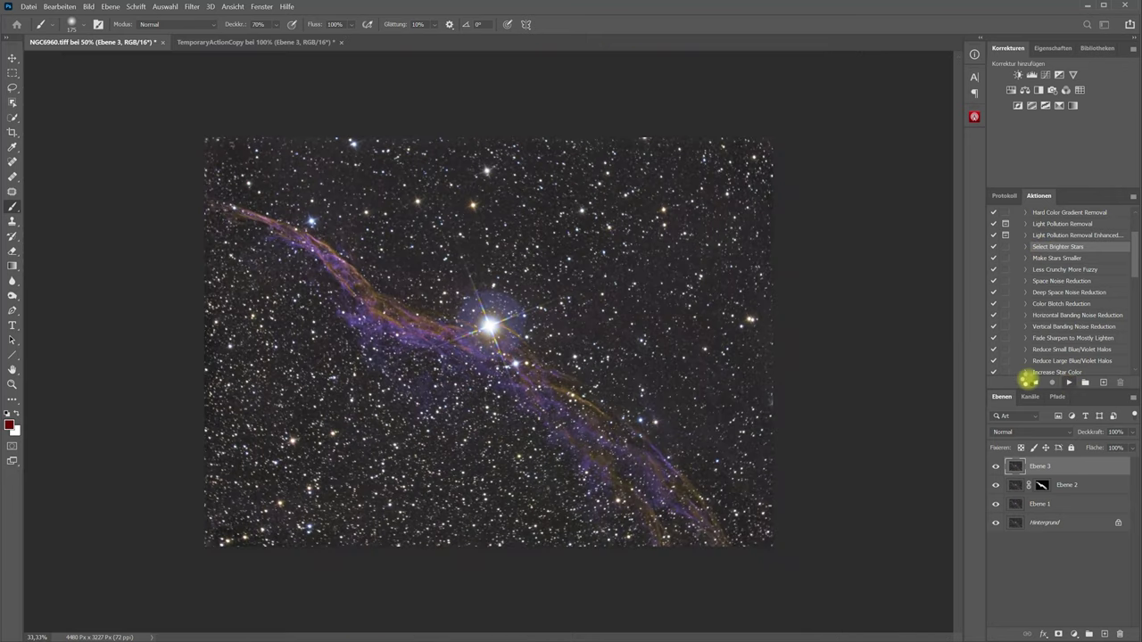
pyautogui.click(11, 385)
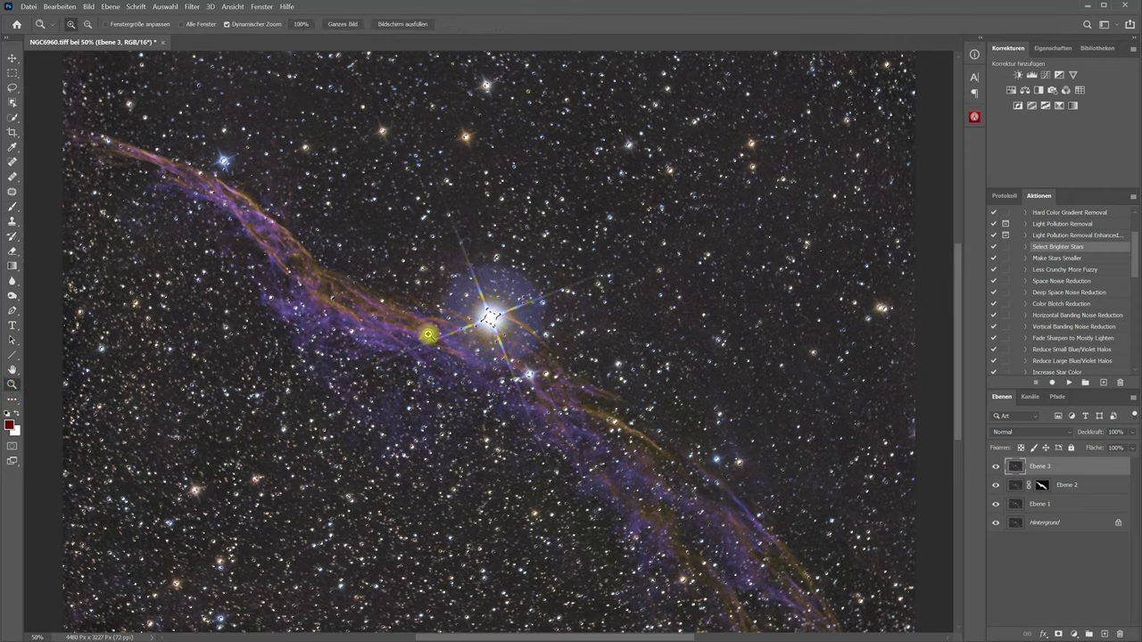
pyautogui.moveTo(619, 301); pyautogui.dragTo(674, 298)
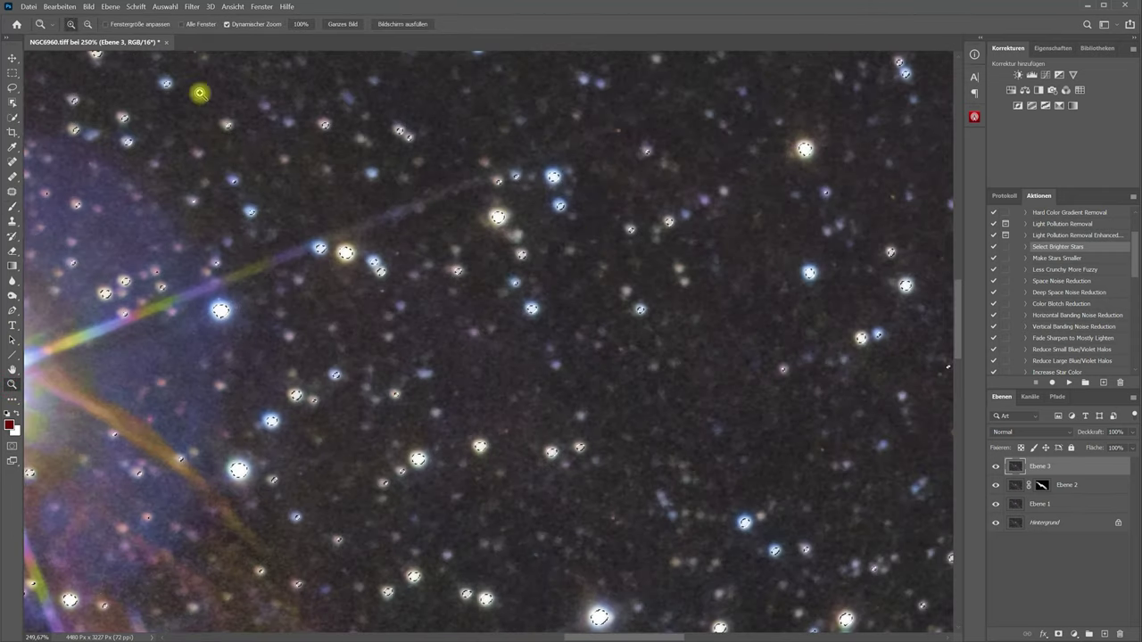
# Step: Expand the star selection by 4 pixels, then by 1 more pixel
pyautogui.click(164, 7)
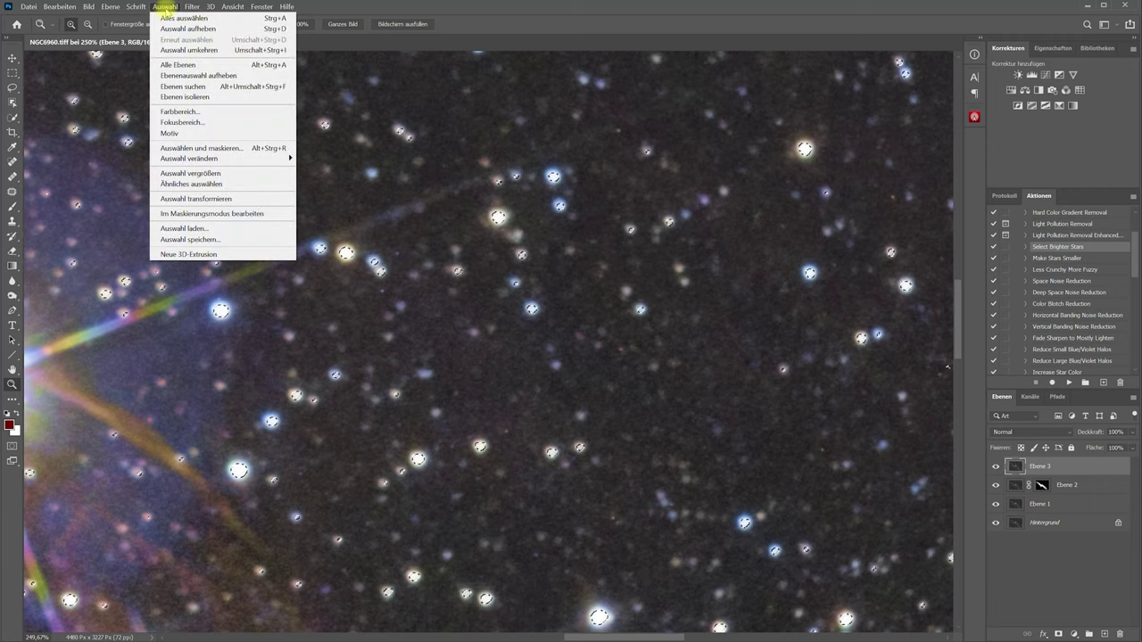
pyautogui.moveTo(189, 158)
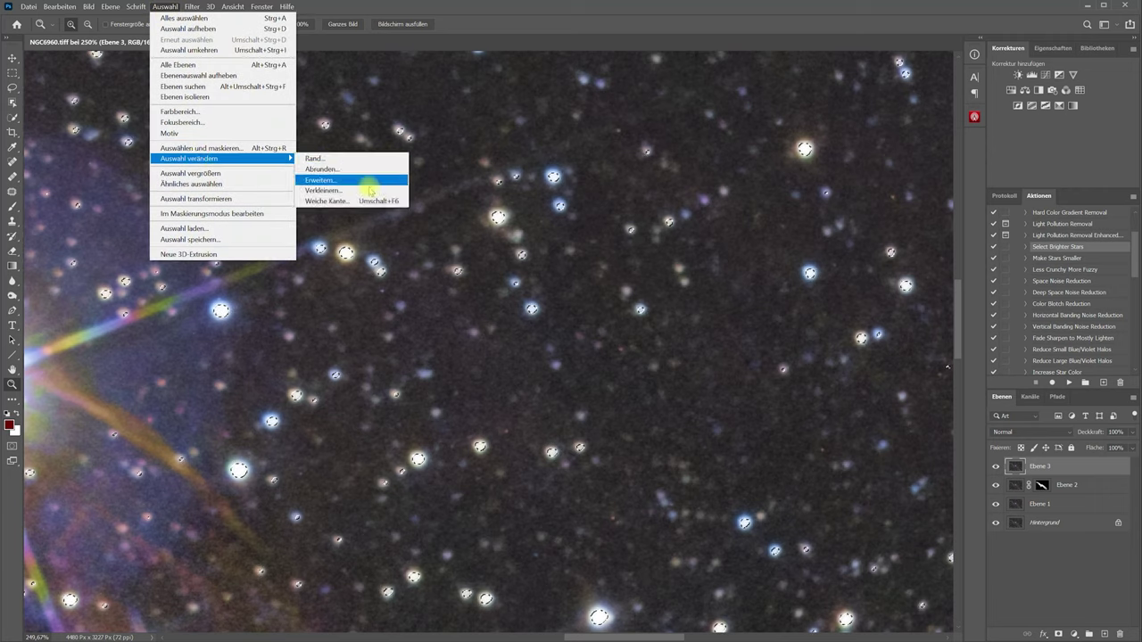
pyautogui.click(362, 180)
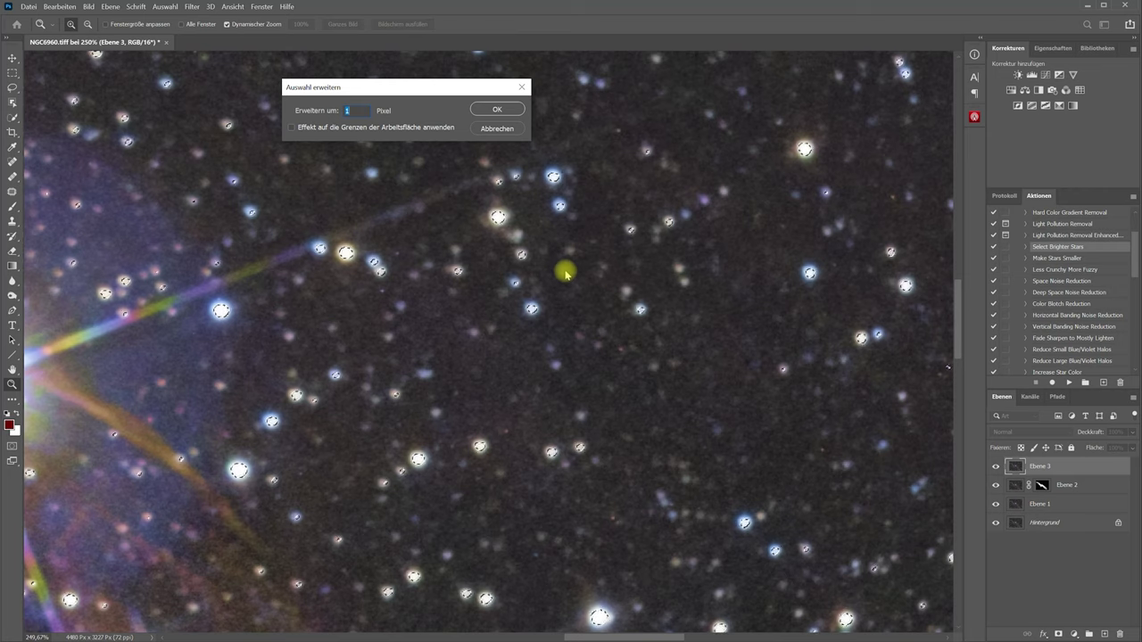
pyautogui.click(505, 109)
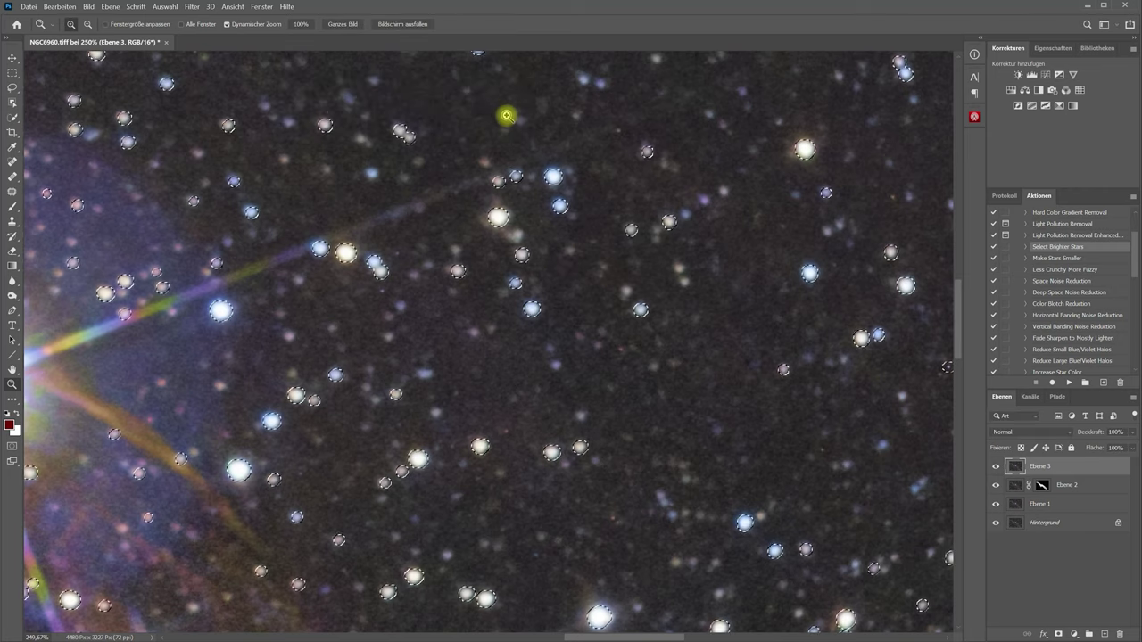
pyautogui.click(163, 7)
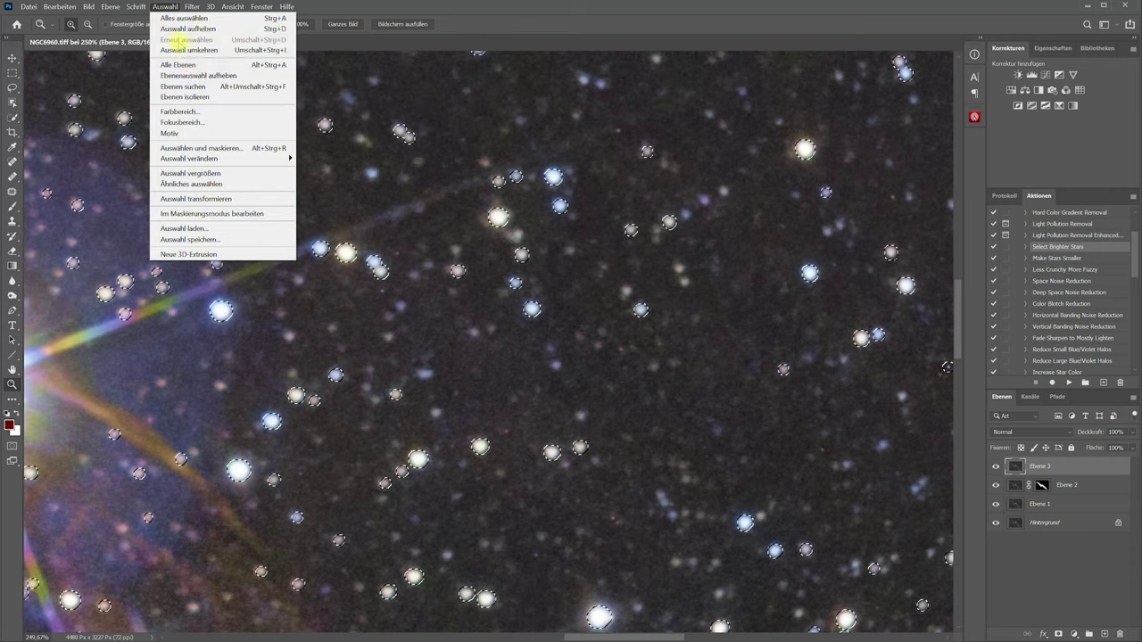
pyautogui.moveTo(189, 158)
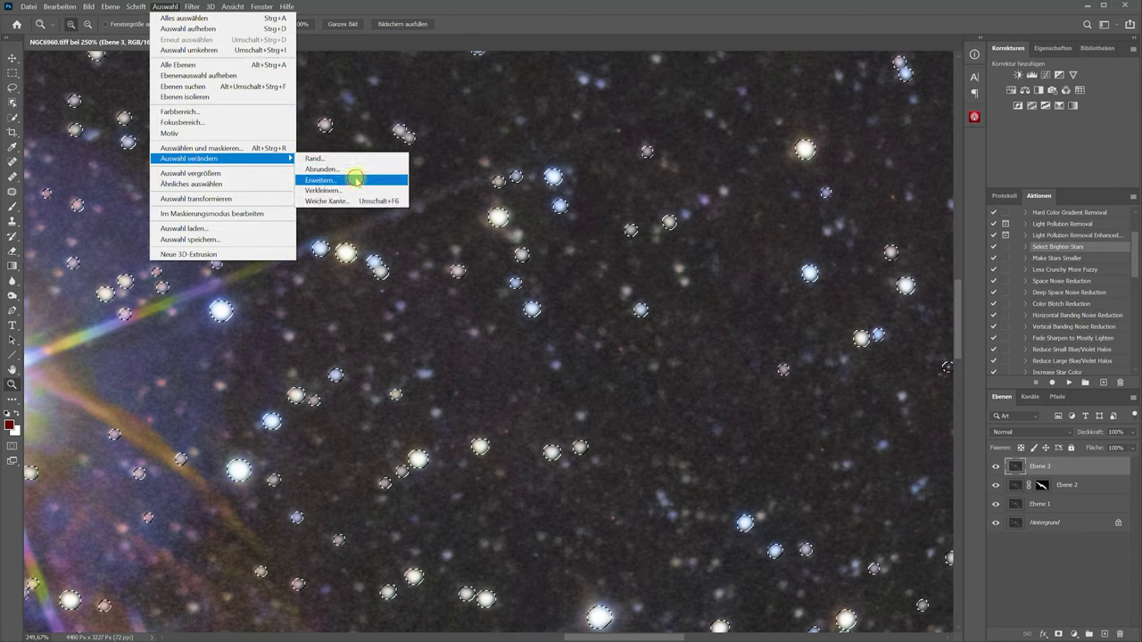
pyautogui.click(355, 180)
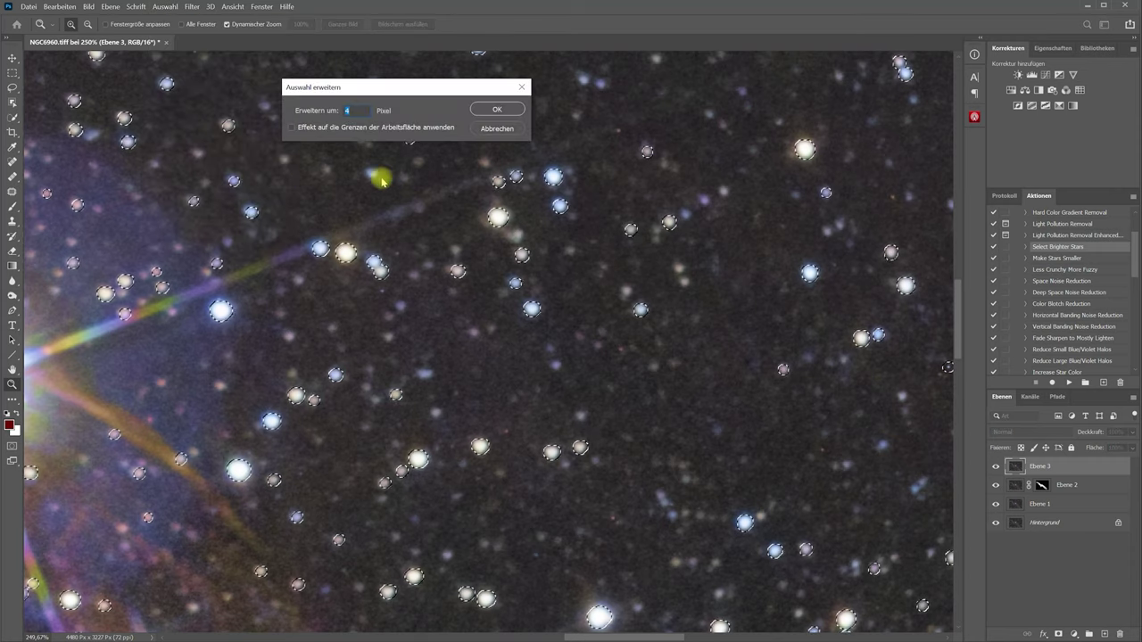
pyautogui.click(496, 109)
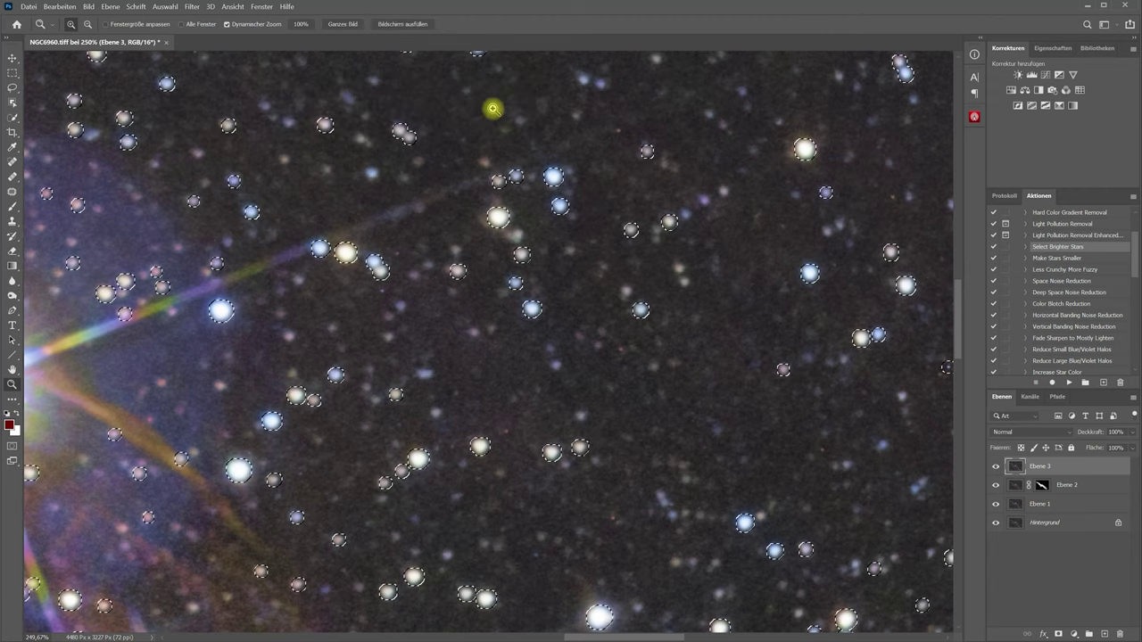
# Step: Feather the star selection by 2 pixels and expand it by a further 1 pixel
pyautogui.click(164, 8)
pyautogui.moveTo(189, 158)
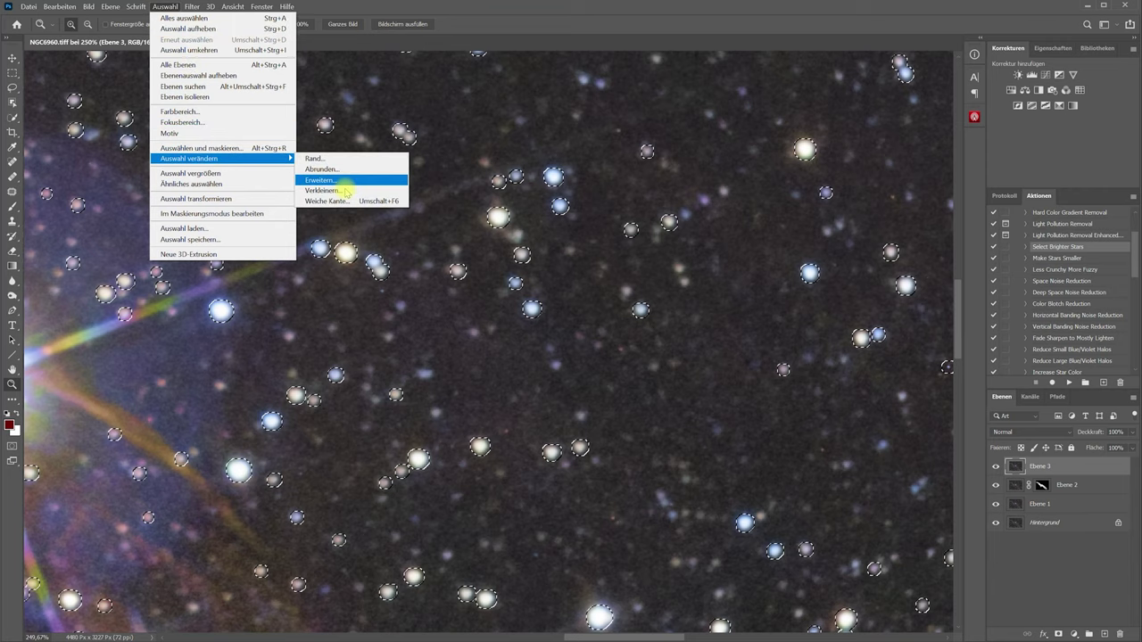
pyautogui.click(339, 199)
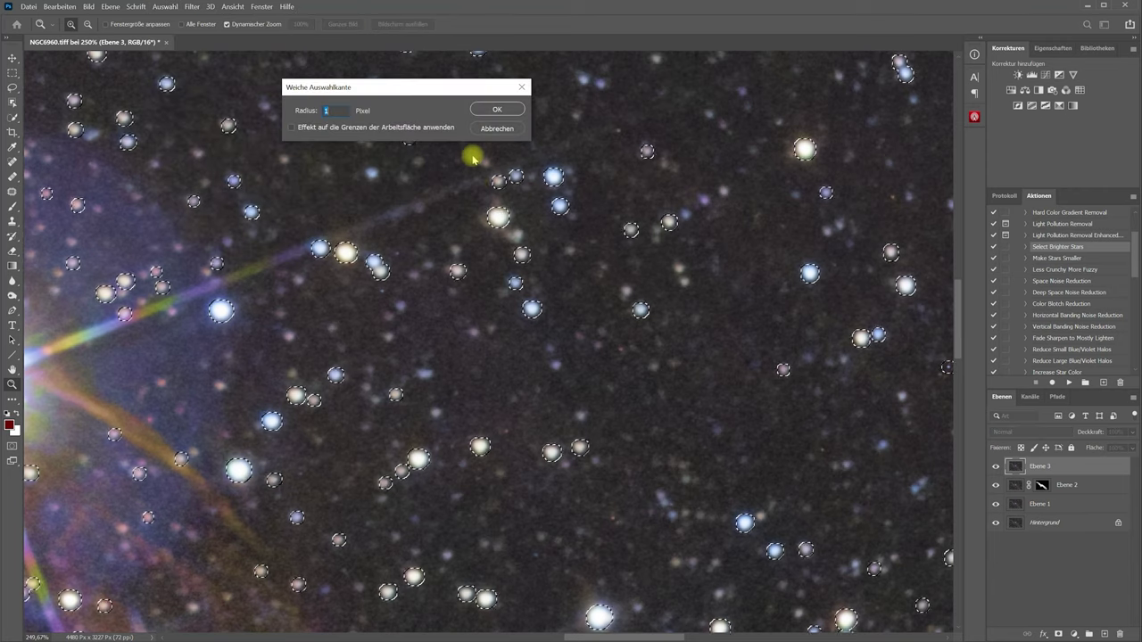
pyautogui.click(496, 108)
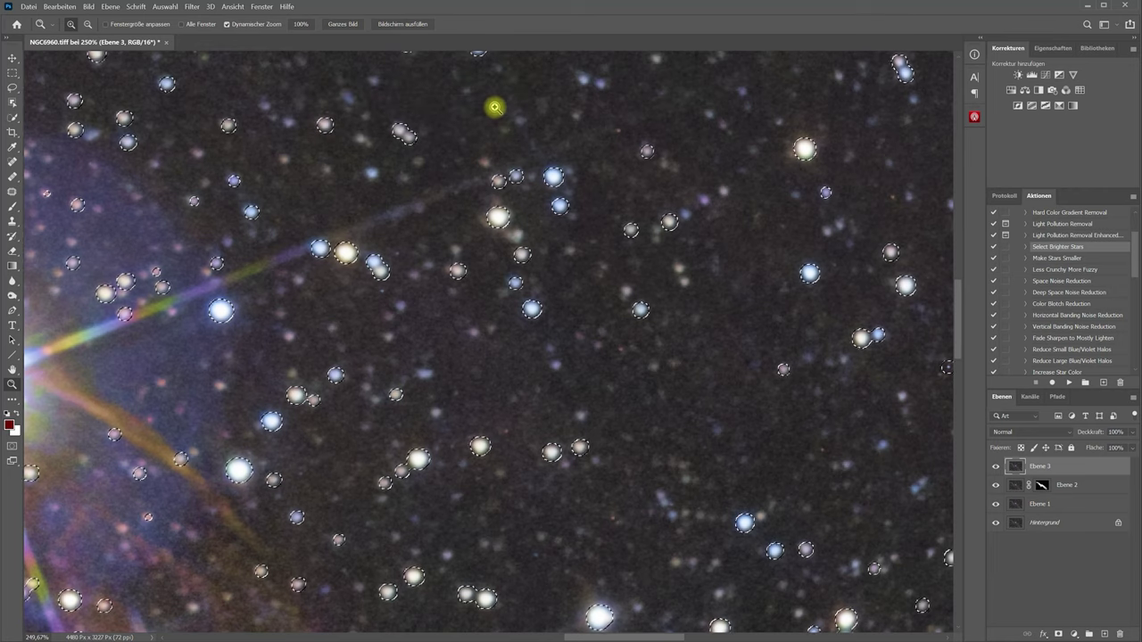
pyautogui.click(164, 8)
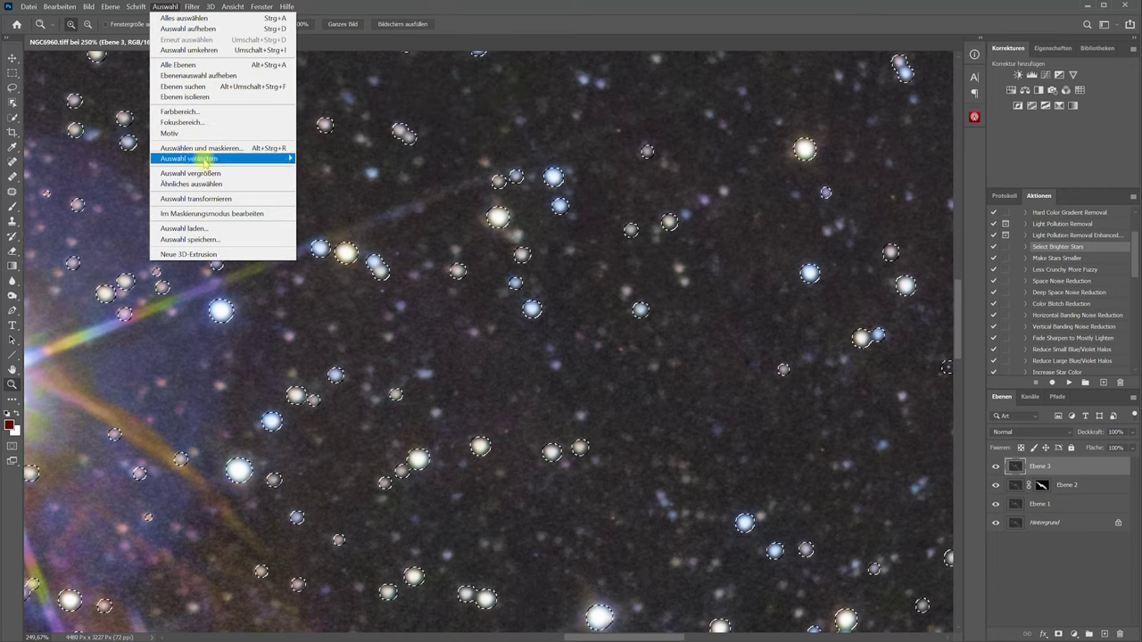
pyautogui.moveTo(189, 158)
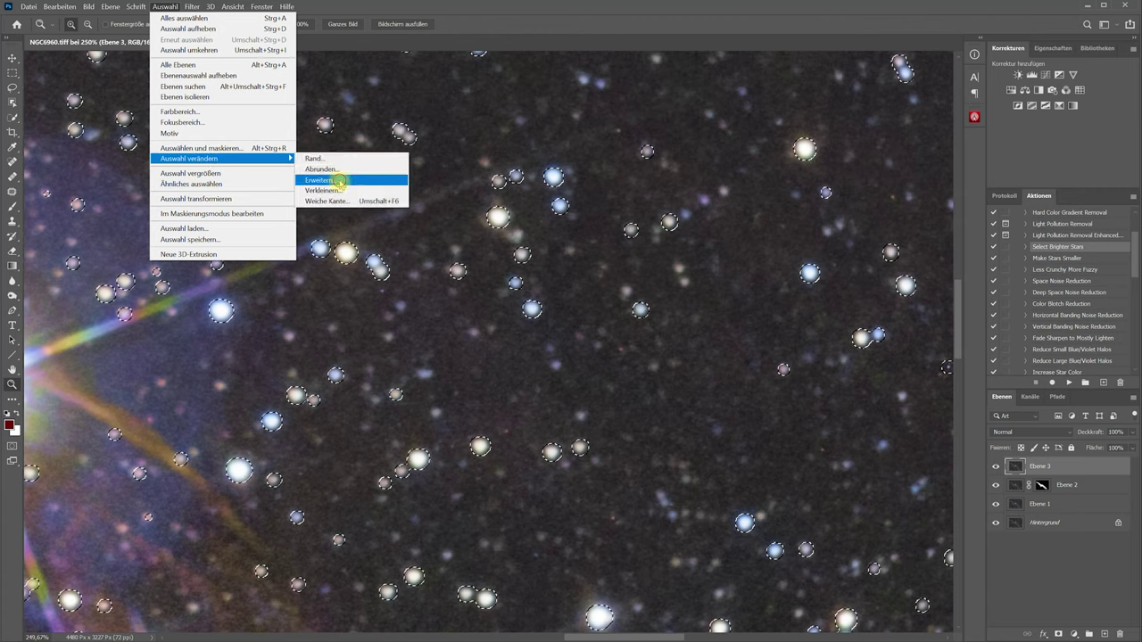
pyautogui.click(332, 179)
pyautogui.click(498, 107)
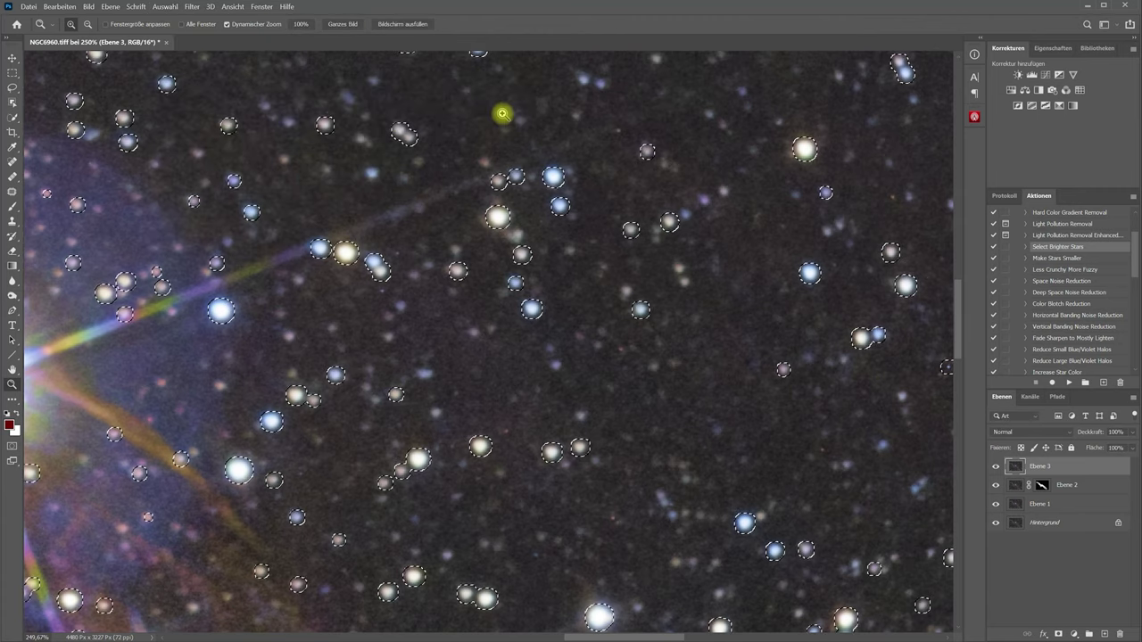
# Step: Convert Ebene 3 to a smart object and apply Dunkle Bereiche vergrößern at 1,9 pixel radius
pyautogui.rightClick(1076, 464)
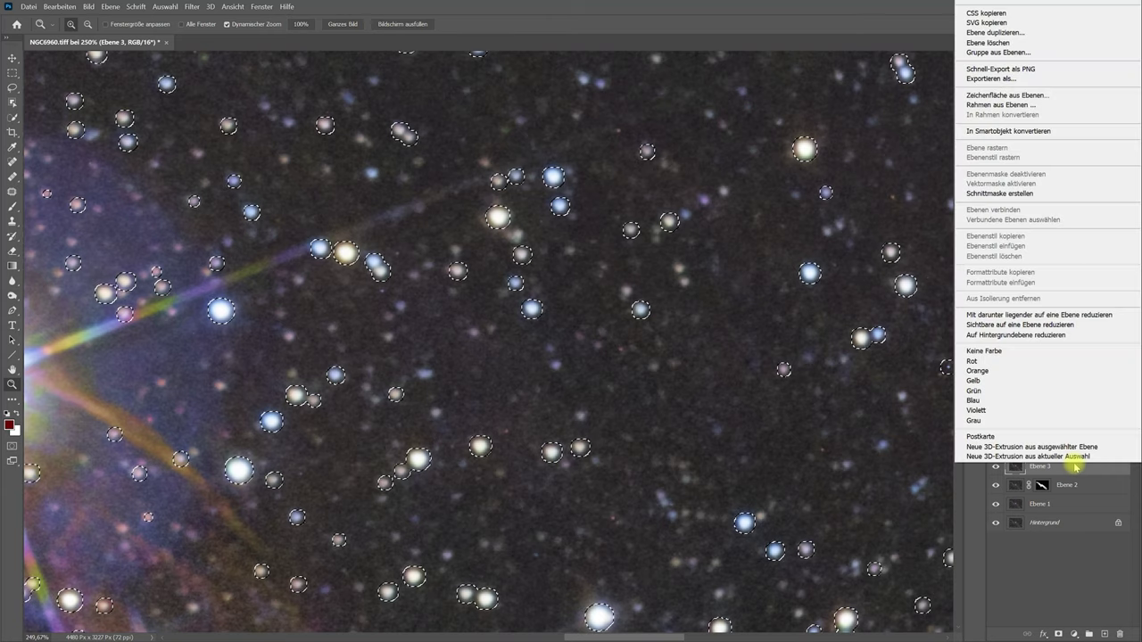
pyautogui.click(995, 131)
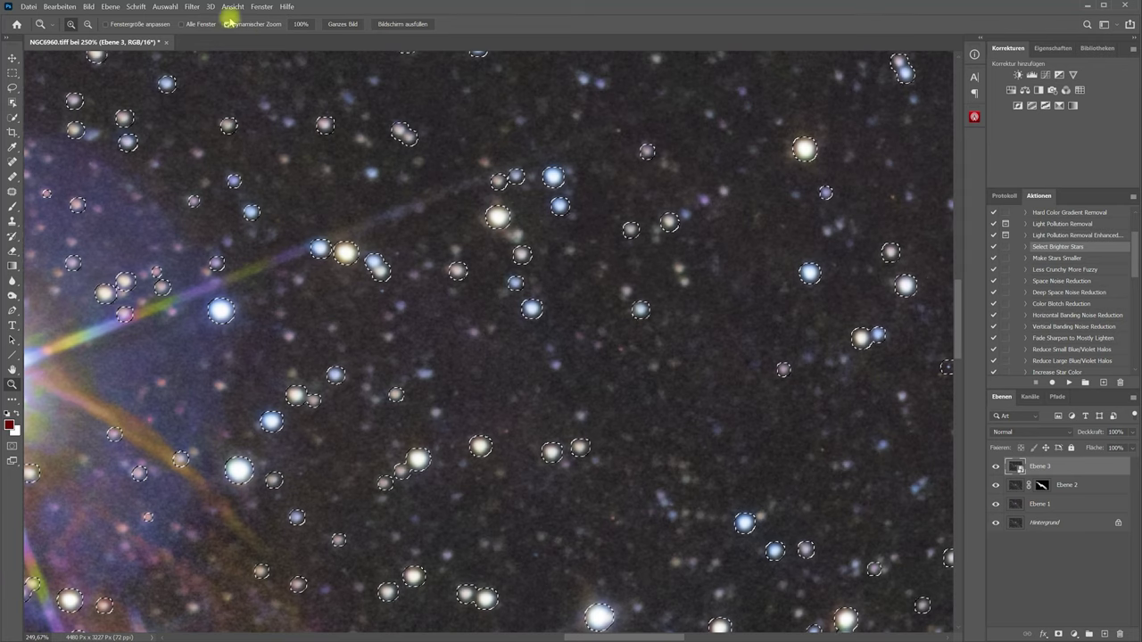
pyautogui.click(192, 6)
pyautogui.moveTo(214, 222)
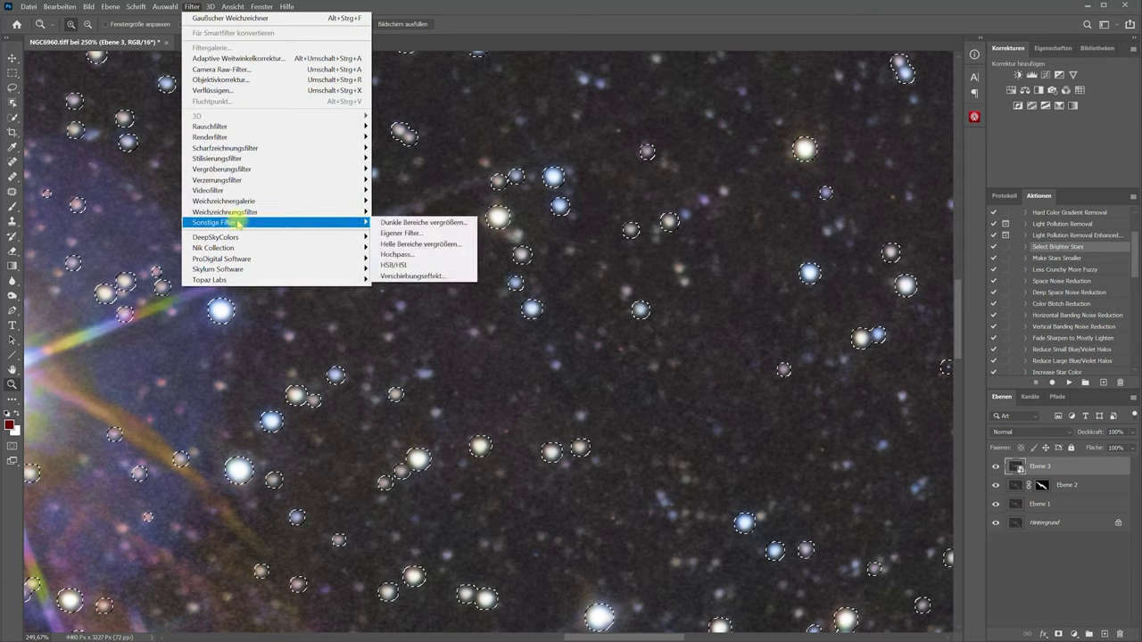
pyautogui.click(425, 222)
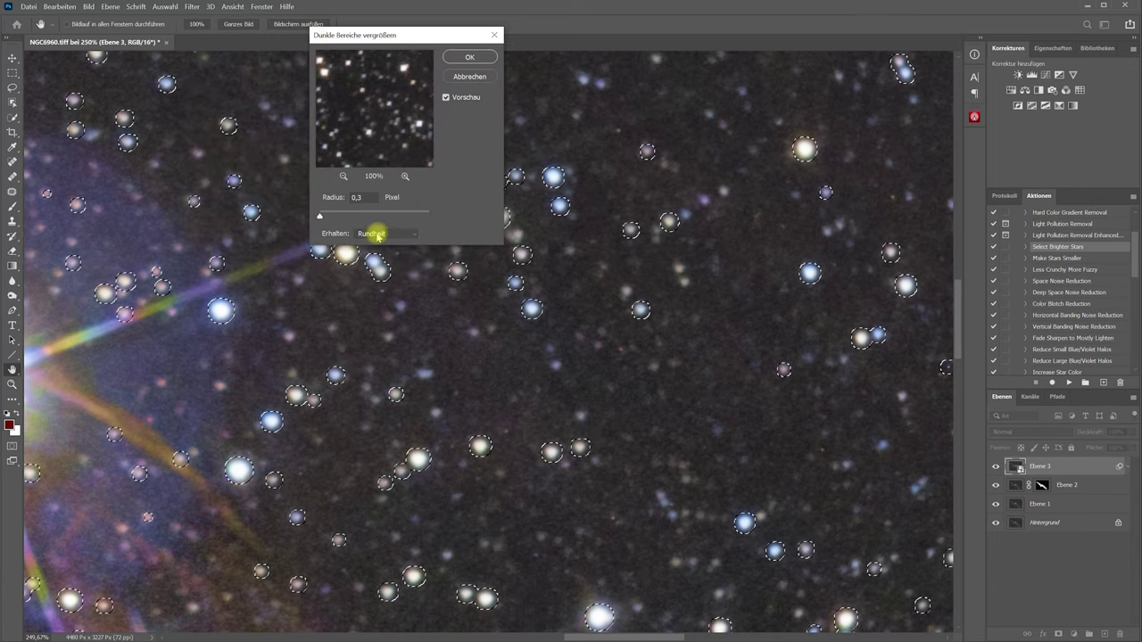
pyautogui.moveTo(320, 217); pyautogui.dragTo(332, 217)
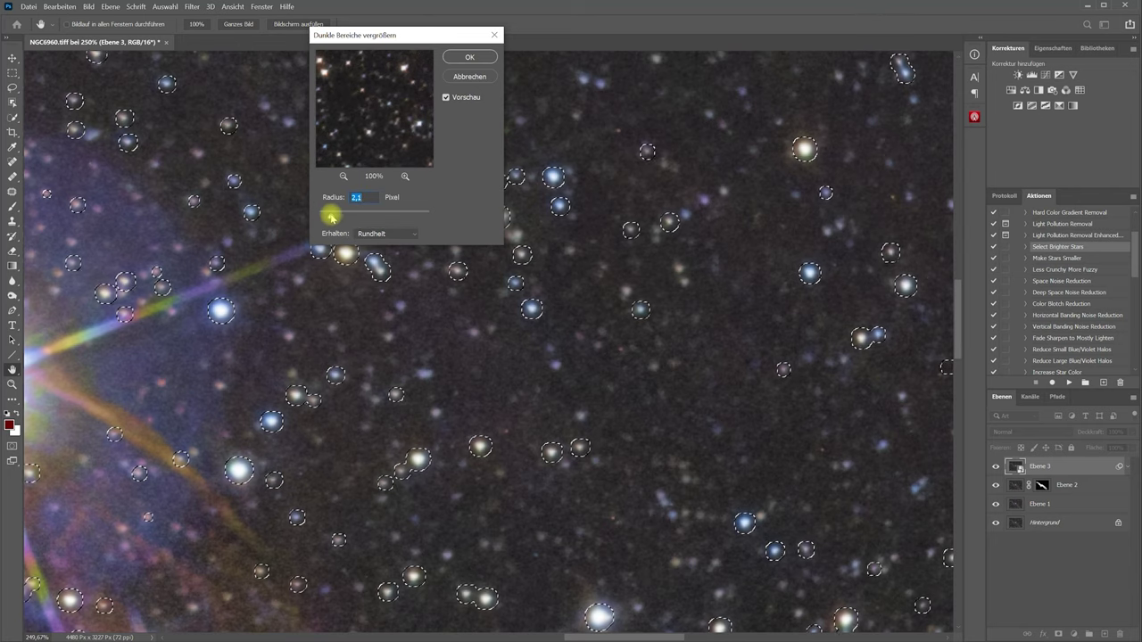
pyautogui.click(470, 56)
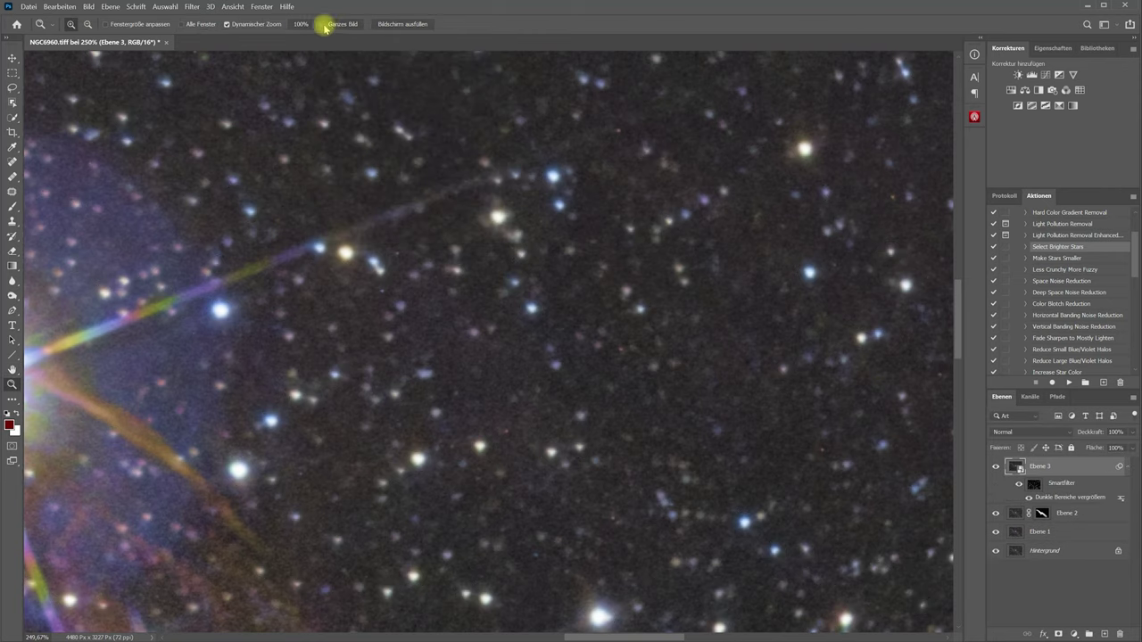
# Step: Hide and show Ebene 3 to compare, then zoom into the bright central star
pyautogui.click(330, 24)
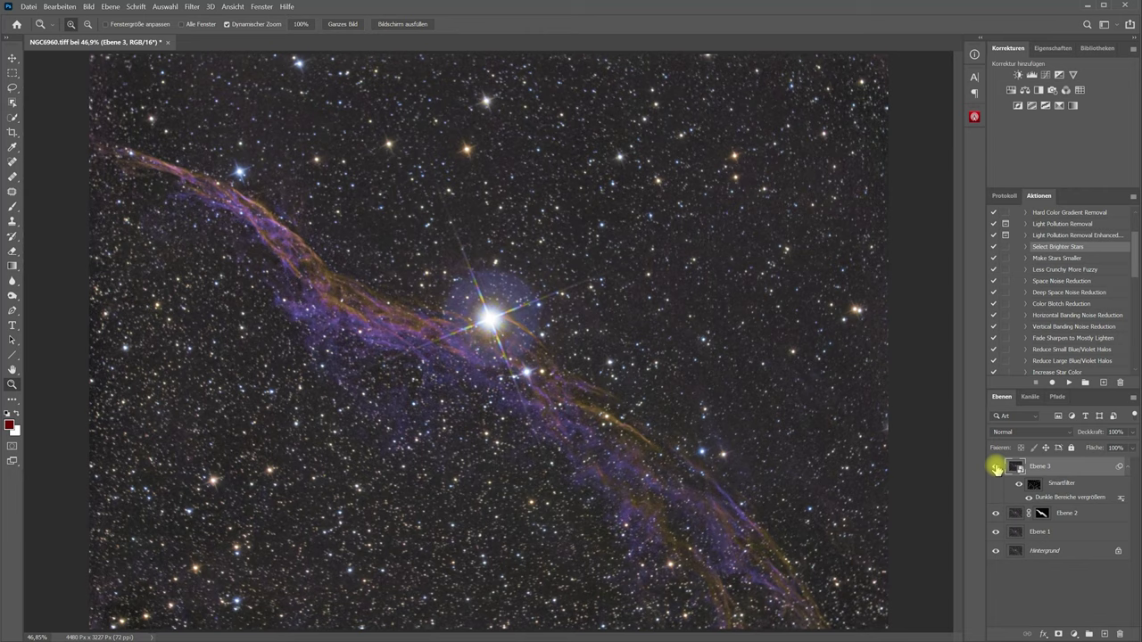
pyautogui.click(997, 465)
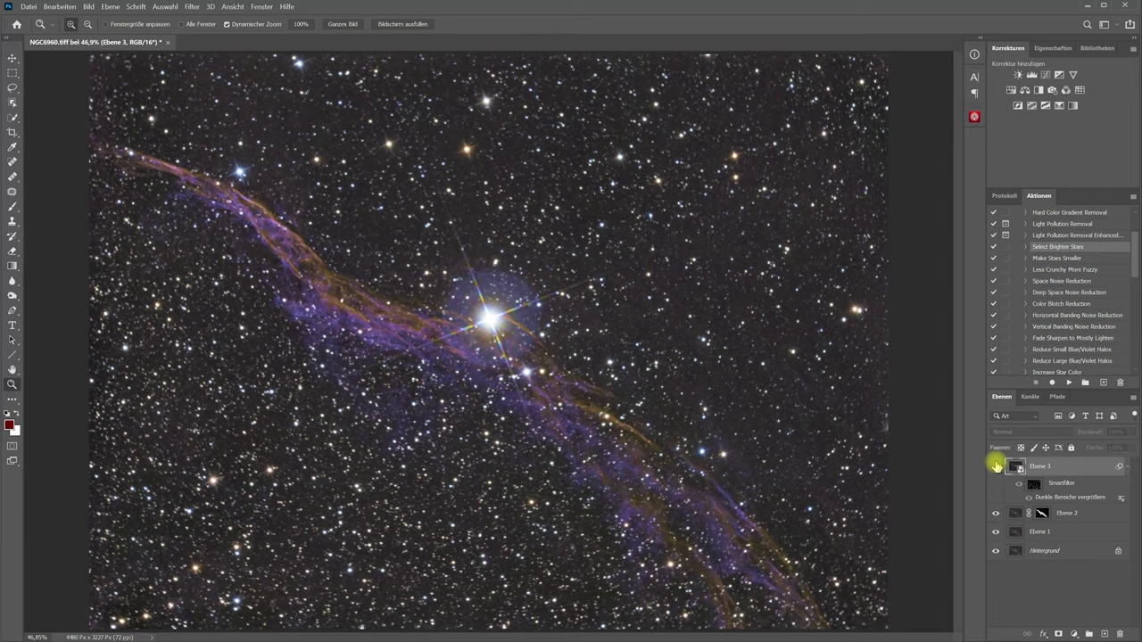
pyautogui.click(997, 465)
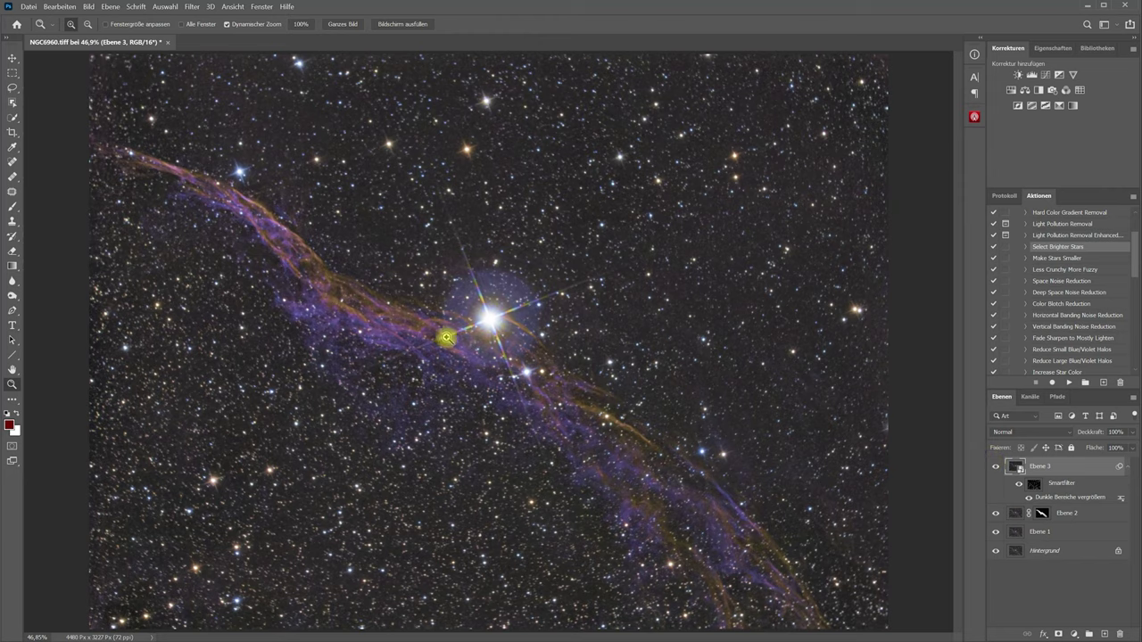
pyautogui.click(455, 337)
pyautogui.moveTo(455, 337); pyautogui.dragTo(455, 337)
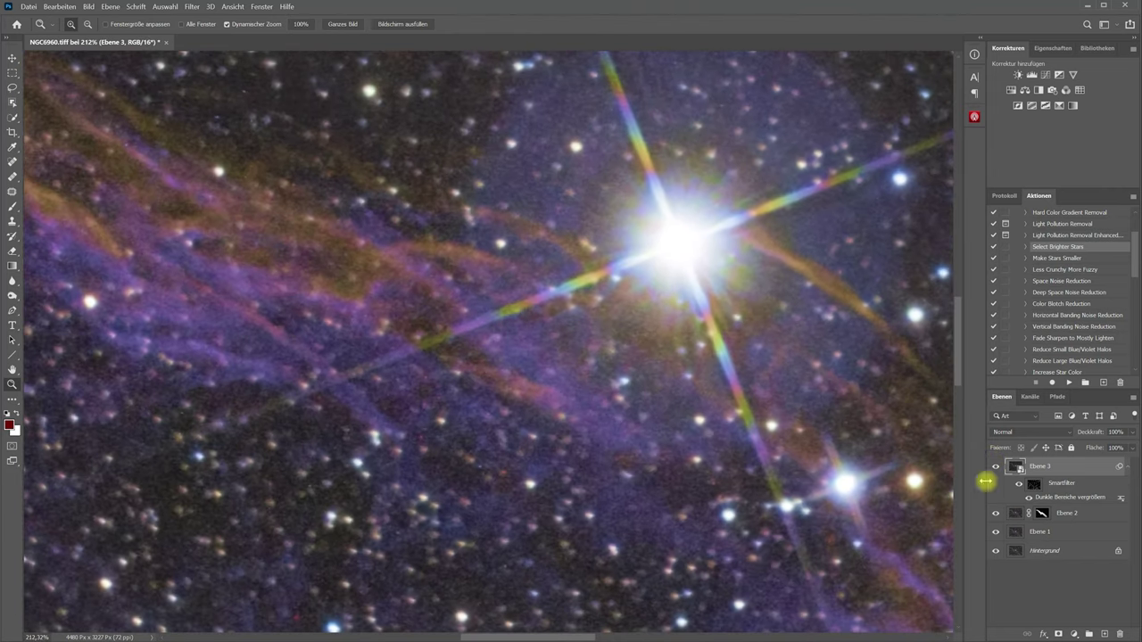
# Step: Lower the smart filter radius to about 1,5 and merge visible layers into Ebene 4
pyautogui.doubleClick(1060, 498)
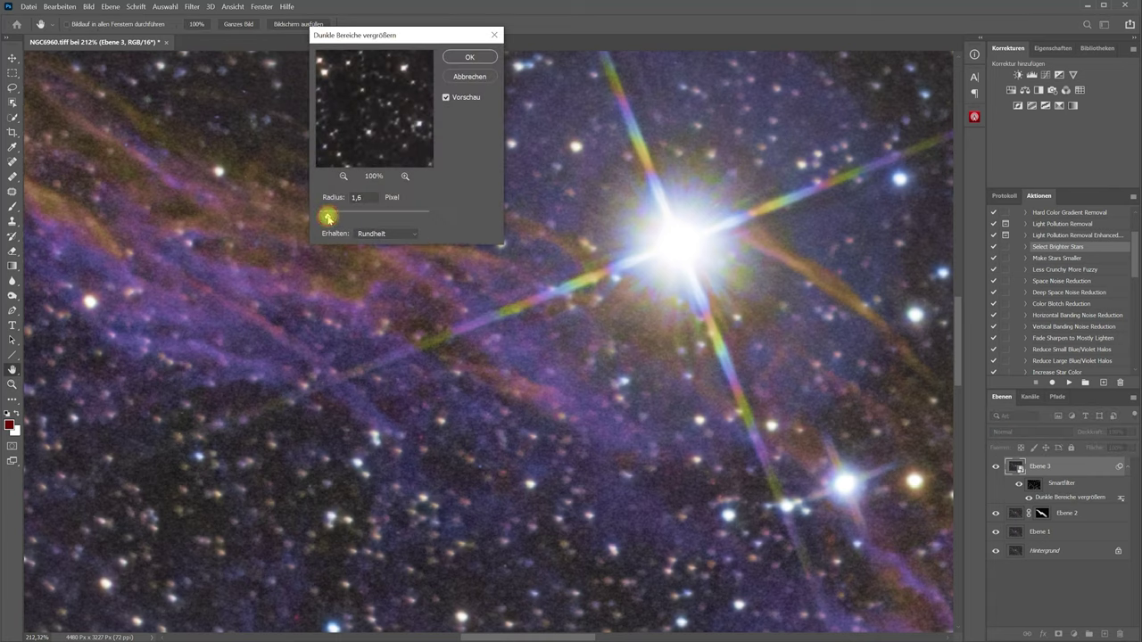
pyautogui.moveTo(328, 218); pyautogui.dragTo(328, 217)
pyautogui.click(459, 58)
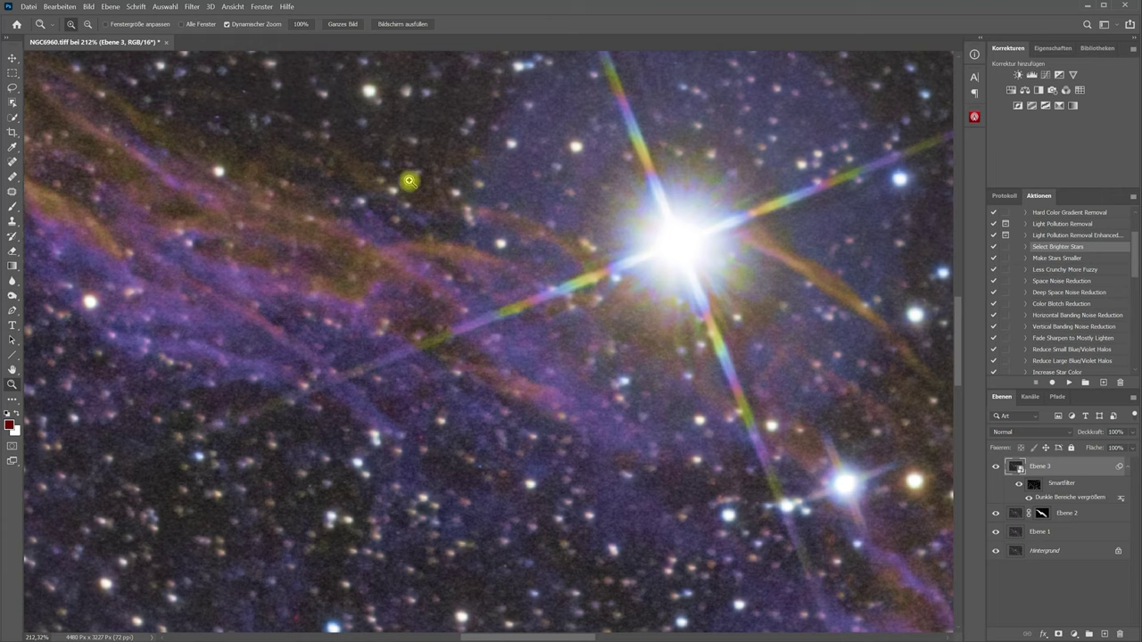
pyautogui.click(343, 26)
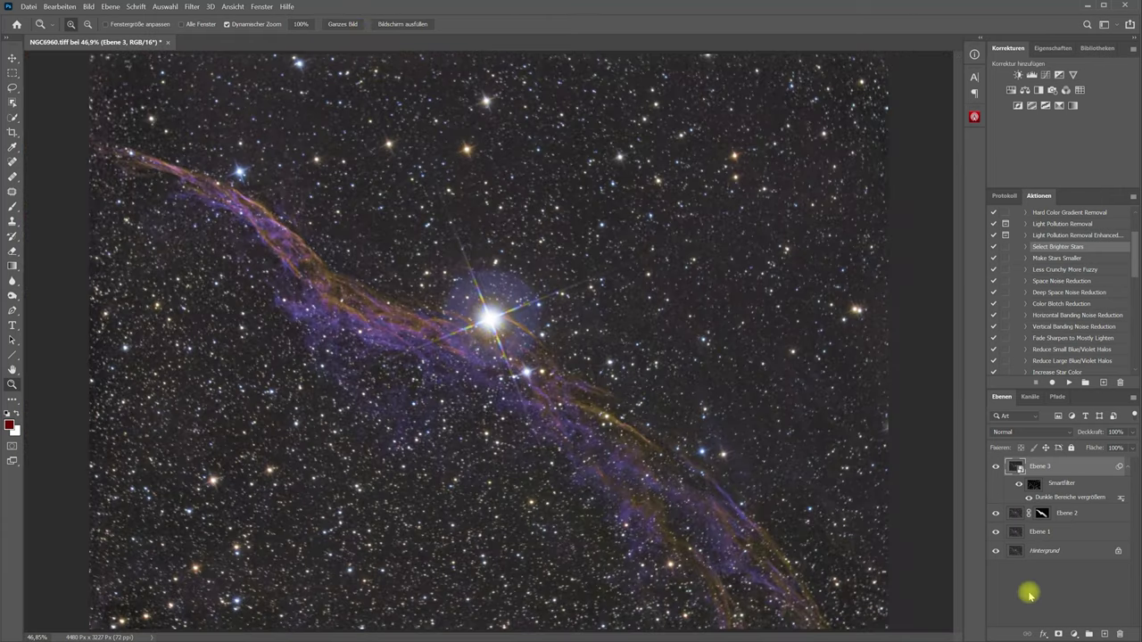
pyautogui.hotkey('ctrl', 'alt', 'shift', 'e')
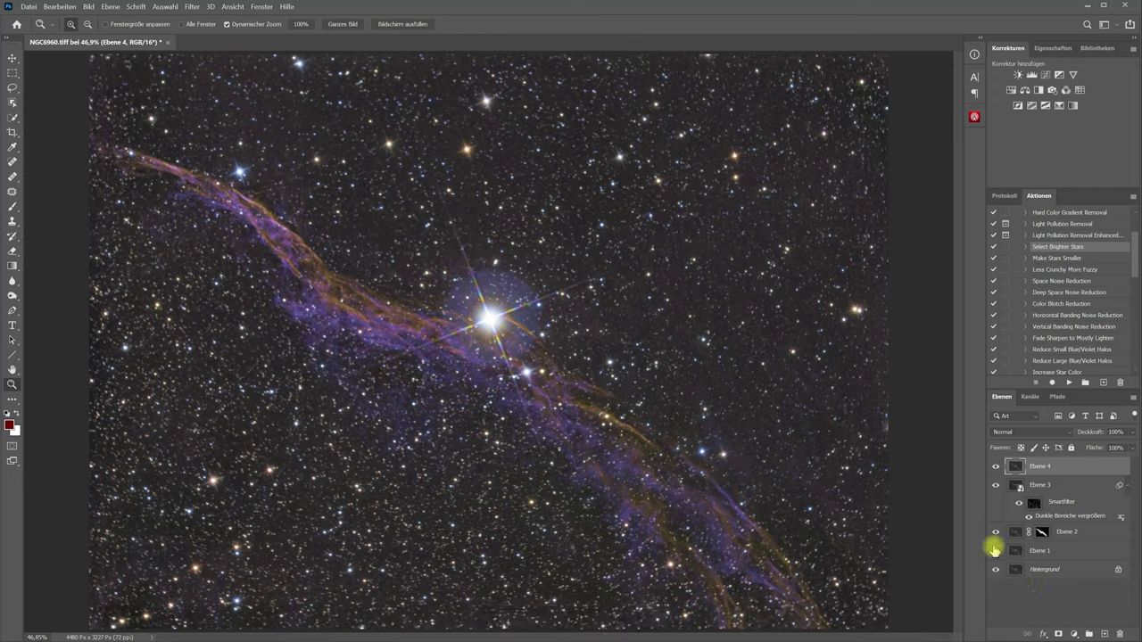
# Step: Launch AstroFlat Pro with Enhance Preview and set Smoothness to 25
pyautogui.click(191, 9)
pyautogui.moveTo(223, 258)
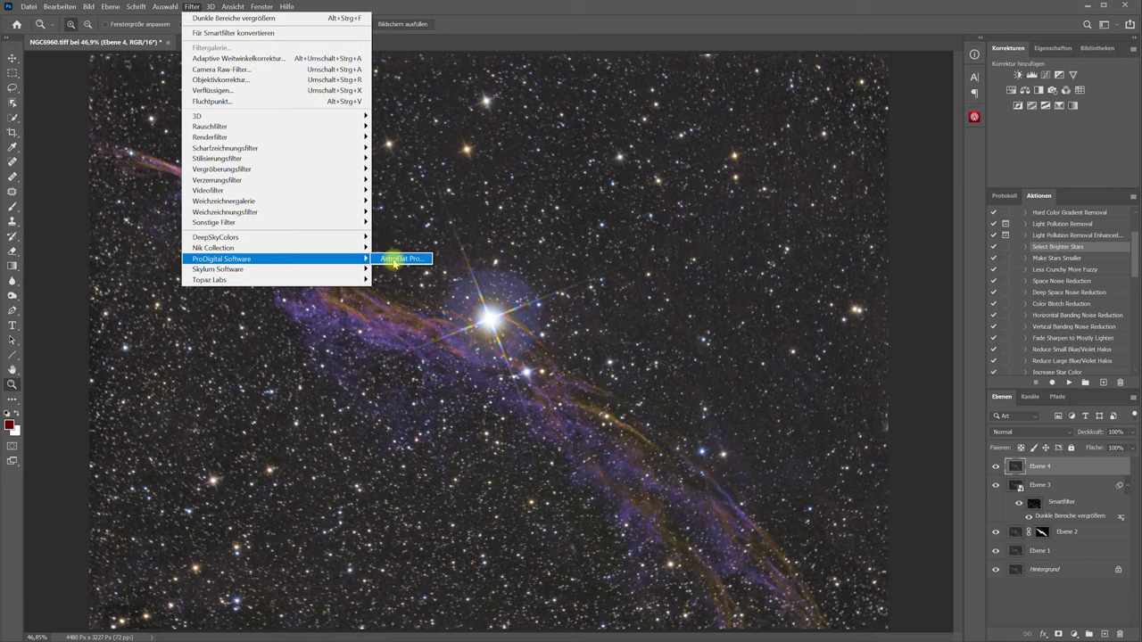
pyautogui.click(400, 259)
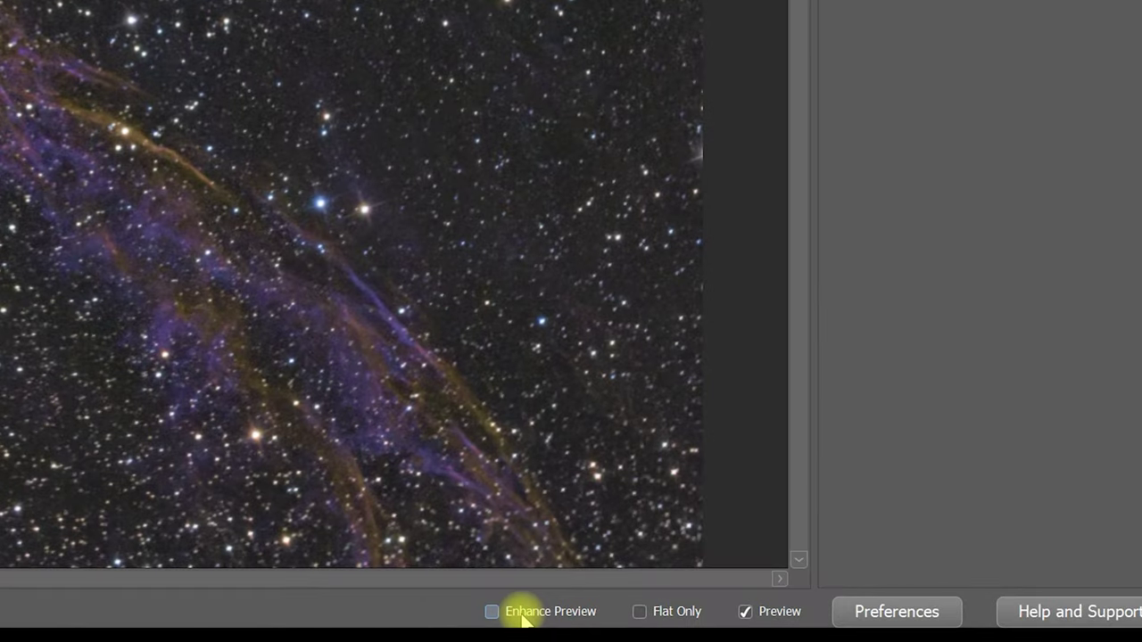
pyautogui.click(798, 634)
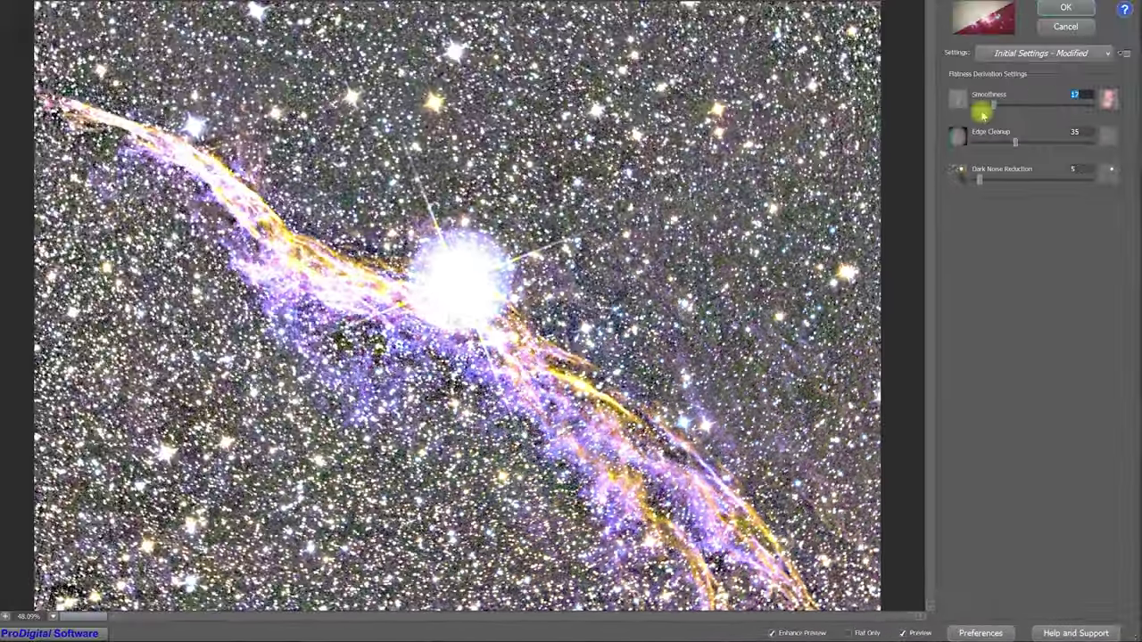
pyautogui.moveTo(985, 119)
pyautogui.mouseDown()
pyautogui.moveTo(950, 132)
pyautogui.moveTo(1049, 137)
pyautogui.moveTo(1005, 144)
pyautogui.mouseUp()
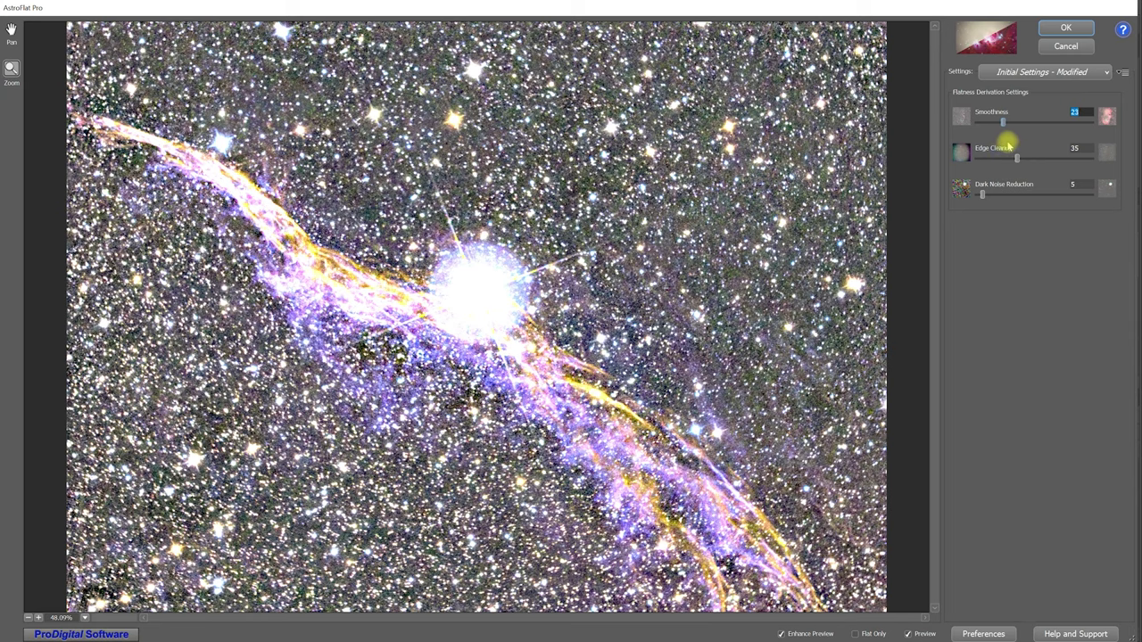
pyautogui.moveTo(1007, 143)
pyautogui.mouseDown()
pyautogui.moveTo(973, 147)
pyautogui.moveTo(1005, 135)
pyautogui.mouseUp()
# Step: Set Edge Cleanup to 30 with Dark Noise Reduction 12, comparing previews with and without flattening
pyautogui.moveTo(976, 158)
pyautogui.mouseDown()
pyautogui.moveTo(1037, 161)
pyautogui.moveTo(1011, 161)
pyautogui.moveTo(970, 196)
pyautogui.moveTo(999, 190)
pyautogui.moveTo(976, 193)
pyautogui.moveTo(995, 198)
pyautogui.mouseUp()
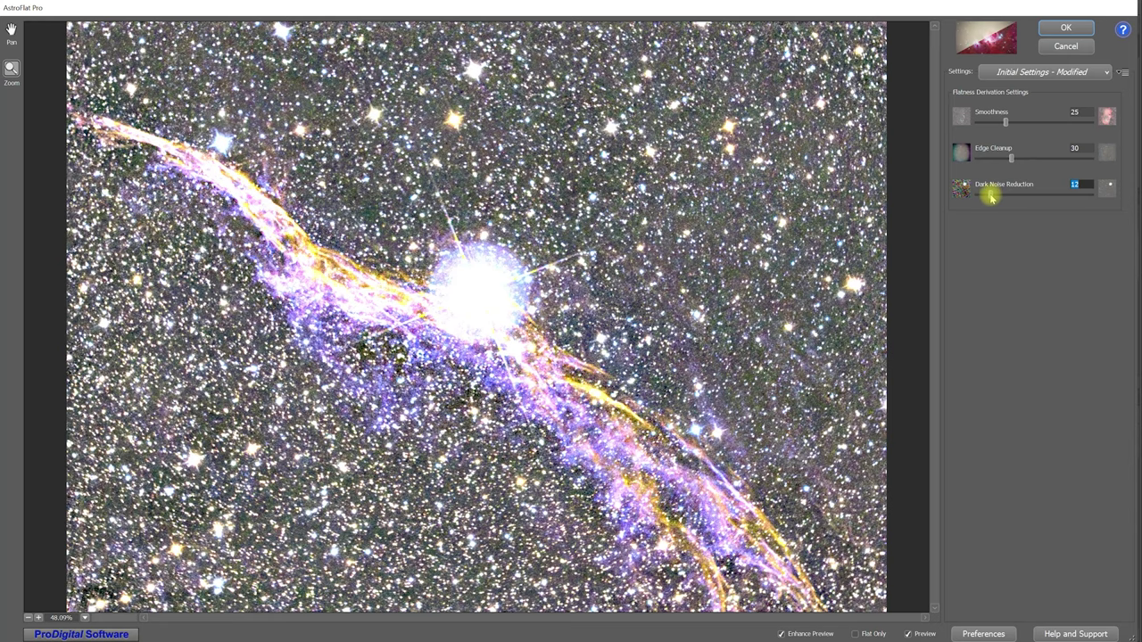
pyautogui.click(808, 633)
pyautogui.click(829, 635)
pyautogui.click(910, 635)
pyautogui.click(912, 634)
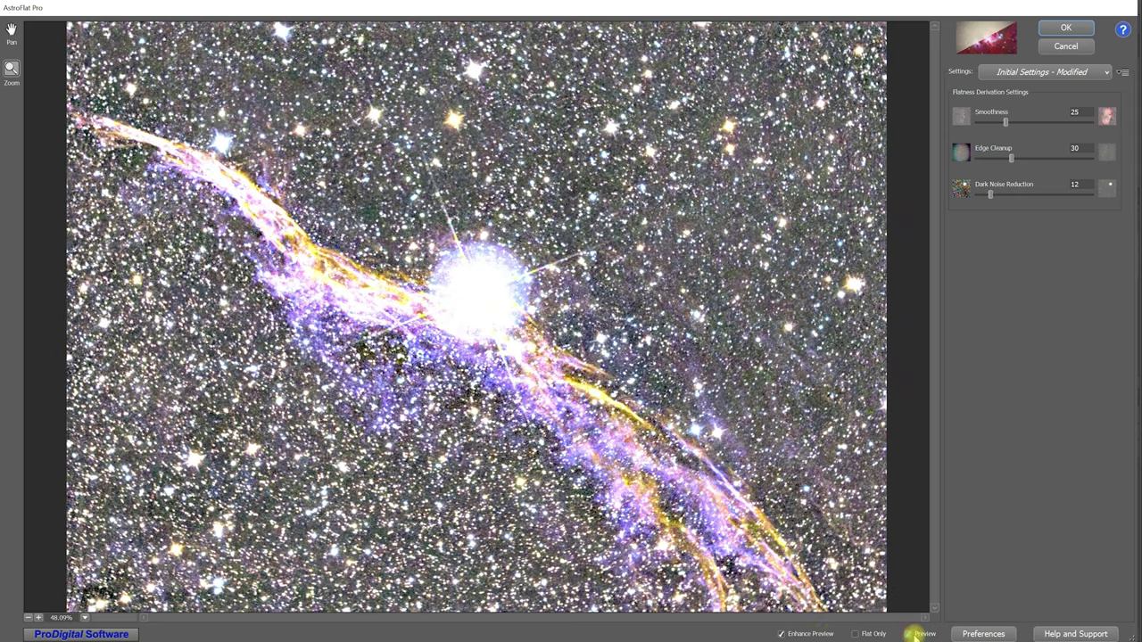
pyautogui.click(810, 634)
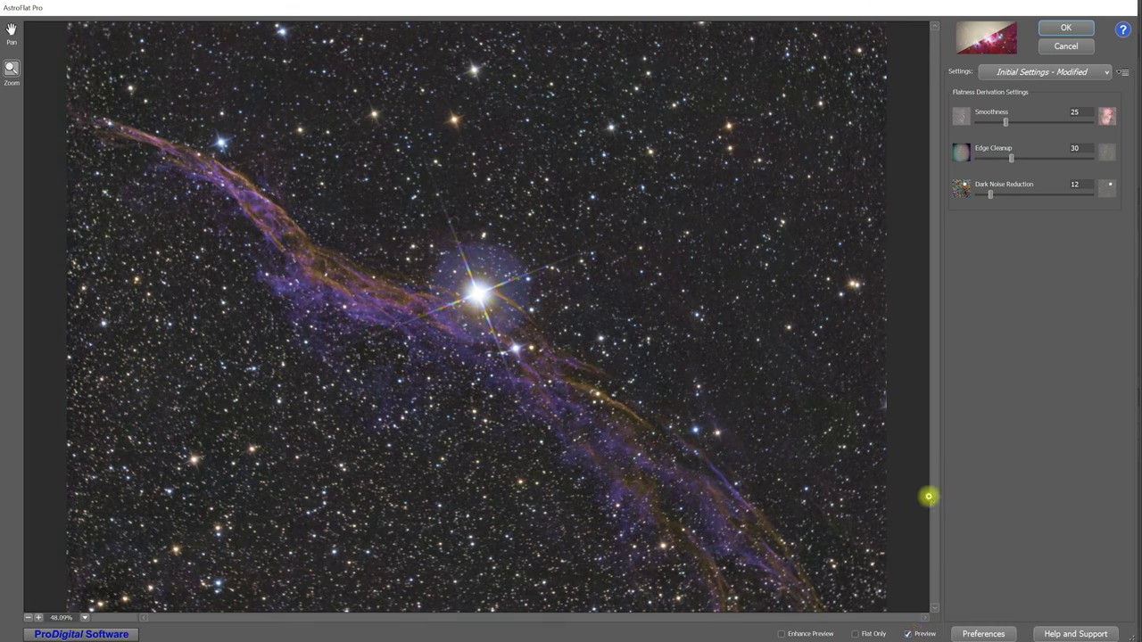
# Step: Apply the AstroFlat flattening and reduce all layers to the background
pyautogui.click(1076, 23)
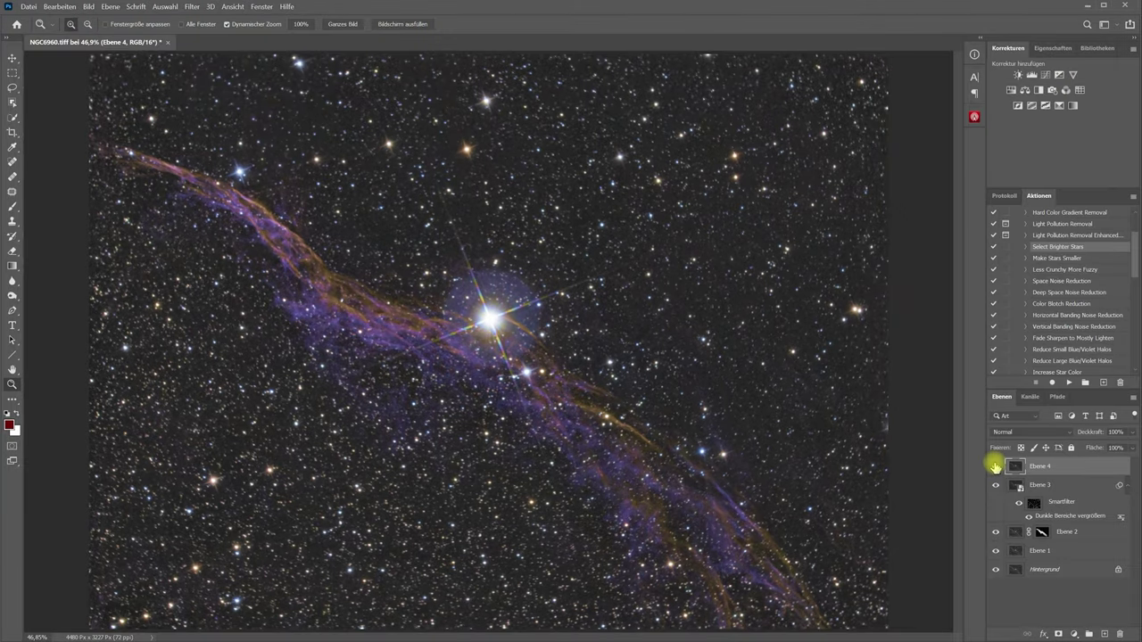
pyautogui.rightClick(1059, 572)
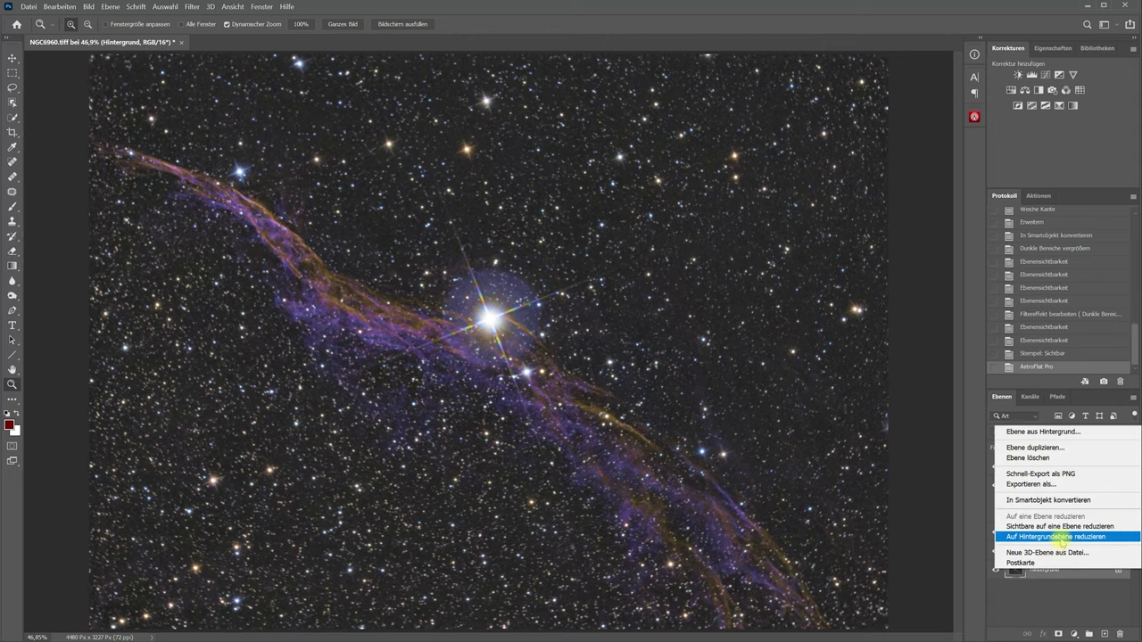
pyautogui.click(1067, 537)
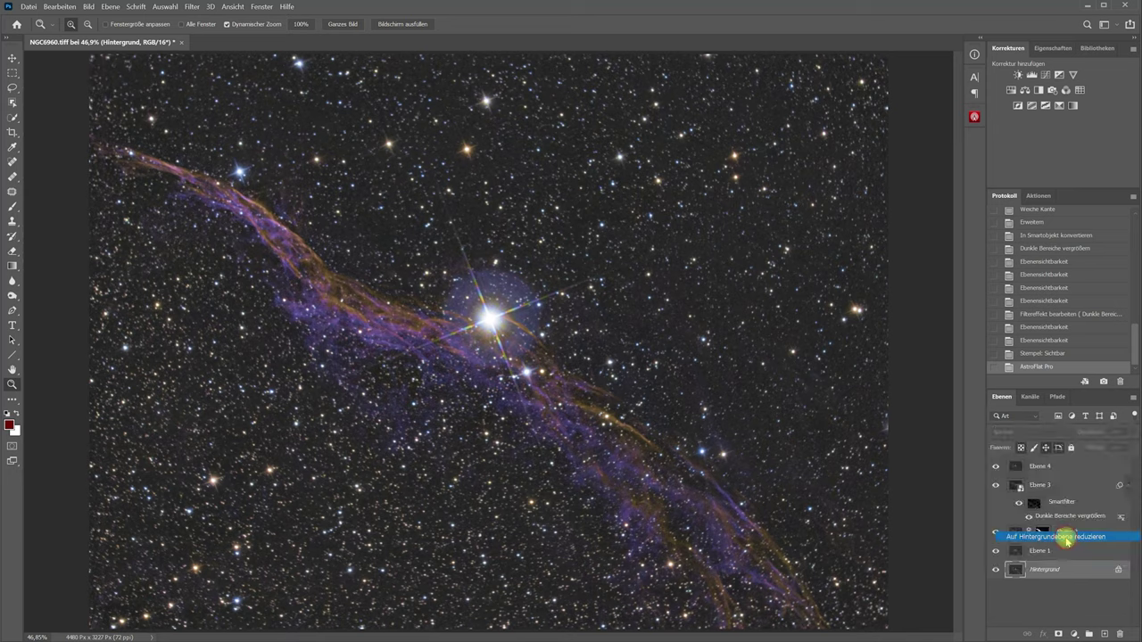
# Step: Convert the image to Lab colour and duplicate the background as Ebene 1
pyautogui.click(89, 7)
pyautogui.moveTo(125, 18)
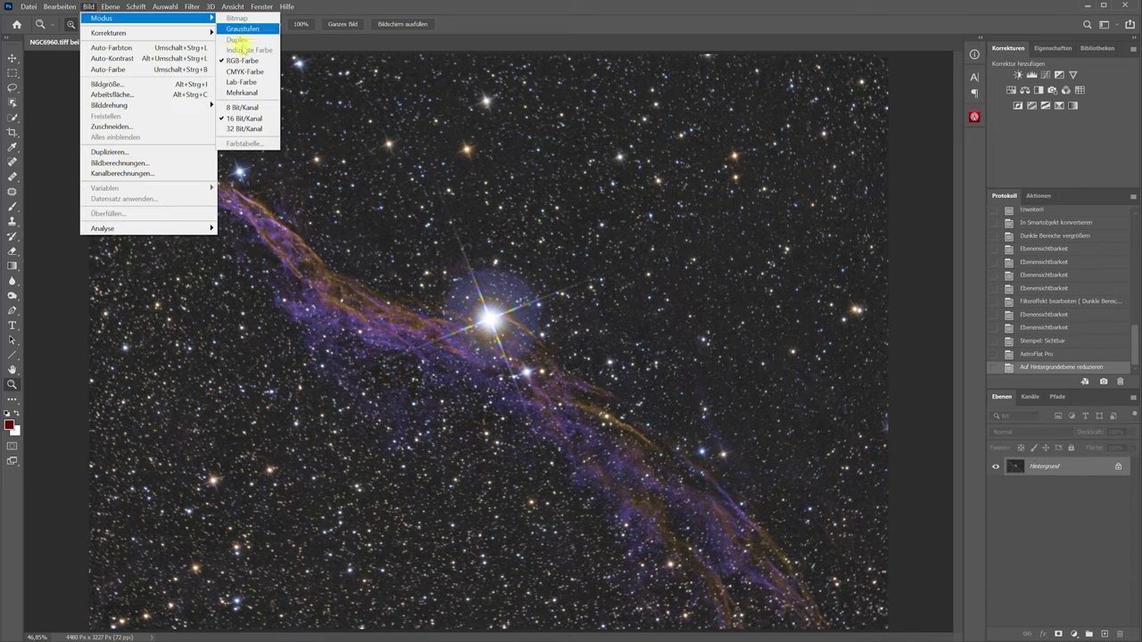
pyautogui.click(238, 82)
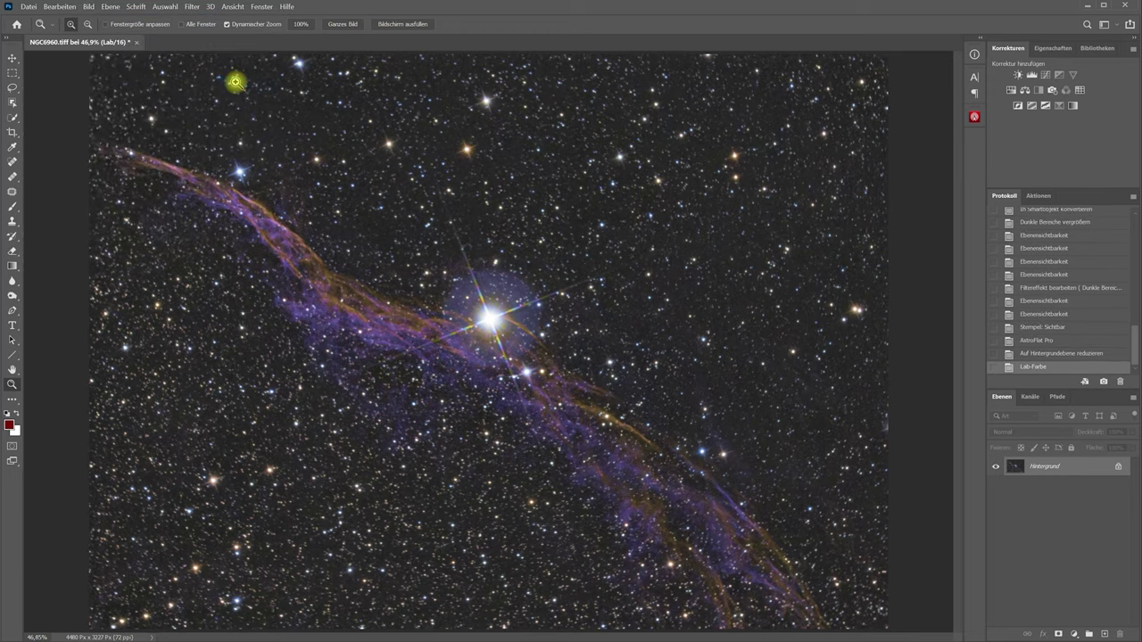
pyautogui.hotkey('ctrl', 'j')
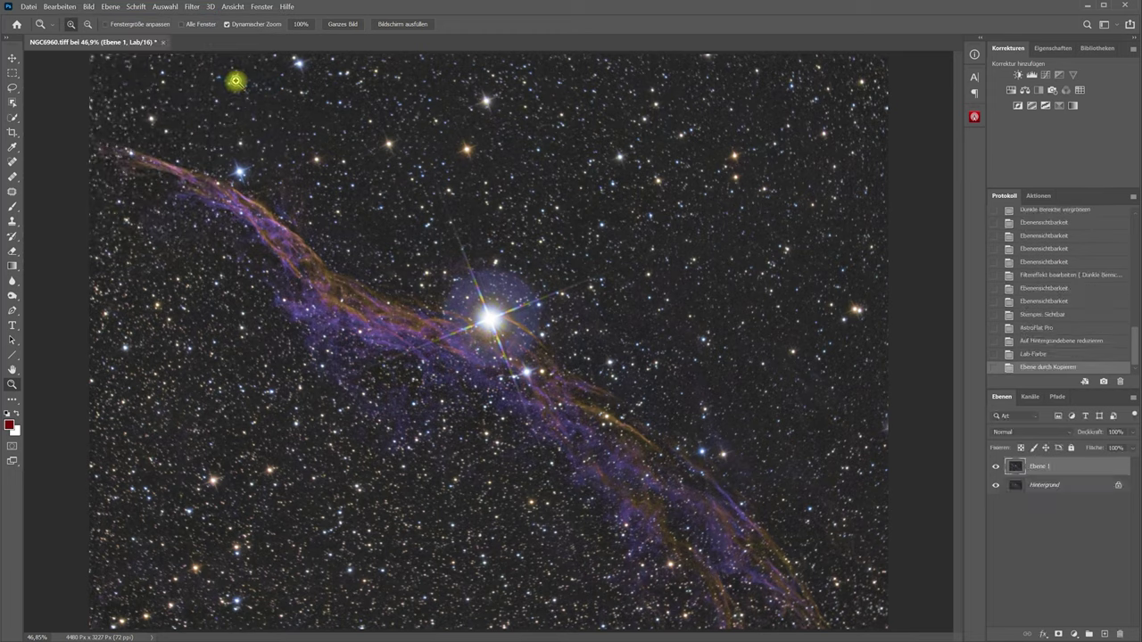
pyautogui.click(86, 6)
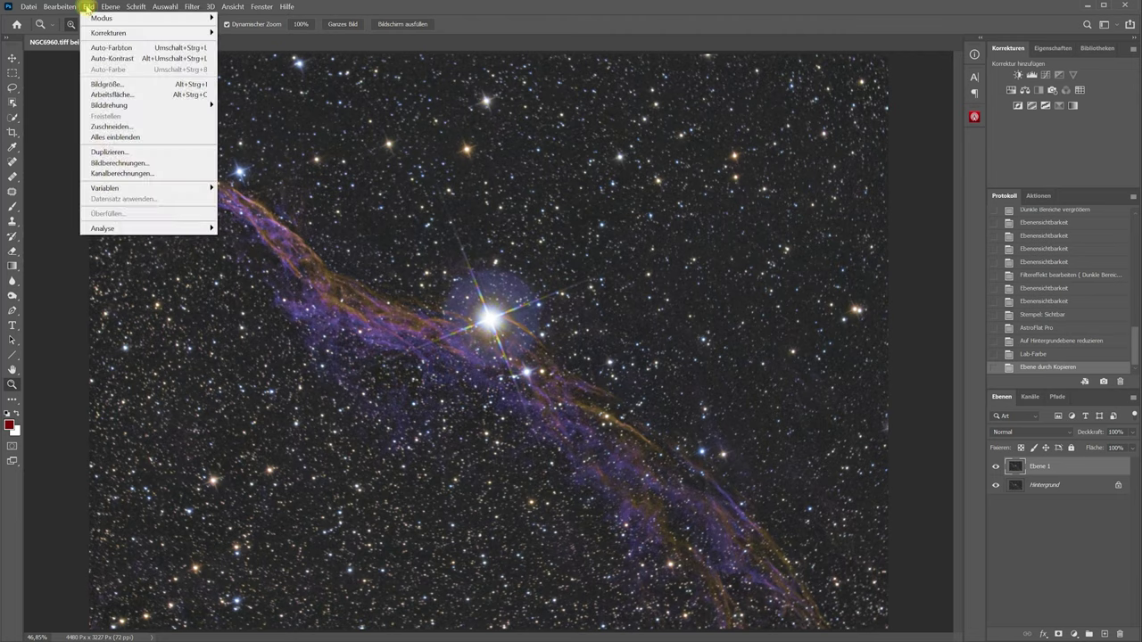
# Step: Apply Bildberechnungen to Ebene 1 with channel a, Strahlendes Licht blend and 60% opacity
pyautogui.click(103, 164)
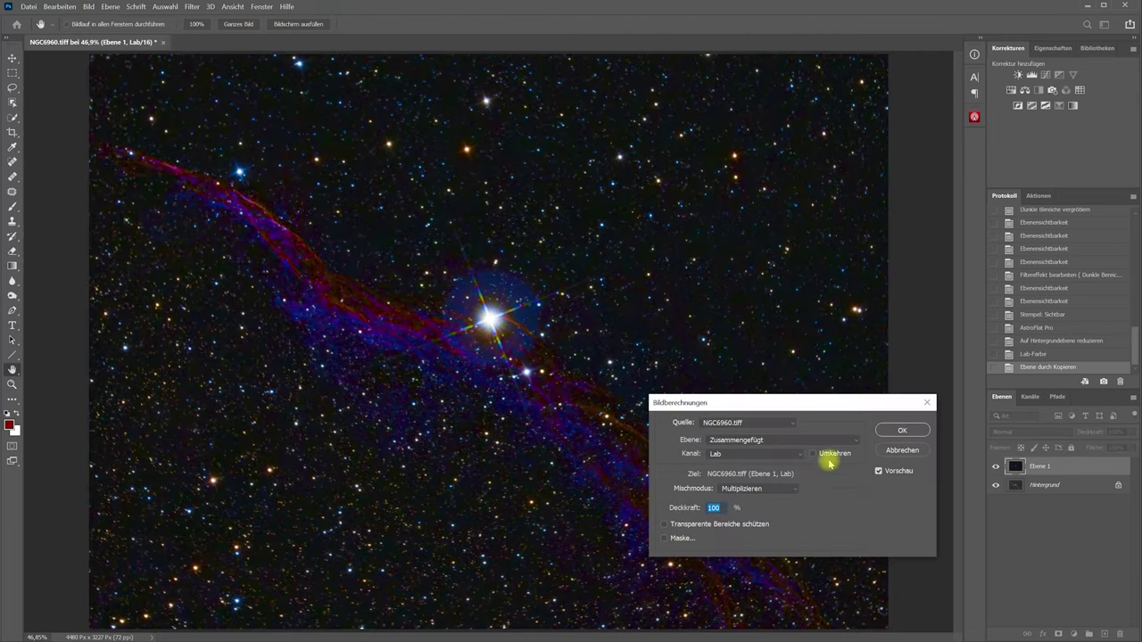
pyautogui.click(728, 454)
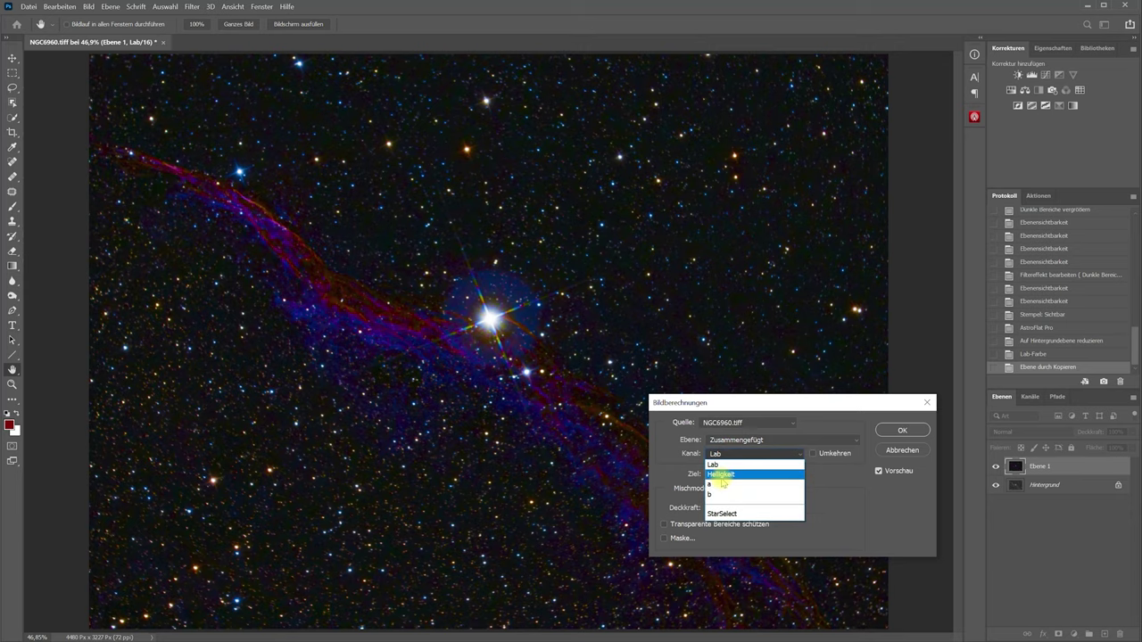
pyautogui.click(725, 483)
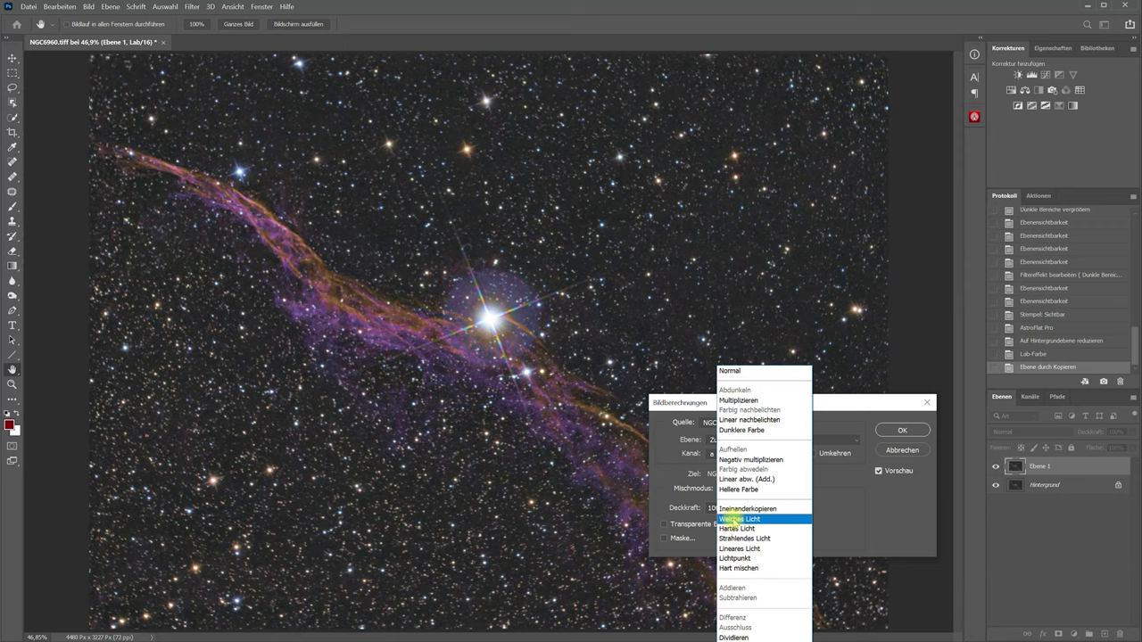
pyautogui.click(733, 519)
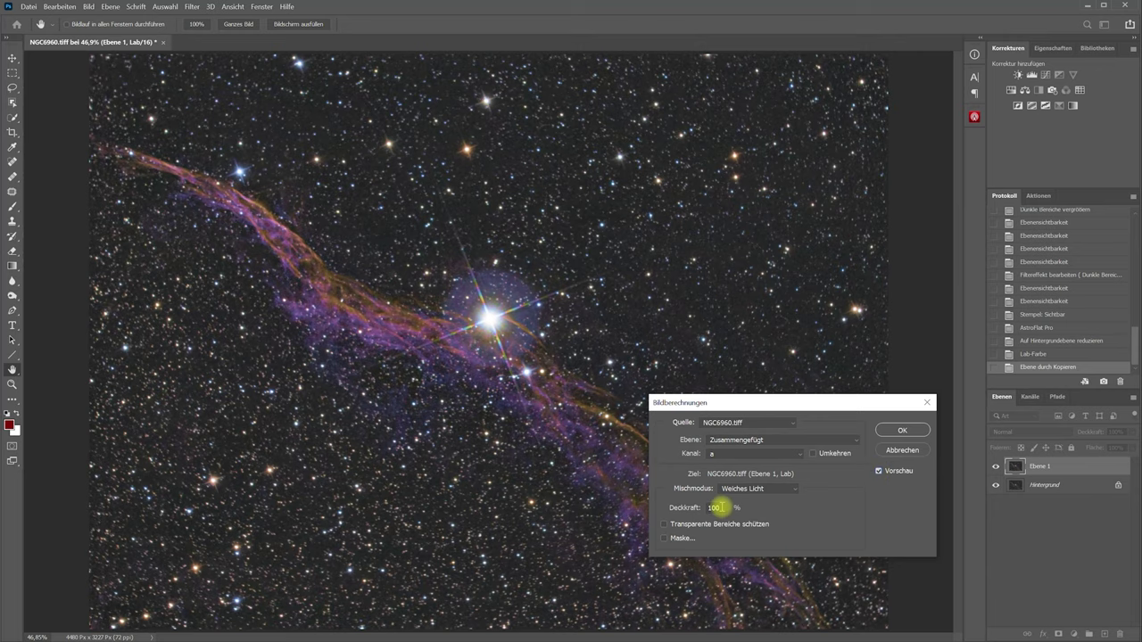
pyautogui.click(758, 489)
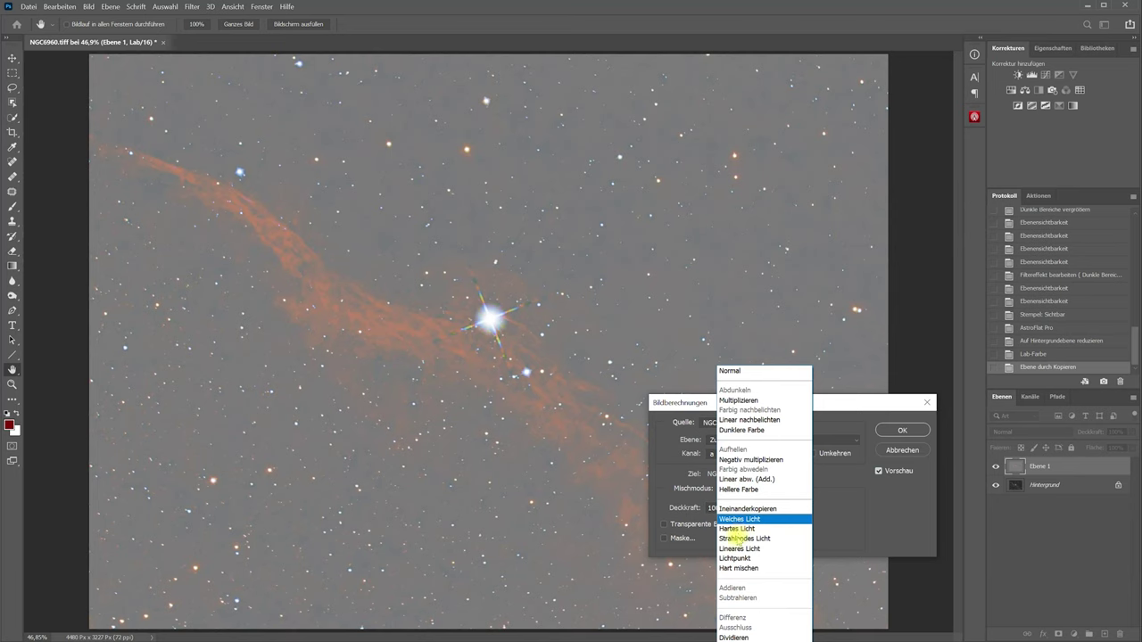
pyautogui.click(732, 539)
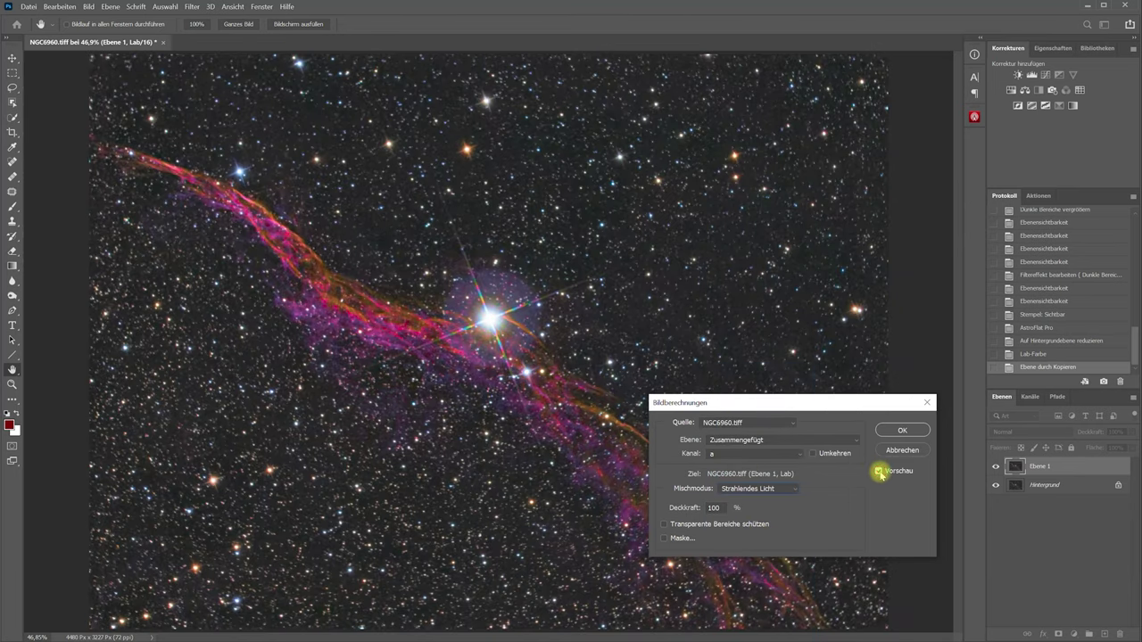
pyautogui.click(880, 471)
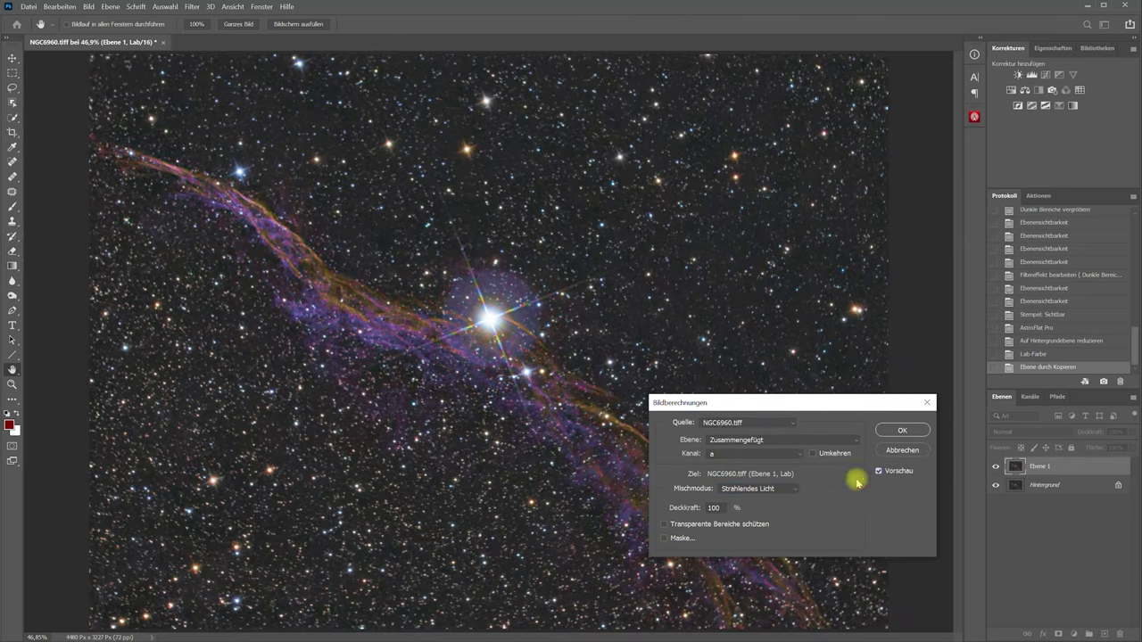
pyautogui.click(755, 489)
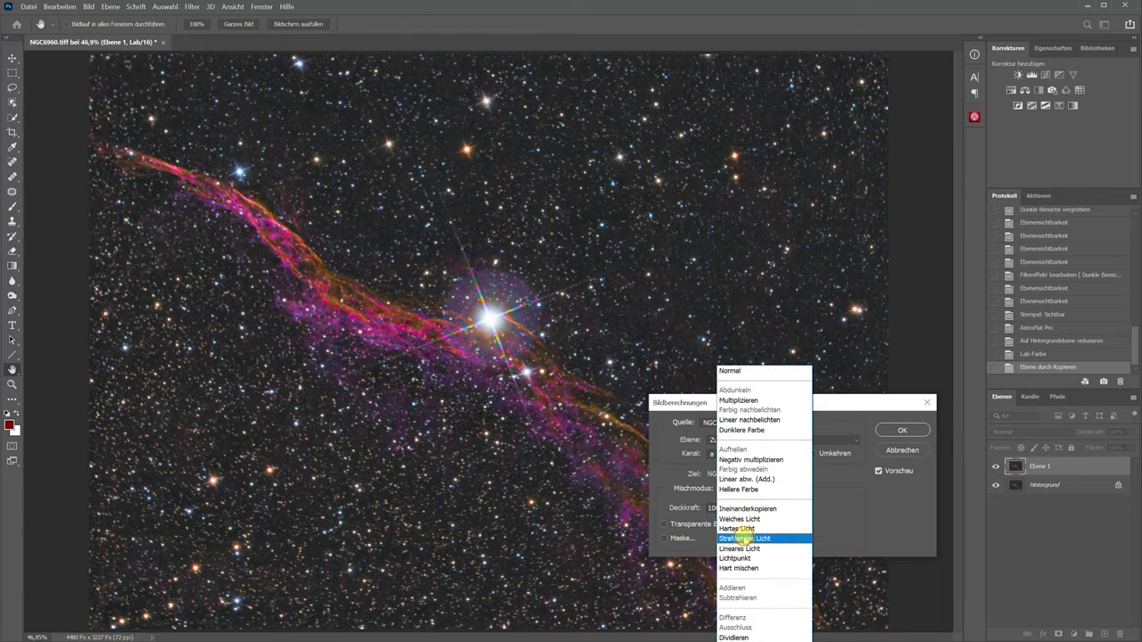
pyautogui.click(741, 539)
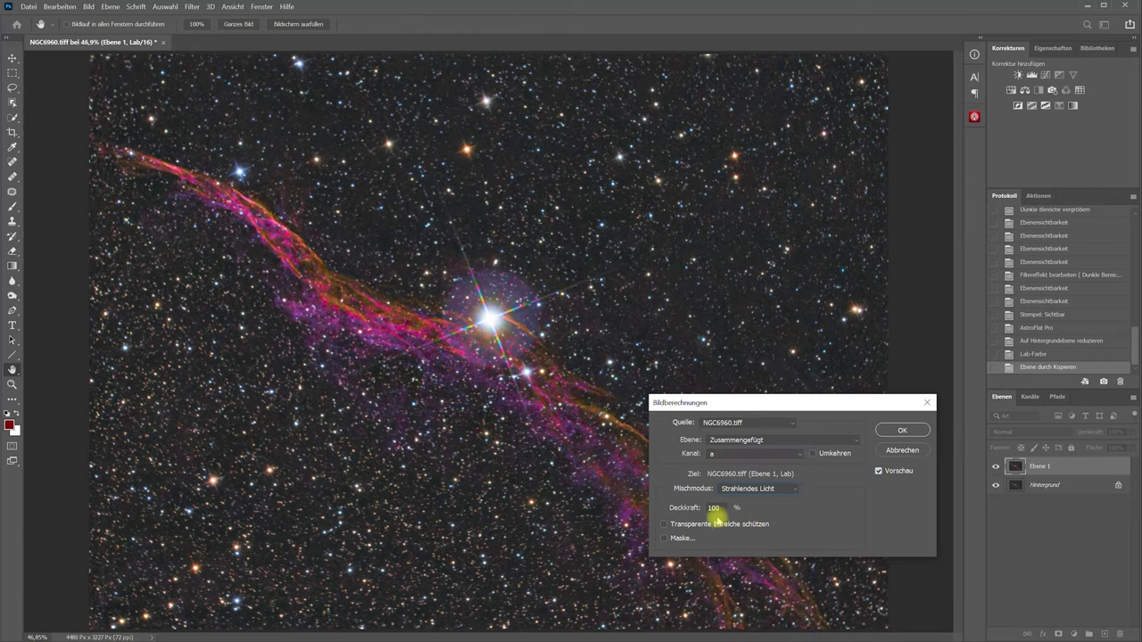
pyautogui.write('60')
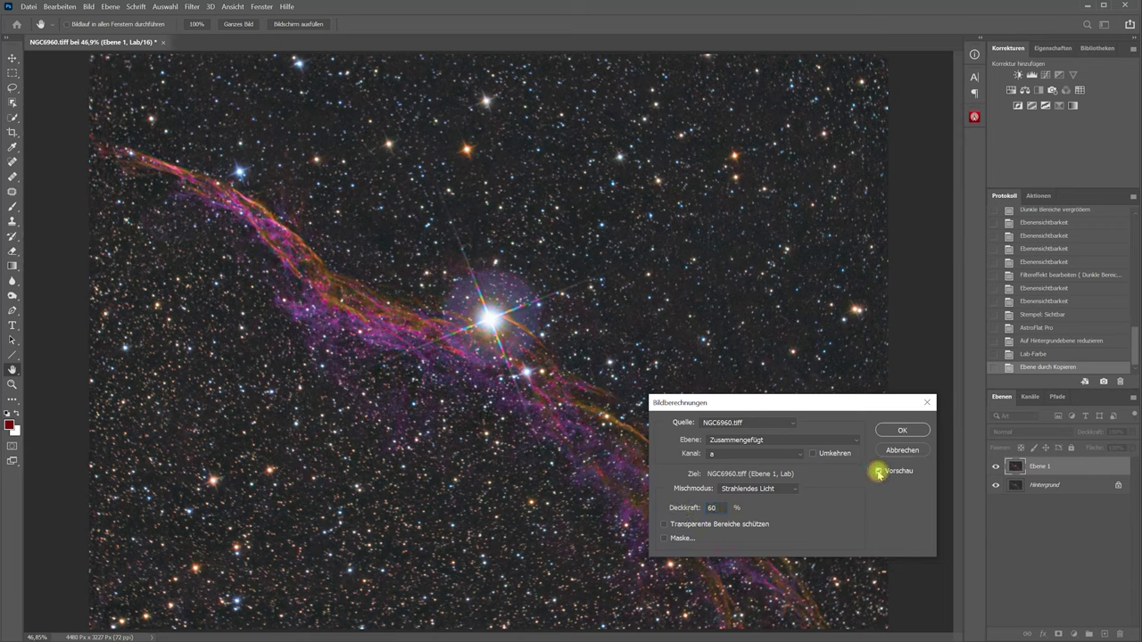
pyautogui.click(902, 430)
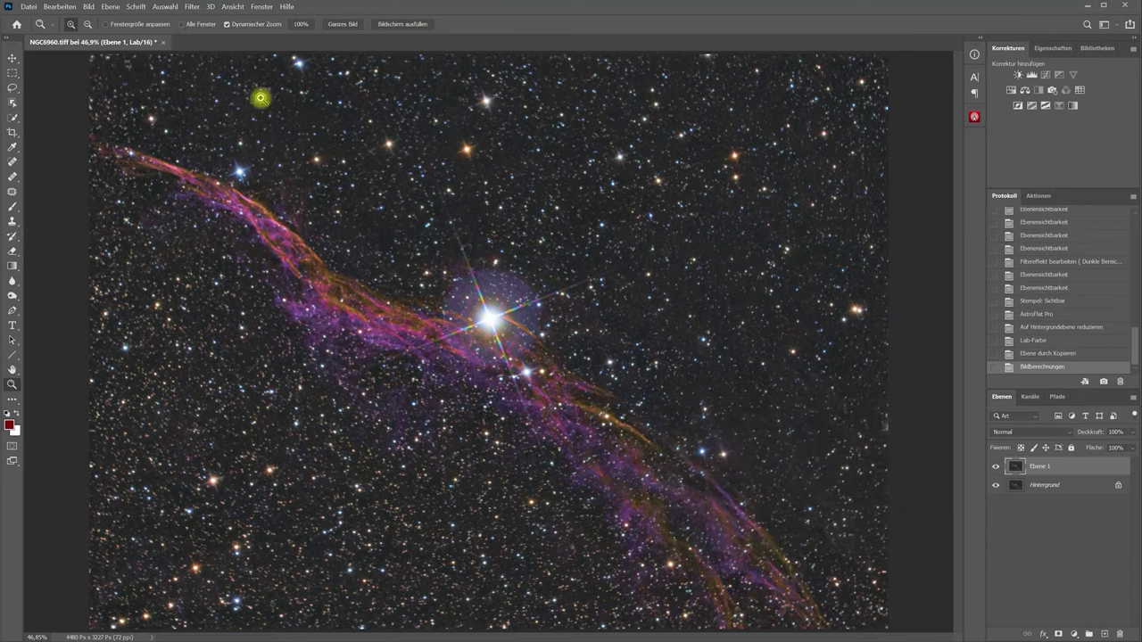
# Step: Reopen Bildberechnungen with channel b as source and try Weiches Licht blending
pyautogui.click(88, 6)
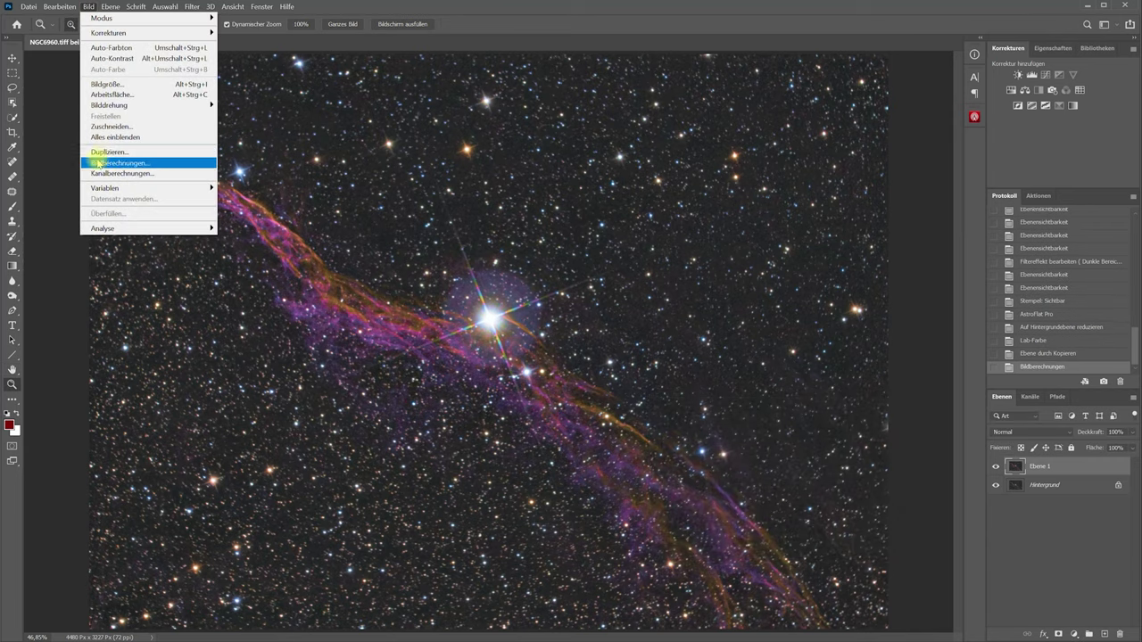
pyautogui.click(98, 162)
pyautogui.click(730, 455)
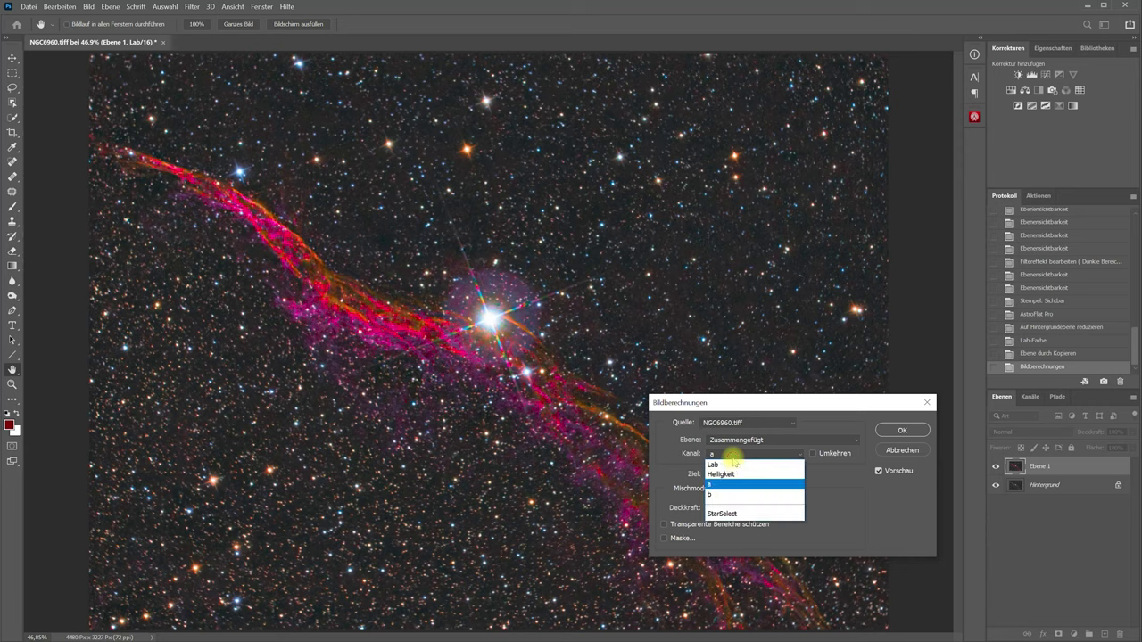
pyautogui.click(719, 494)
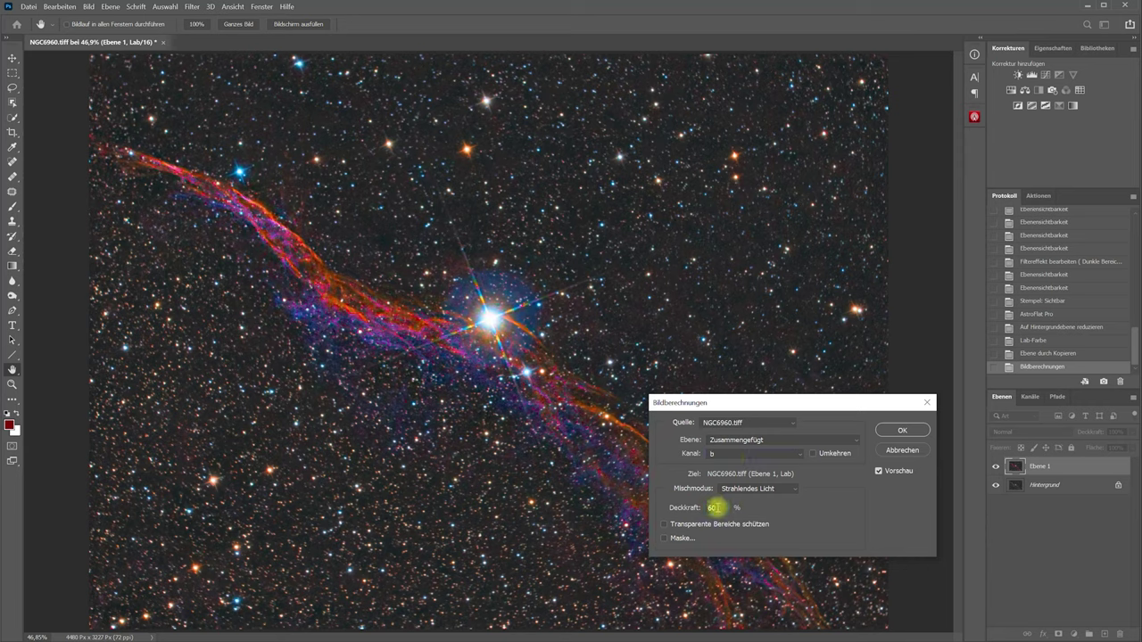
pyautogui.write('100')
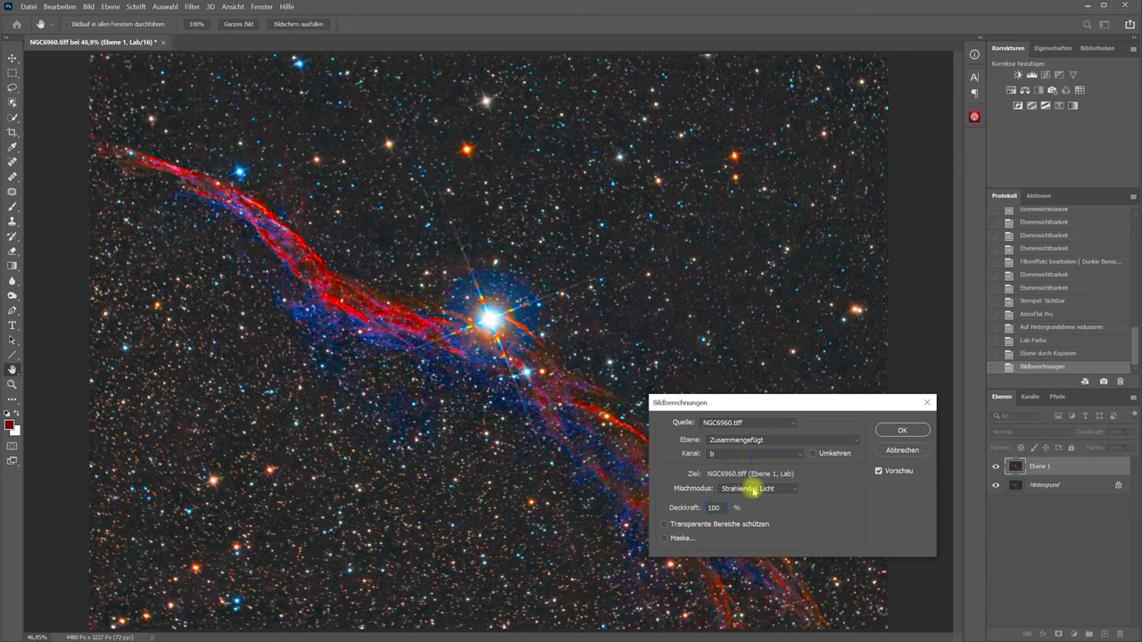
pyautogui.click(754, 489)
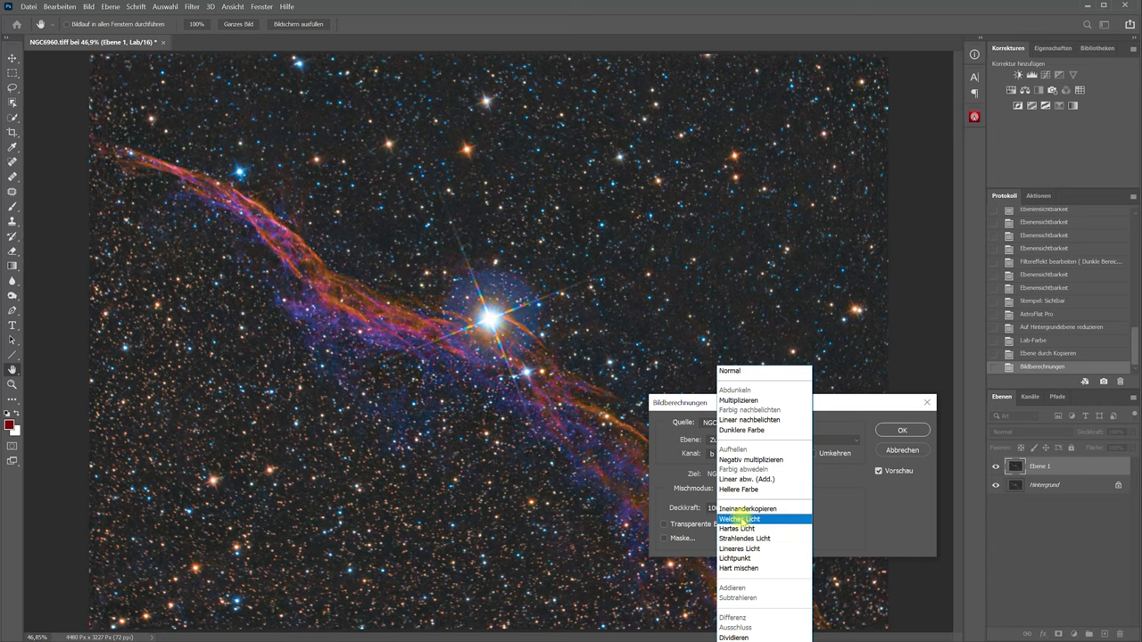
pyautogui.click(739, 519)
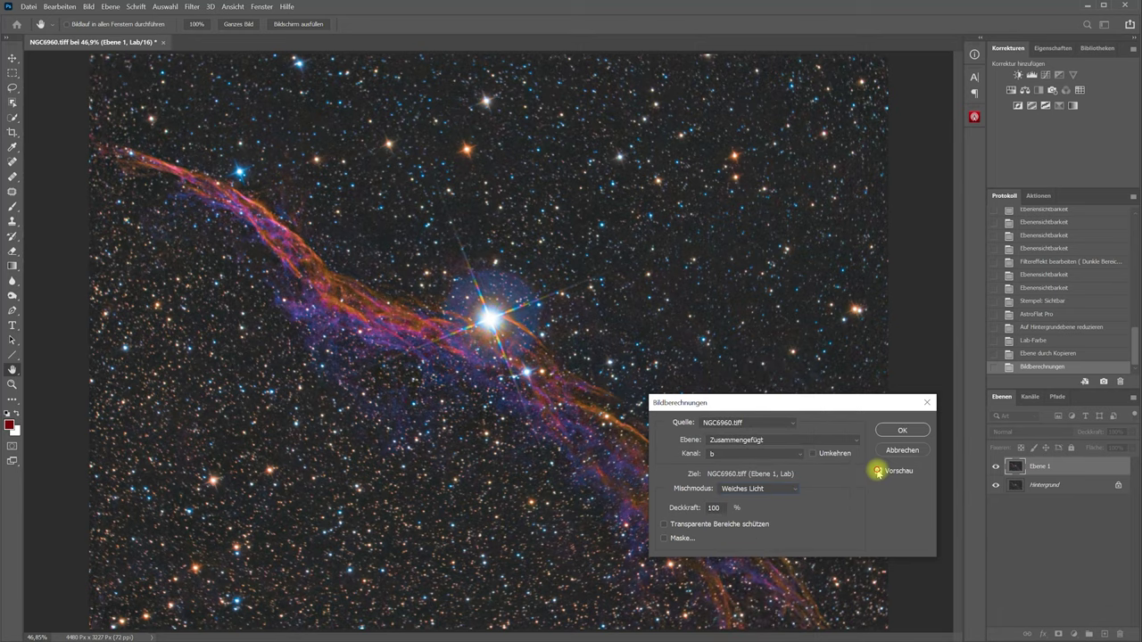
pyautogui.click(877, 471)
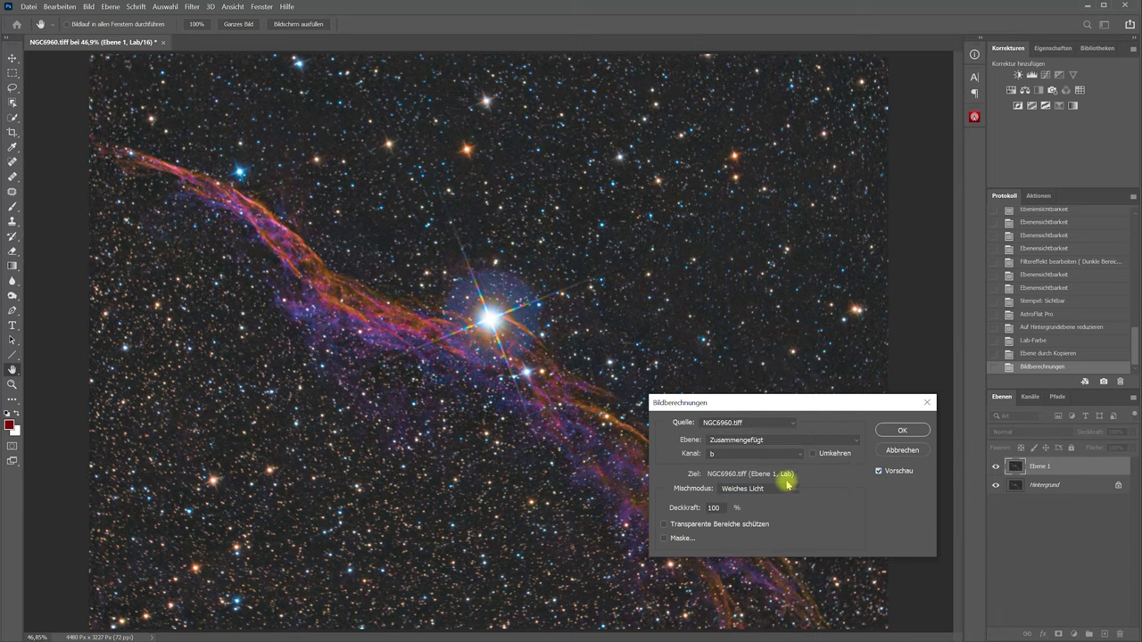
# Step: Settle on Weiches Licht at 40% opacity and apply the b-channel blend to Ebene 1
pyautogui.click(758, 488)
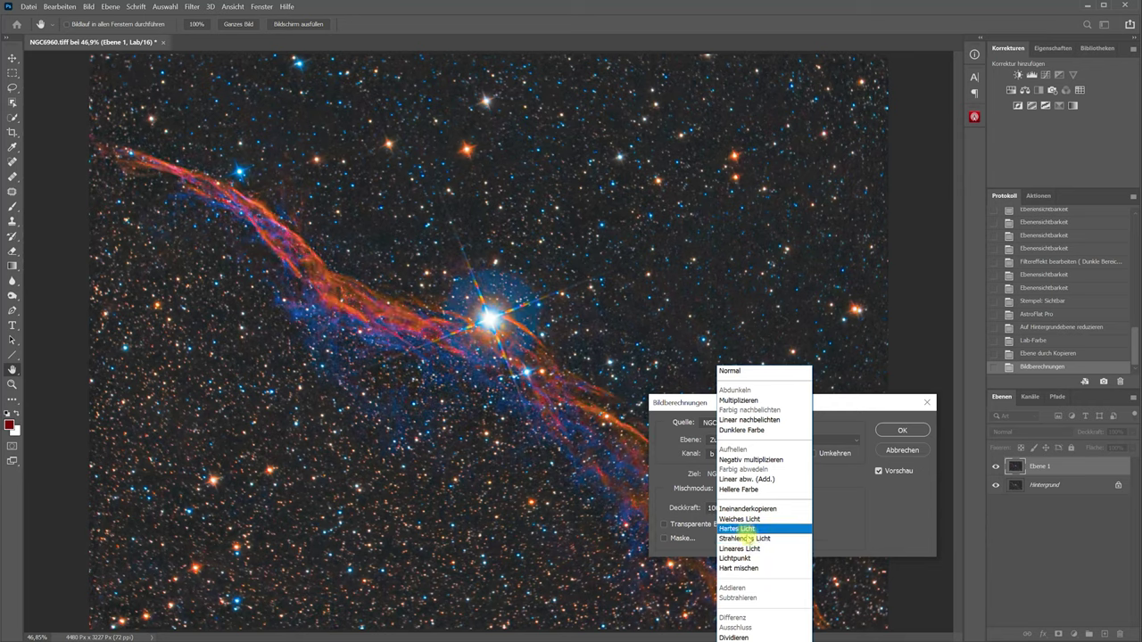
pyautogui.click(748, 539)
pyautogui.click(878, 471)
pyautogui.click(878, 471)
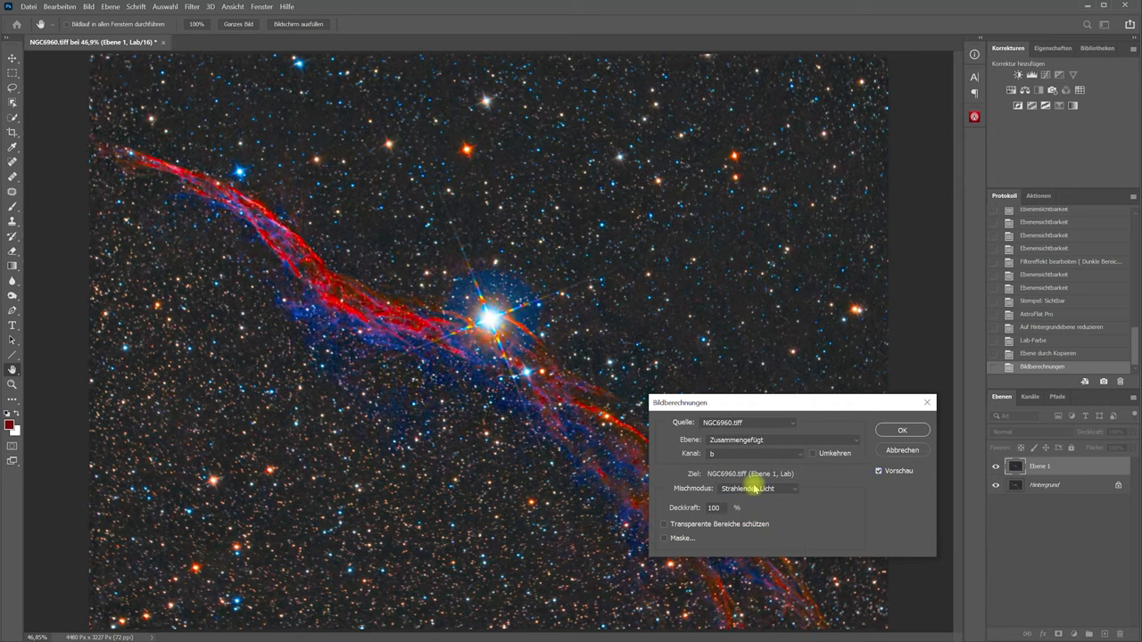
pyautogui.click(684, 510)
pyautogui.write('0')
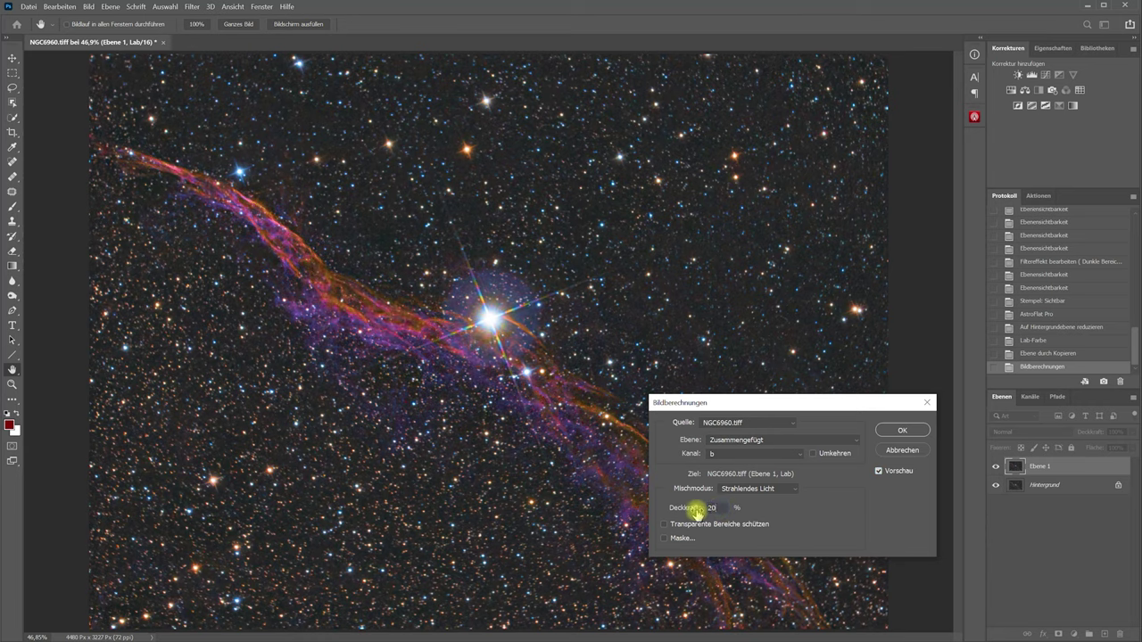
pyautogui.moveTo(683, 513); pyautogui.dragTo(727, 512)
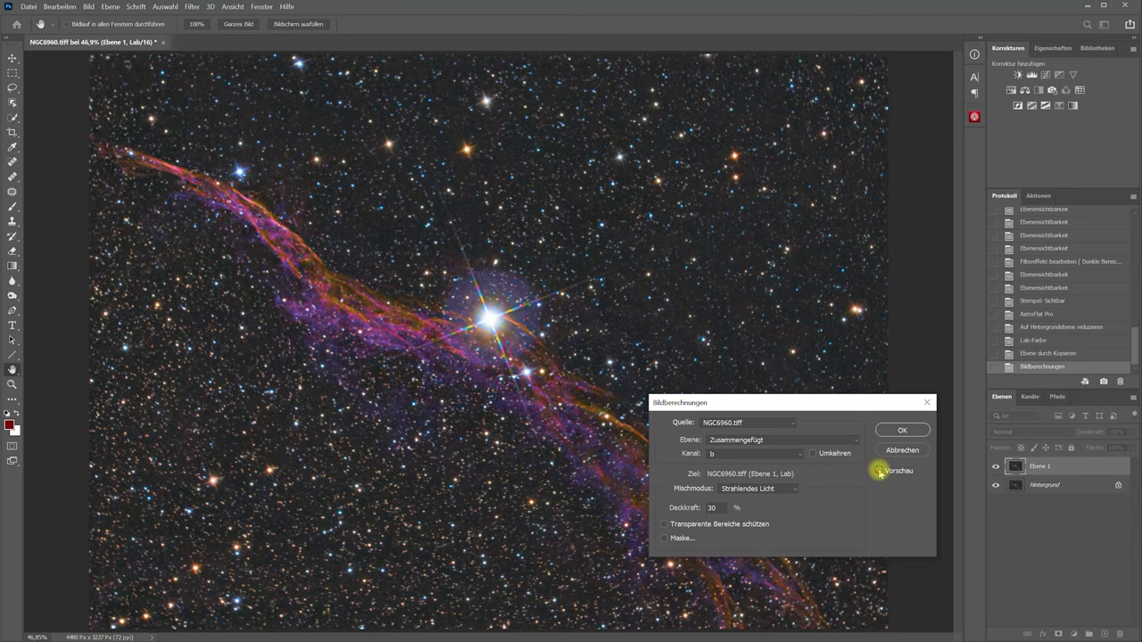
pyautogui.click(758, 489)
pyautogui.click(745, 520)
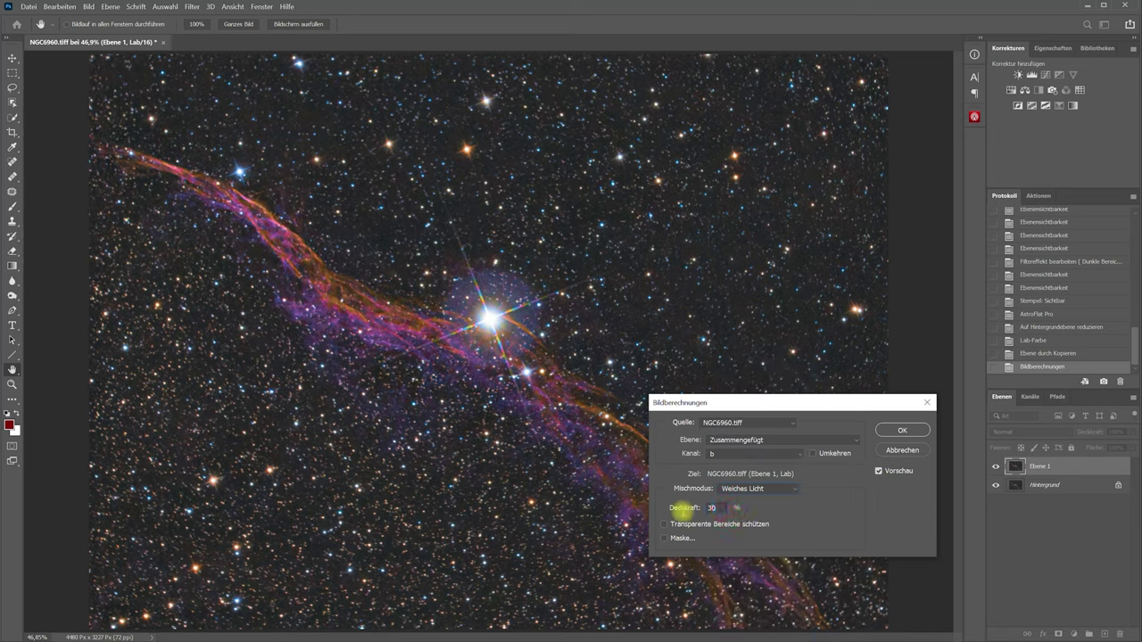
pyautogui.moveTo(682, 514); pyautogui.dragTo(808, 513)
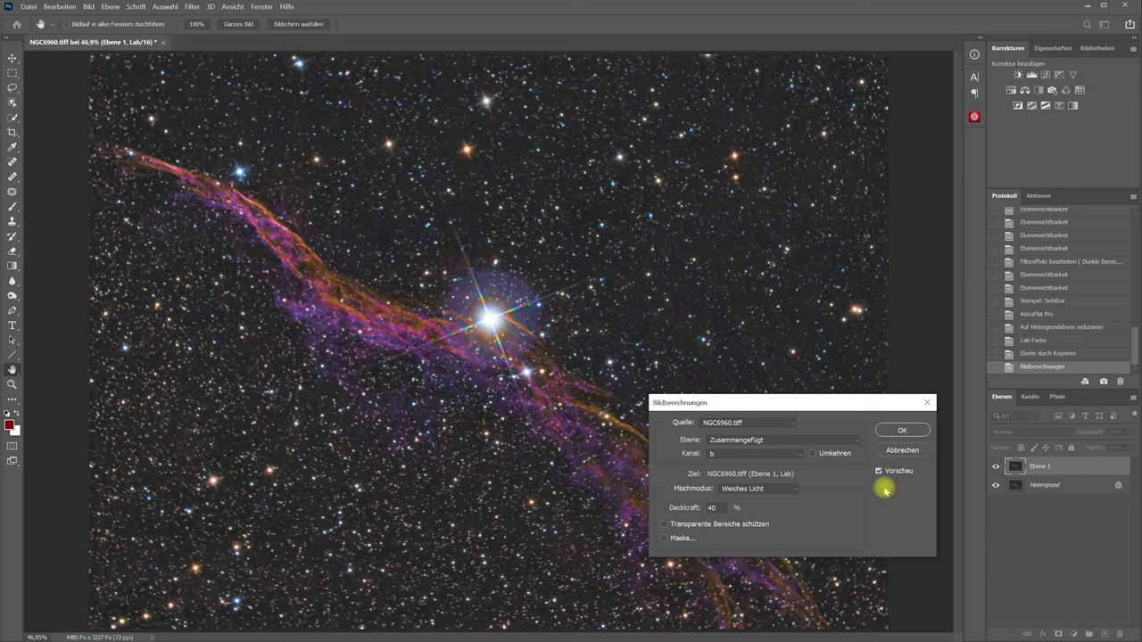
pyautogui.click(905, 431)
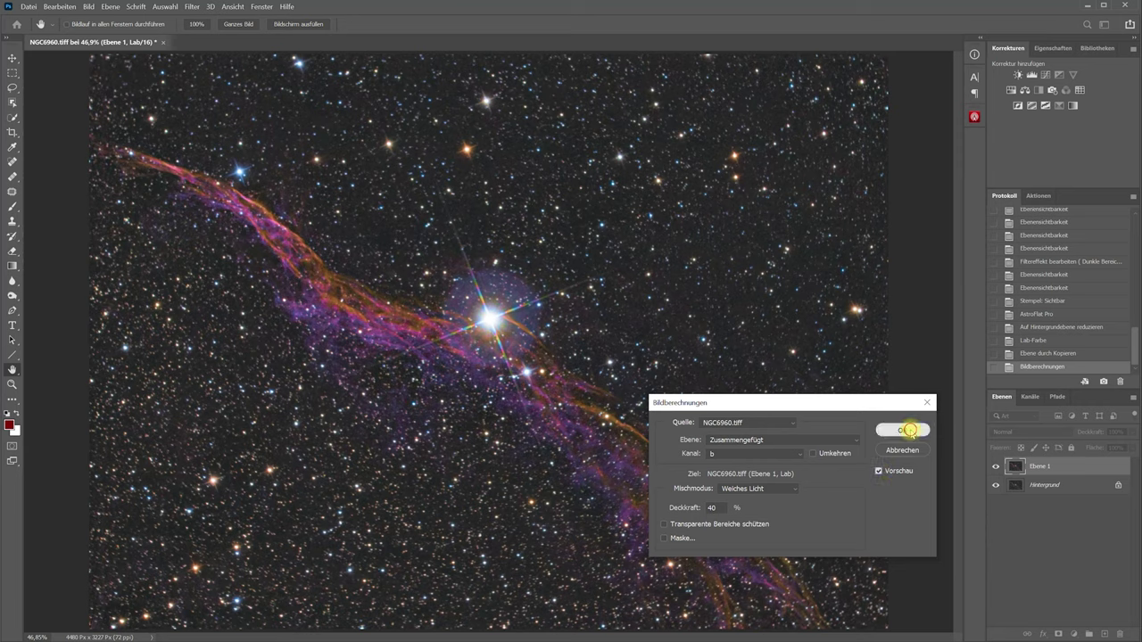
# Step: Toggle Ebene 1's visibility repeatedly to compare the colour blends
pyautogui.click(996, 467)
pyautogui.click(996, 468)
pyautogui.click(996, 467)
pyautogui.click(996, 468)
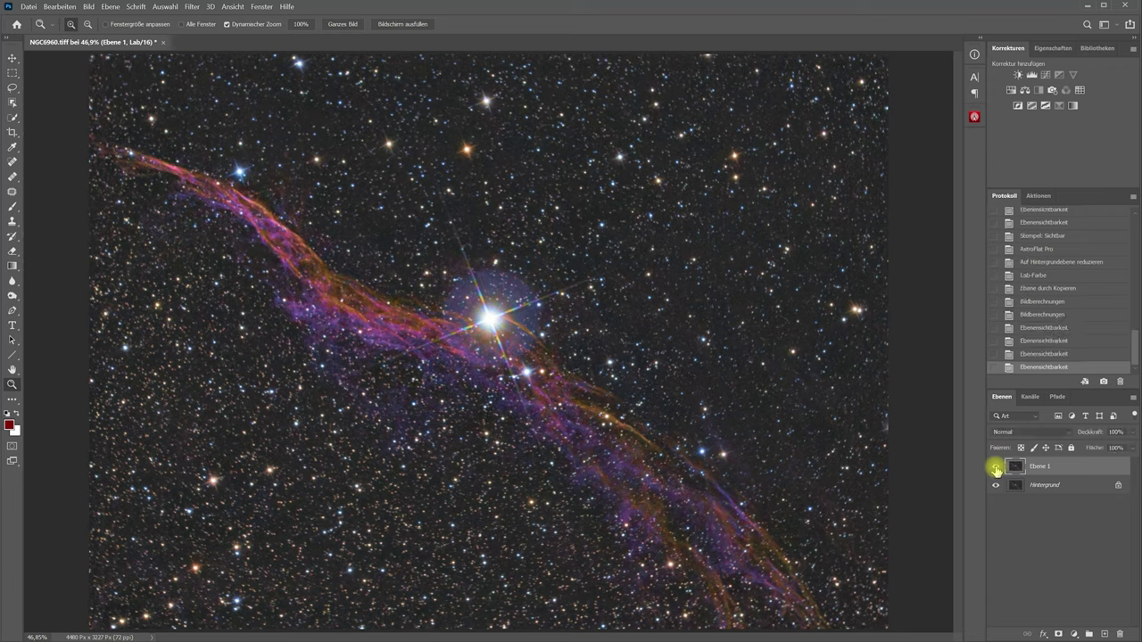
pyautogui.click(996, 467)
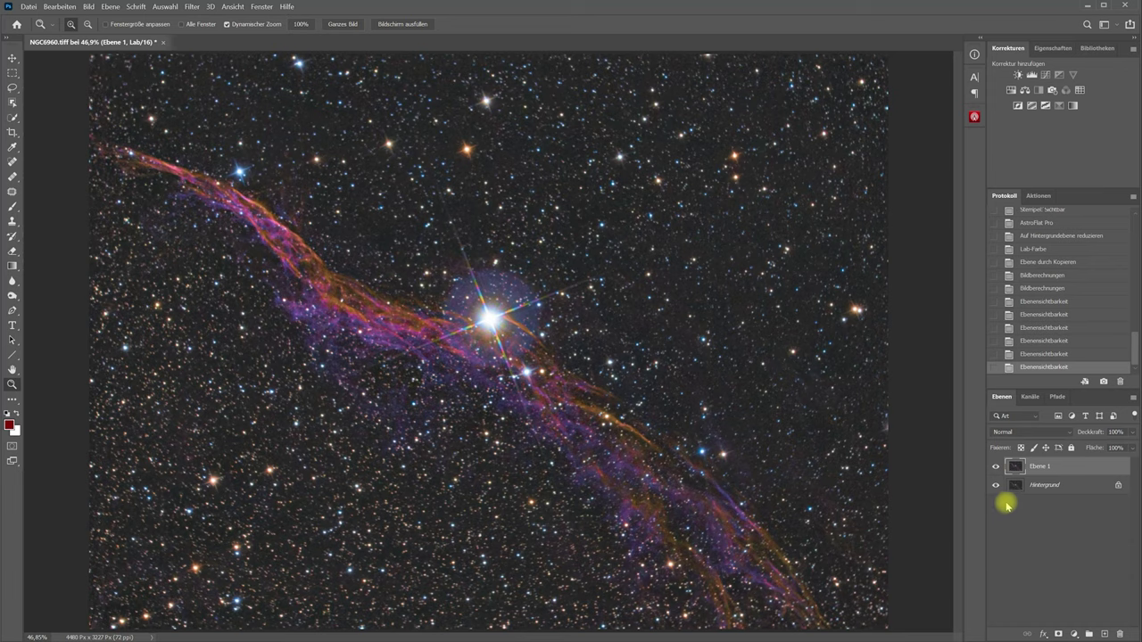
# Step: Flatten Ebene 1 into the background and convert the image to 16-bit RGB colour
pyautogui.rightClick(1075, 487)
pyautogui.click(1053, 596)
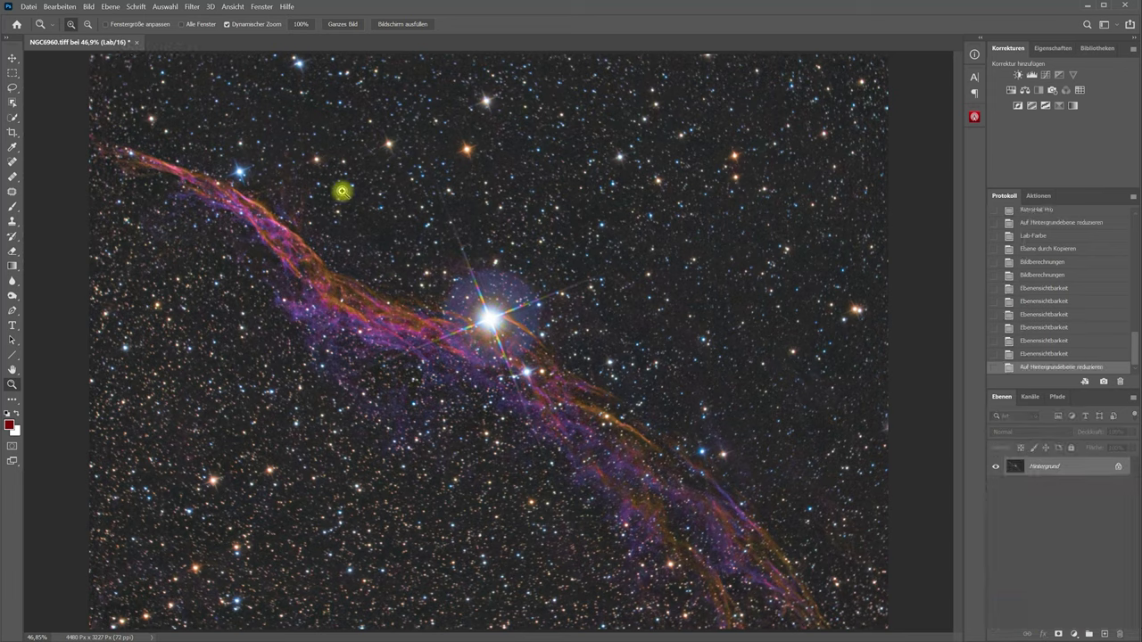
pyautogui.click(90, 7)
pyautogui.moveTo(148, 18)
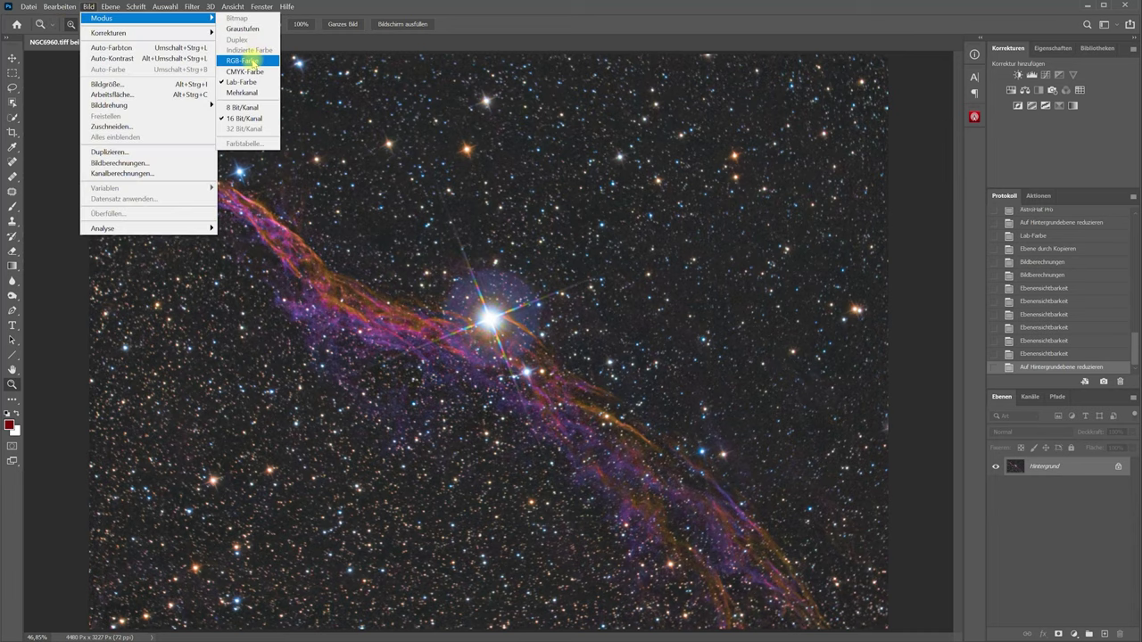
pyautogui.click(253, 60)
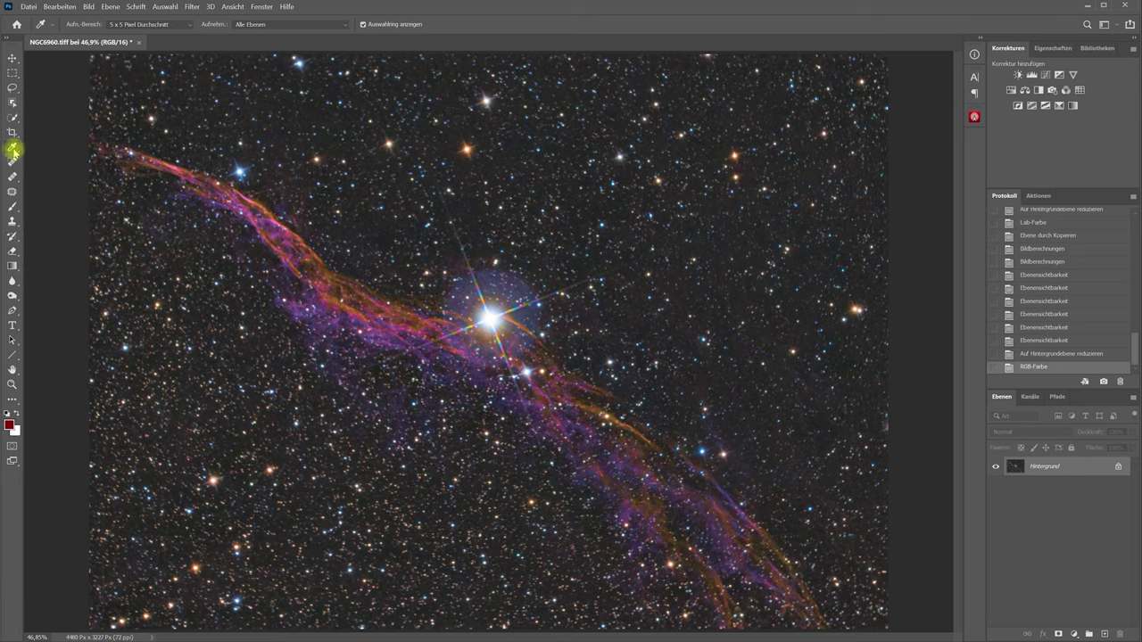
# Step: Choose the Color Sampler tool with a 5 x 5 Pixel Durchschnitt sample size
pyautogui.rightClick(13, 148)
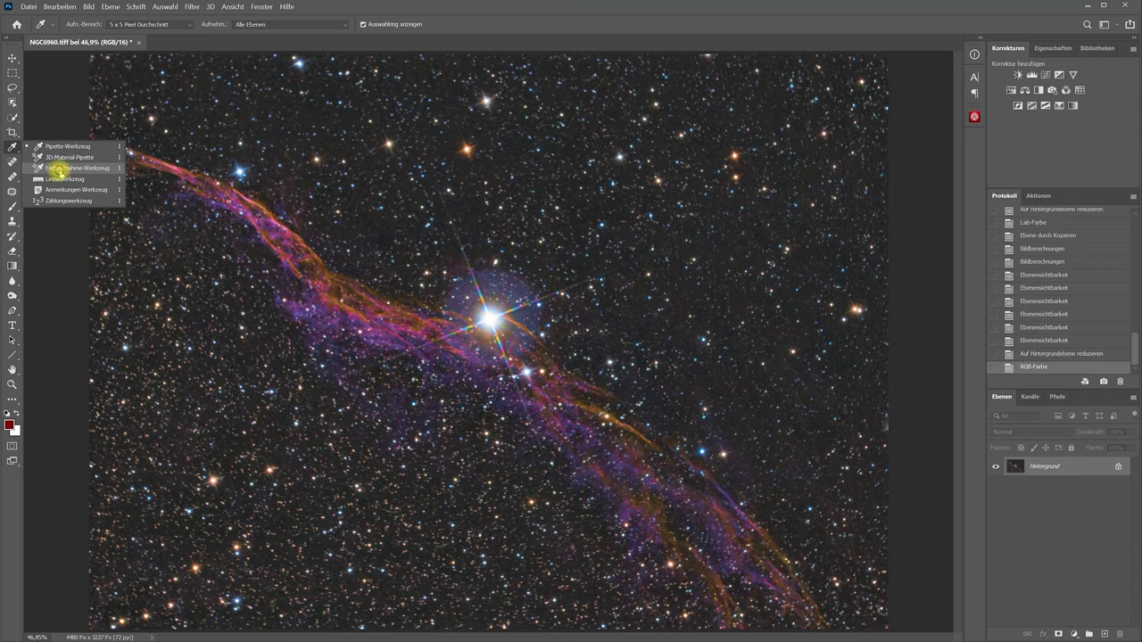
pyautogui.click(59, 170)
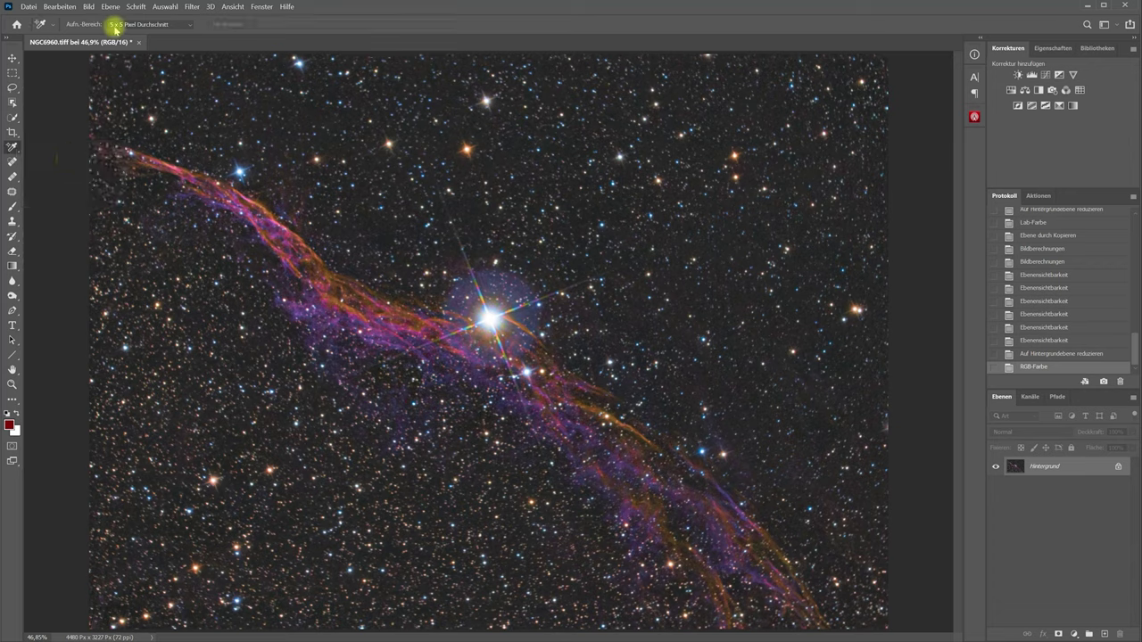
pyautogui.click(130, 24)
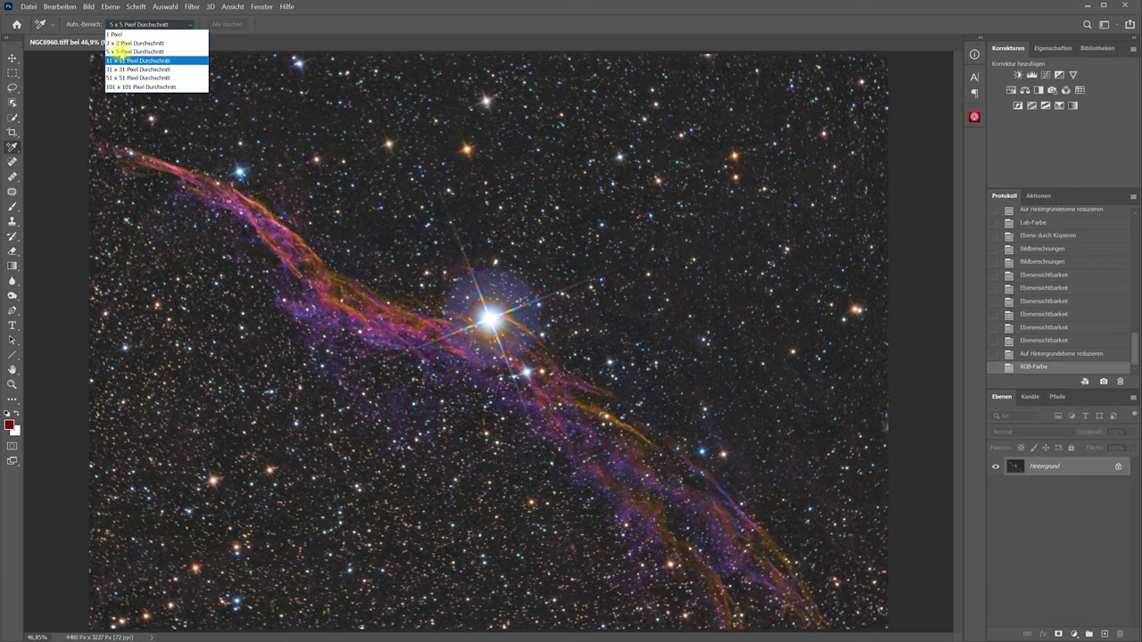
pyautogui.click(119, 51)
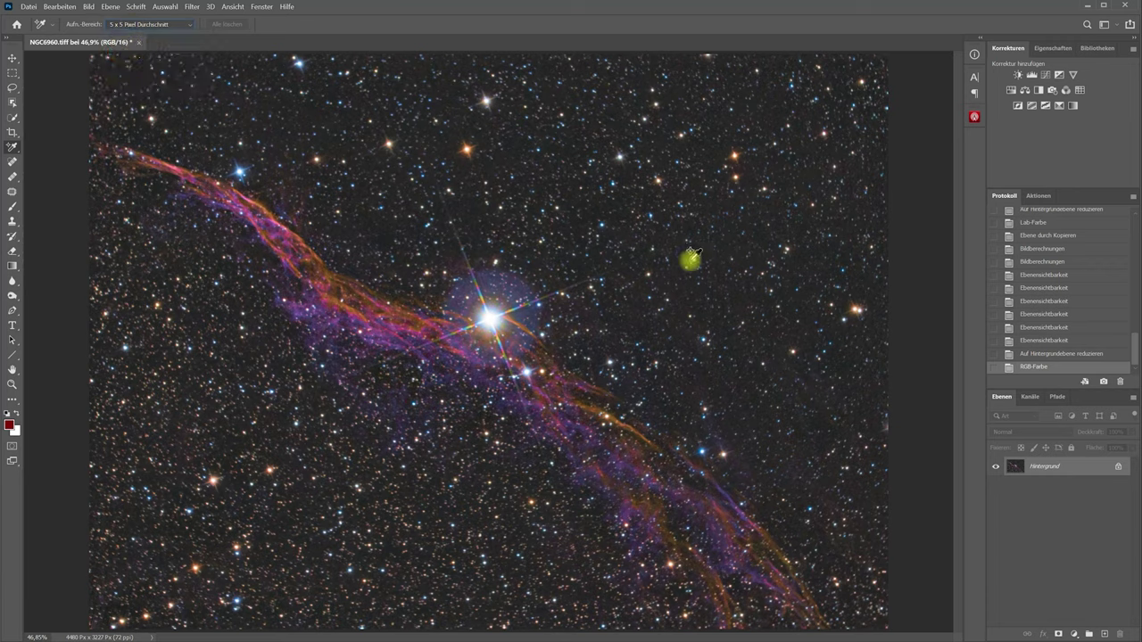
# Step: Place three samplers on dark sky (37/36/35, 29/31/33, 35/34/32) and duplicate the layer
pyautogui.click(811, 176)
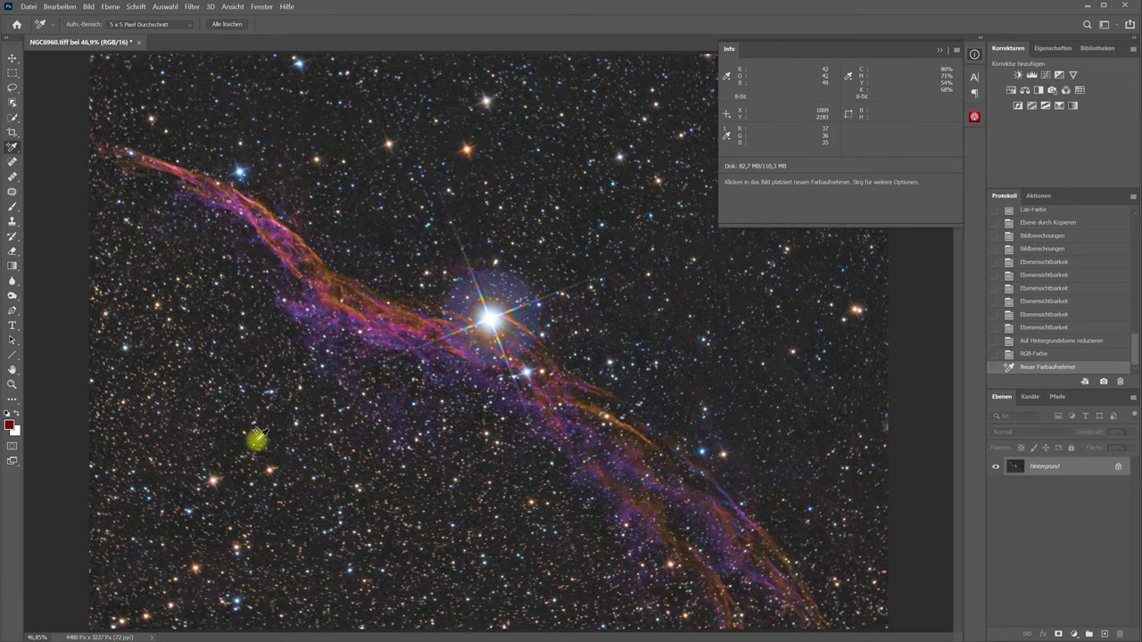
pyautogui.click(231, 439)
pyautogui.click(314, 114)
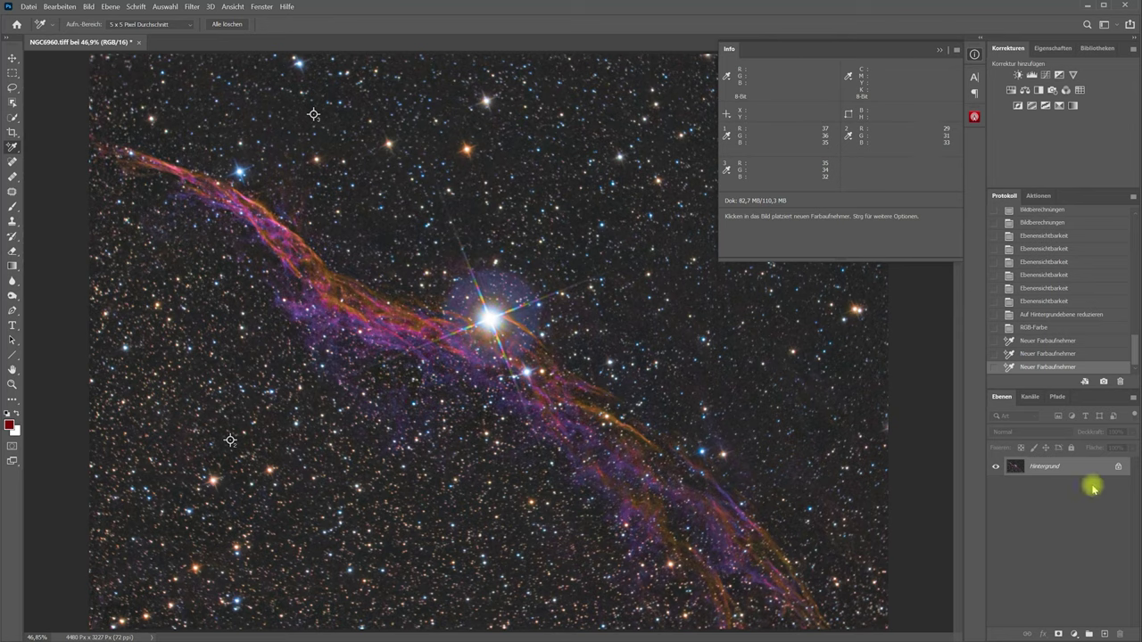
pyautogui.hotkey('ctrl', 'j')
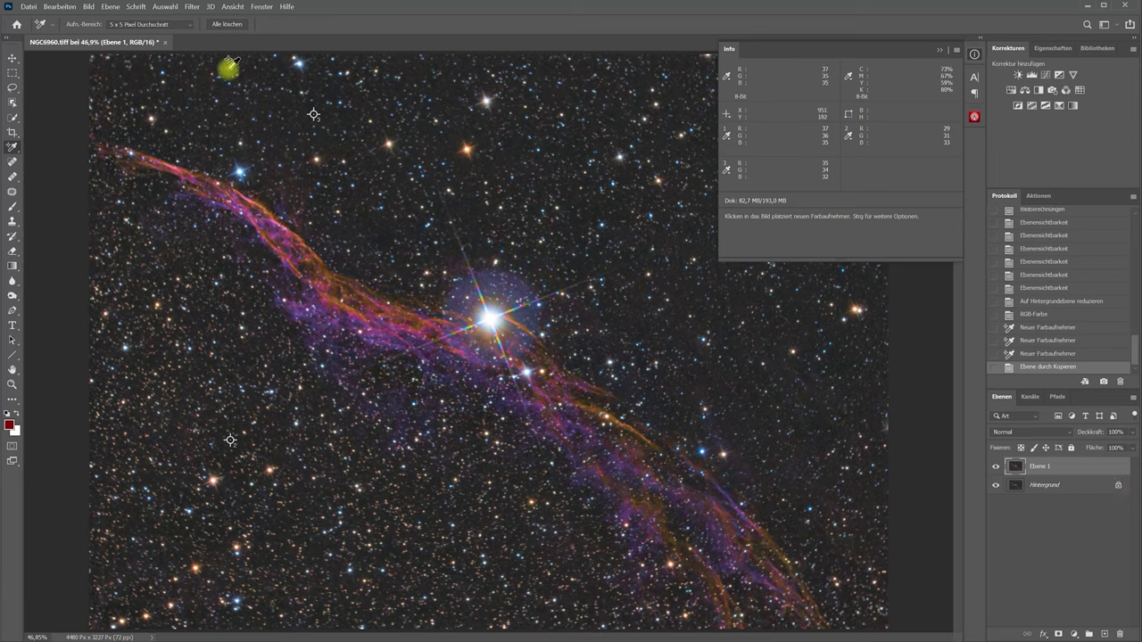
# Step: Apply the DeepSkyColors HLVG green-removal filter to Ebene 1
pyautogui.click(190, 8)
pyautogui.moveTo(216, 238)
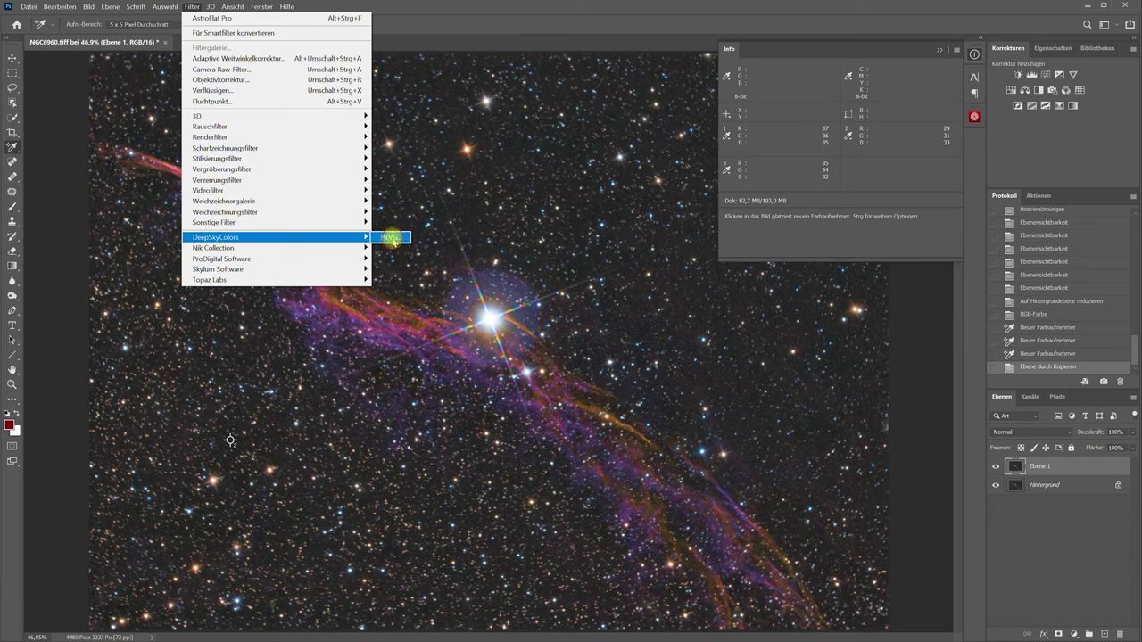
pyautogui.click(393, 239)
pyautogui.click(591, 272)
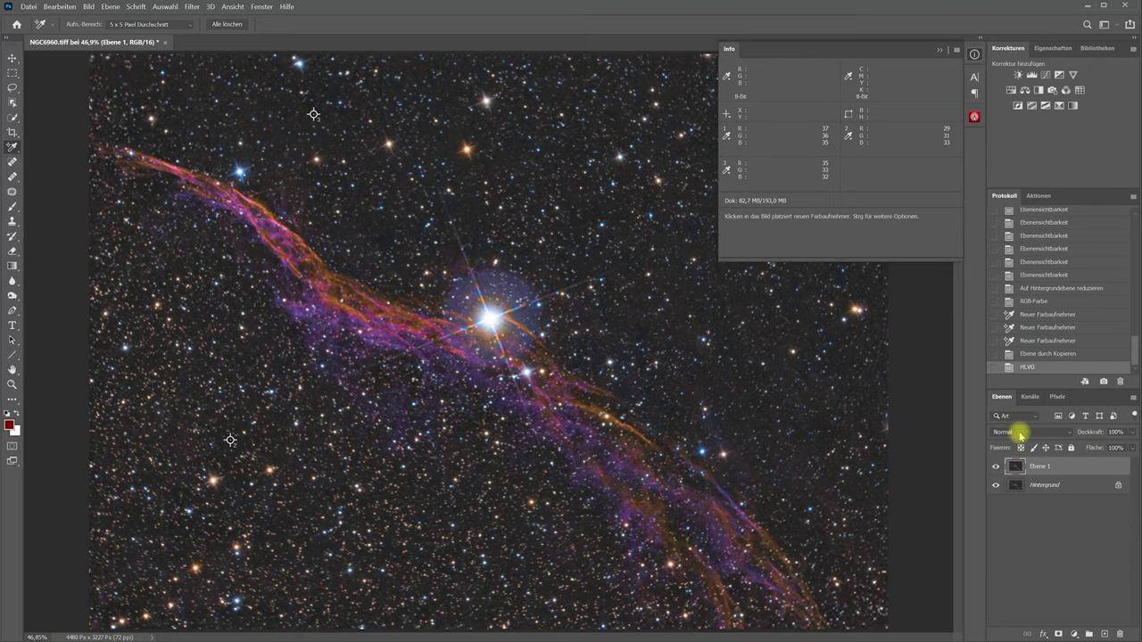
# Step: Set Ebene 1's blend mode to Farbe and toggle its visibility to compare before/after
pyautogui.click(1020, 434)
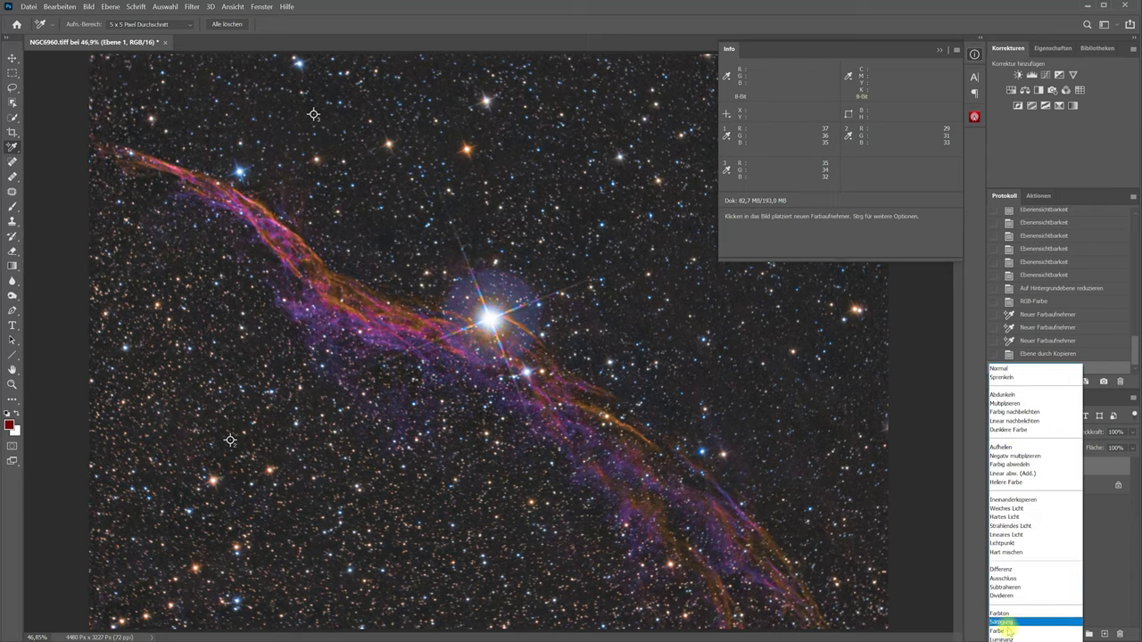
pyautogui.click(1007, 631)
pyautogui.click(996, 467)
pyautogui.click(995, 468)
pyautogui.click(995, 467)
pyautogui.click(995, 468)
pyautogui.click(995, 468)
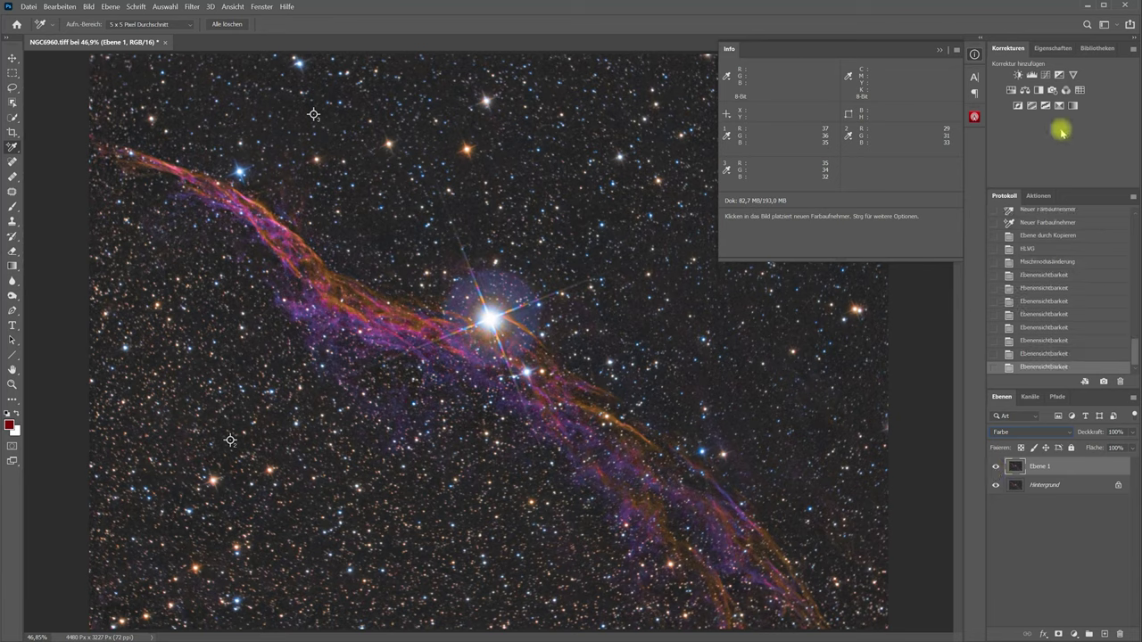
# Step: Add a Tonwertkorrektur layer and nudge the black point slightly right to darken the sky
pyautogui.click(1032, 76)
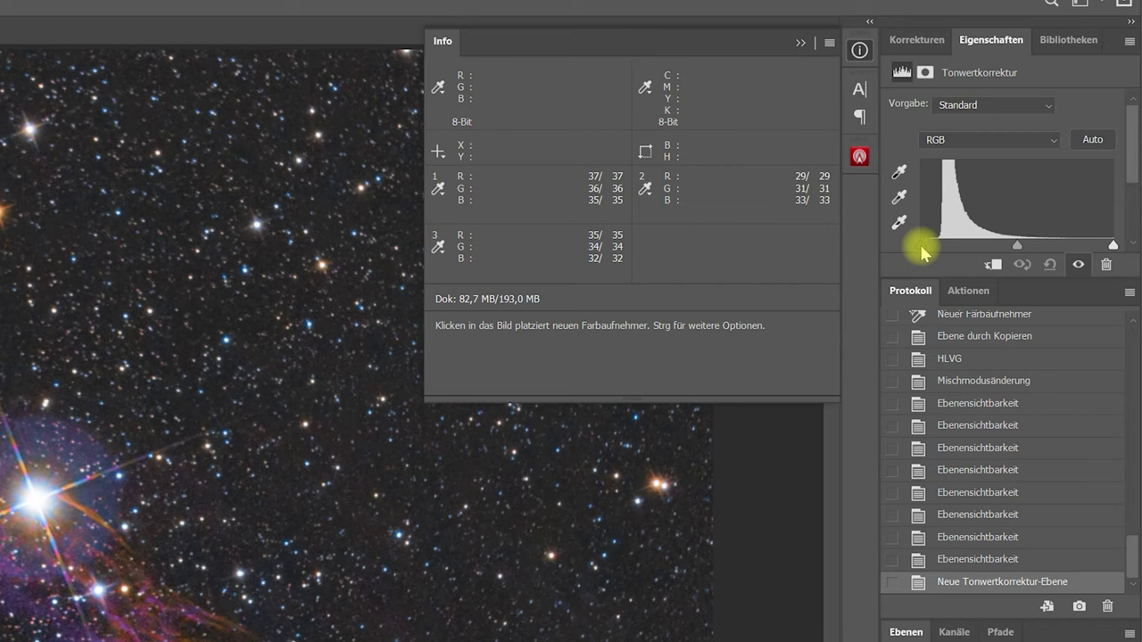
pyautogui.moveTo(922, 251); pyautogui.dragTo(926, 252)
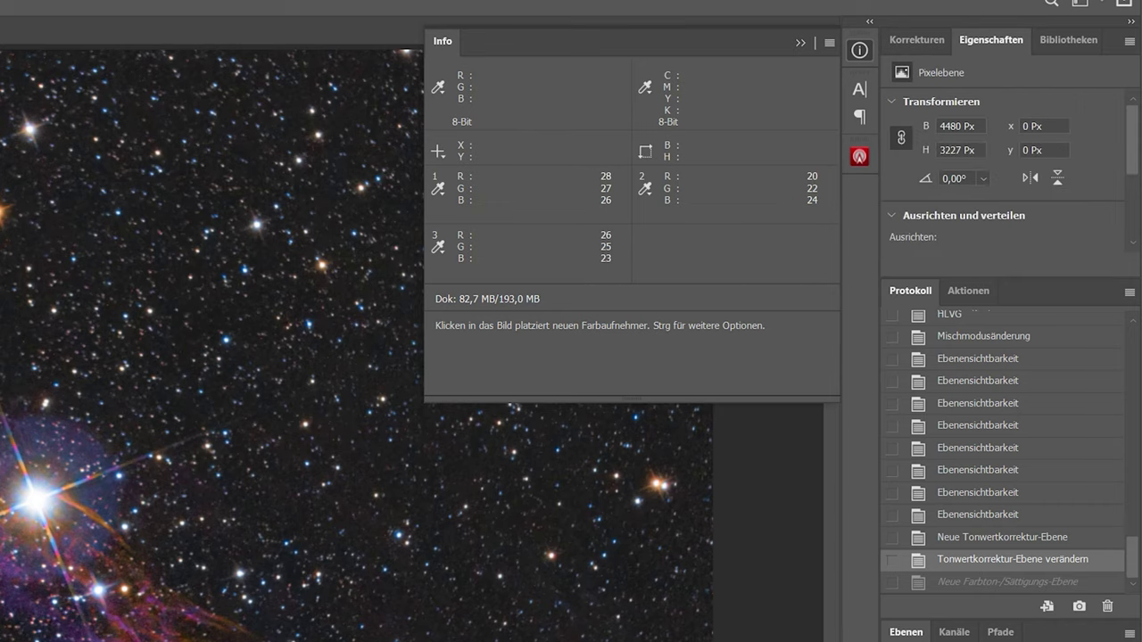
# Step: Add a Farbbalance layer with midtones shifted slightly toward cyan, then view its white mask
pyautogui.click(928, 40)
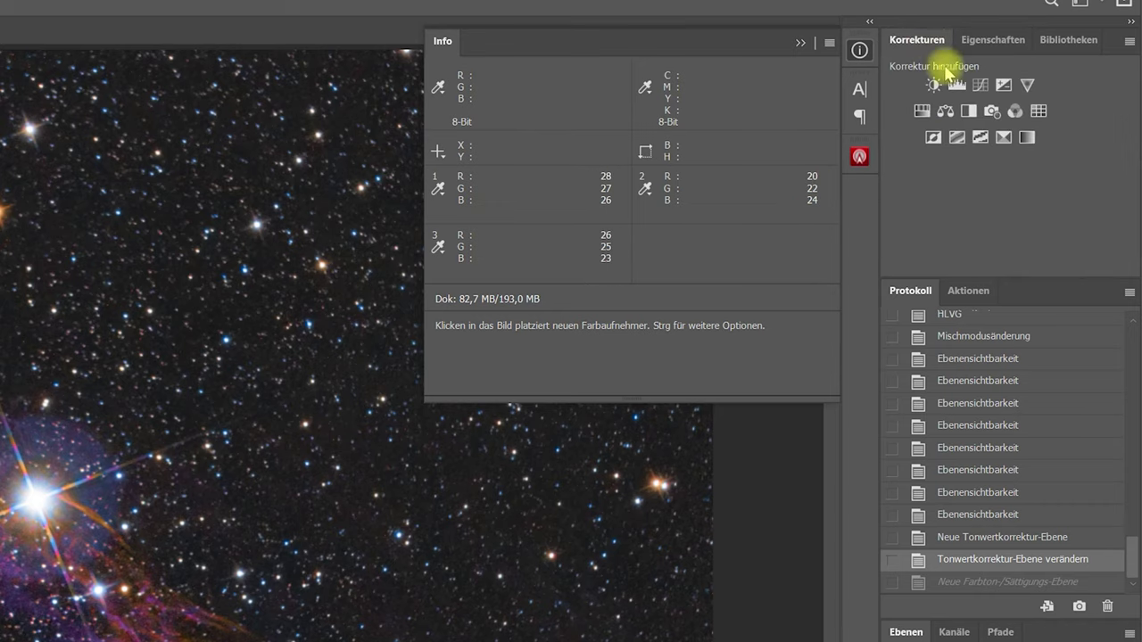
pyautogui.click(946, 112)
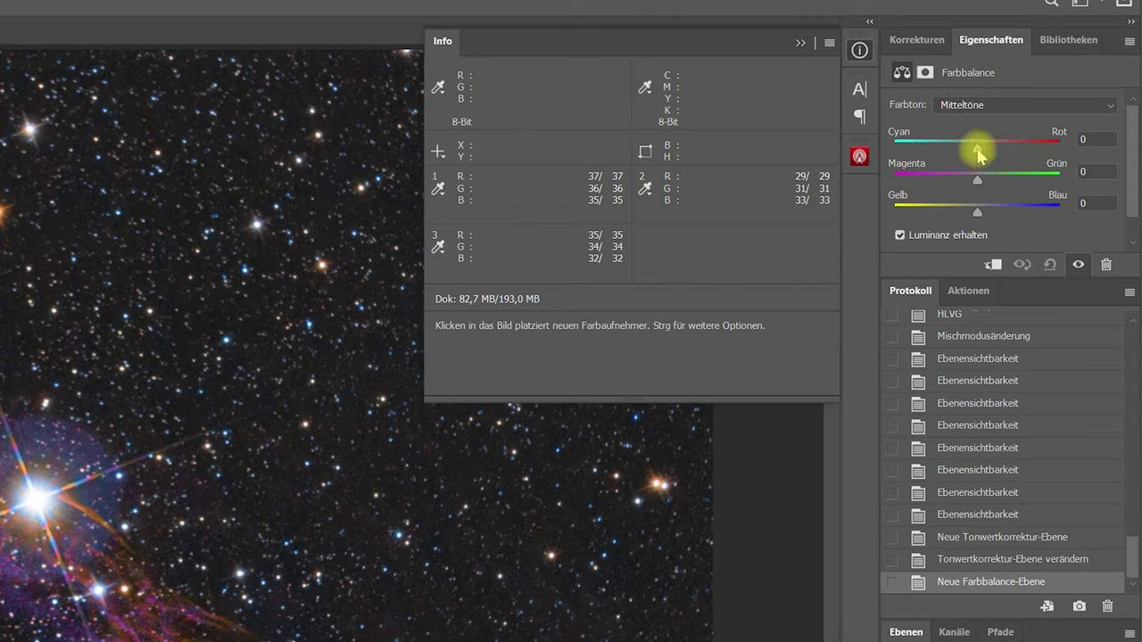
pyautogui.moveTo(978, 151); pyautogui.dragTo(975, 156)
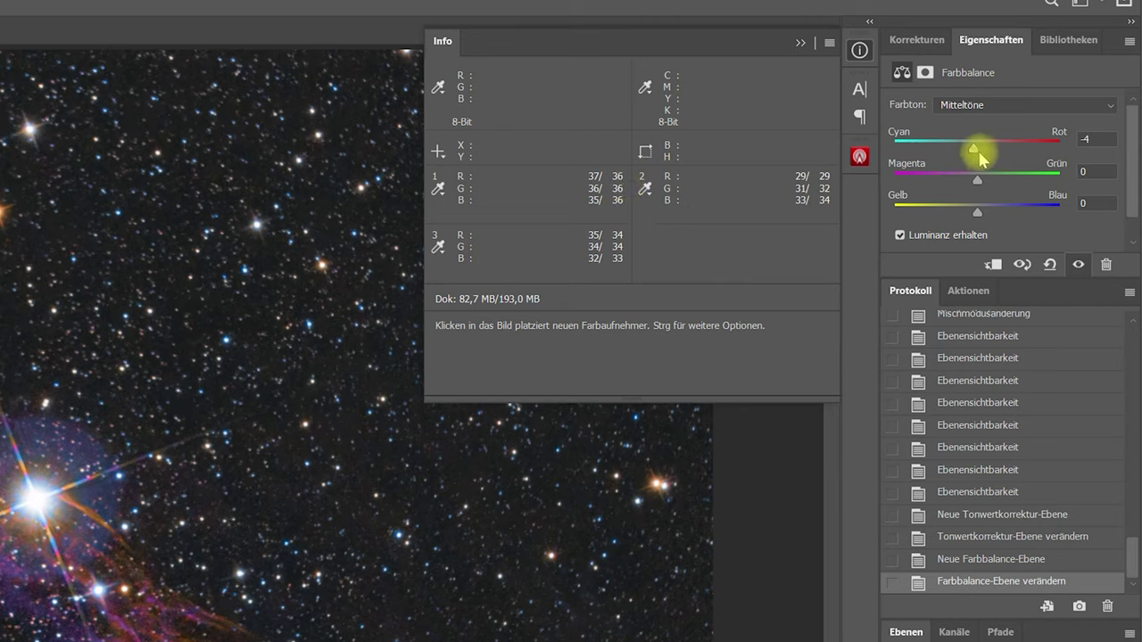
pyautogui.moveTo(975, 150); pyautogui.dragTo(976, 150)
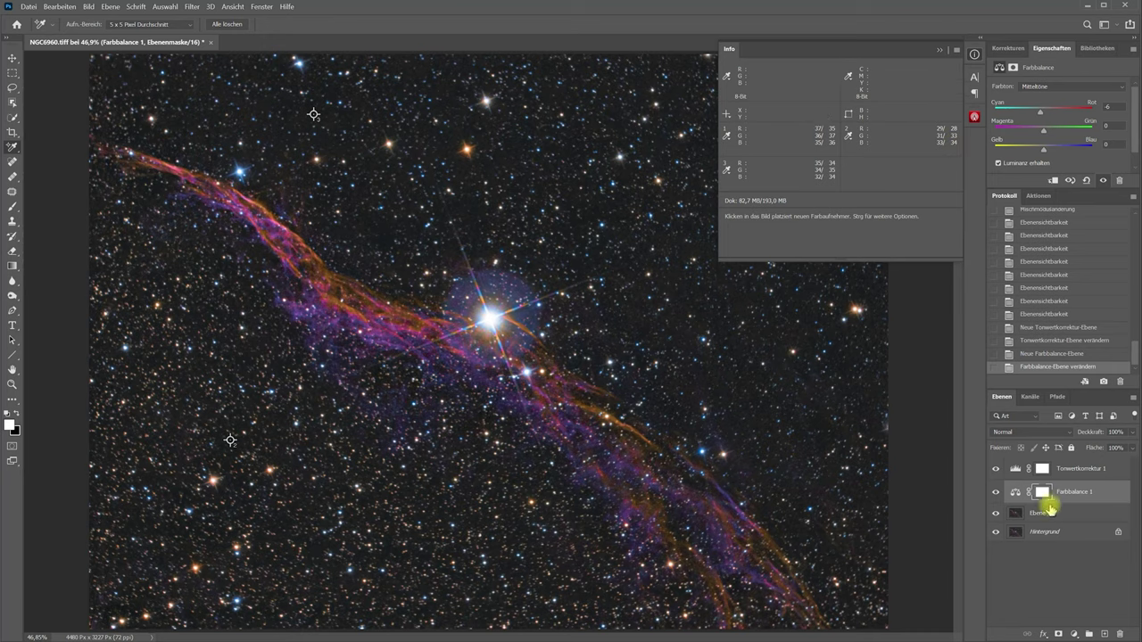
pyautogui.click(939, 50)
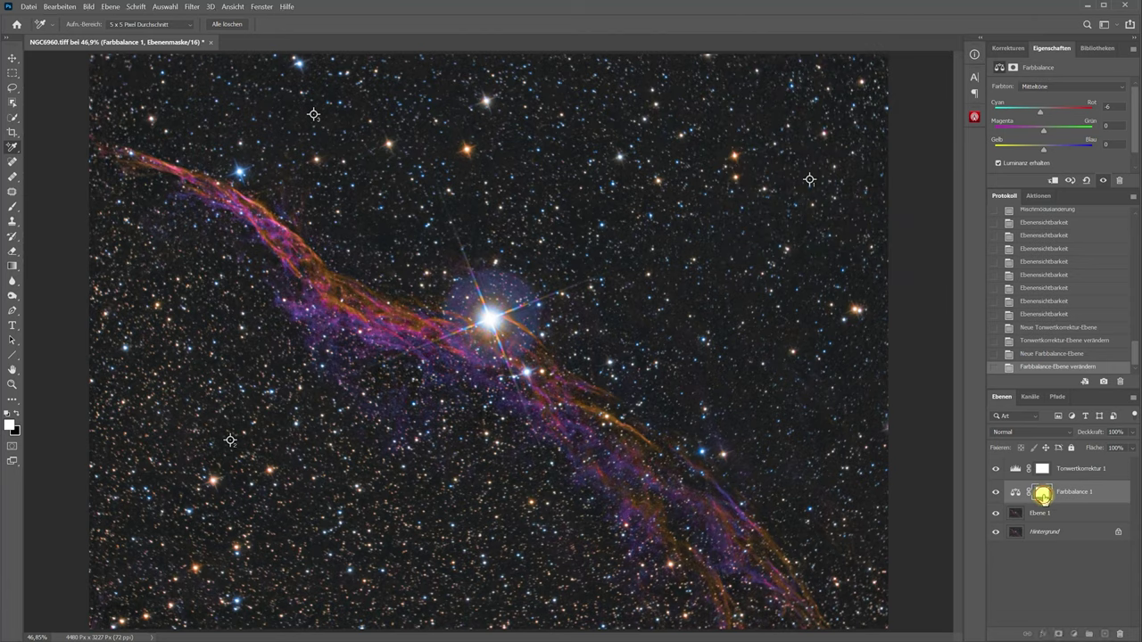
pyautogui.keyDown('alt'); pyautogui.click(1043, 497); pyautogui.keyUp('alt')
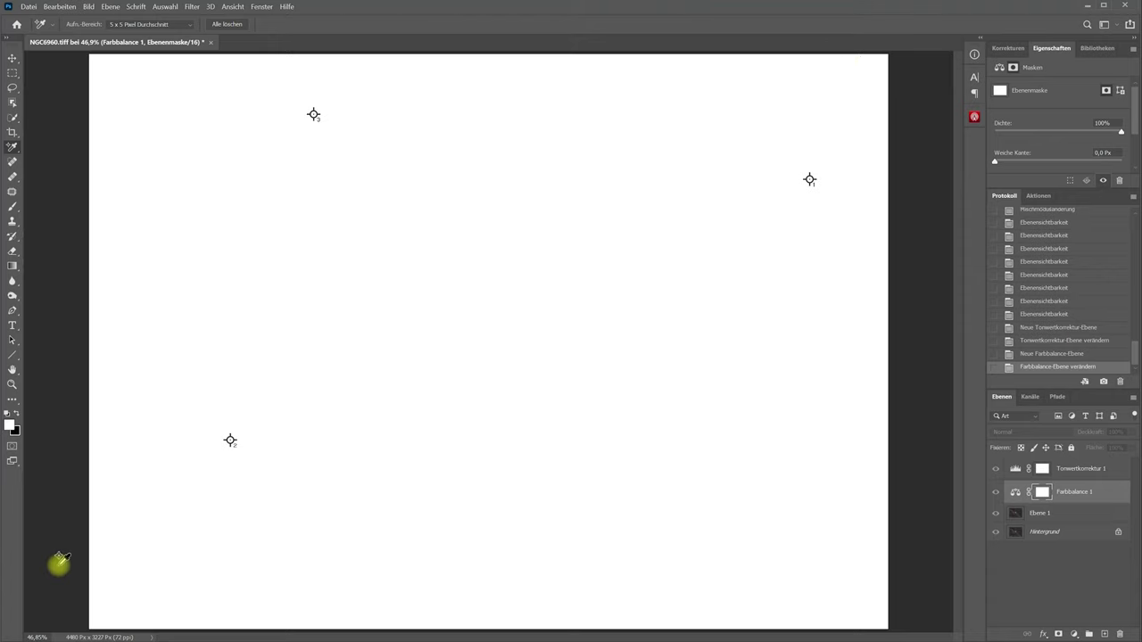
# Step: Select the Gradient tool with the black-to-white preset from Grundlagen
pyautogui.click(12, 266)
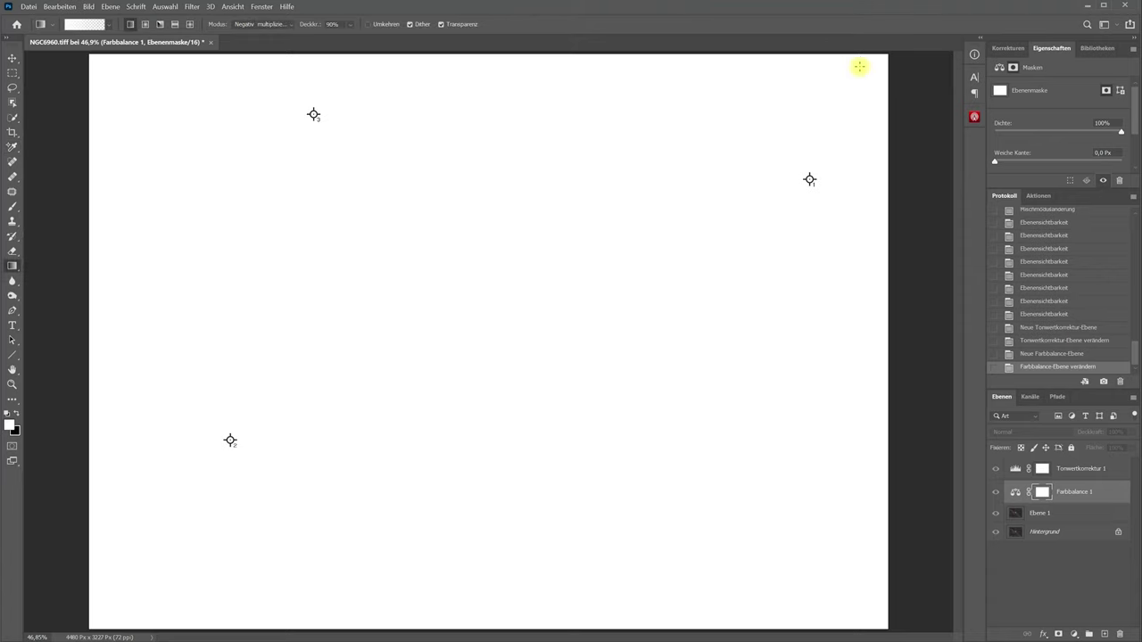
pyautogui.click(41, 26)
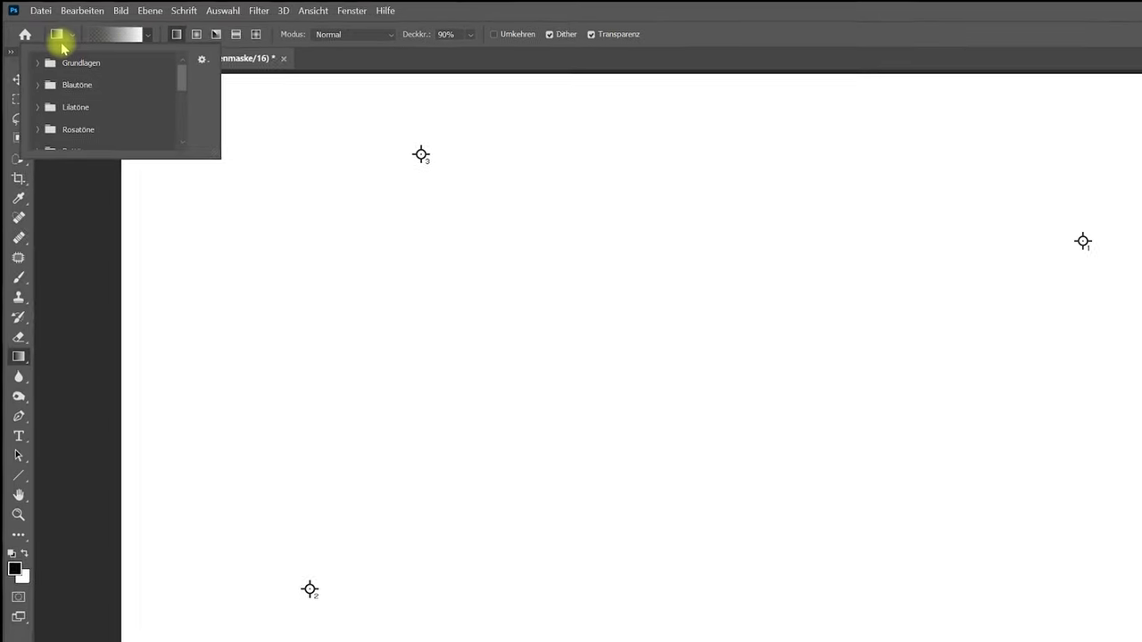
pyautogui.click(125, 34)
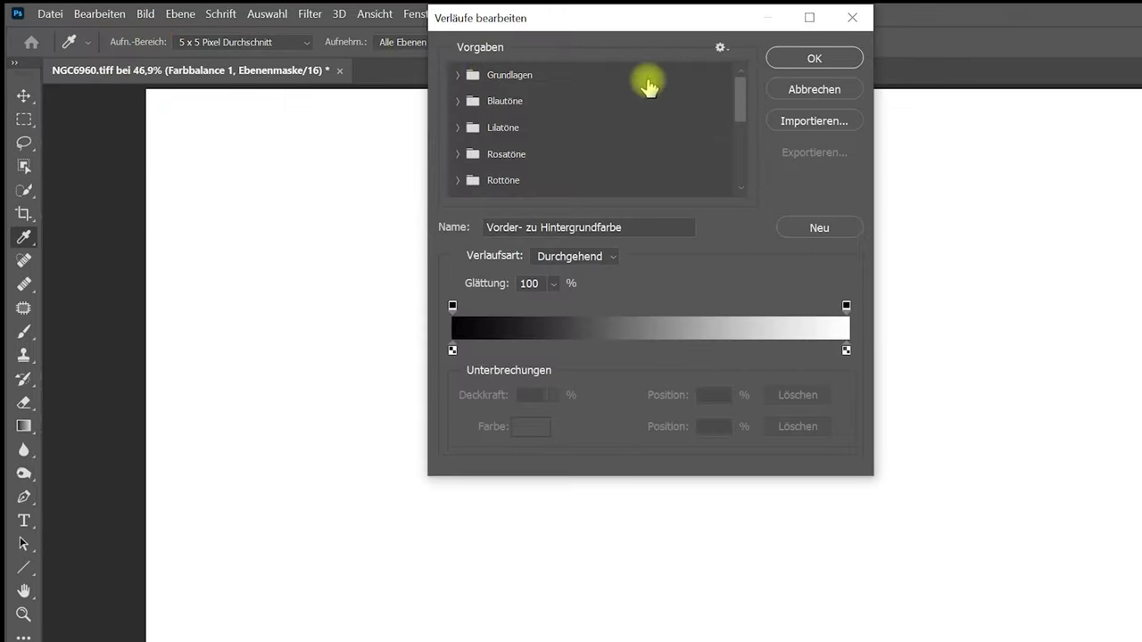
pyautogui.click(457, 75)
pyautogui.click(482, 105)
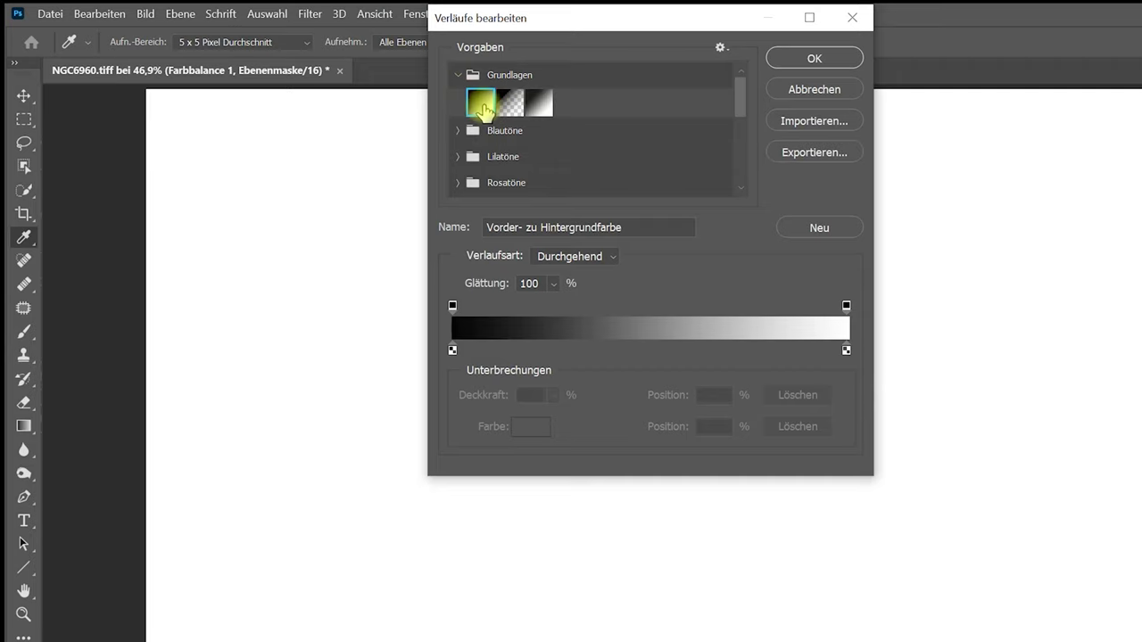
pyautogui.click(814, 58)
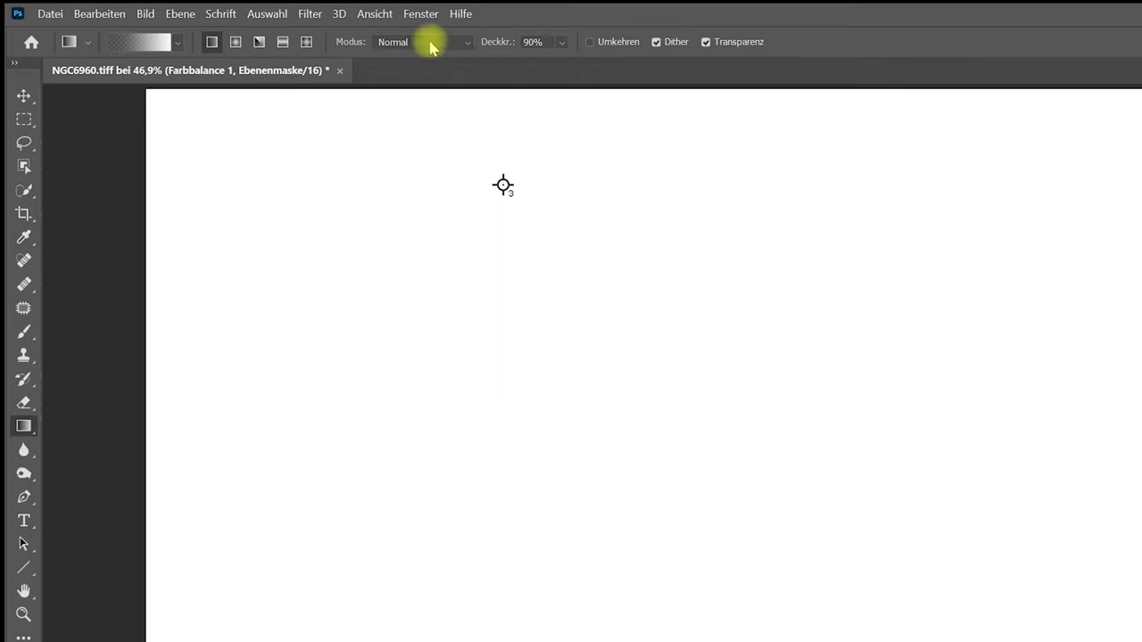
# Step: Draw a Normal-mode diagonal gradient on the mask from top-right to bottom-left
pyautogui.click(429, 42)
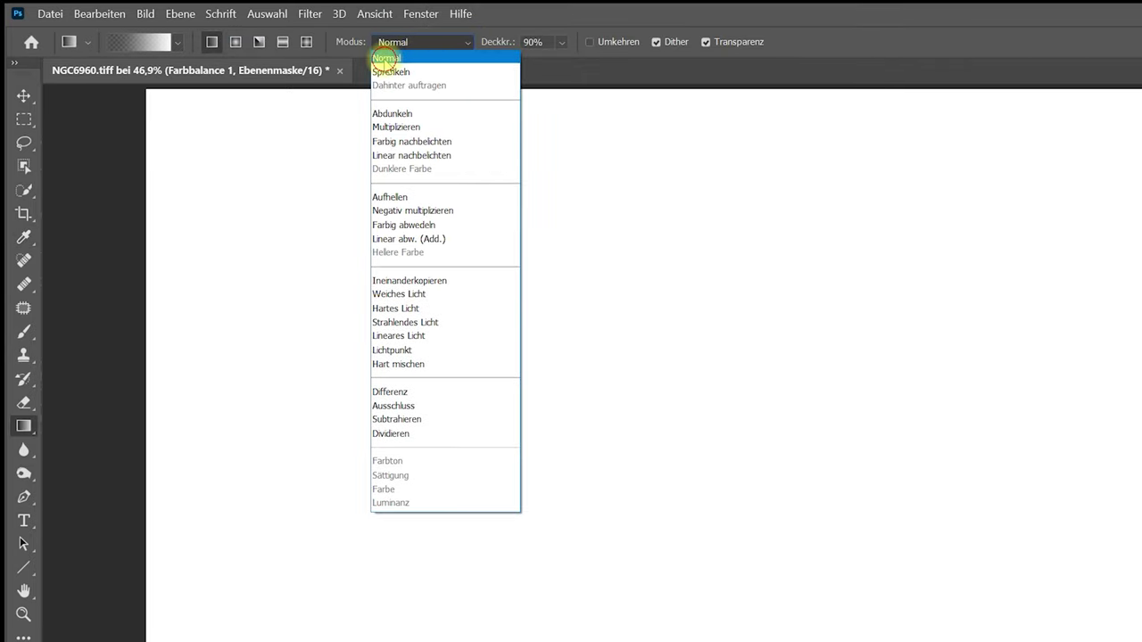
pyautogui.click(386, 58)
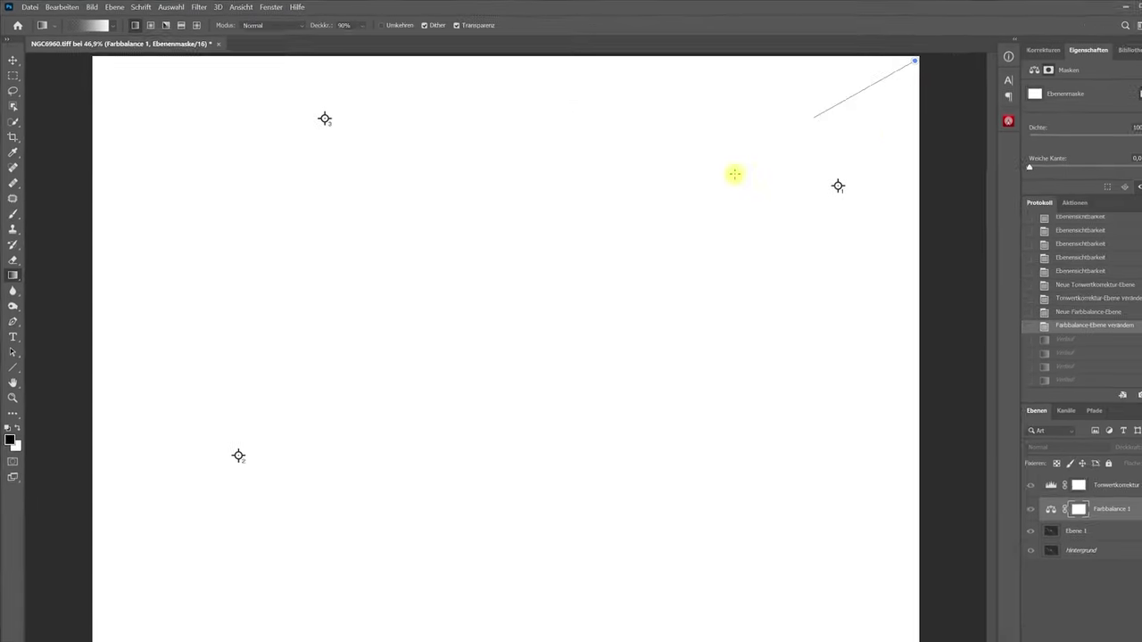
pyautogui.moveTo(734, 174); pyautogui.dragTo(97, 641)
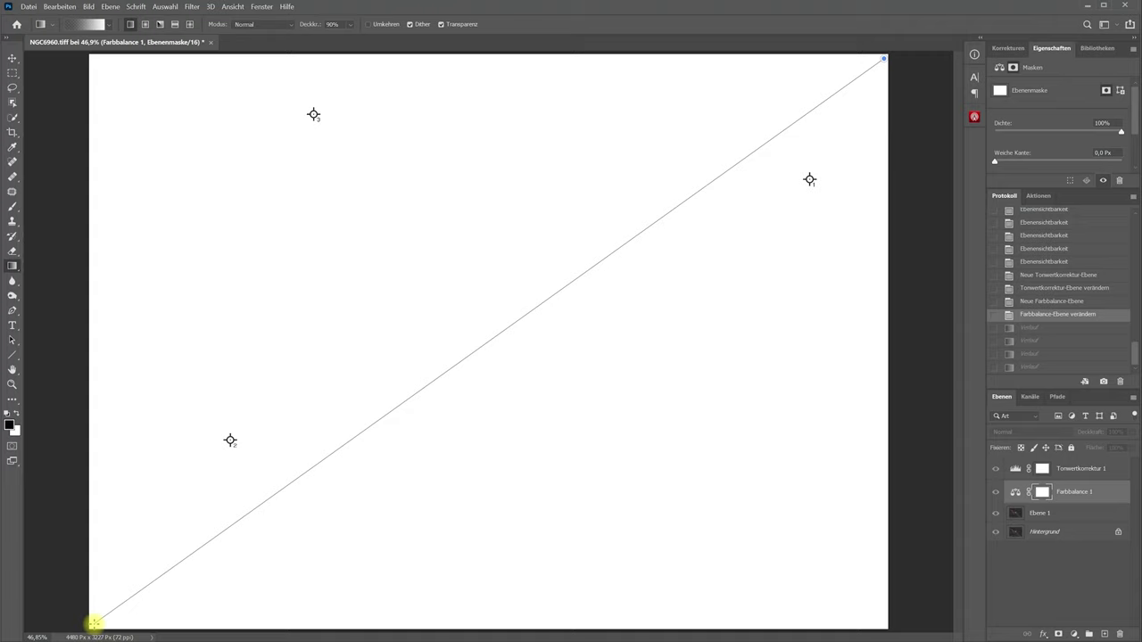
pyautogui.moveTo(93, 623); pyautogui.dragTo(94, 623)
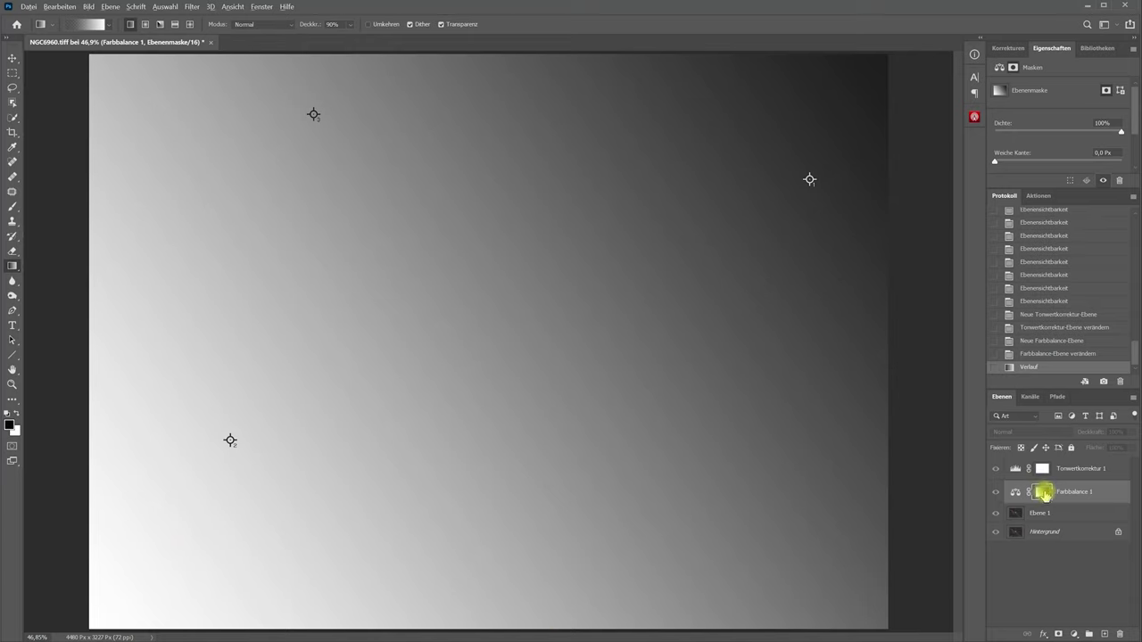
# Step: Return to the colour view, reopen the Info readout, and trial-invert the Farbbalance mask
pyautogui.keyDown('alt'); pyautogui.click(1041, 497); pyautogui.keyUp('alt')
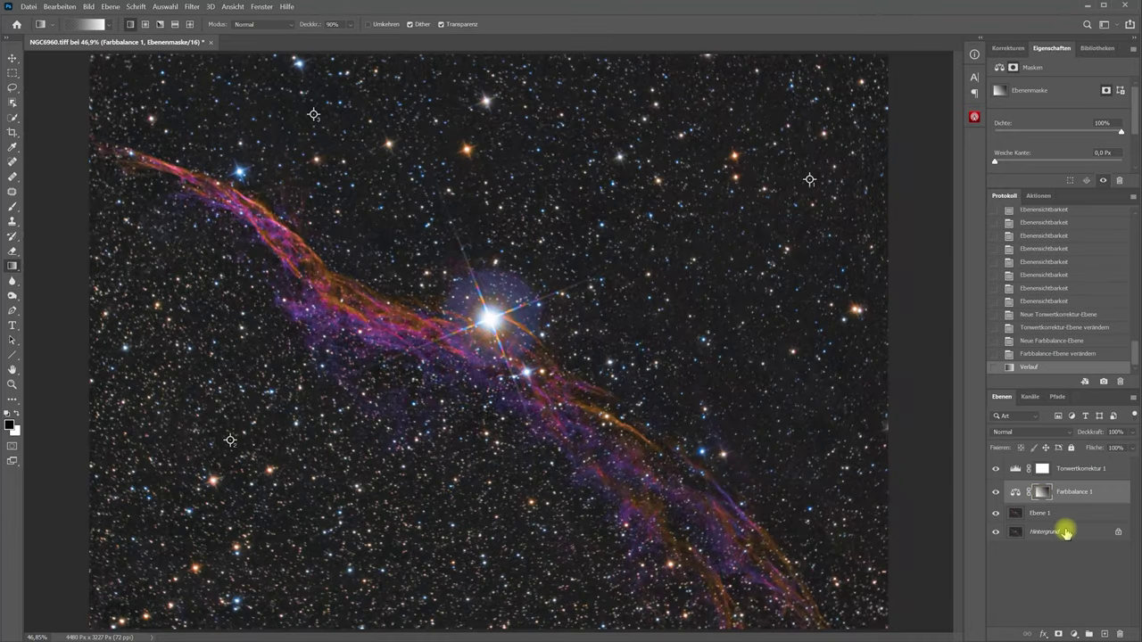
pyautogui.click(1016, 469)
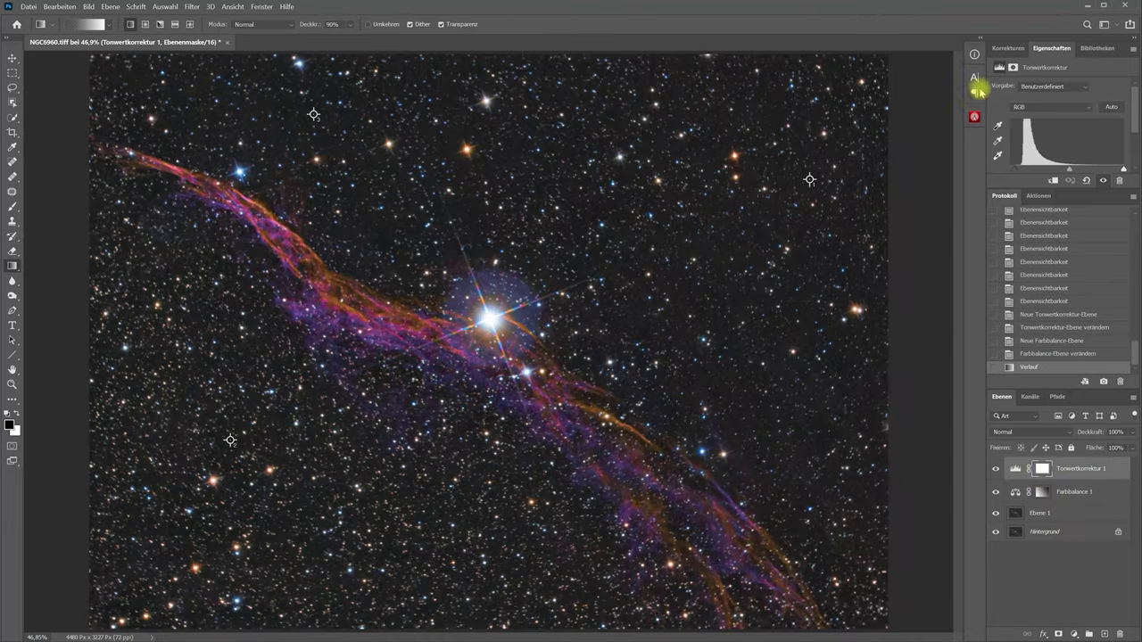
pyautogui.click(976, 56)
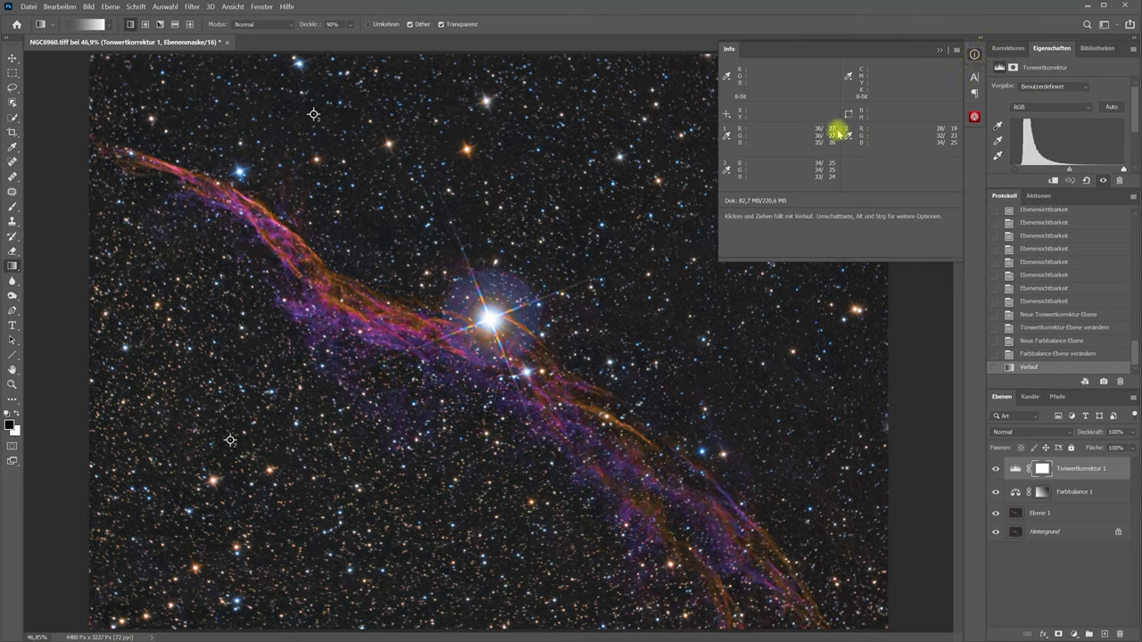
pyautogui.click(1041, 492)
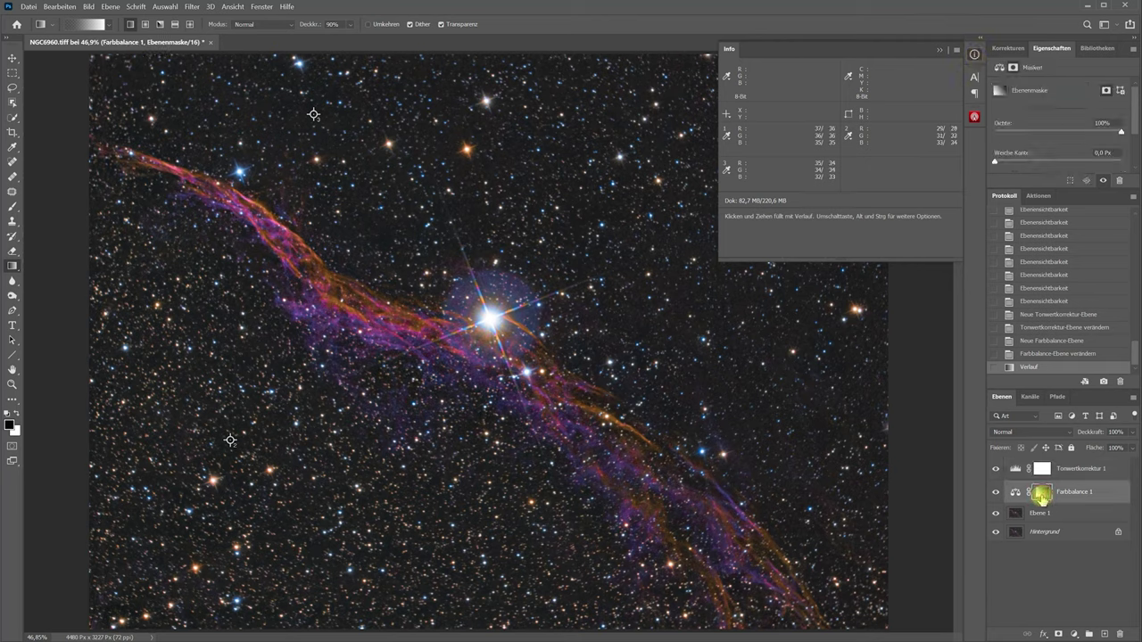
pyautogui.hotkey('ctrl', 'i')
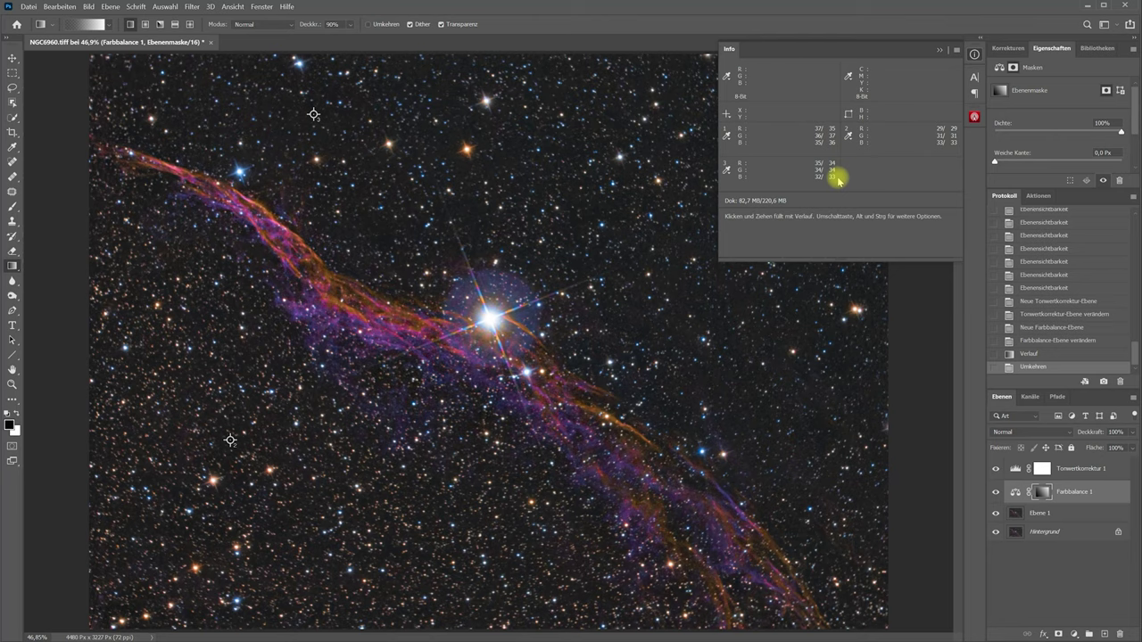
pyautogui.hotkey('ctrl', 'i')
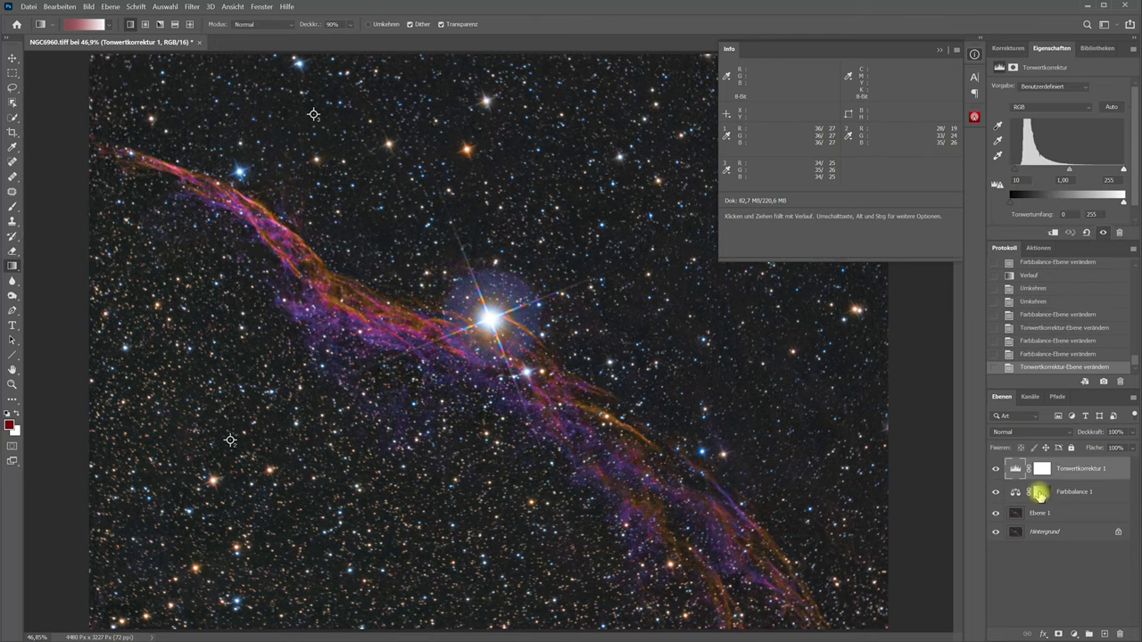
# Step: Invert the Farbbalance 1 mask and compare before/after via History states
pyautogui.click(1042, 492)
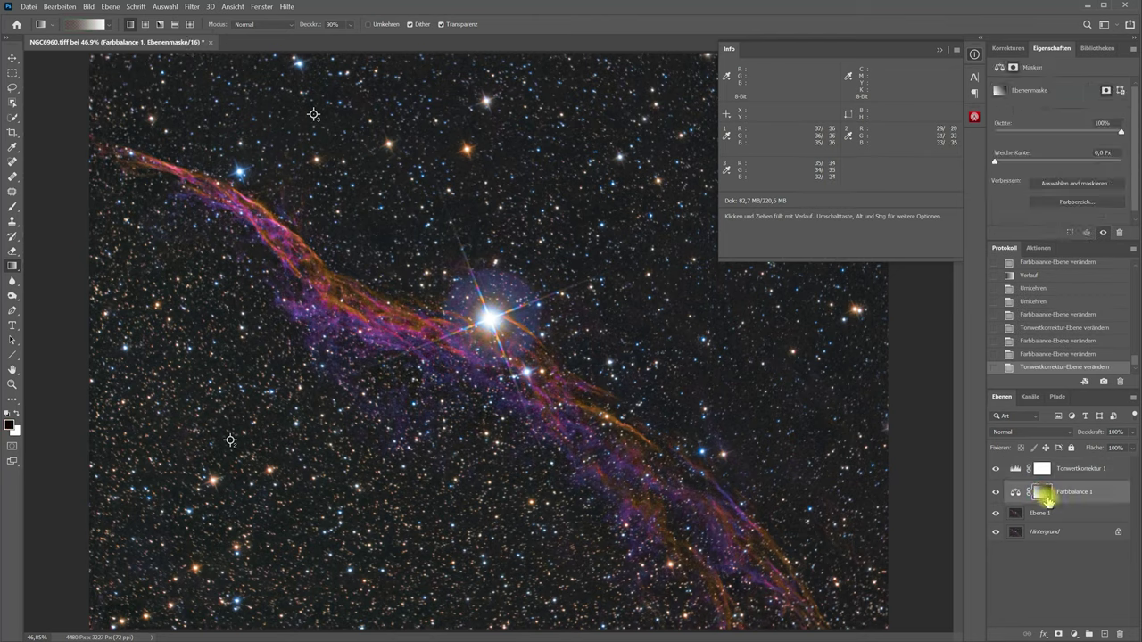
pyautogui.hotkey('ctrl', 'i')
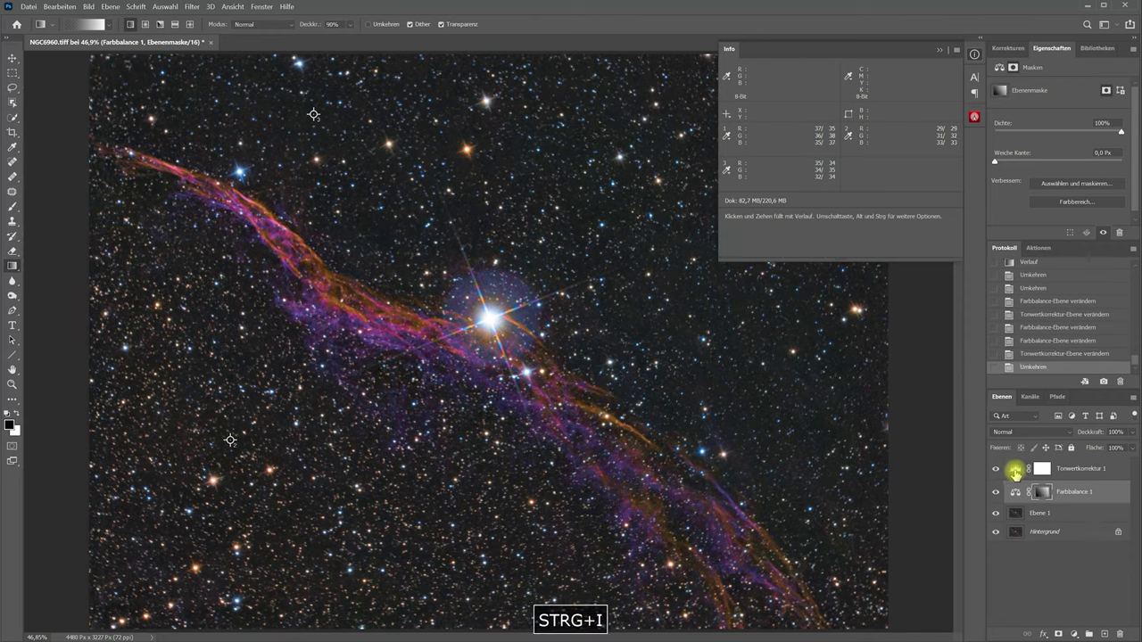
pyautogui.click(1015, 472)
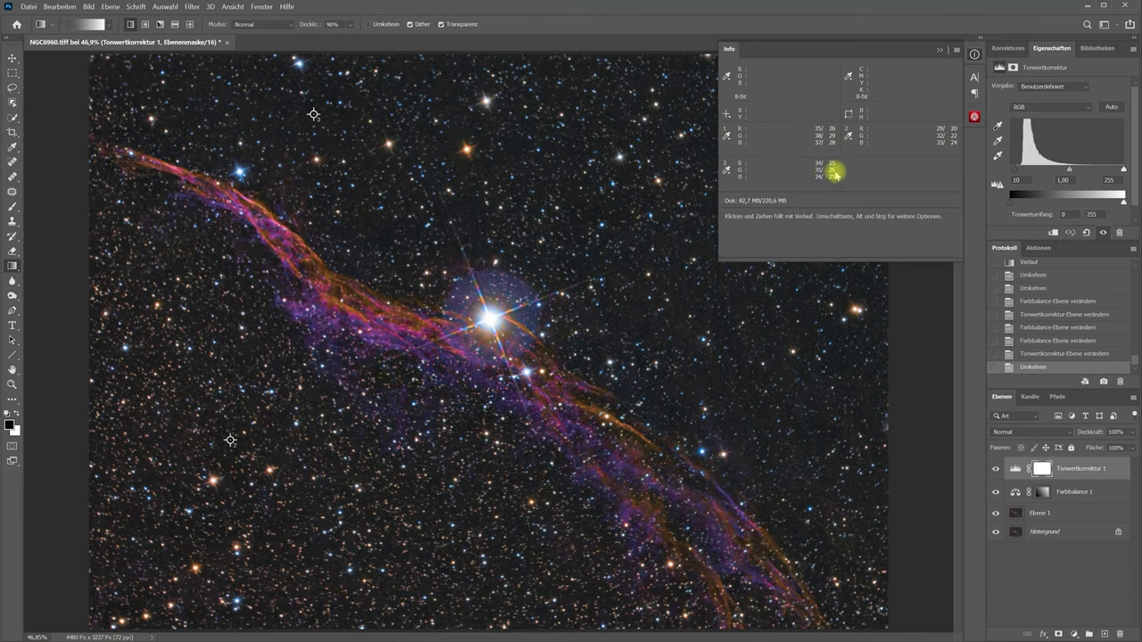
pyautogui.click(1042, 354)
pyautogui.click(1036, 366)
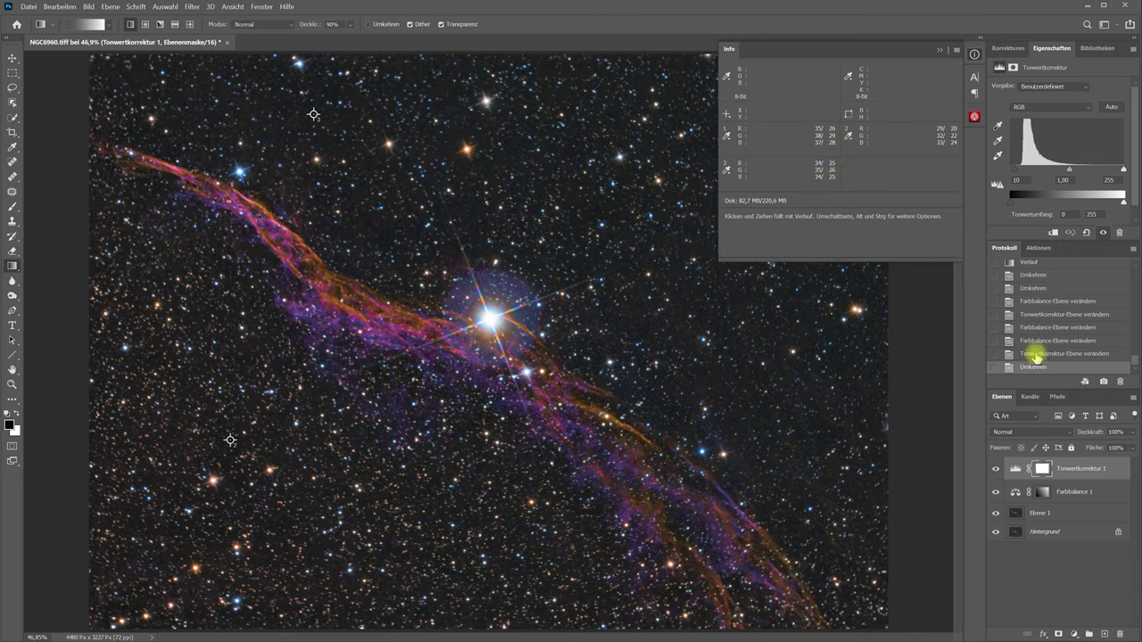
pyautogui.click(1035, 366)
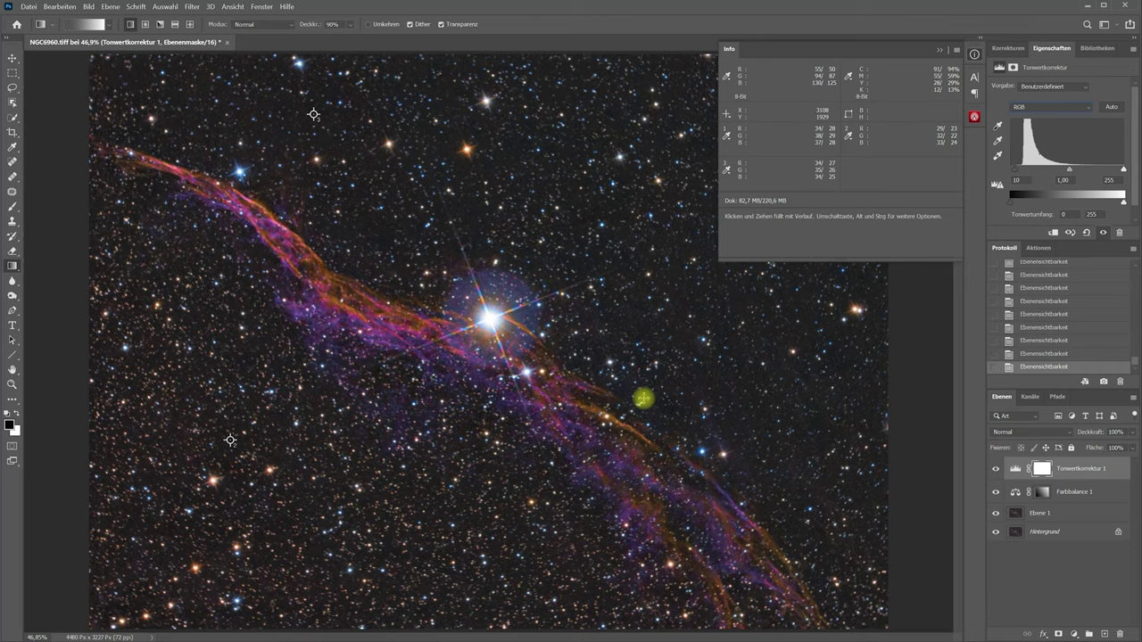
# Step: Add a Dynamik adjustment with Sättigung set to -18
pyautogui.click(1009, 48)
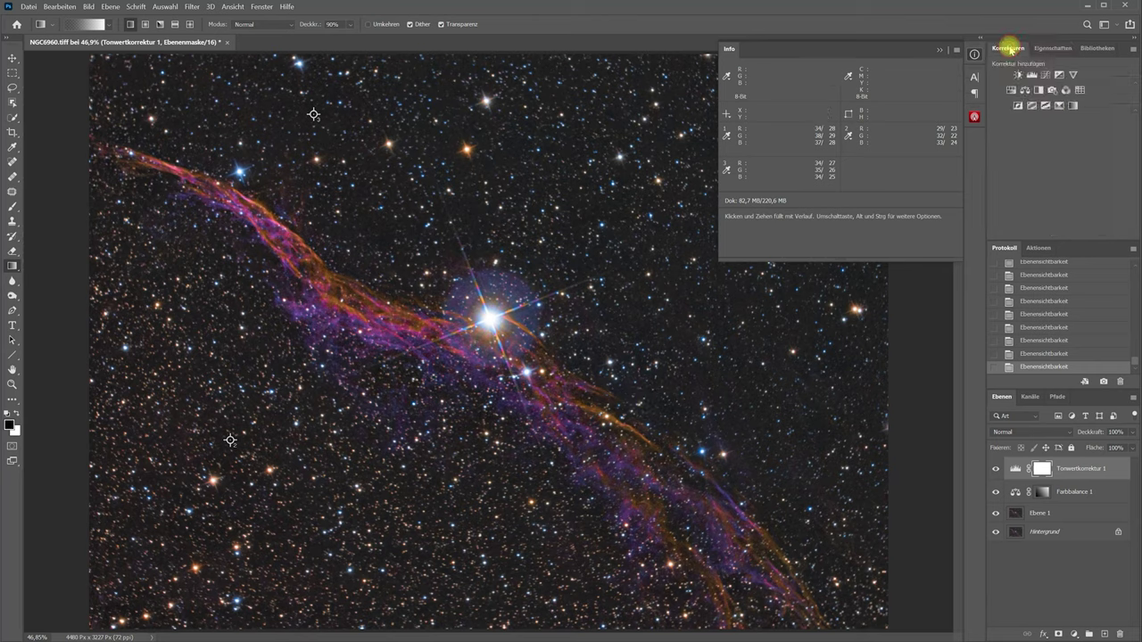
pyautogui.click(1074, 76)
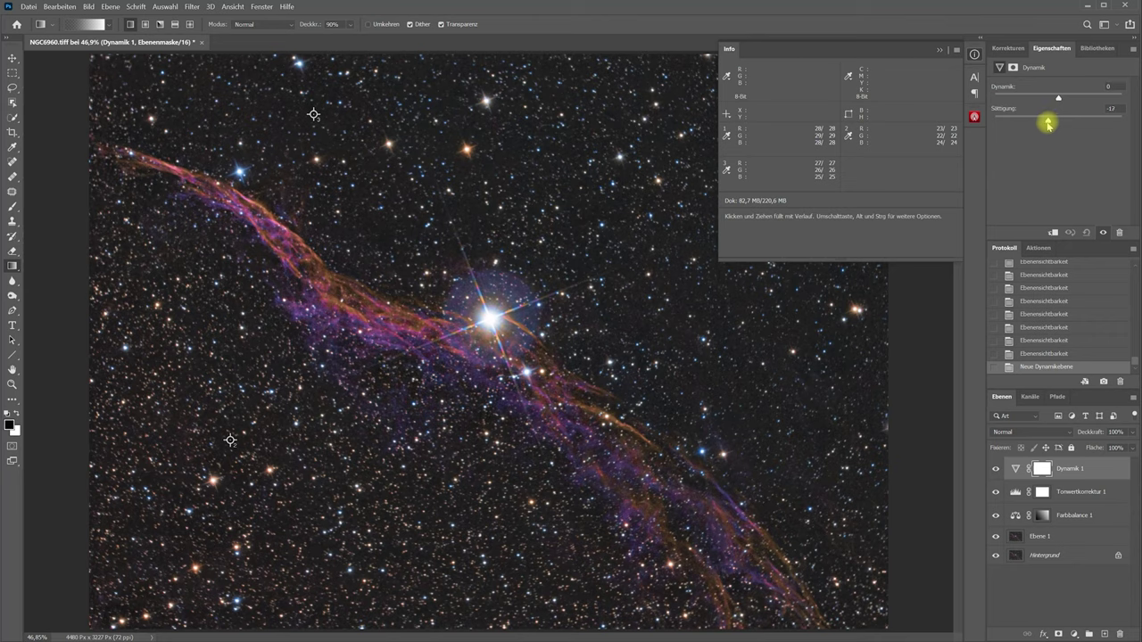
pyautogui.moveTo(1047, 123); pyautogui.dragTo(1047, 123)
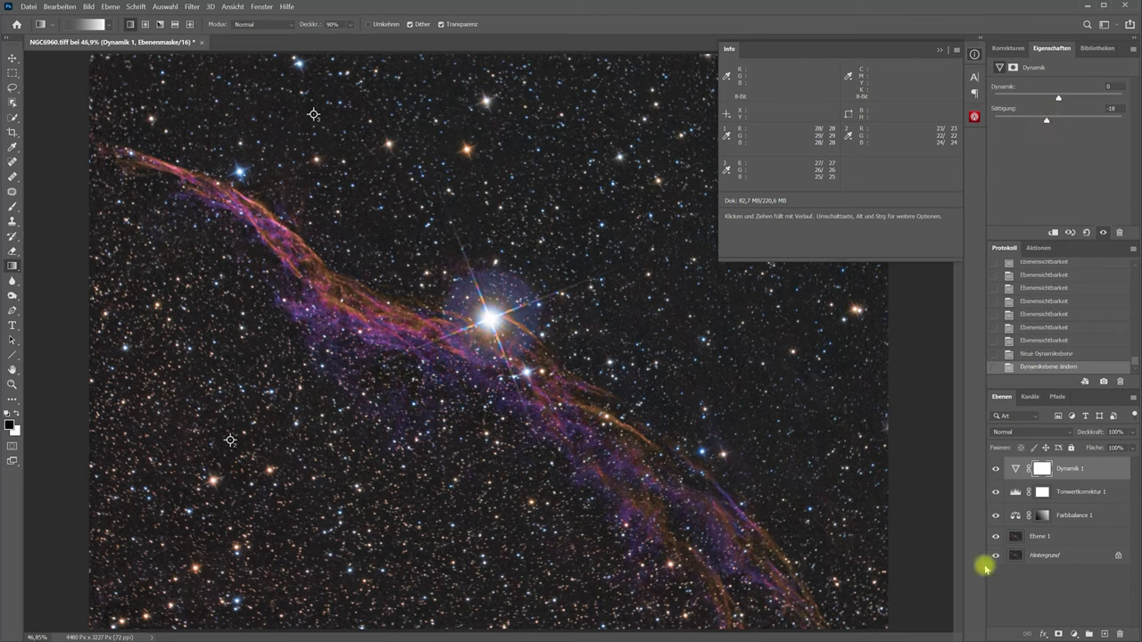
# Step: Flatten the image onto the Hintergrund background layer
pyautogui.rightClick(1057, 555)
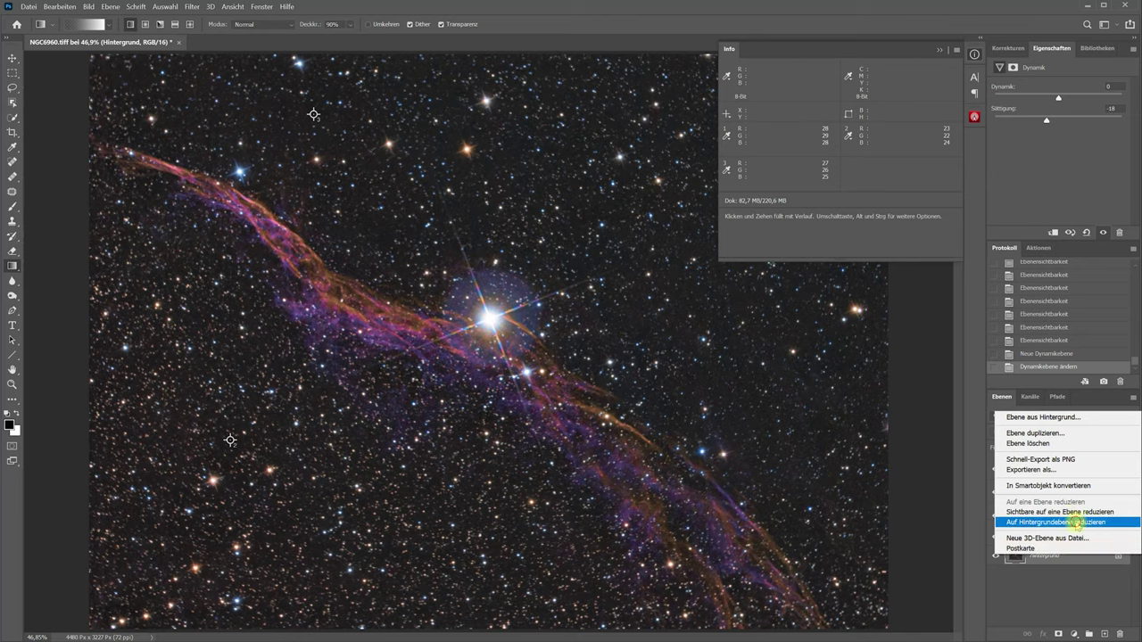
pyautogui.click(1077, 524)
pyautogui.click(12, 147)
# Step: Clear all colour samplers and delete the StarSelect channel
pyautogui.click(53, 168)
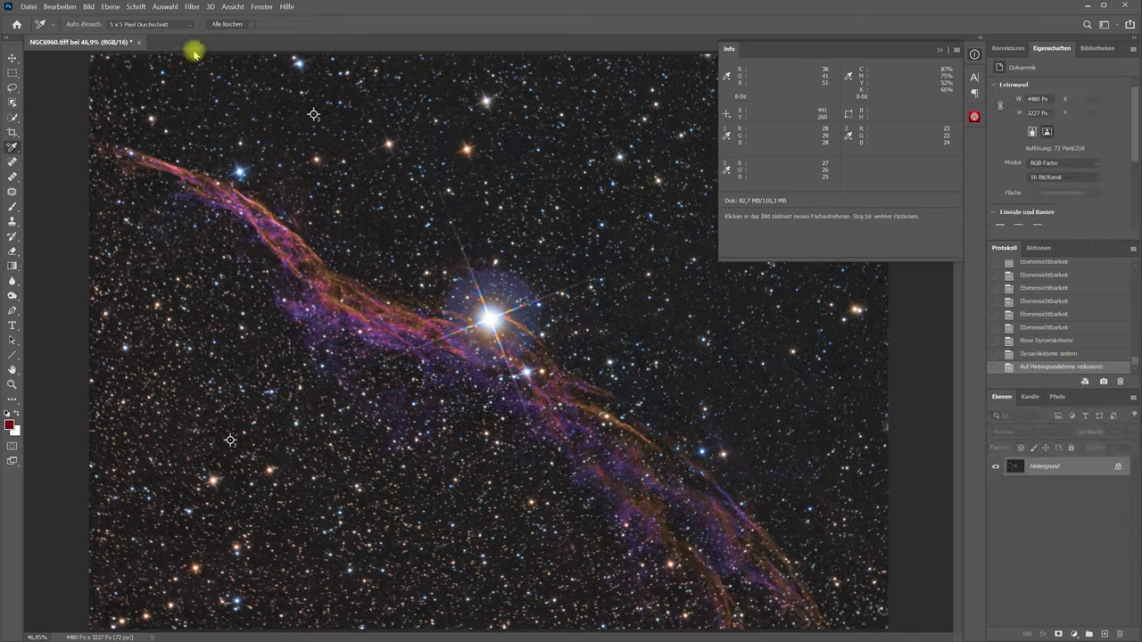
pyautogui.click(225, 24)
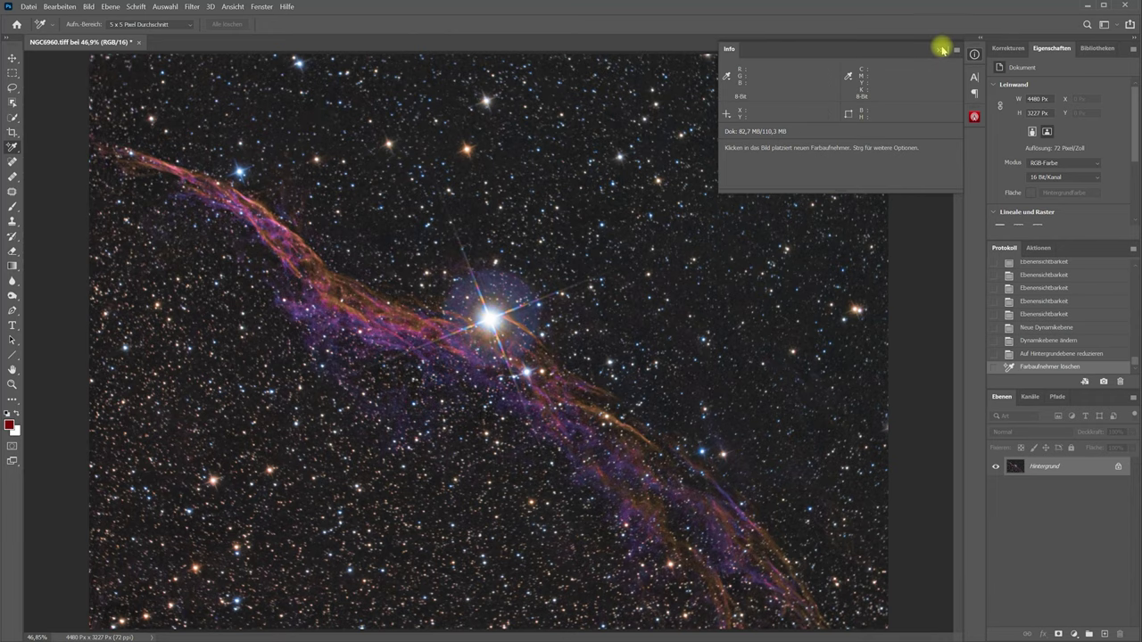
pyautogui.click(1035, 397)
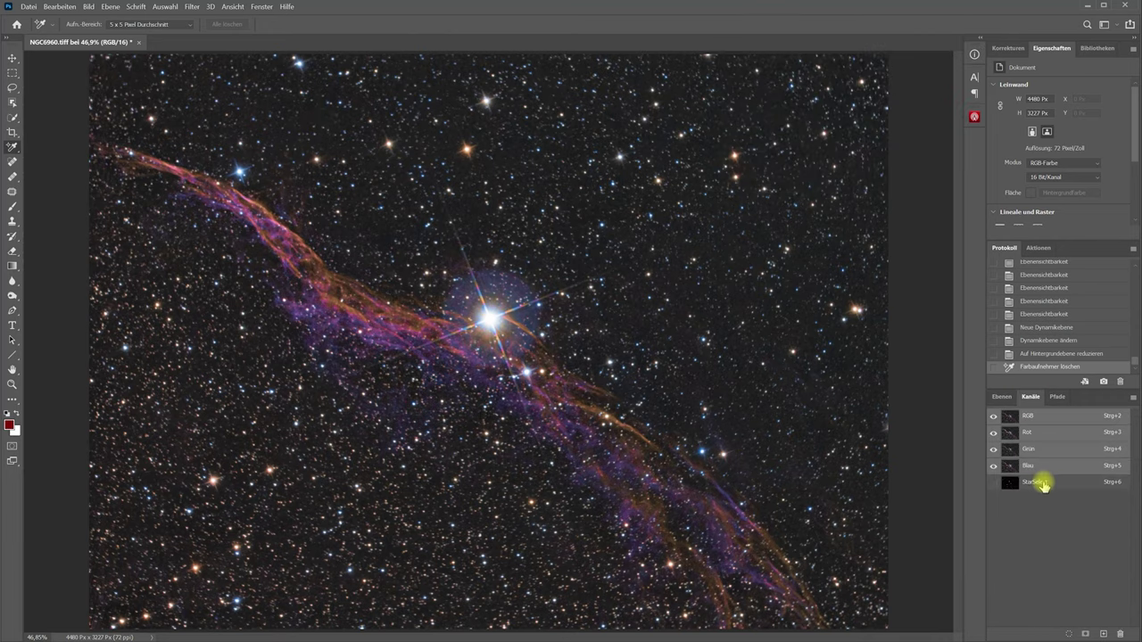
pyautogui.click(1039, 482)
pyautogui.click(1120, 634)
pyautogui.click(558, 248)
pyautogui.click(1003, 396)
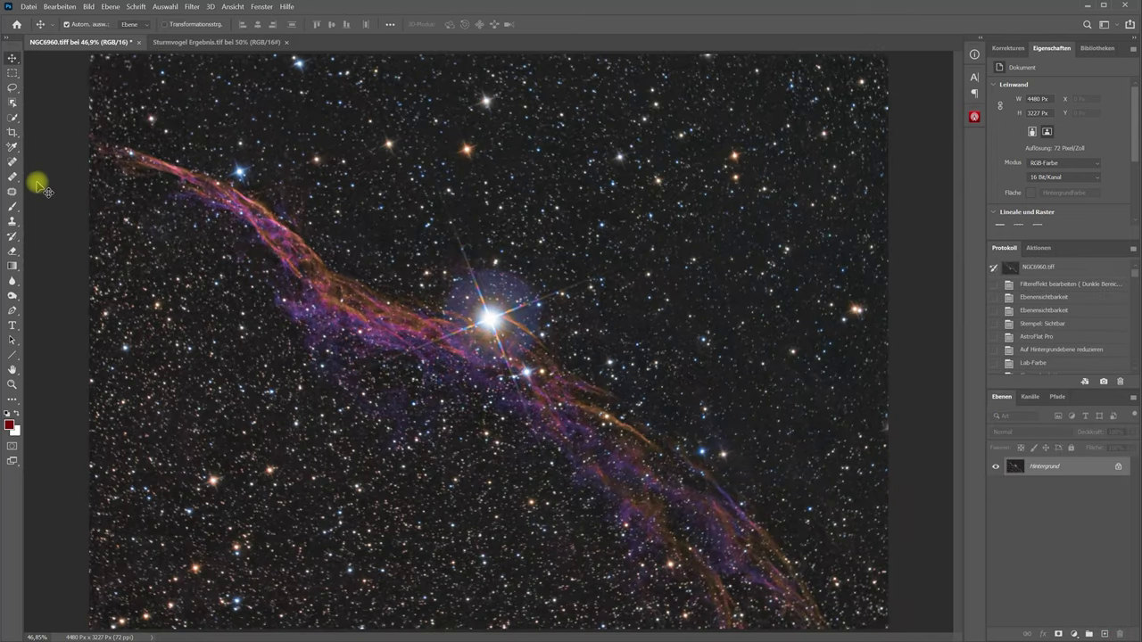
pyautogui.click(190, 43)
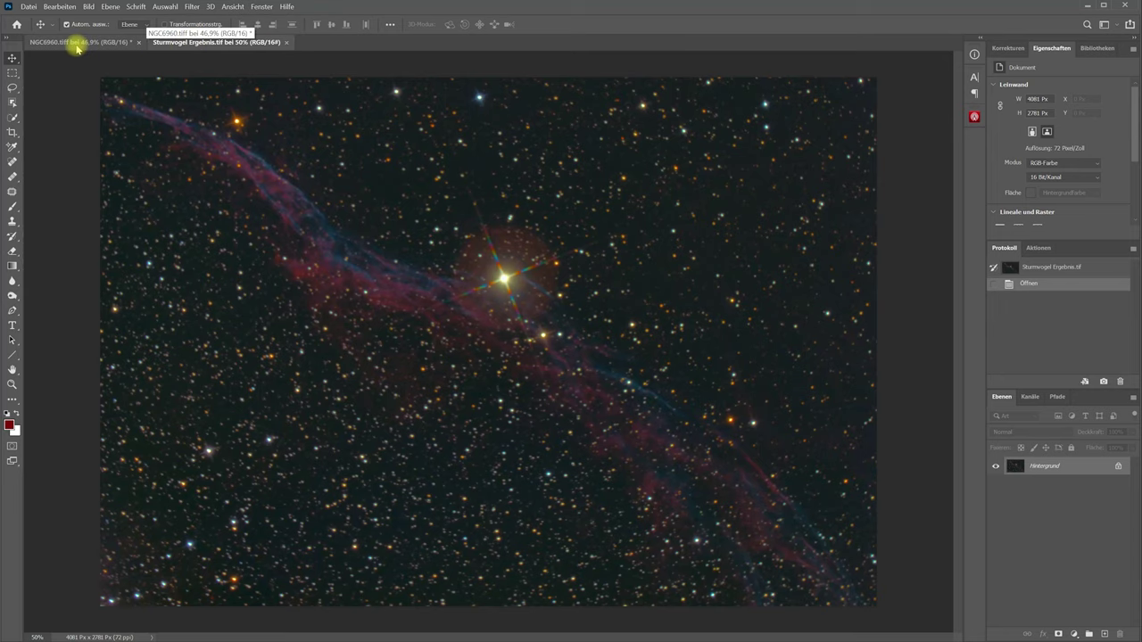
pyautogui.click(77, 43)
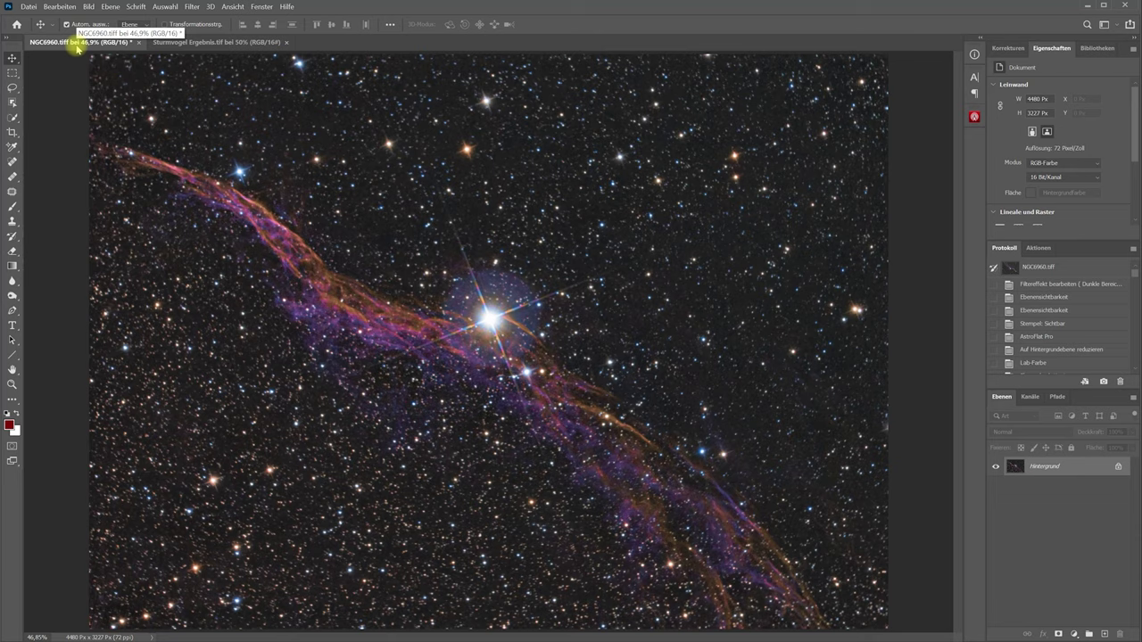
pyautogui.hotkey('ctrl', 'Tab')
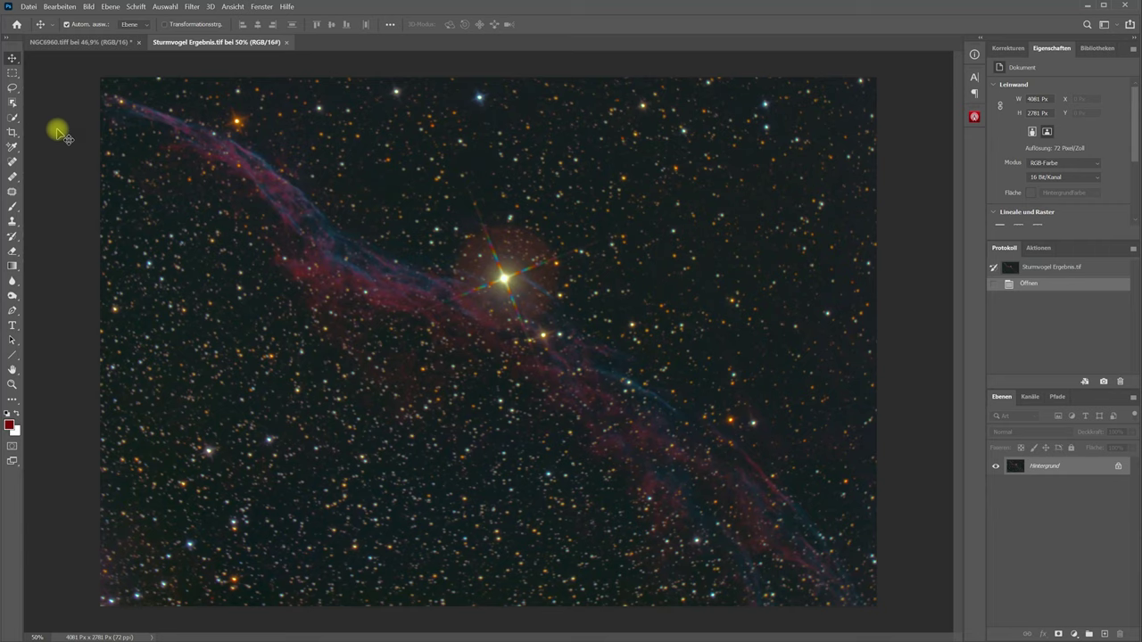
pyautogui.click(80, 43)
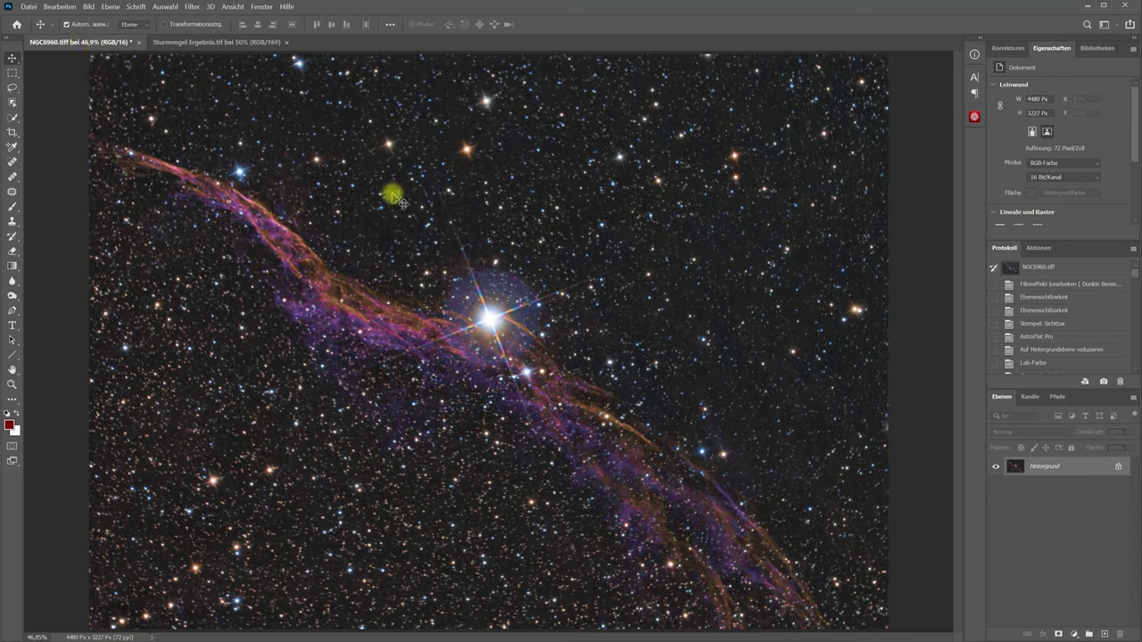
pyautogui.click(11, 385)
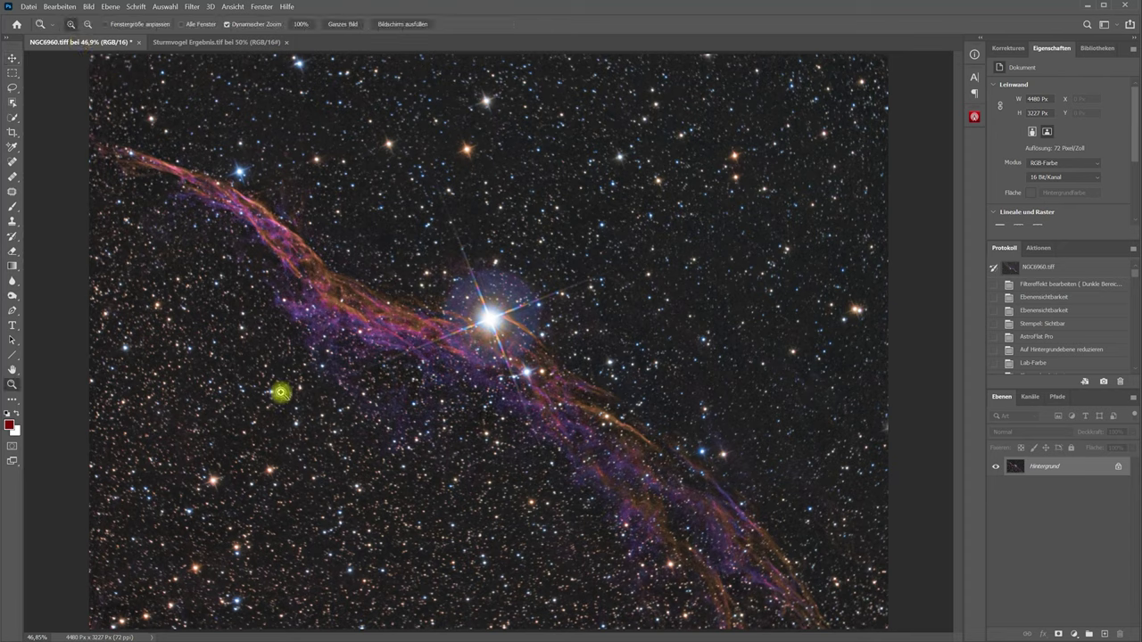
pyautogui.click(200, 43)
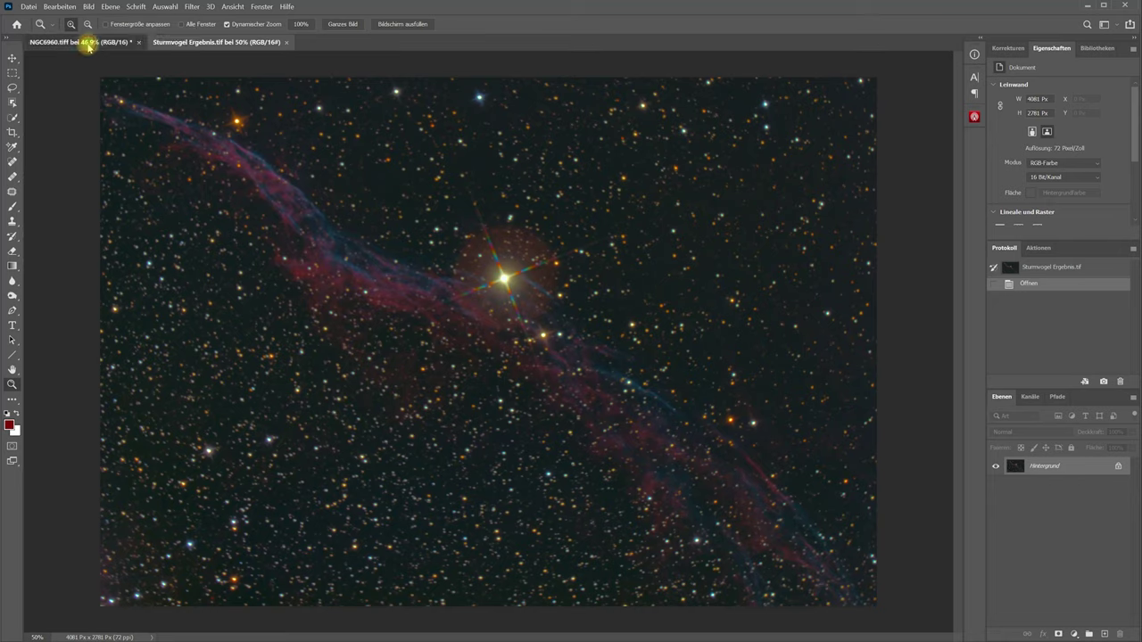
pyautogui.click(89, 43)
pyautogui.moveTo(545, 399); pyautogui.dragTo(589, 399)
pyautogui.click(11, 369)
pyautogui.moveTo(68, 338); pyautogui.dragTo(505, 416)
pyautogui.moveTo(342, 276)
pyautogui.mouseDown()
pyautogui.moveTo(530, 408)
pyautogui.moveTo(785, 500)
pyautogui.mouseUp()
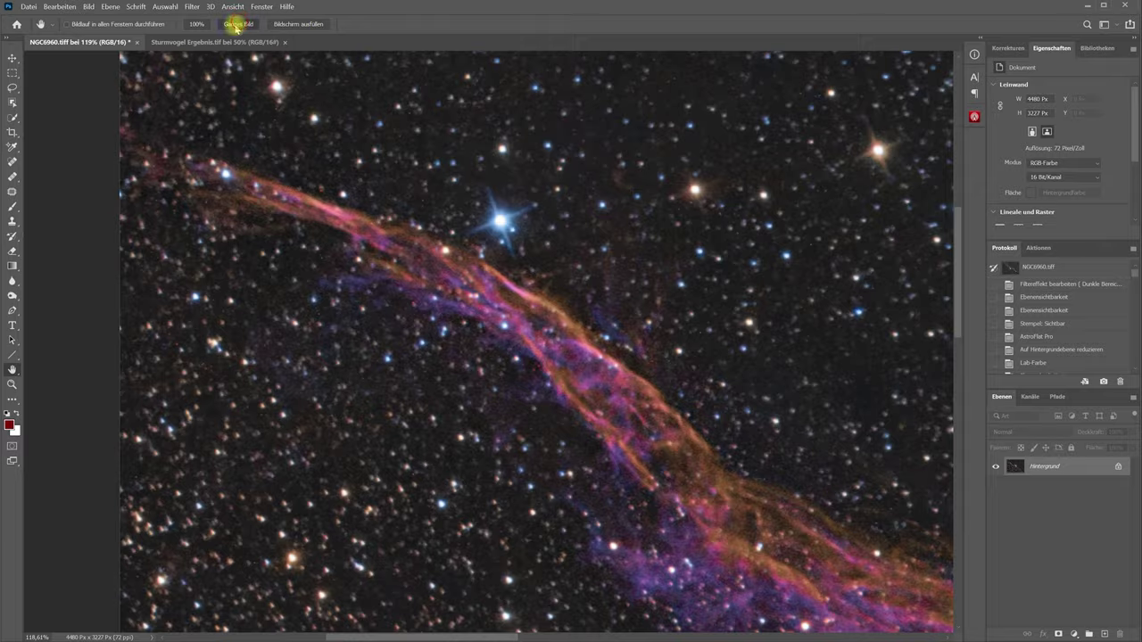
pyautogui.click(236, 24)
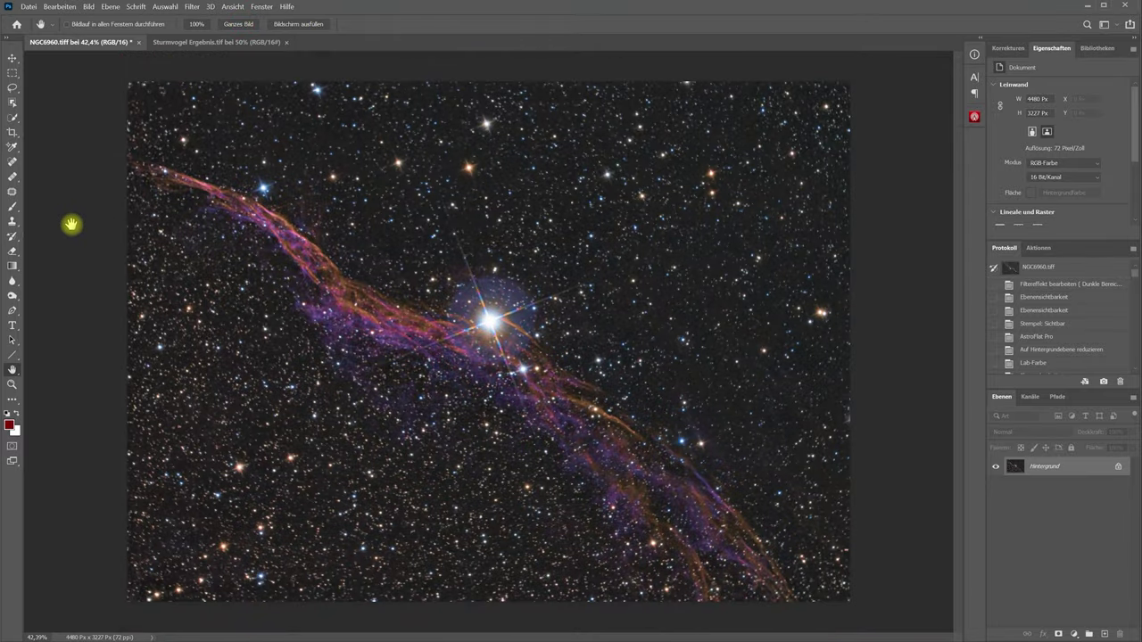